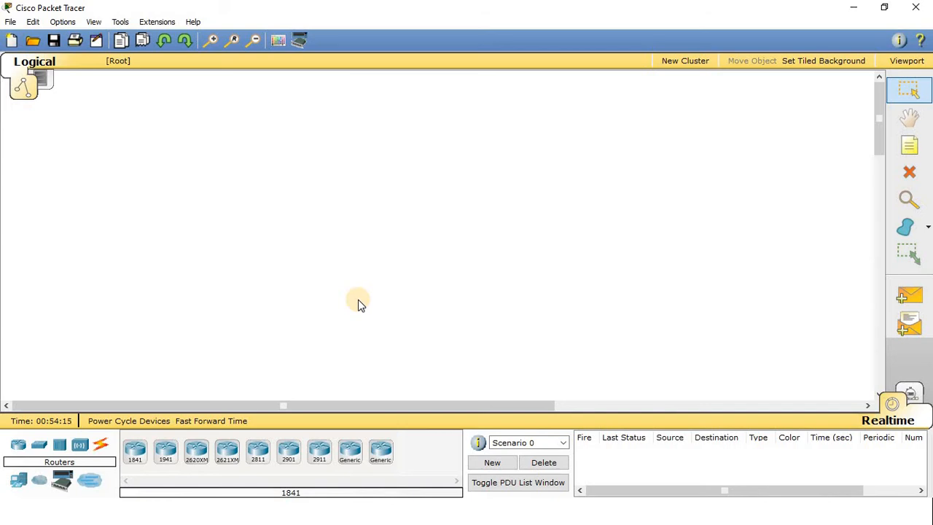
# - Place three 1841 routers in the workspace and space them out in one horizontal row
pyautogui.keyDown('ctrl'); pyautogui.click(135, 450); pyautogui.keyUp('ctrl')
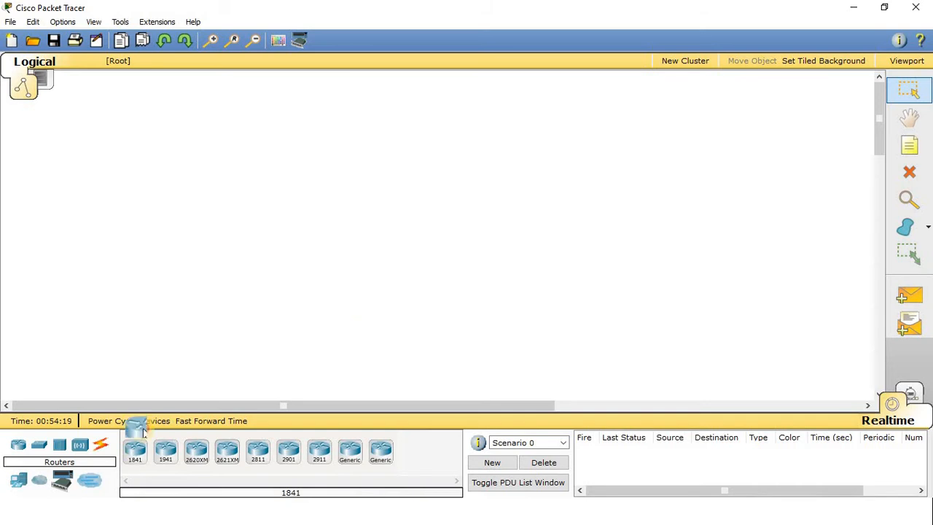
pyautogui.click(135, 191)
pyautogui.moveTo(281, 184); pyautogui.dragTo(402, 188)
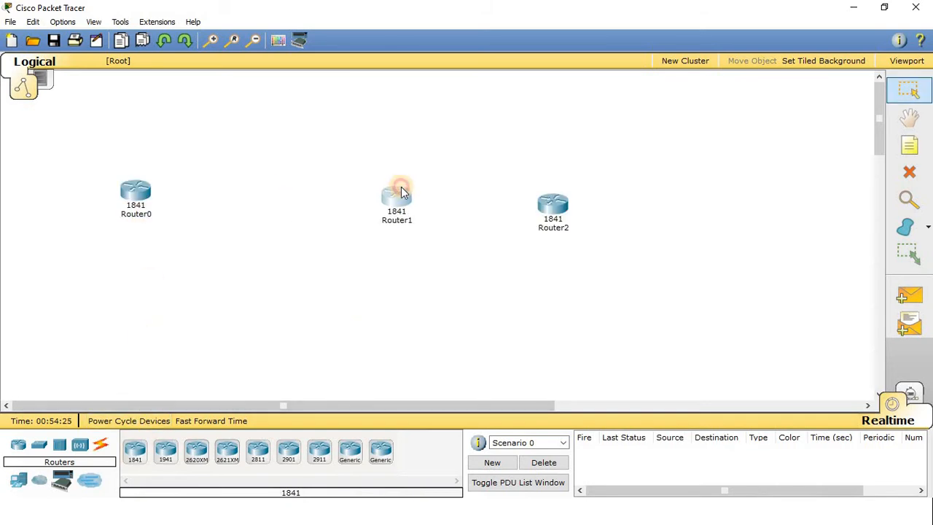
pyautogui.moveTo(559, 203); pyautogui.dragTo(656, 192)
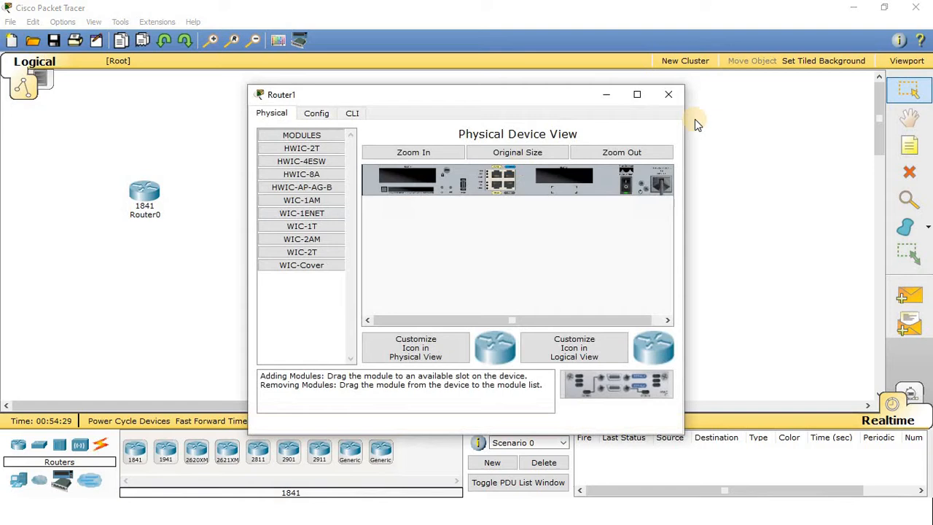
pyautogui.click(669, 94)
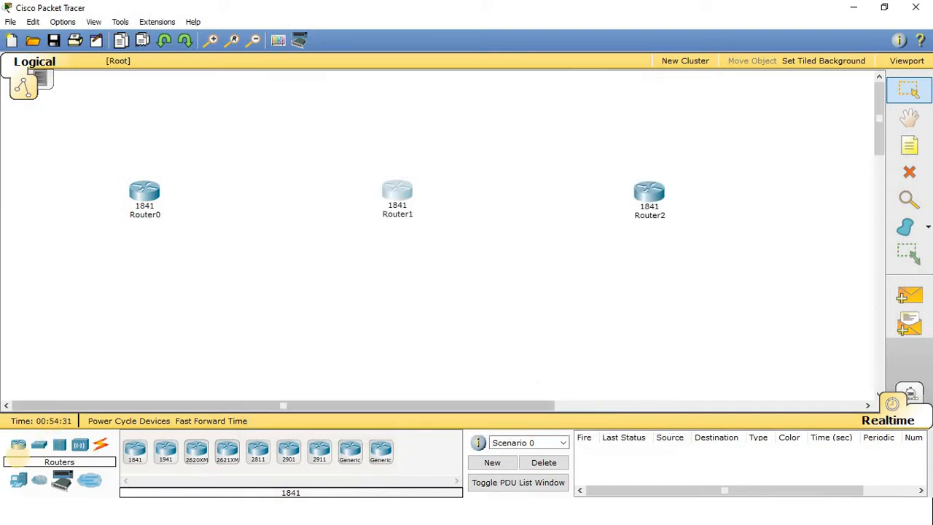
# - Add three generic PCs below Router0 and line them up side by side
pyautogui.click(18, 480)
pyautogui.moveTo(135, 449); pyautogui.dragTo(160, 366)
pyautogui.moveTo(37, 350); pyautogui.dragTo(31, 345)
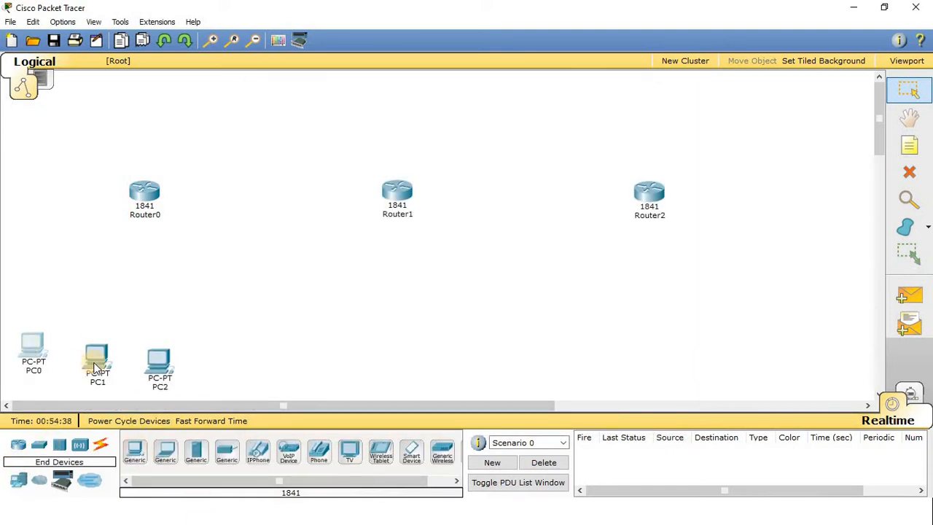
pyautogui.moveTo(95, 362); pyautogui.dragTo(88, 357)
pyautogui.moveTo(151, 360); pyautogui.dragTo(152, 359)
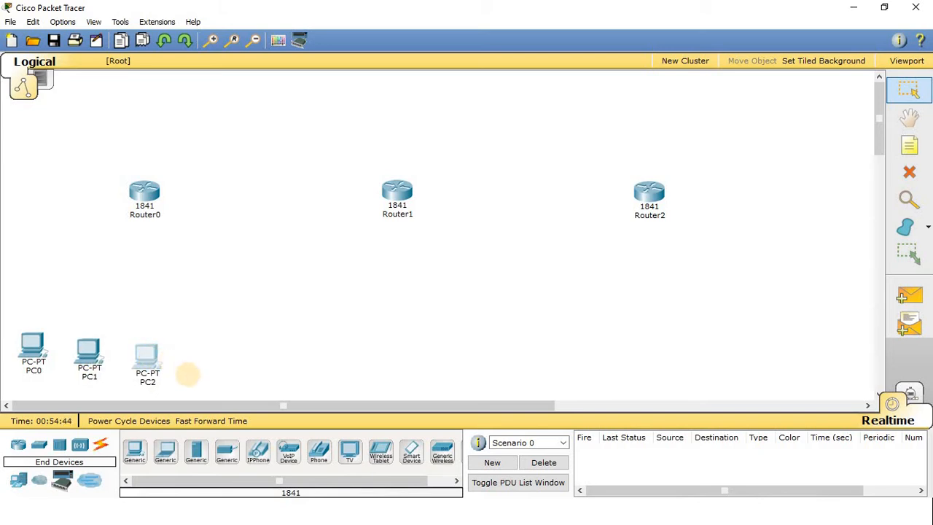
# - Add three more generic PCs below Router1 and adjust the spacing of the middle one
pyautogui.click(165, 449)
pyautogui.click(327, 346)
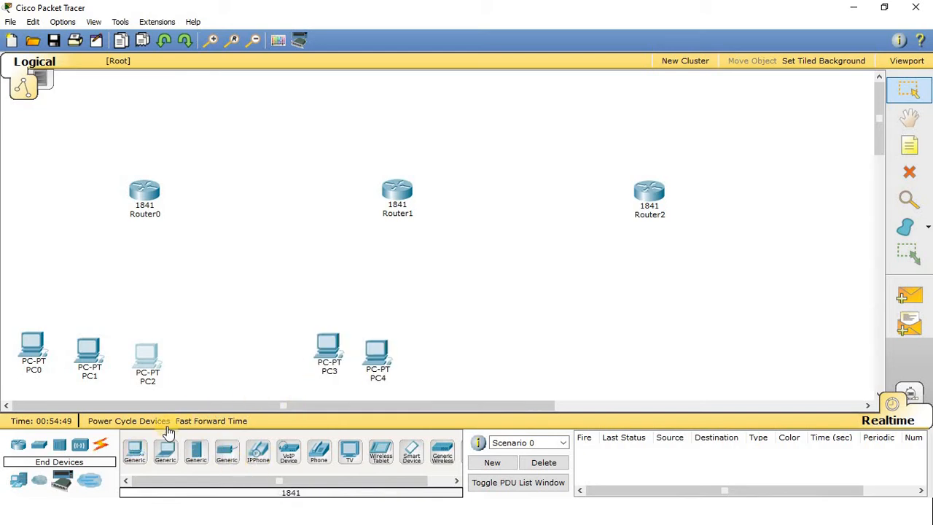
pyautogui.click(134, 451)
pyautogui.click(445, 356)
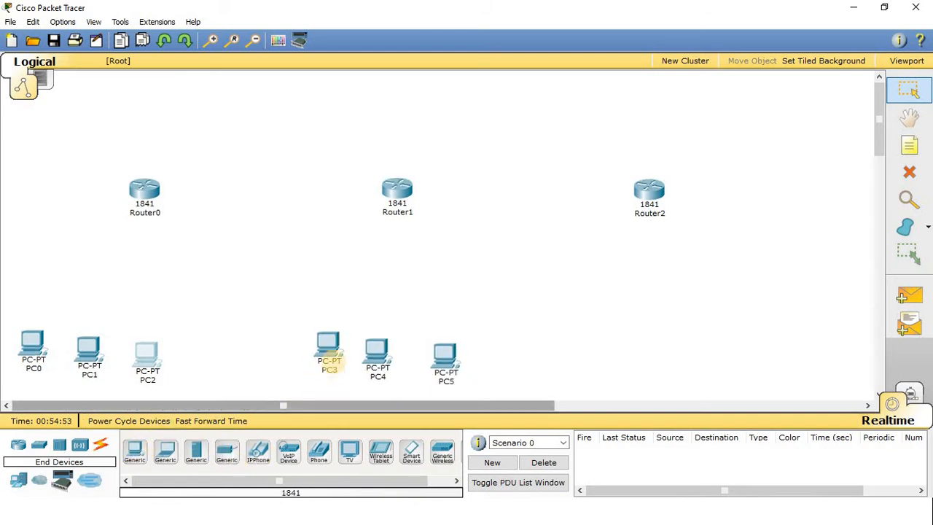
pyautogui.moveTo(377, 353)
pyautogui.mouseDown()
pyautogui.moveTo(390, 351)
pyautogui.moveTo(382, 362)
pyautogui.mouseUp()
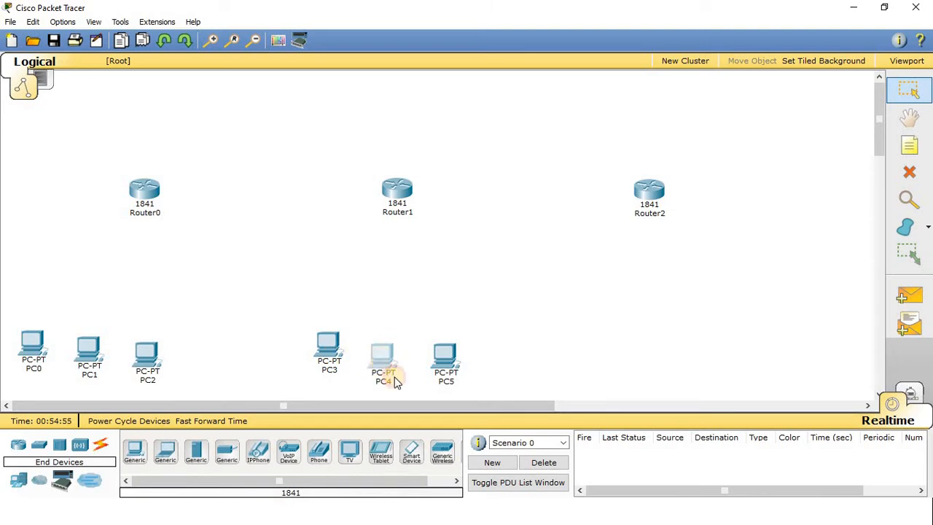
# - Add four generic servers: one above each of the three routers and one below and to the right of Router2
pyautogui.click(199, 451)
pyautogui.click(98, 121)
pyautogui.click(342, 112)
pyautogui.click(199, 451)
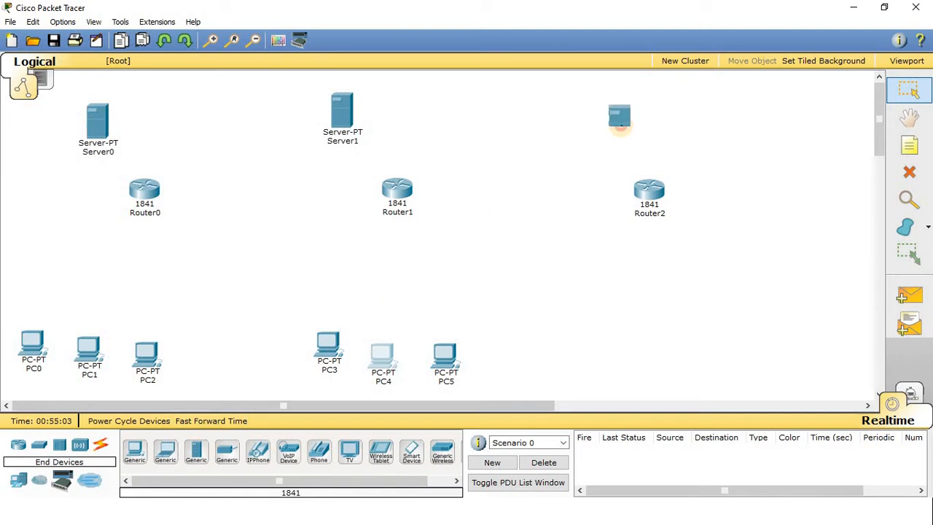
pyautogui.click(600, 109)
pyautogui.click(198, 450)
pyautogui.click(795, 244)
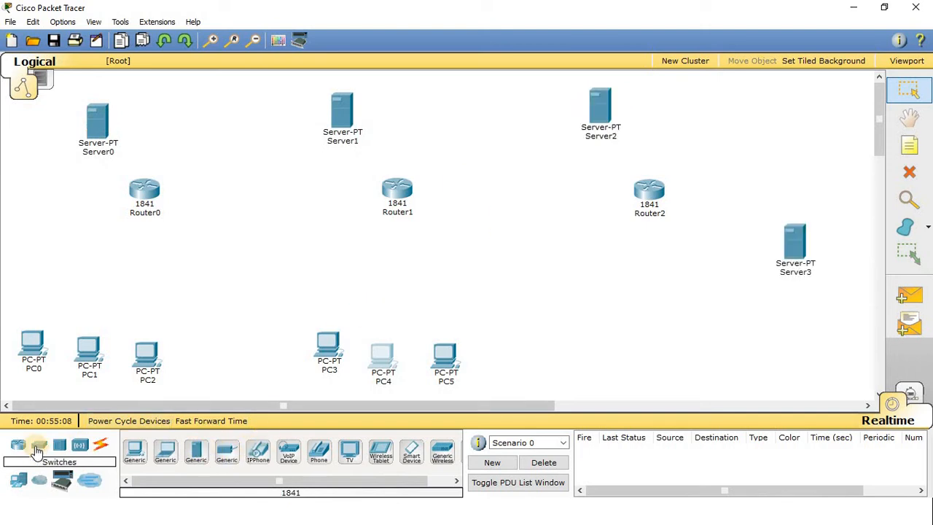
# - Place six 2950-24 switches, one above each PC group and one beside each server, and align the first PC group under its switch
pyautogui.click(39, 446)
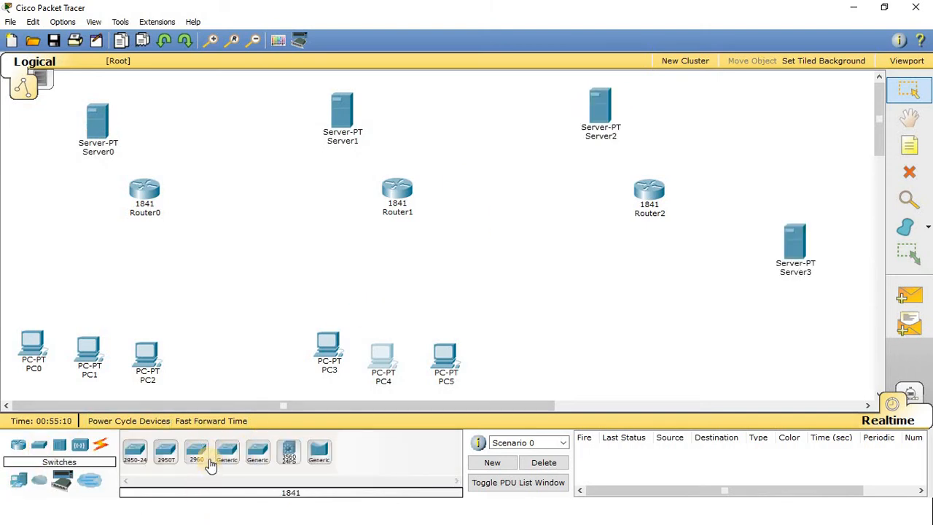
pyautogui.keyDown('ctrl'); pyautogui.click(135, 450); pyautogui.keyUp('ctrl')
pyautogui.click(89, 286)
pyautogui.click(401, 290)
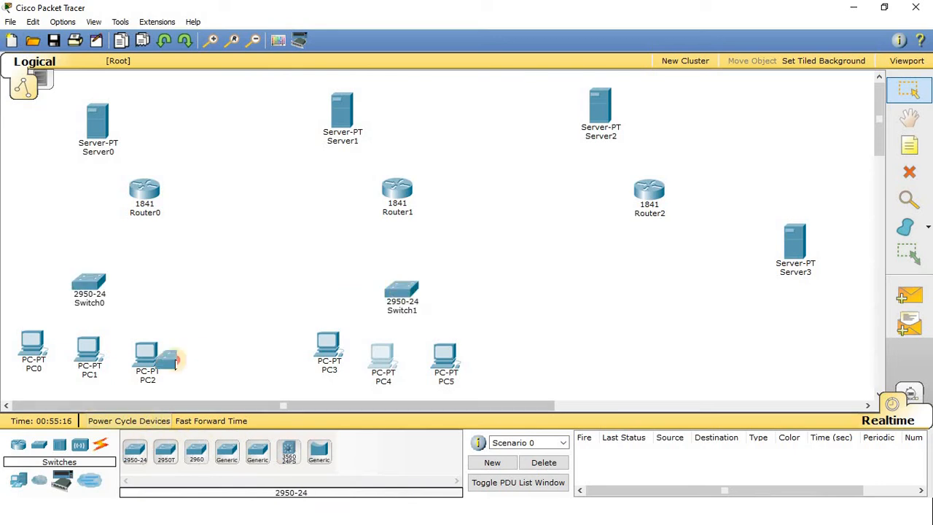
pyautogui.click(171, 137)
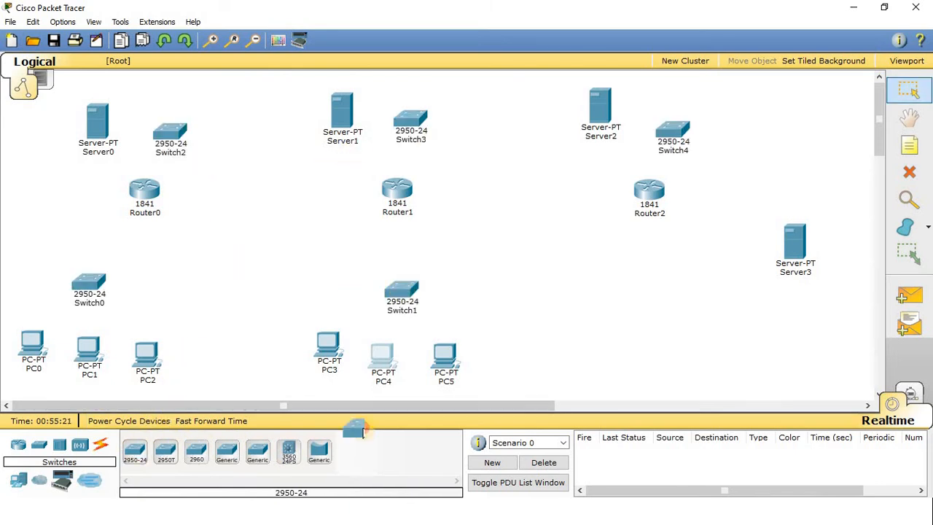
pyautogui.click(733, 281)
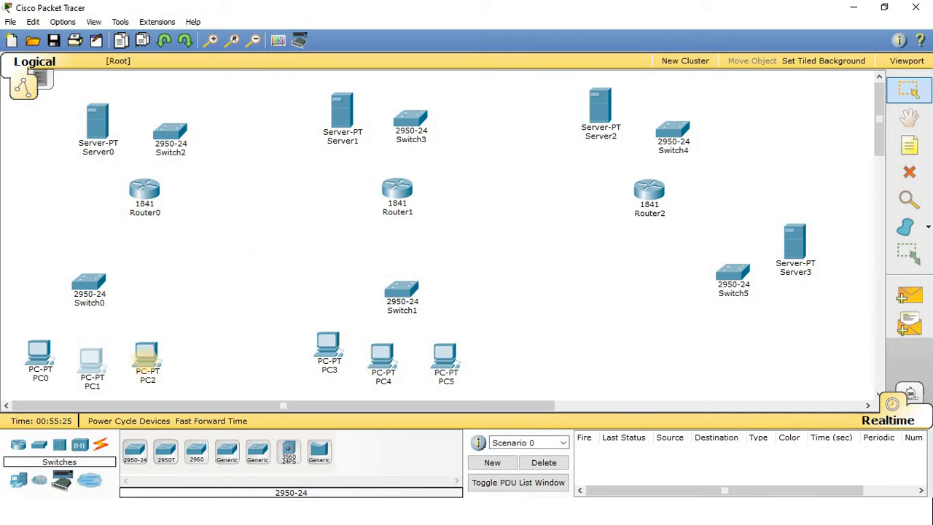
pyautogui.click(90, 280)
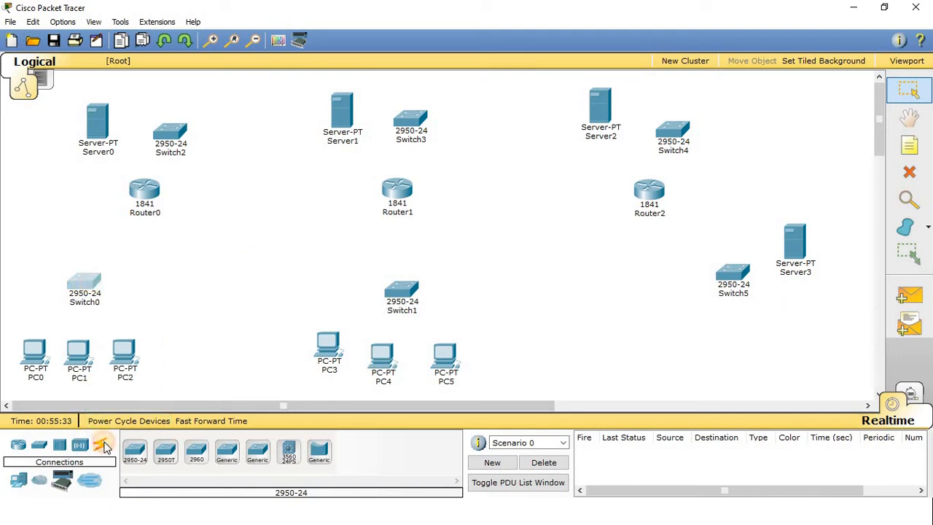
# - Connect Switch0 to PC0, PC1 and PC2 with copper straight-through cables, using FastEthernet0/1 for PC0 and FastEthernet0/2 for PC1
pyautogui.click(101, 447)
pyautogui.click(196, 451)
pyautogui.click(83, 281)
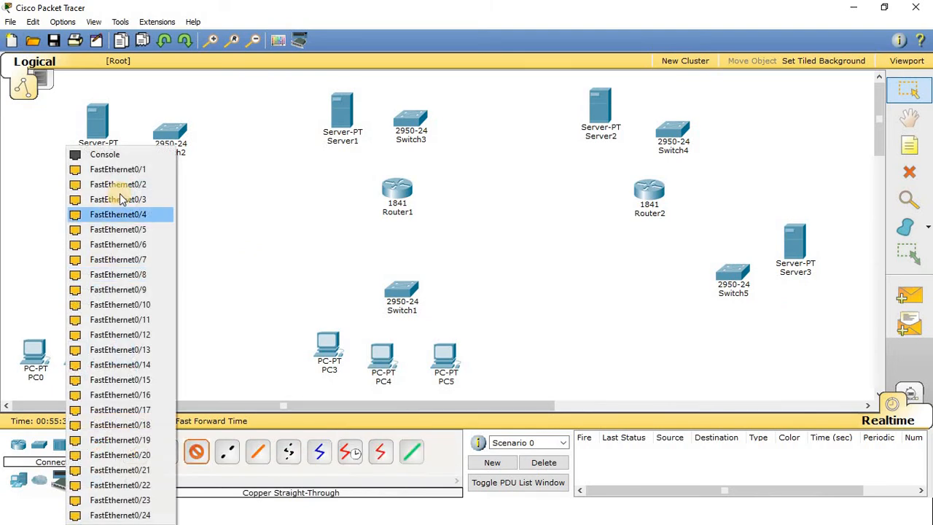
pyautogui.click(125, 171)
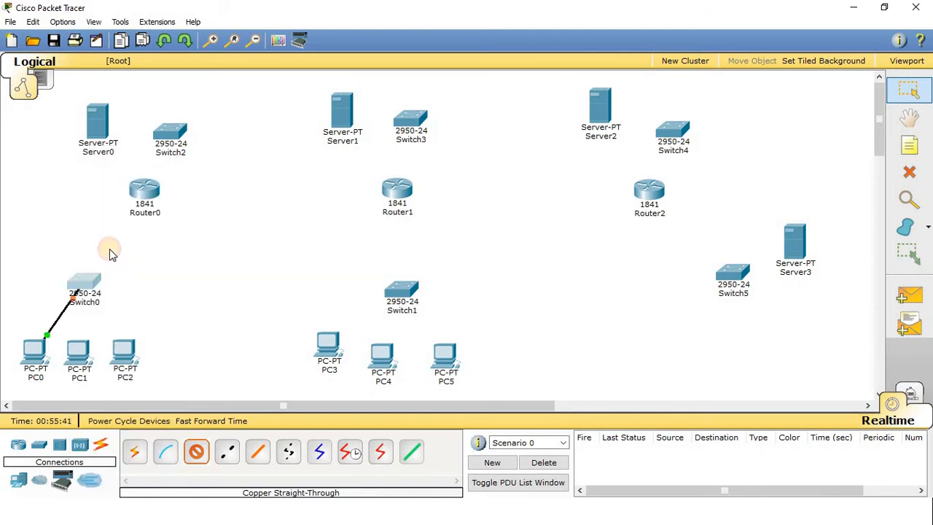
pyautogui.click(86, 280)
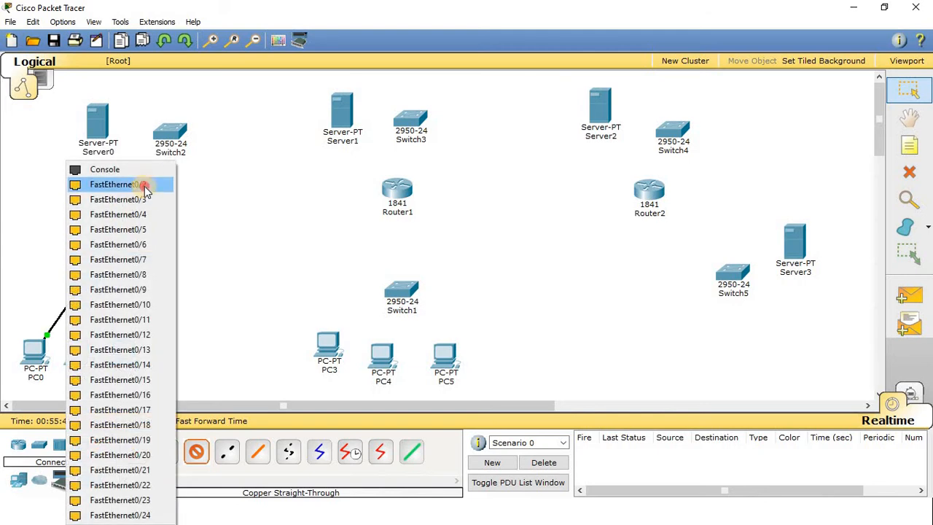
pyautogui.click(146, 188)
pyautogui.click(79, 351)
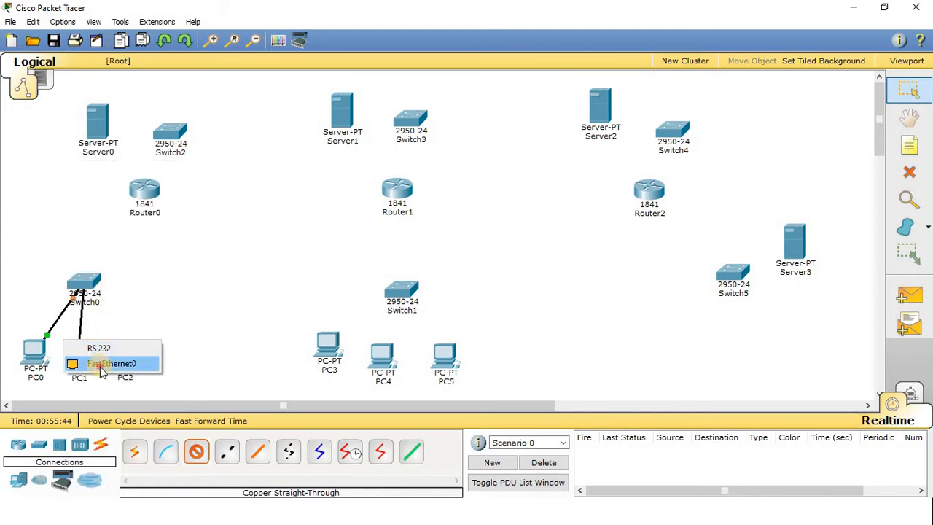
pyautogui.click(103, 364)
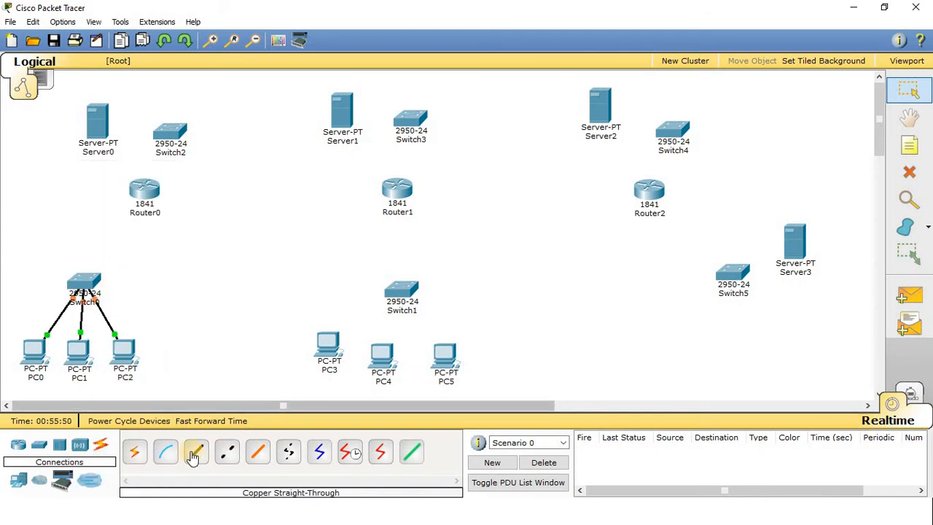
# - Connect Switch1 to PC3 and PC4 with copper straight-through cables
pyautogui.click(196, 452)
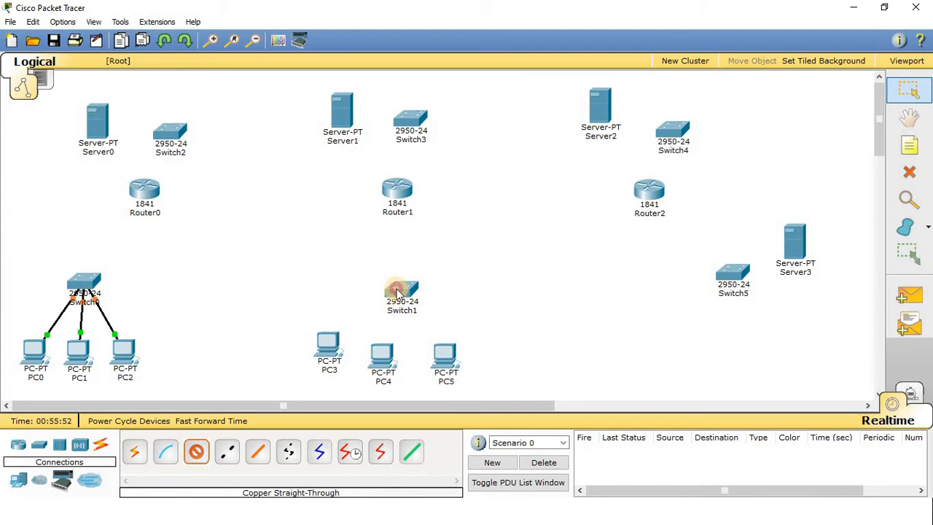
pyautogui.click(397, 293)
pyautogui.click(407, 168)
pyautogui.click(328, 346)
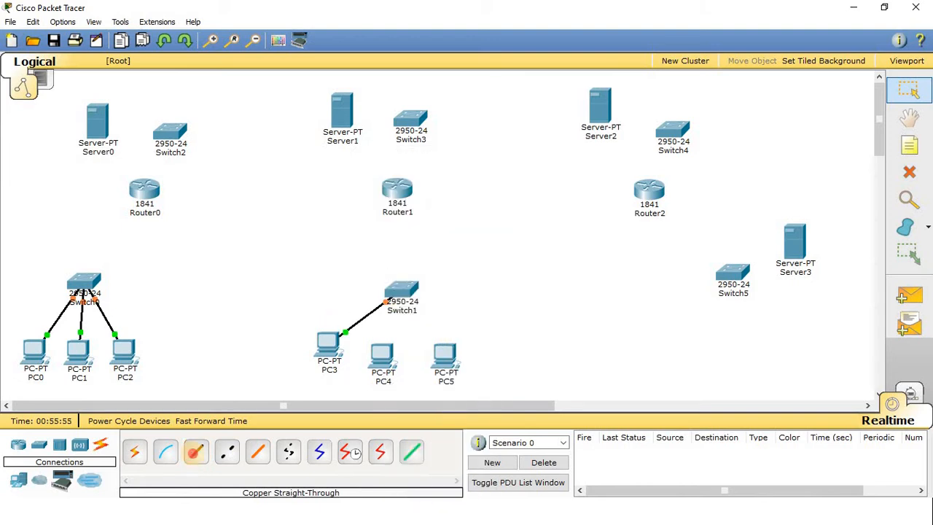
pyautogui.click(402, 290)
pyautogui.click(414, 212)
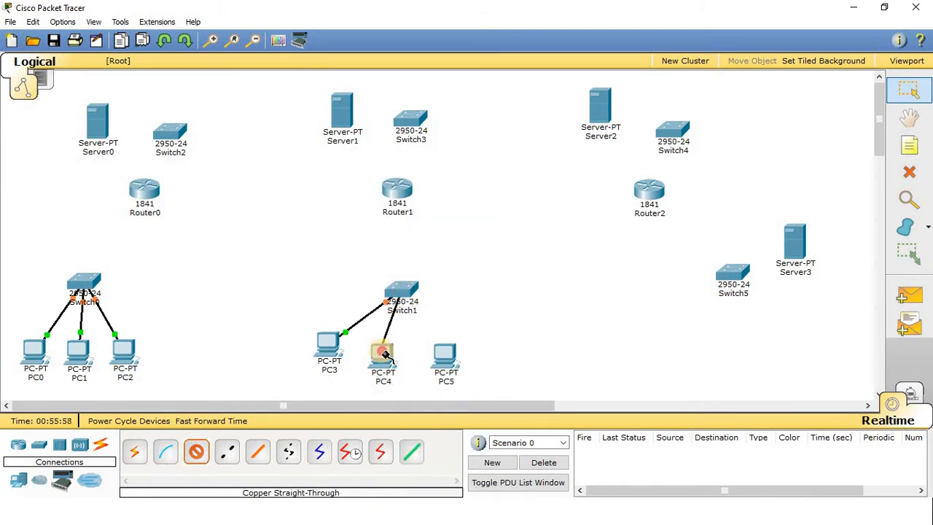
pyautogui.click(384, 355)
pyautogui.click(413, 368)
# - Connect Switch1 to PC5 with a copper straight-through cable
pyautogui.click(227, 452)
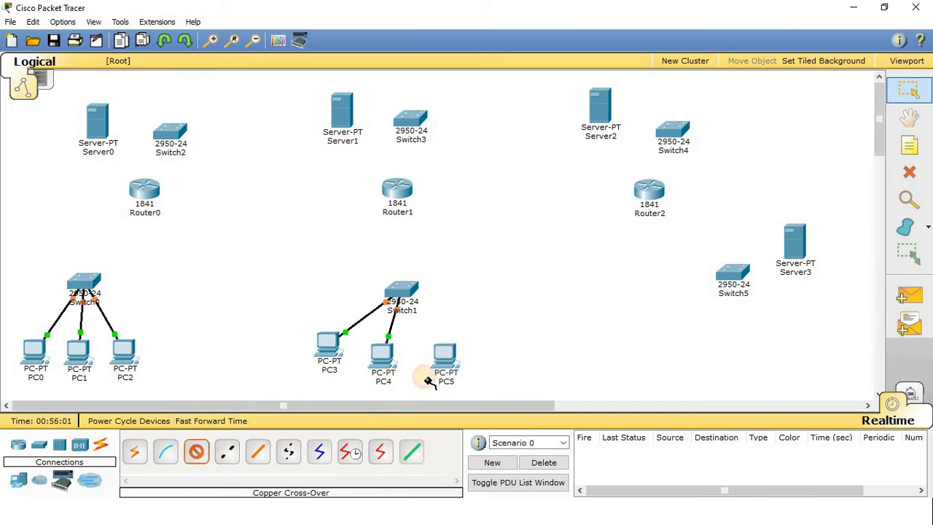
pyautogui.click(401, 294)
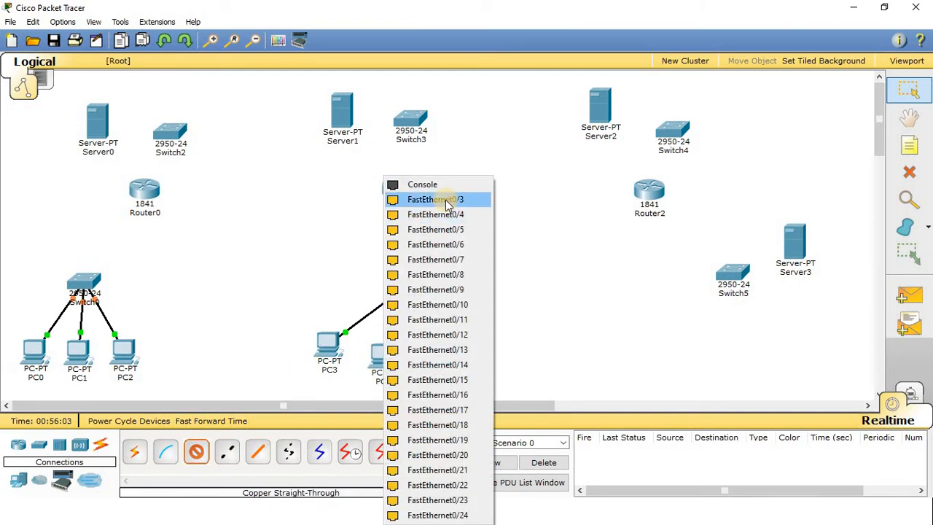
pyautogui.click(442, 241)
pyautogui.click(446, 357)
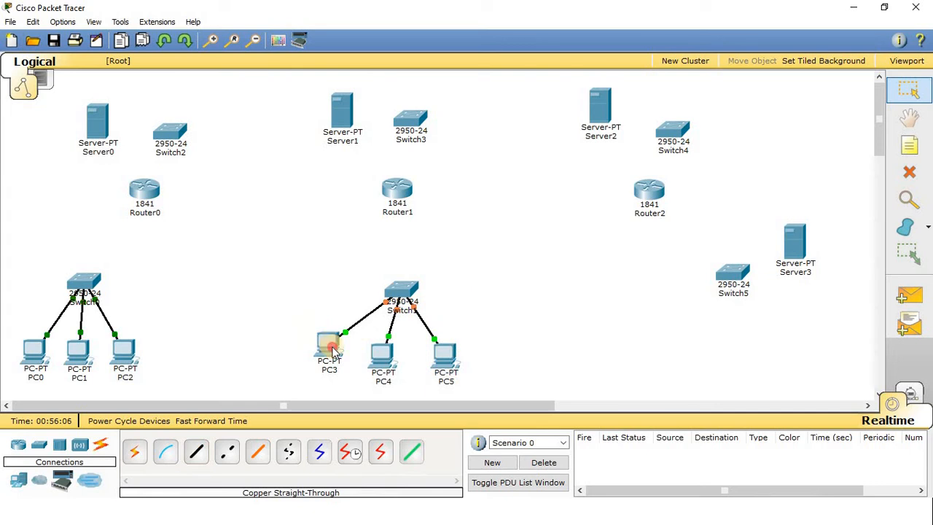
# - Move PC3, PC4 and PC5 closer together beneath Switch1, and align Router0 and Router1 above their switches
pyautogui.moveTo(328, 340); pyautogui.dragTo(365, 373)
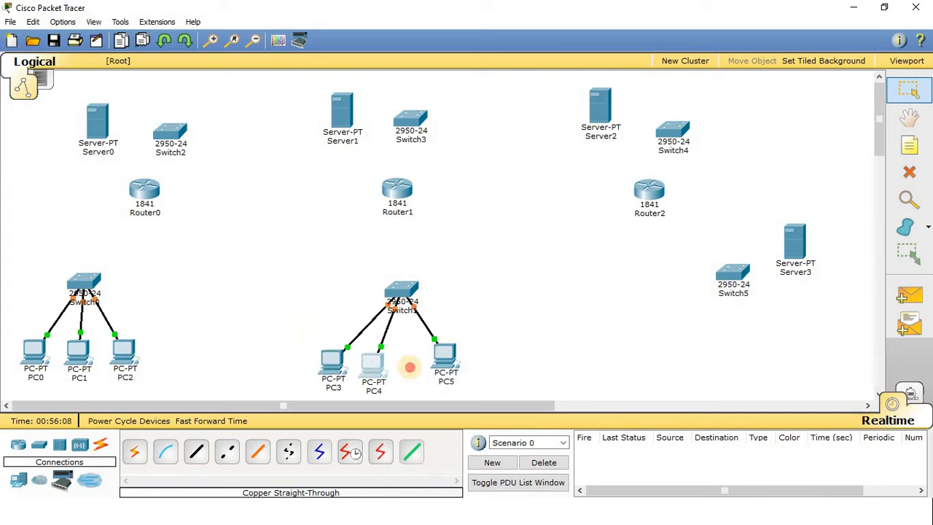
pyautogui.moveTo(443, 364); pyautogui.dragTo(413, 369)
pyautogui.moveTo(410, 288); pyautogui.dragTo(382, 290)
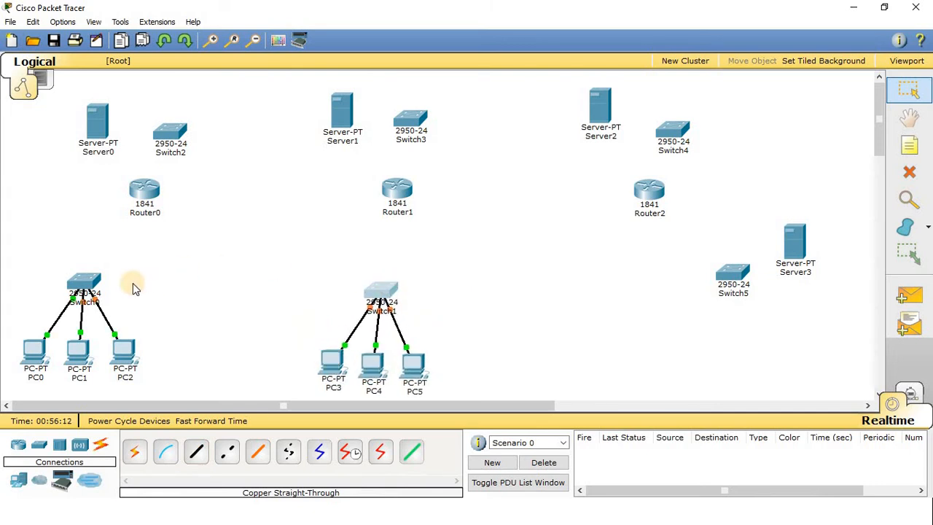
pyautogui.moveTo(146, 191); pyautogui.dragTo(90, 196)
pyautogui.moveTo(397, 191); pyautogui.dragTo(419, 191)
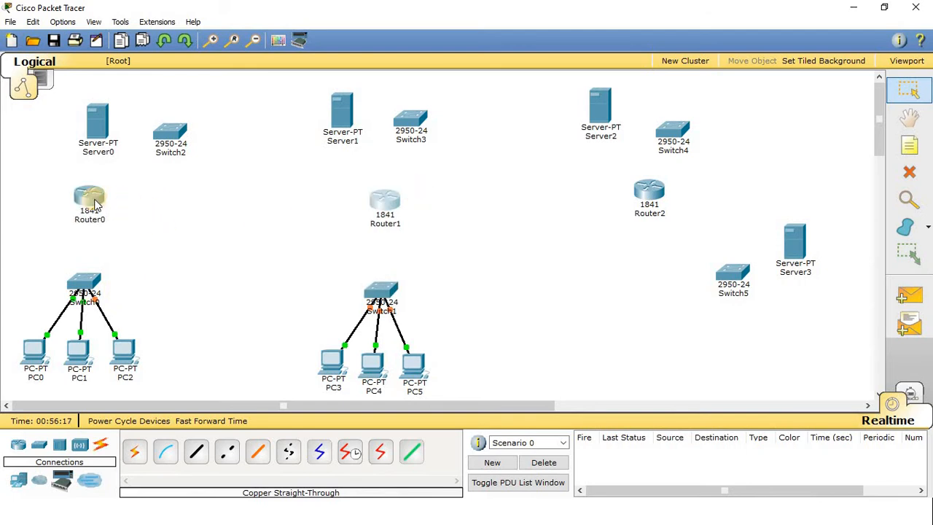
# - Connect Router0's FastEthernet0/0 port to Switch0 with a copper straight-through cable
pyautogui.click(196, 452)
pyautogui.click(85, 197)
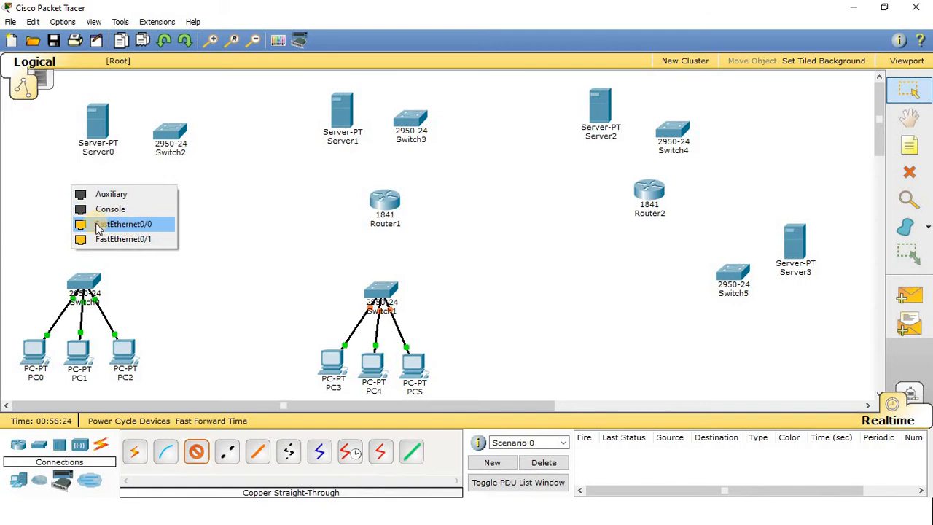
pyautogui.click(120, 226)
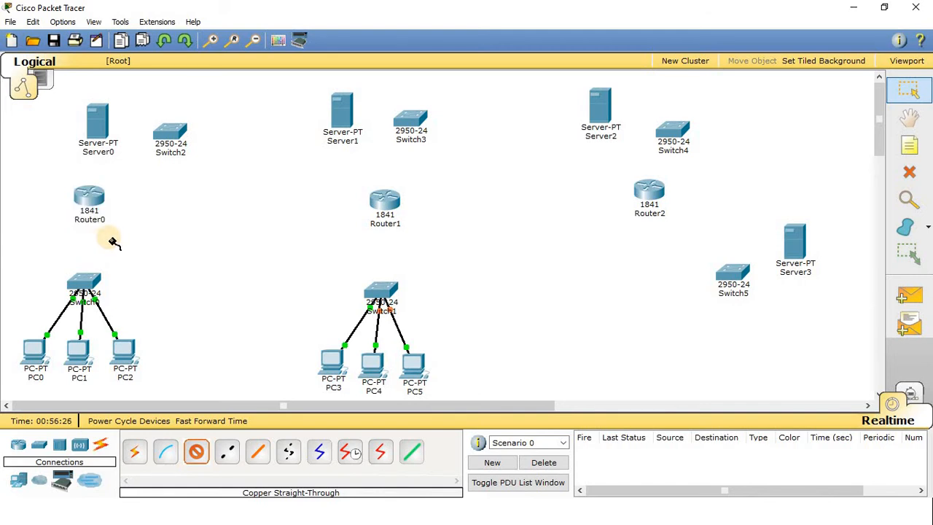
pyautogui.click(83, 296)
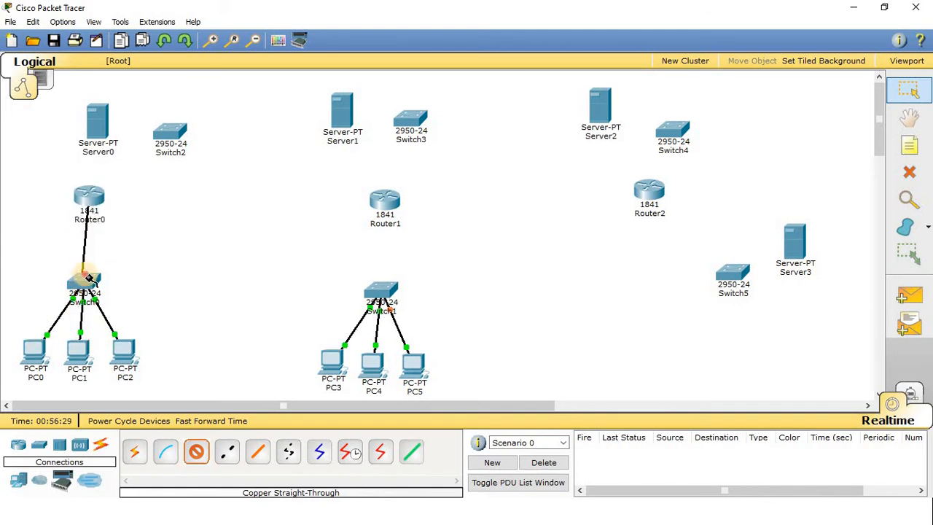
pyautogui.click(89, 196)
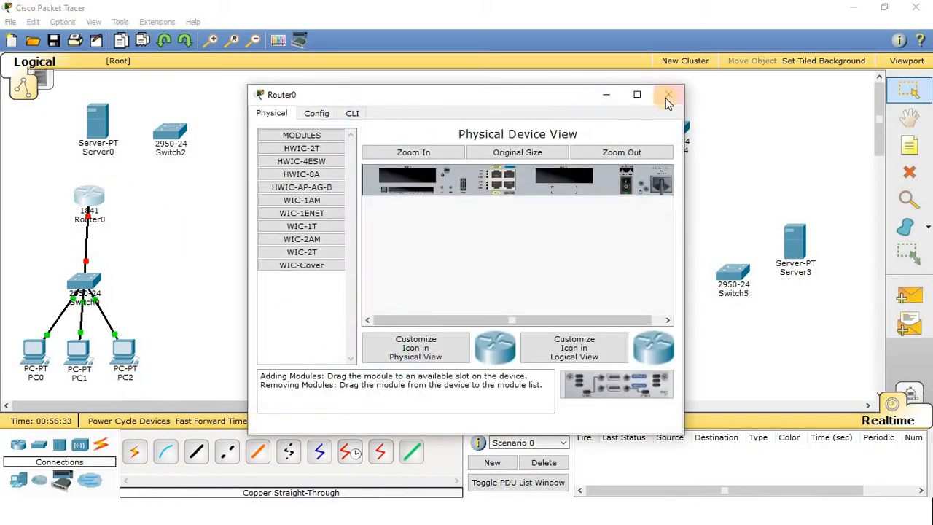
pyautogui.click(668, 94)
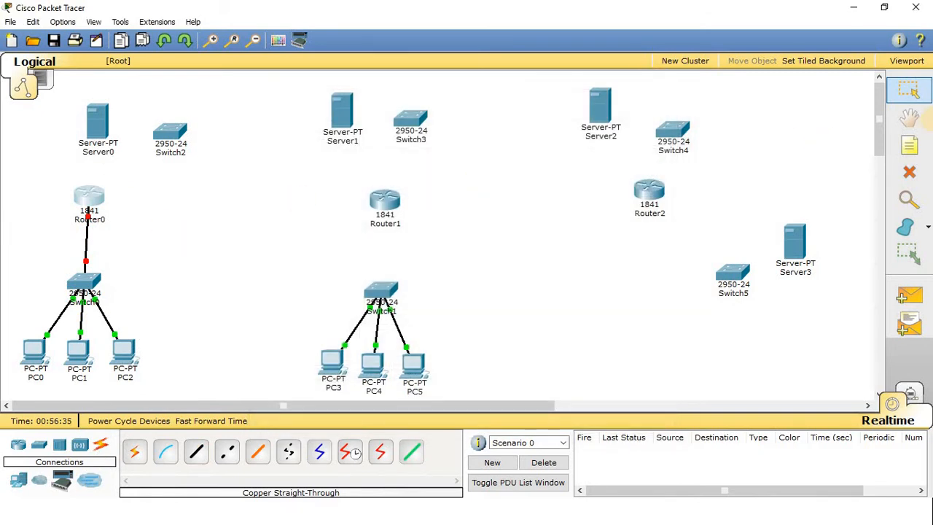
# - Add a text note "FA 0/0" and place it below Router0 on its link to Switch0
pyautogui.press('n')
pyautogui.click(133, 217)
pyautogui.write('FA 0/0')
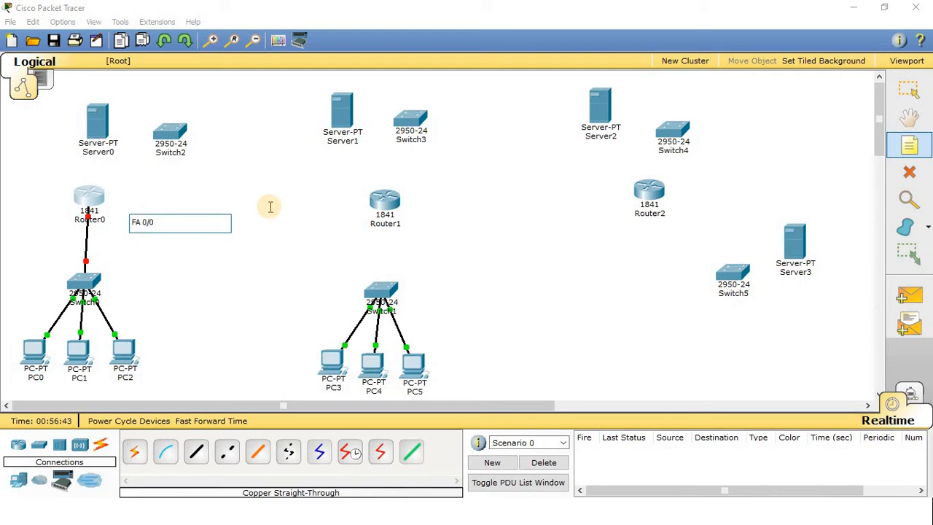
pyautogui.click(221, 277)
pyautogui.moveTo(147, 222); pyautogui.dragTo(94, 218)
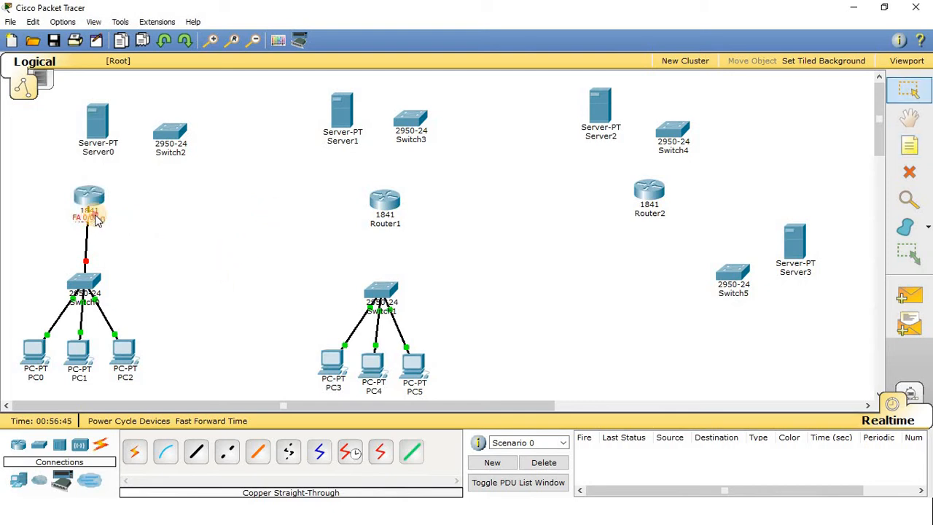
# - Connect Router1's FastEthernet0/0 port to Switch1 with a copper straight-through cable
pyautogui.click(195, 457)
pyautogui.click(384, 204)
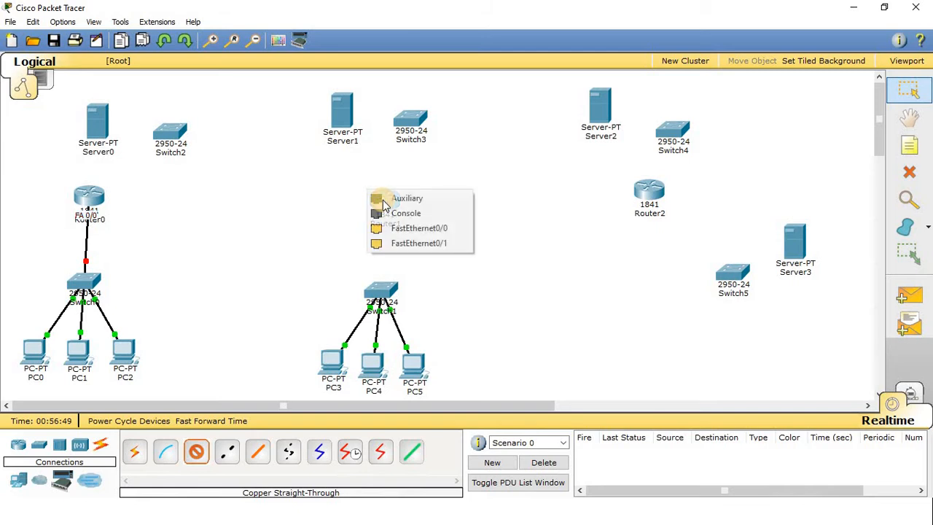
pyautogui.click(419, 228)
pyautogui.click(382, 286)
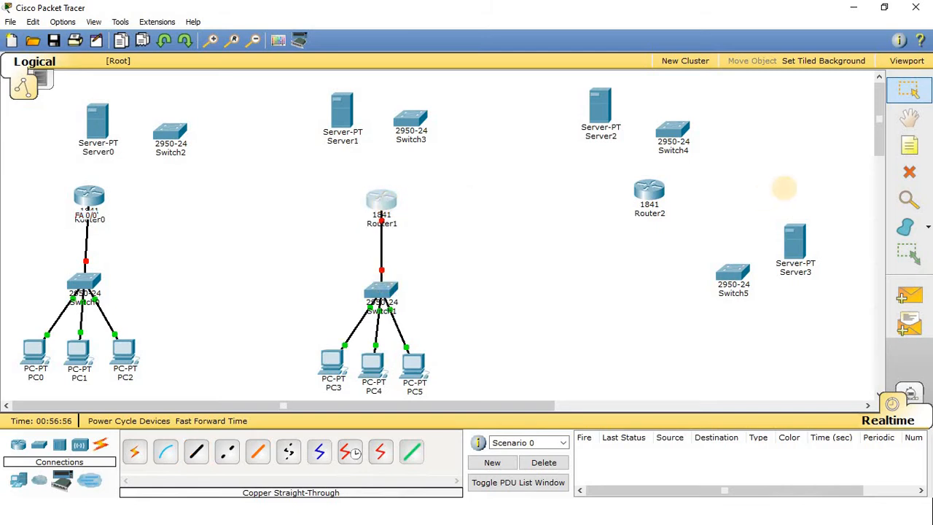
# - Add a text note "FA 0/0" and place it below Router1 on its link to Switch1
pyautogui.click(909, 145)
pyautogui.click(461, 255)
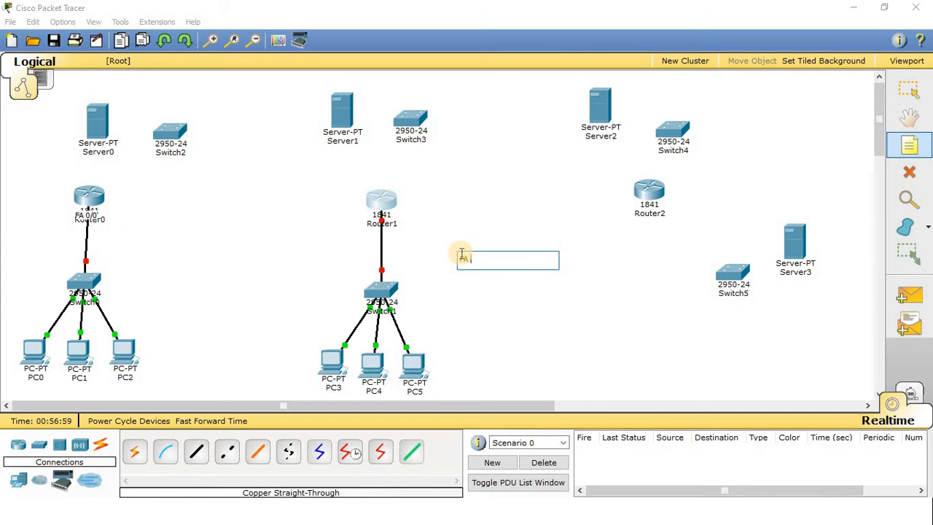
pyautogui.write('FA 0/0')
pyautogui.click(489, 287)
pyautogui.moveTo(475, 260); pyautogui.dragTo(384, 218)
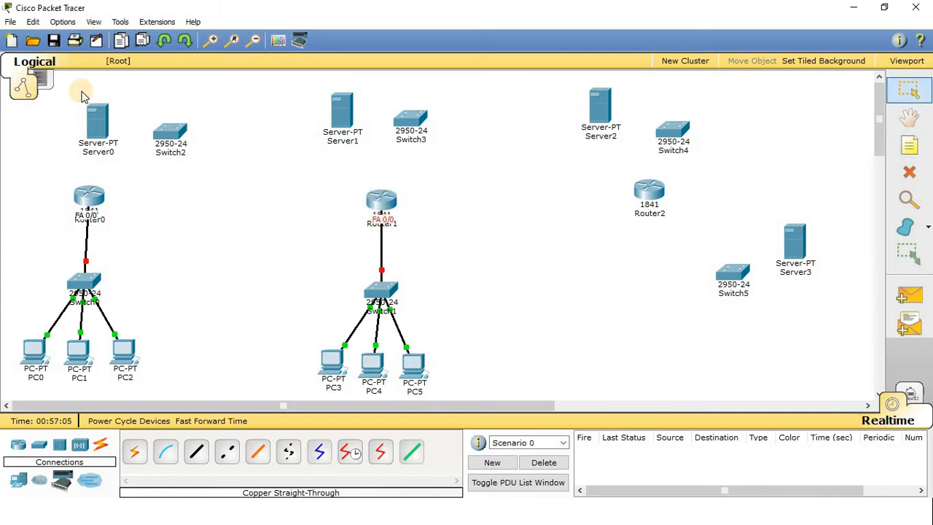
# - Spread Server0 and Switch2 apart above Router0 and connect Router0's FastEthernet0/1 port to Switch2 with a copper straight-through cable
pyautogui.moveTo(98, 115); pyautogui.dragTo(53, 109)
pyautogui.moveTo(164, 129); pyautogui.dragTo(143, 111)
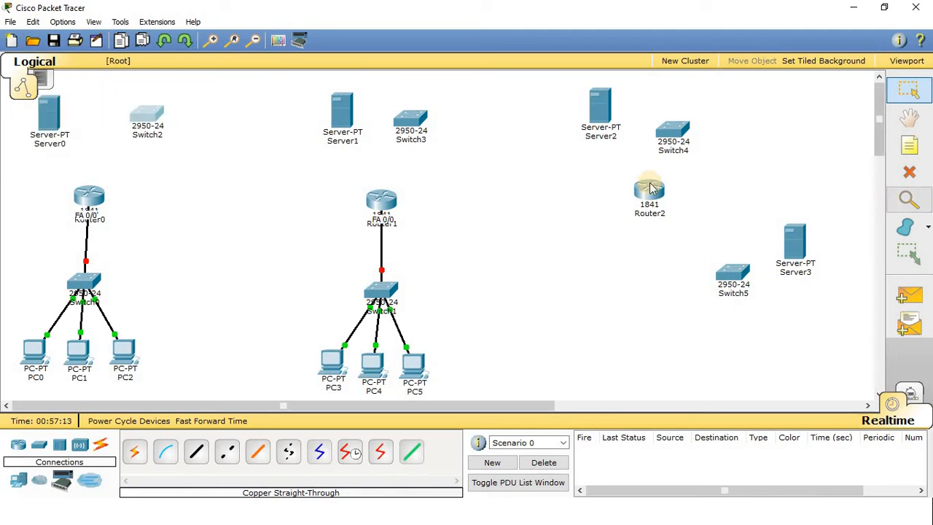
pyautogui.click(194, 454)
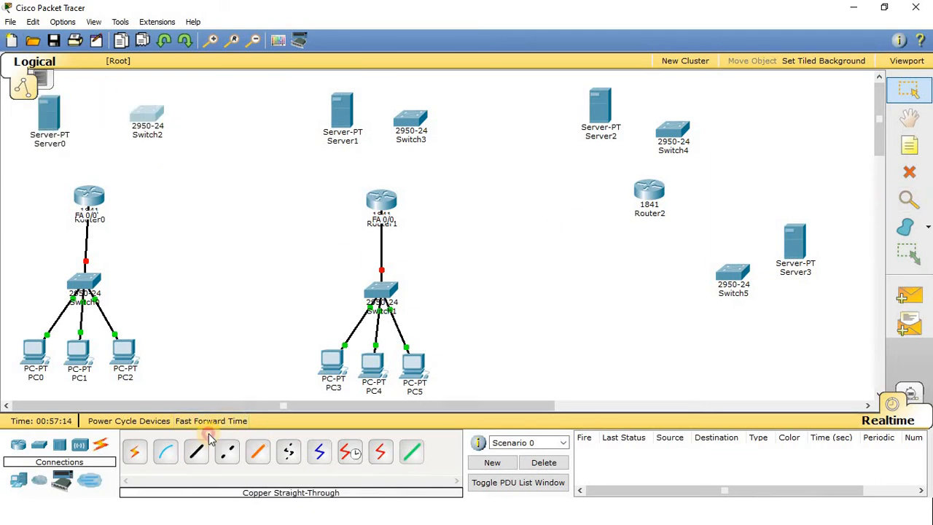
pyautogui.click(88, 193)
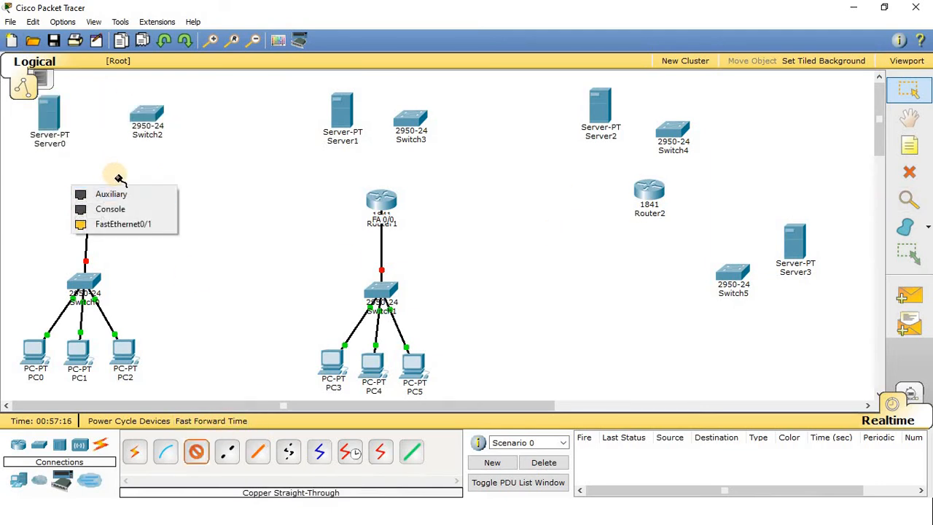
pyautogui.click(124, 225)
pyautogui.click(144, 117)
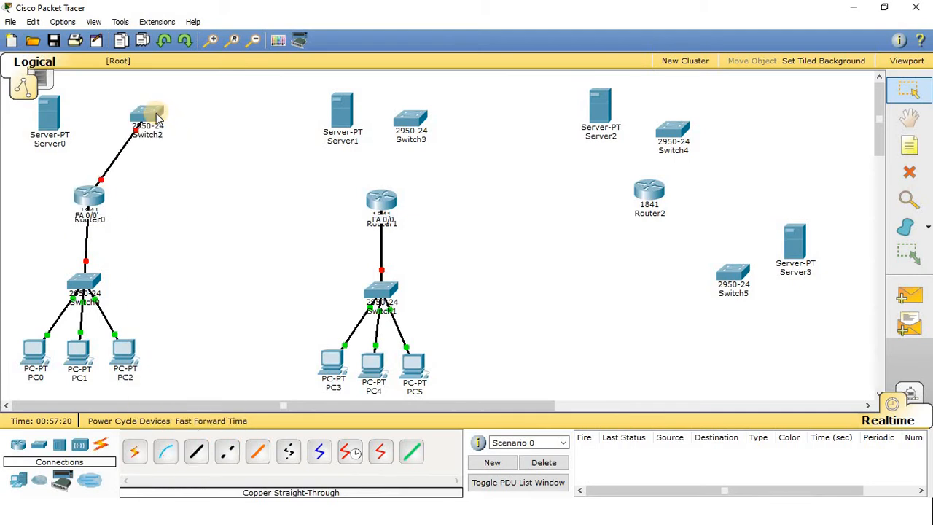
# - Connect Server0 to Switch2's FastEthernet0/2 port with a copper straight-through cable
pyautogui.click(196, 452)
pyautogui.click(49, 120)
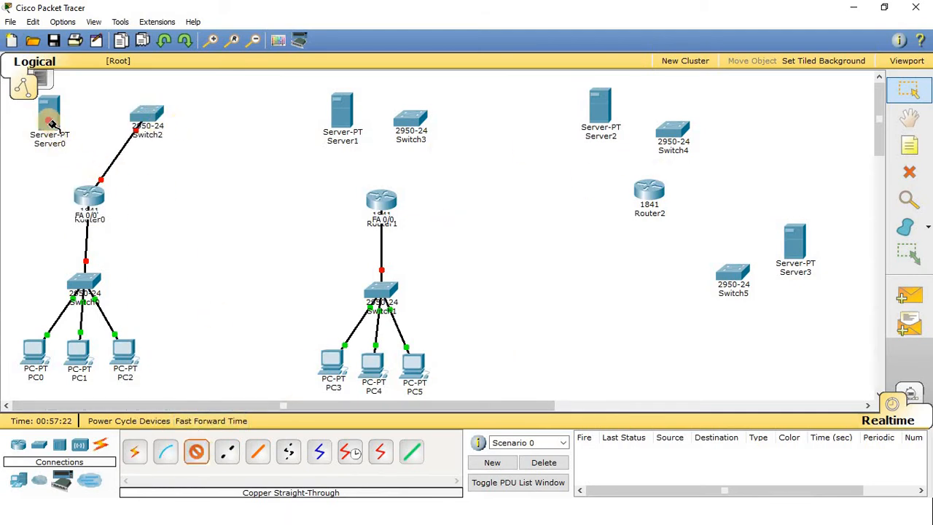
pyautogui.click(81, 100)
pyautogui.click(146, 113)
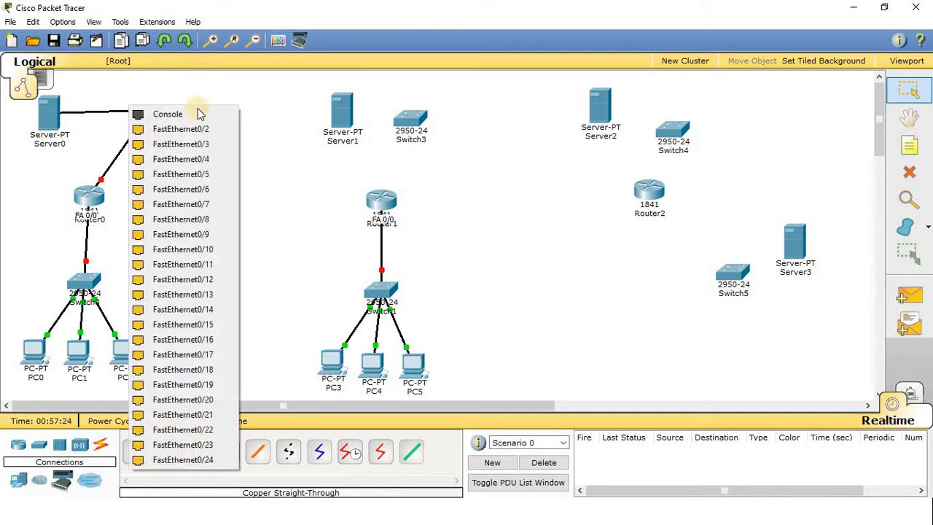
pyautogui.click(181, 129)
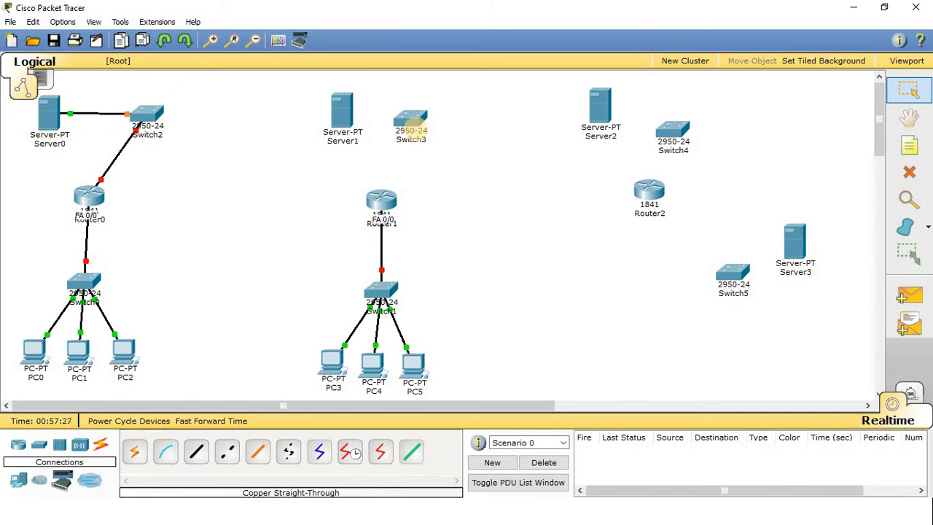
# - Spread Server1 and Switch3 apart above Router1 and connect Router1's FastEthernet0/1 port to Switch3 with a copper straight-through cable
pyautogui.moveTo(339, 112); pyautogui.dragTo(291, 111)
pyautogui.moveTo(411, 119); pyautogui.dragTo(413, 114)
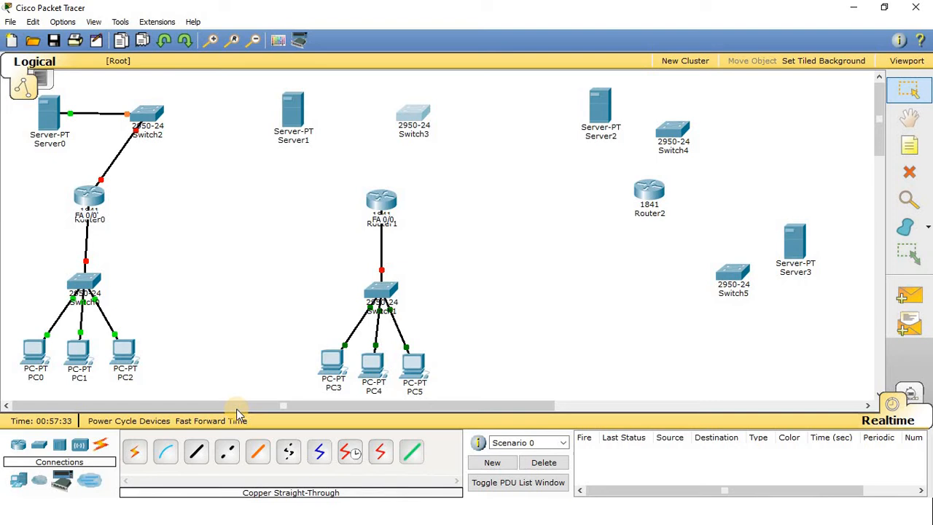
pyautogui.click(197, 453)
pyautogui.click(381, 201)
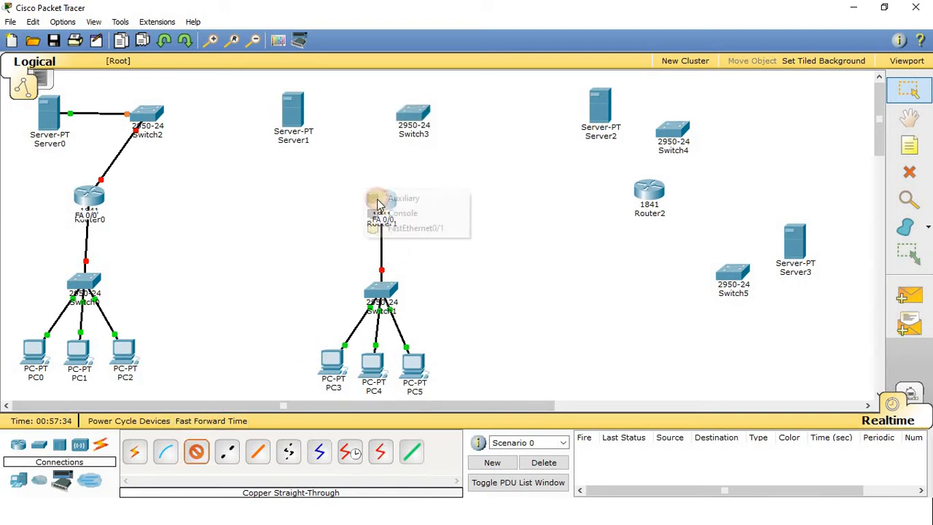
pyautogui.click(421, 230)
pyautogui.click(413, 114)
# - Connect Server1 to Switch3's FastEthernet0/2 port with a copper straight-through cable
pyautogui.click(197, 452)
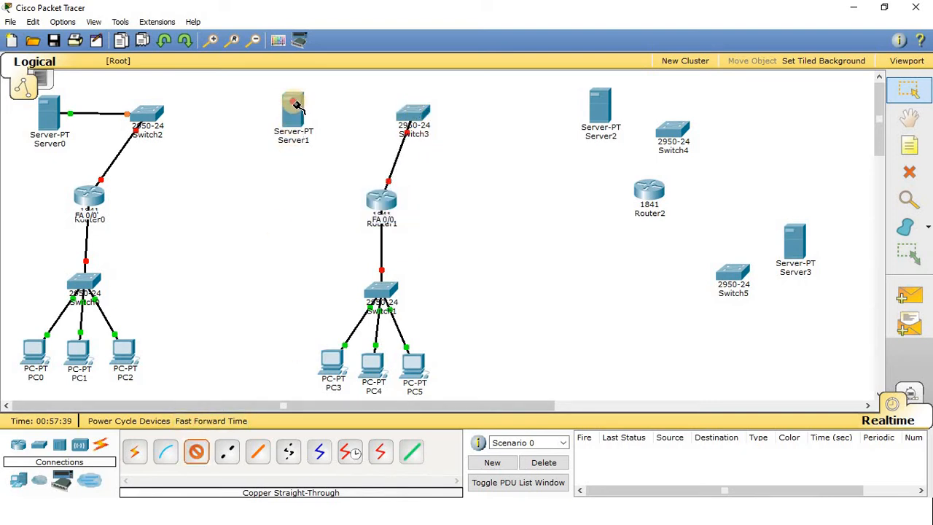
pyautogui.click(297, 106)
pyautogui.click(323, 97)
pyautogui.click(414, 116)
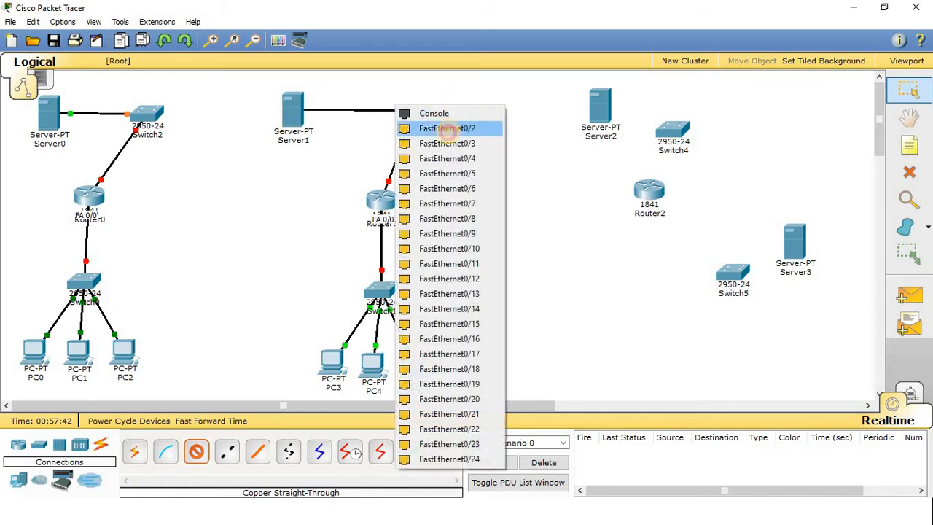
pyautogui.click(446, 129)
# - Add a text note "FA 0/1" and place it above Router0 on its link to Switch2
pyautogui.click(909, 145)
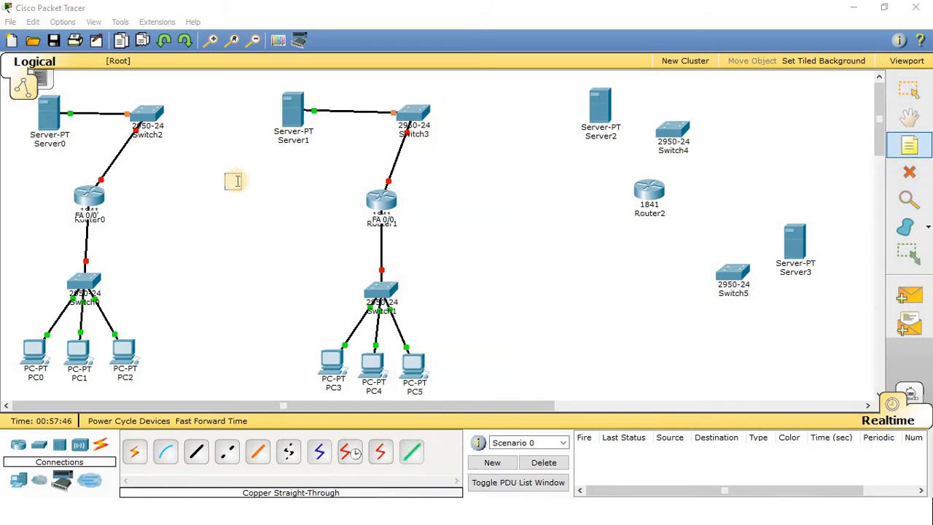
pyautogui.write('FA 0/1')
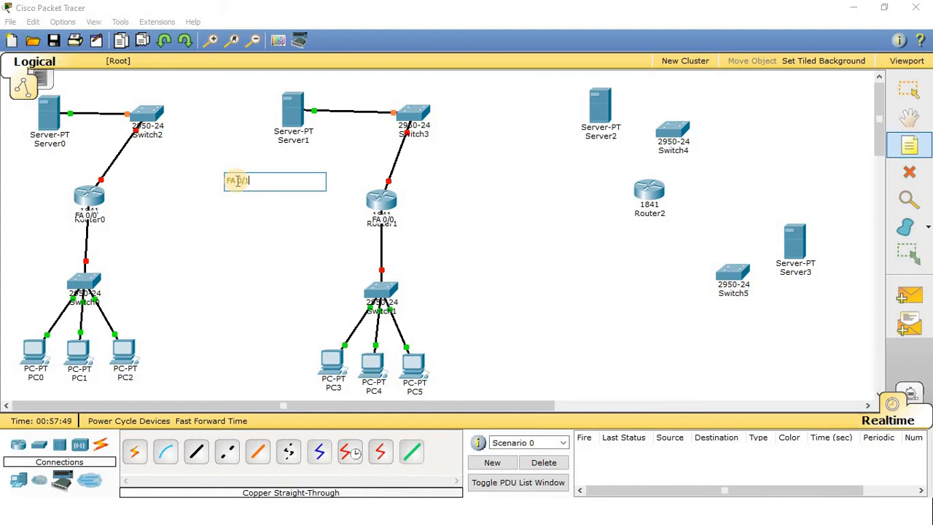
pyautogui.press('Escape')
pyautogui.moveTo(243, 181); pyautogui.dragTo(98, 176)
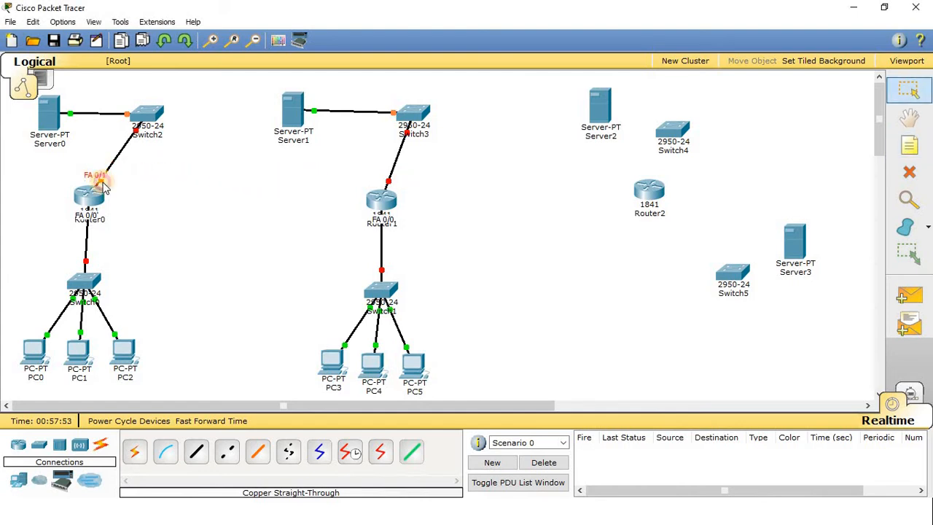
# - Add a text note "FA 0/1" and place it above Router1 on its link to Switch3
pyautogui.write('FA 0/1')
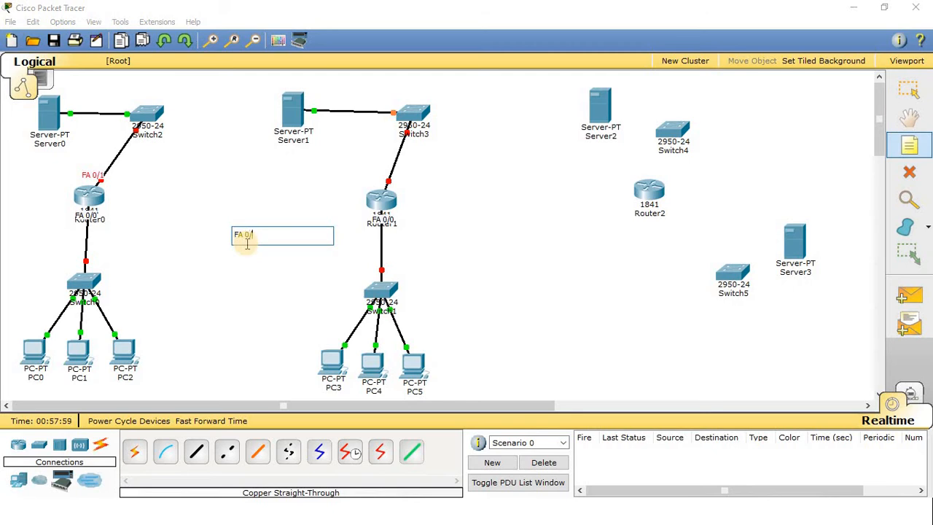
pyautogui.press('Escape')
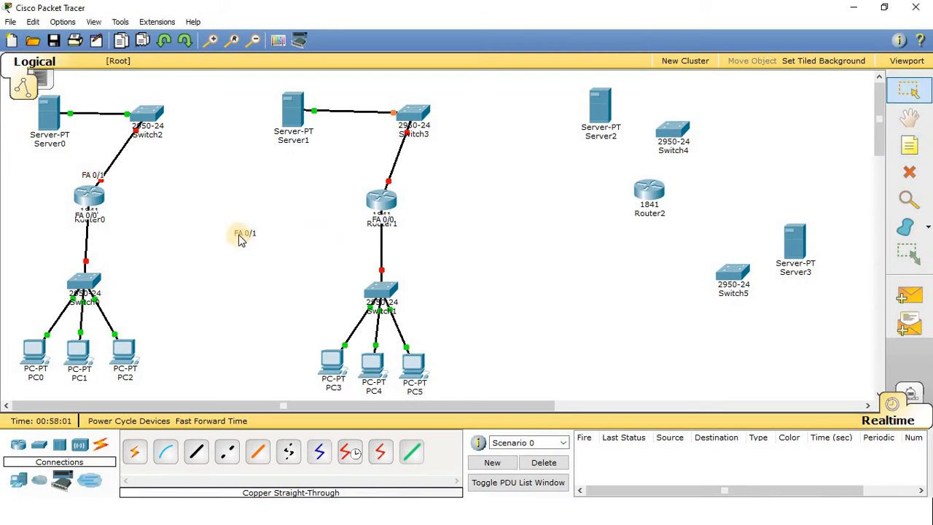
pyautogui.moveTo(240, 237); pyautogui.dragTo(386, 186)
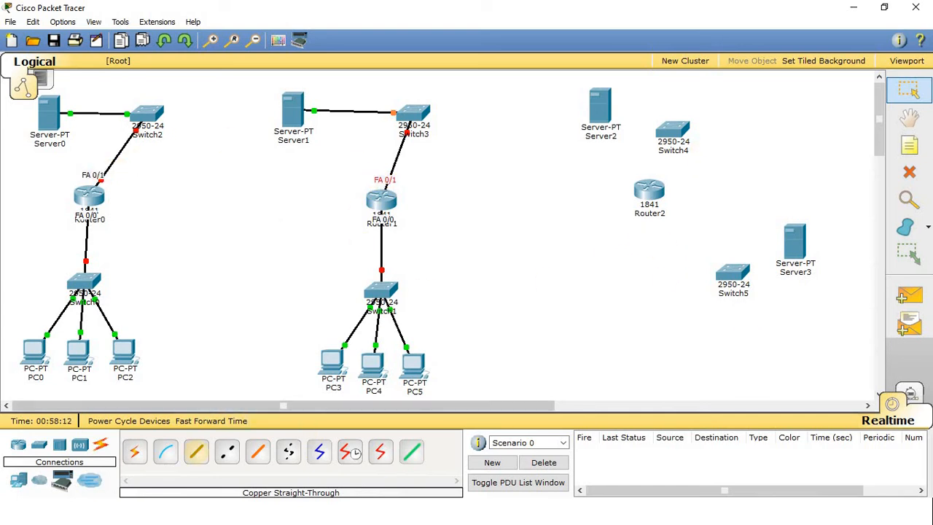
# - Connect Router2's FastEthernet0/0 port to Switch5 with a copper straight-through cable
pyautogui.click(196, 452)
pyautogui.click(645, 191)
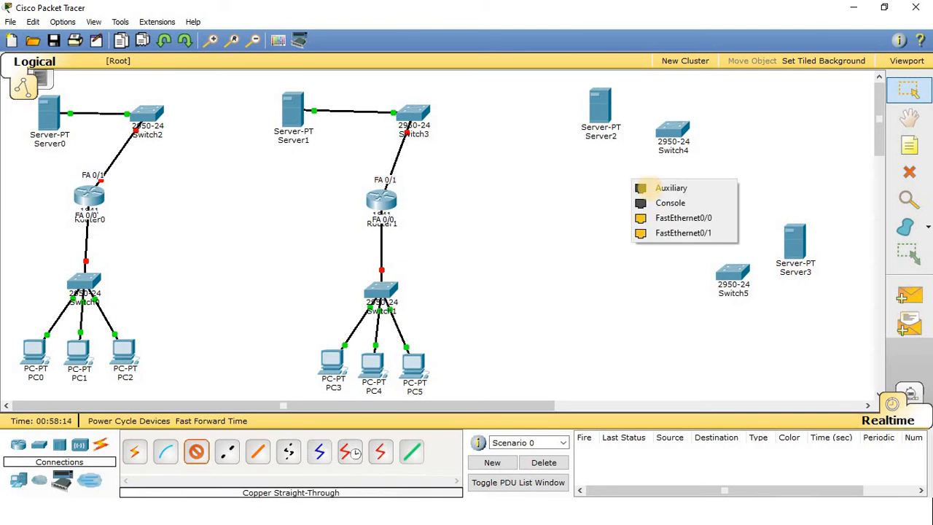
pyautogui.click(705, 219)
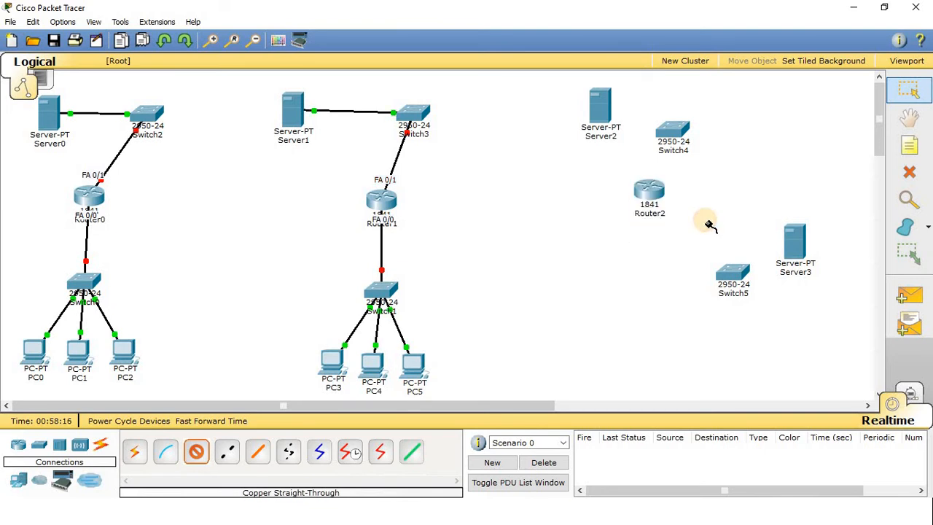
pyautogui.click(735, 272)
# - Move Server3 farther from Switch5 and connect it to Switch5's FastEthernet0/2 port with a copper straight-through cable
pyautogui.click(808, 262)
pyautogui.moveTo(799, 242); pyautogui.dragTo(846, 269)
pyautogui.click(729, 272)
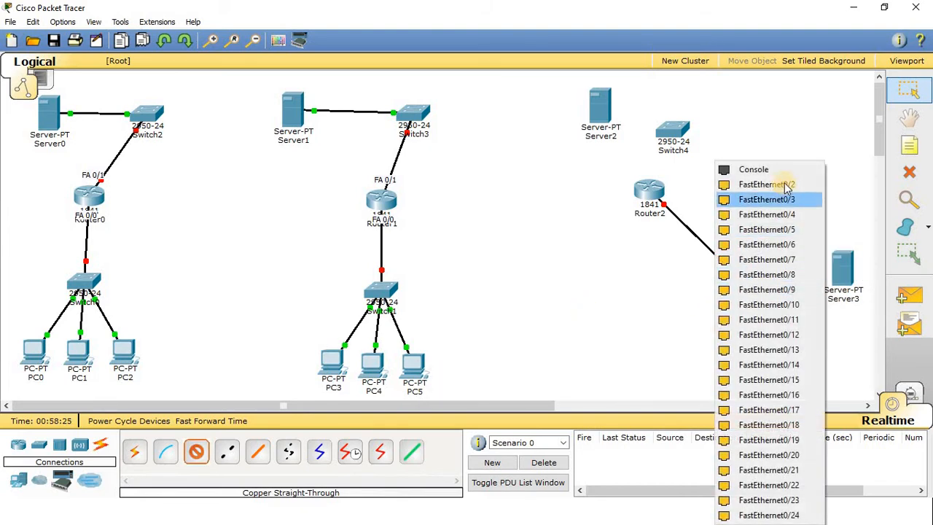
pyautogui.click(785, 184)
pyautogui.click(844, 277)
pyautogui.click(860, 254)
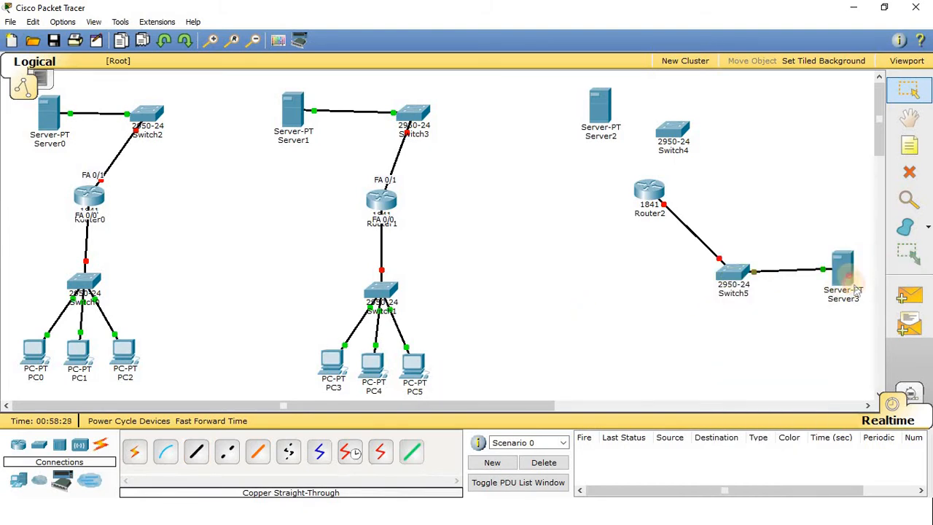
# - Add a text note "FA 0/0" beside Router2 on its link to Switch5
pyautogui.click(909, 145)
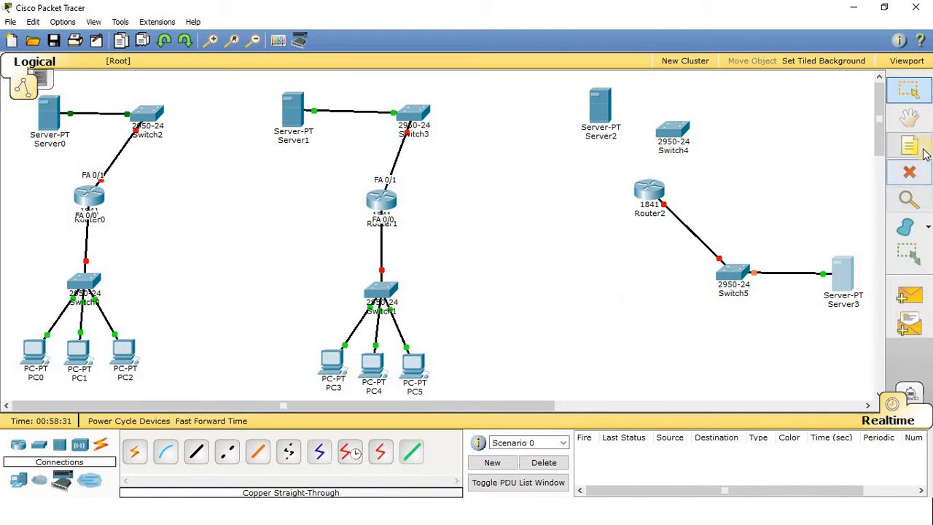
pyautogui.click(675, 201)
pyautogui.write('FA 0/0')
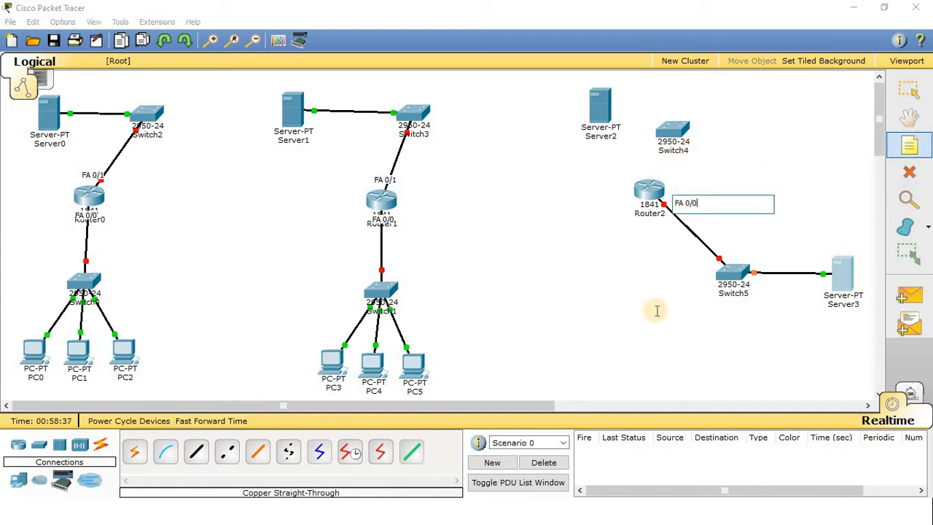
pyautogui.click(669, 202)
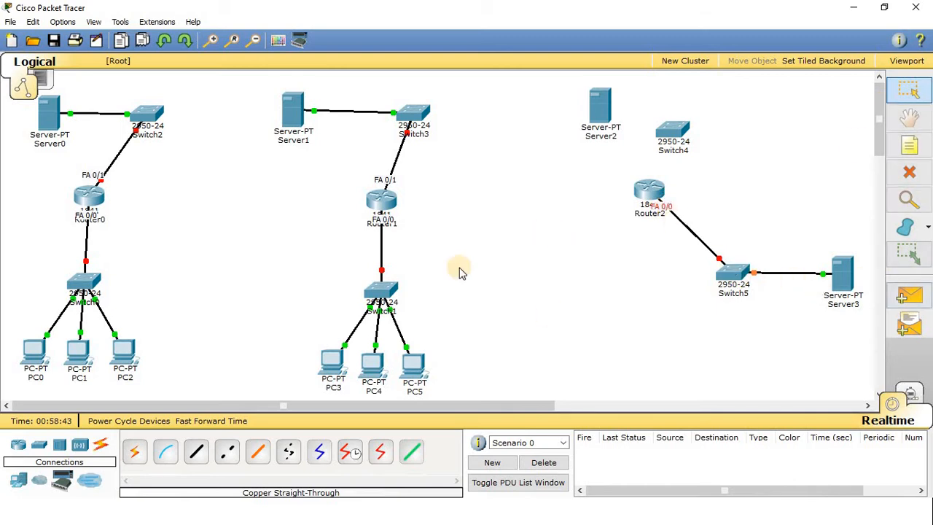
# - Connect Router2's FastEthernet0/1 port to Switch4's FastEthernet0/1 port with a copper straight-through cable
pyautogui.click(649, 191)
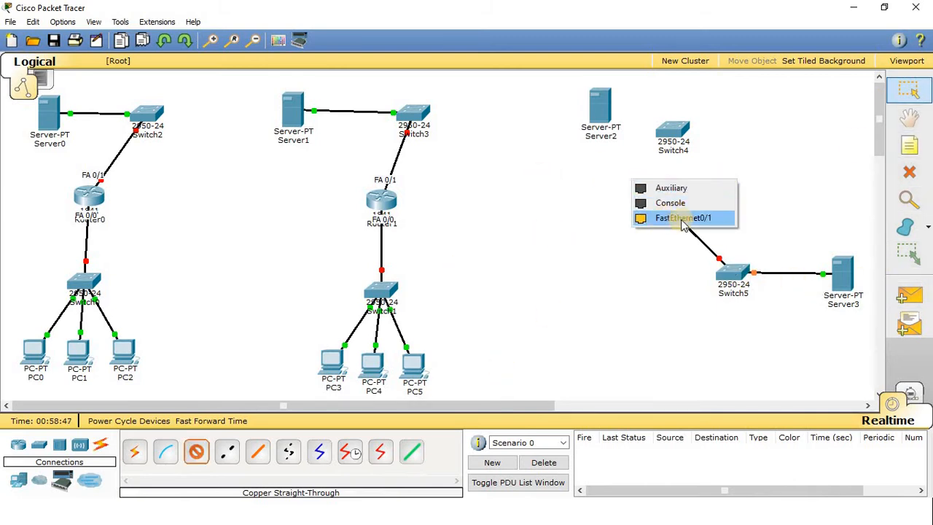
pyautogui.click(683, 218)
pyautogui.click(672, 134)
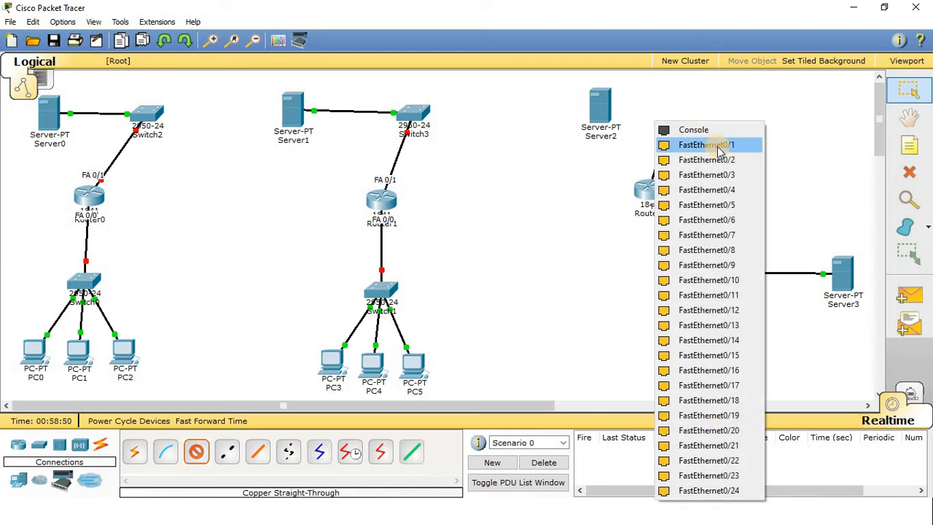
pyautogui.click(718, 148)
# - Spread Switch4 and Server2 apart above Router2 and connect Switch4 to Server2's FastEthernet0 port with a copper straight-through cable
pyautogui.moveTo(680, 127); pyautogui.dragTo(713, 103)
pyautogui.moveTo(603, 108); pyautogui.dragTo(589, 106)
pyautogui.click(705, 104)
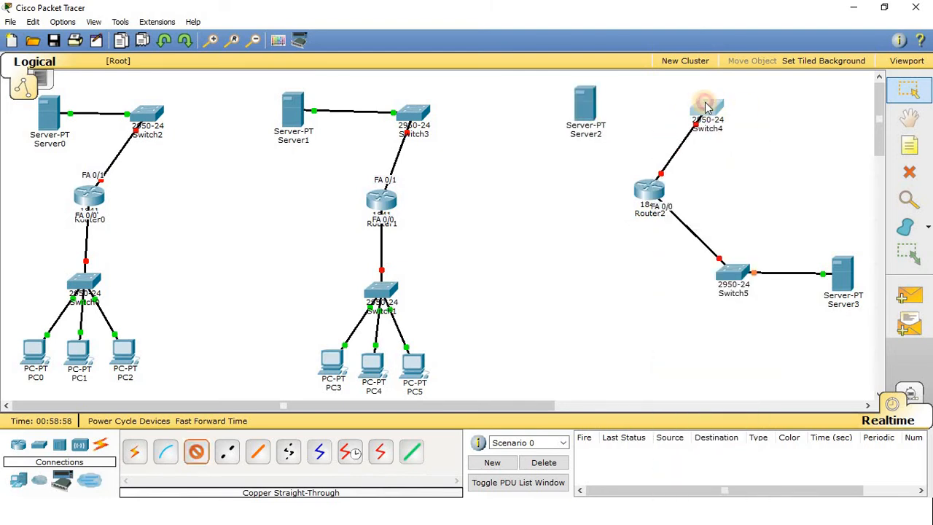
pyautogui.click(718, 121)
pyautogui.click(582, 104)
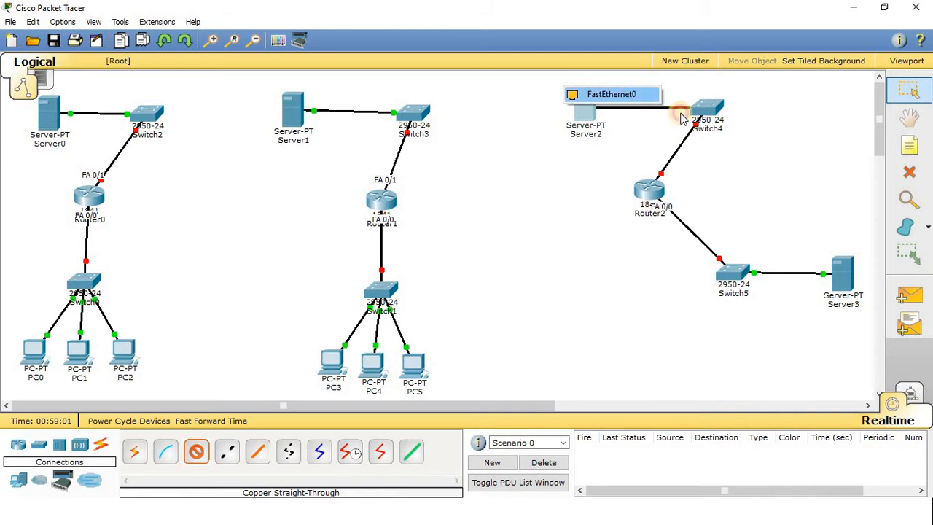
pyautogui.click(610, 94)
# - Add a text note "FA 0/1" beside Router2 on its link to Switch4
pyautogui.click(909, 145)
pyautogui.click(709, 167)
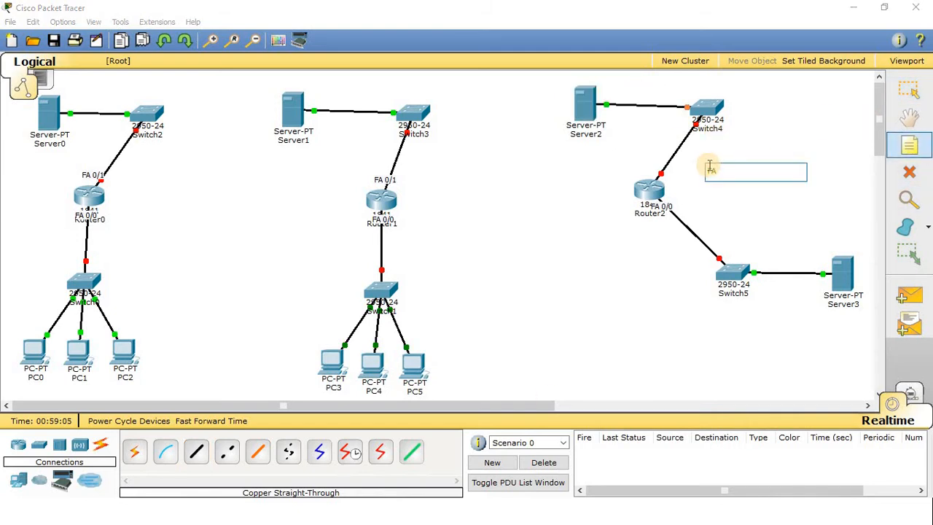
pyautogui.write('FA 0/1')
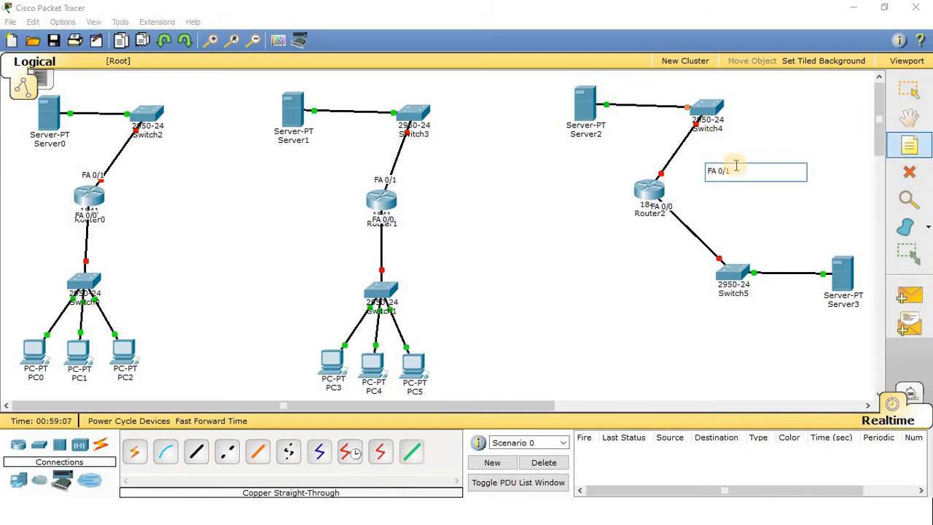
pyautogui.click(560, 340)
pyautogui.press('Escape')
pyautogui.moveTo(721, 172); pyautogui.dragTo(661, 174)
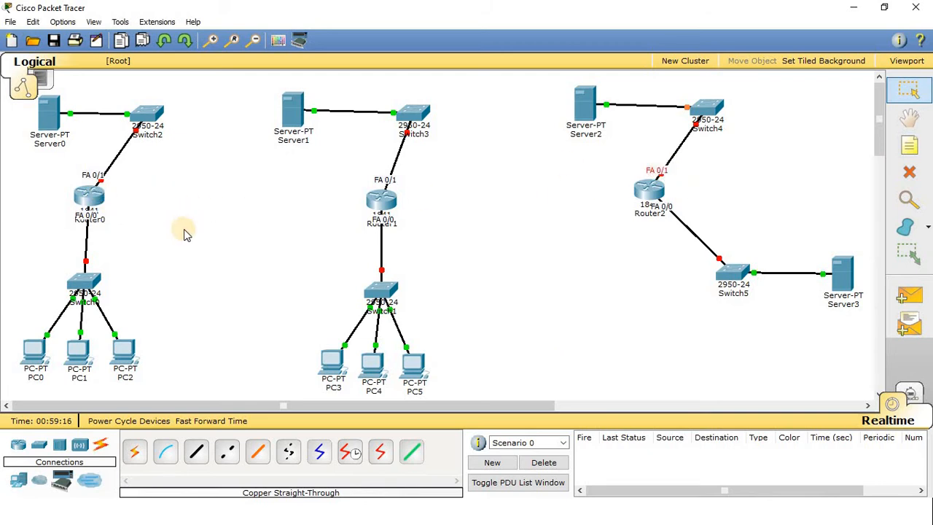
# - Power off Router0, install an HWIC-2T serial module in its empty slot and power it back on
pyautogui.click(92, 201)
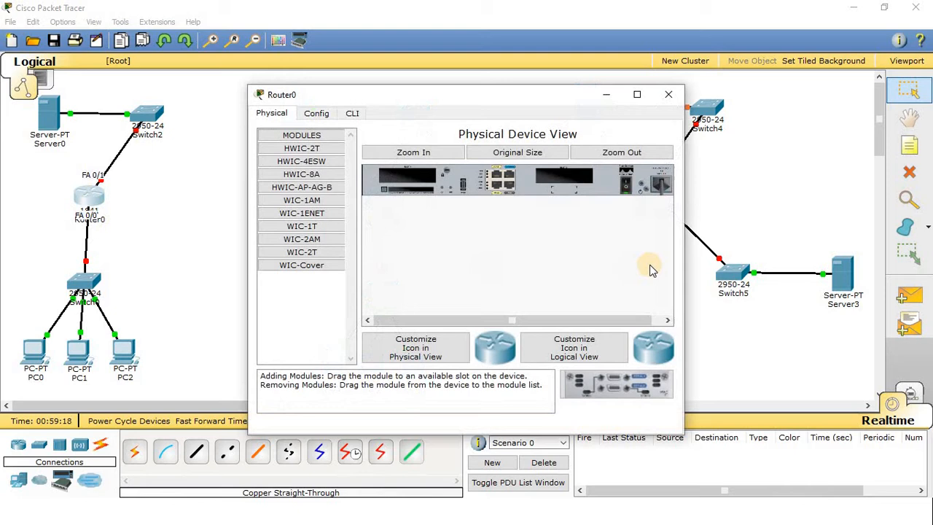
pyautogui.click(627, 184)
pyautogui.click(613, 393)
pyautogui.moveTo(613, 393); pyautogui.dragTo(548, 179)
pyautogui.click(625, 185)
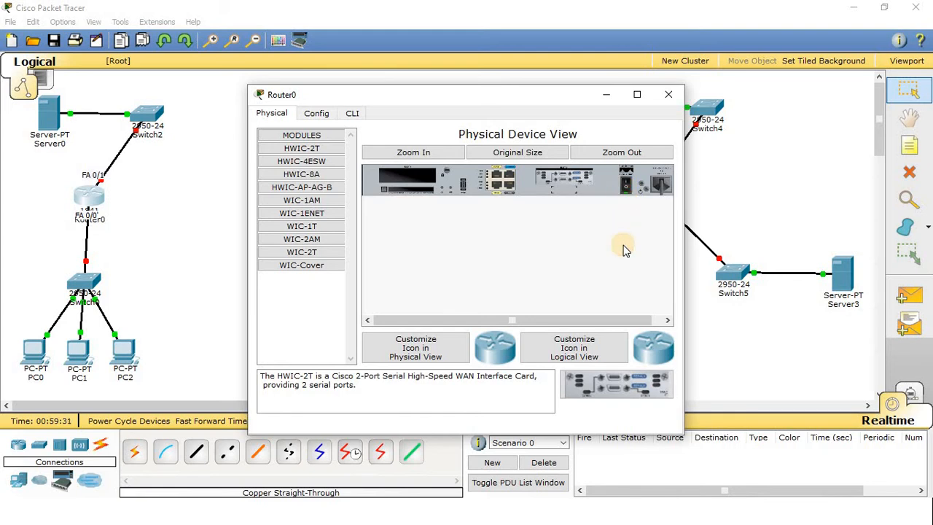
pyautogui.click(668, 94)
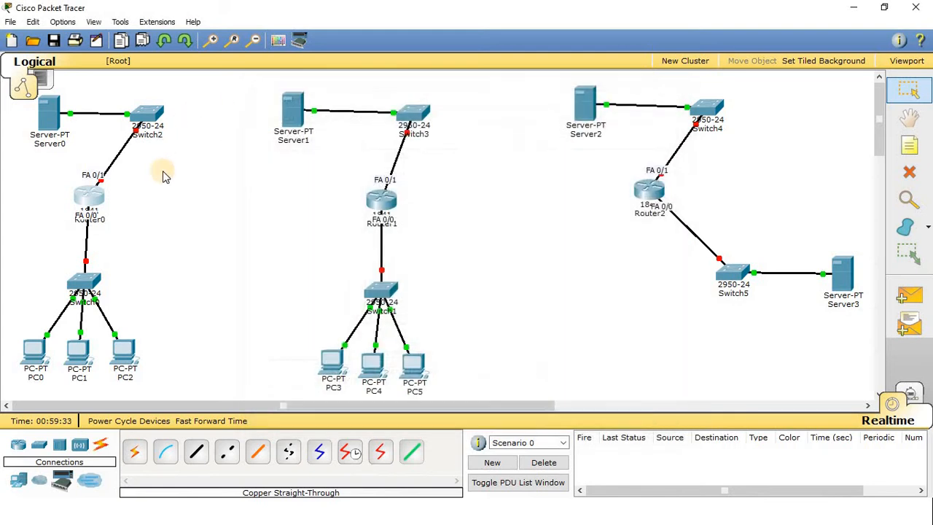
# - Power off Router1, install an HWIC-2T serial module in its empty slot and power it back on
pyautogui.click(387, 204)
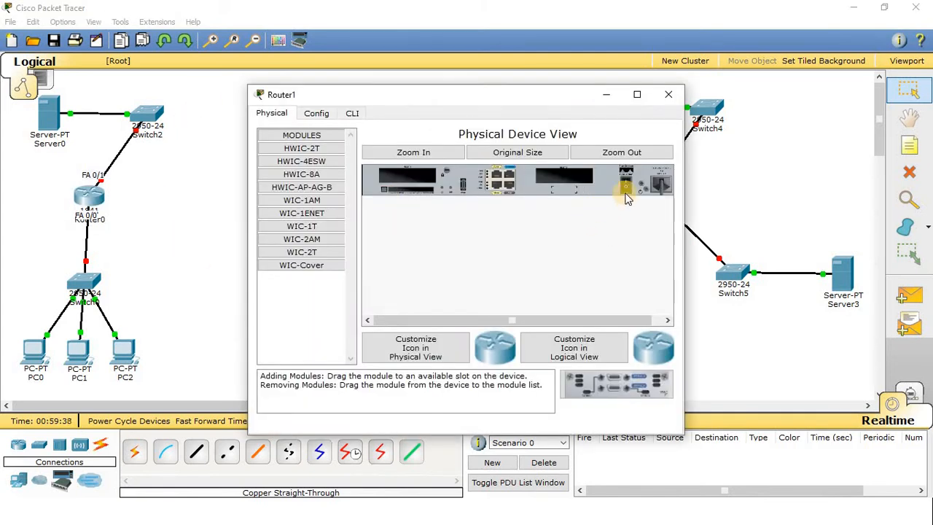
pyautogui.moveTo(623, 383); pyautogui.dragTo(568, 188)
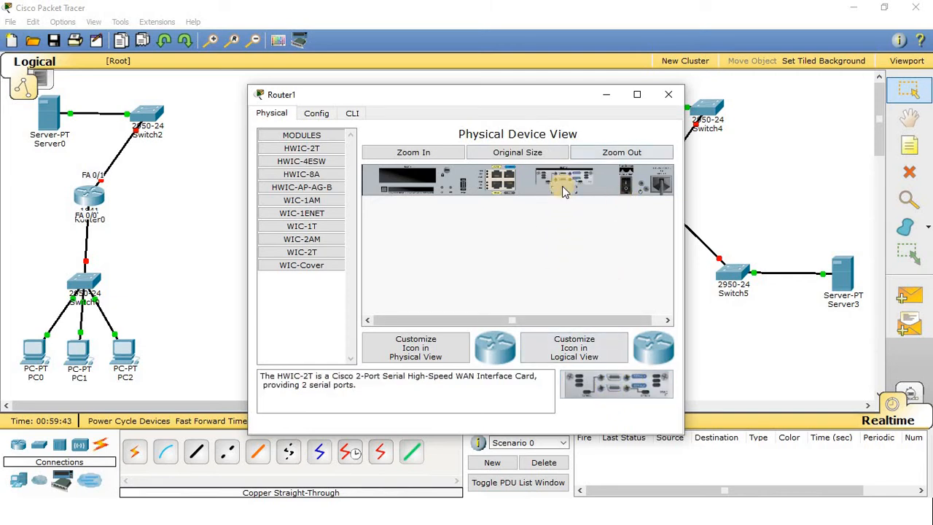
pyautogui.click(625, 188)
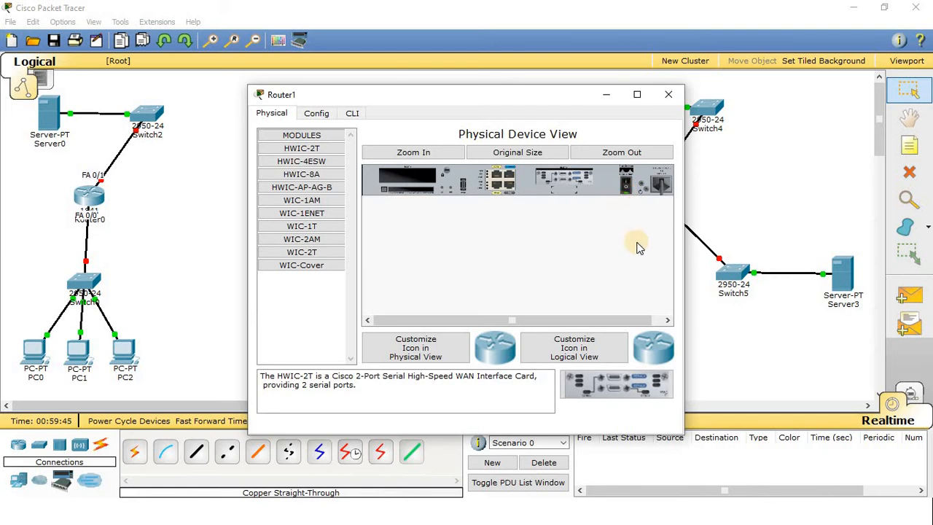
pyautogui.click(668, 94)
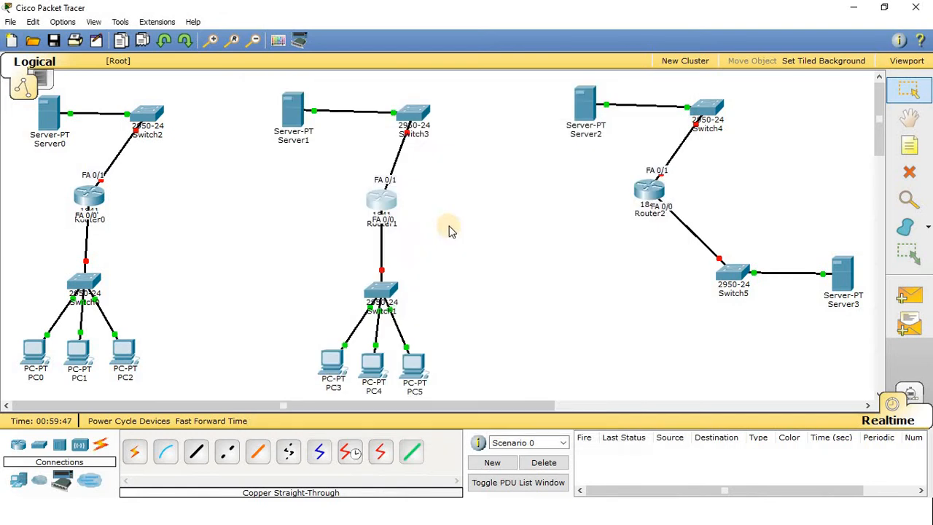
# - Power off Router2, install an HWIC-2T serial module in its empty slot and power it back on
pyautogui.click(655, 196)
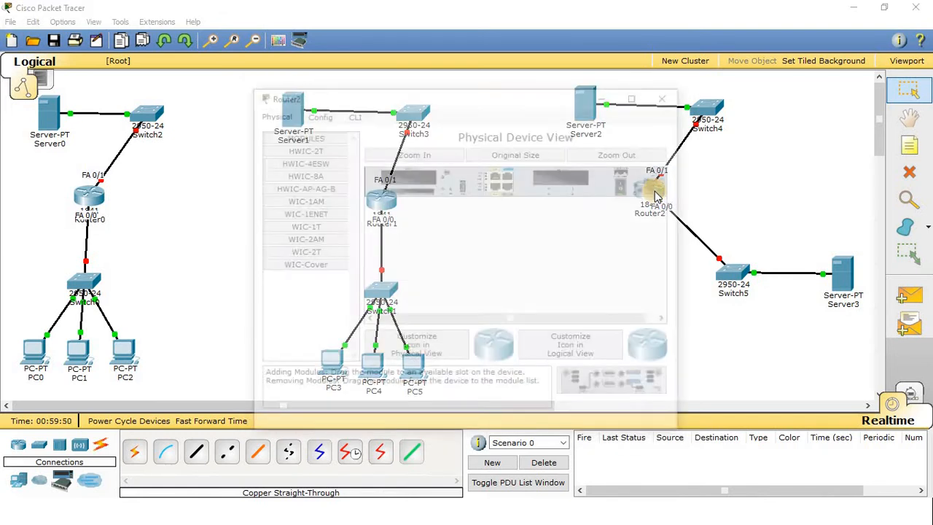
pyautogui.moveTo(630, 389); pyautogui.dragTo(601, 184)
pyautogui.click(626, 183)
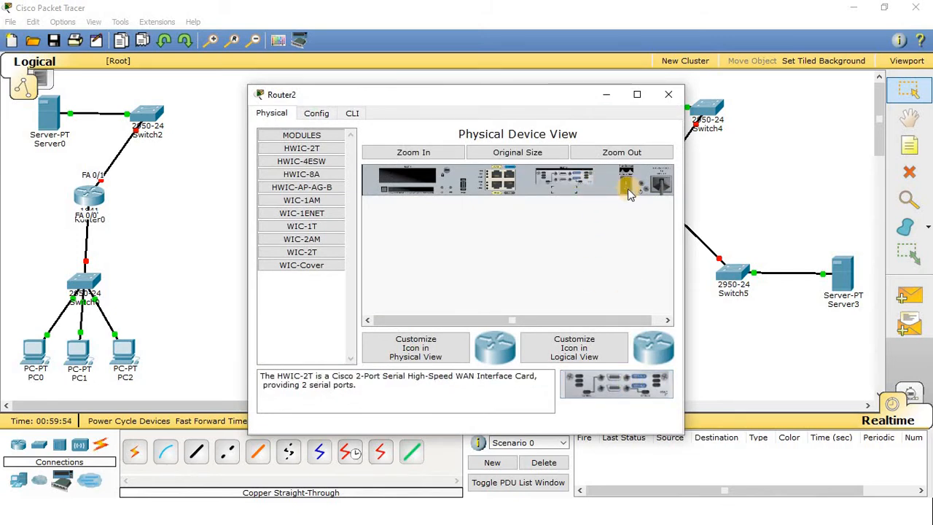
pyautogui.click(669, 94)
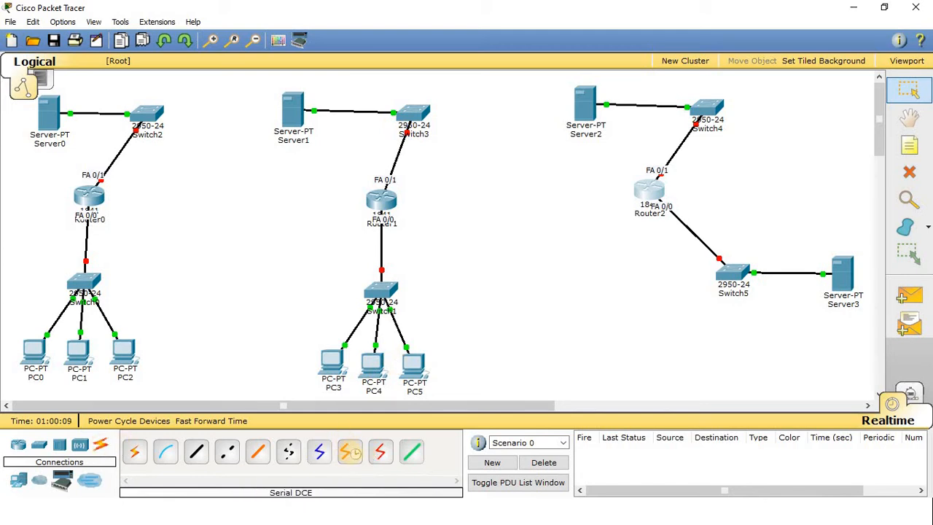
# - Connect Router0's Serial0/0/0 port to Router1's Serial0/0/0 port with a Serial DCE cable
pyautogui.click(350, 452)
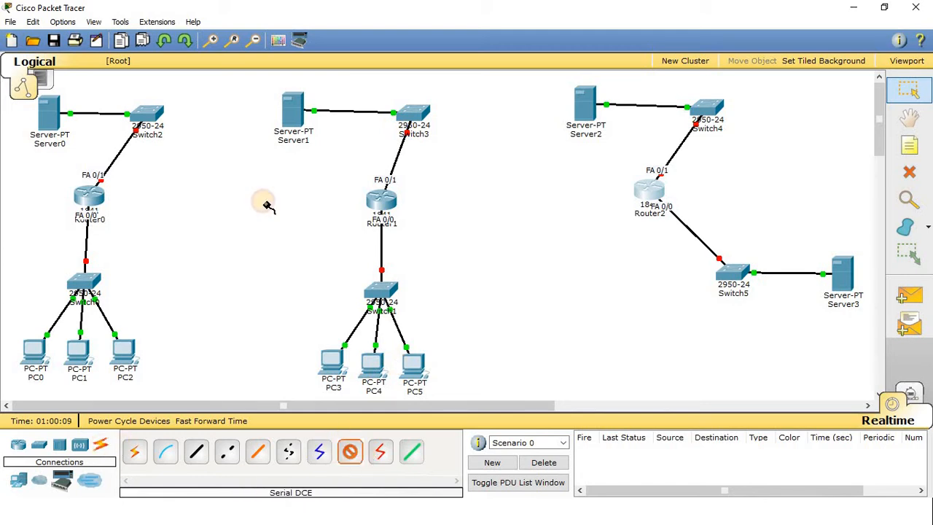
pyautogui.click(92, 197)
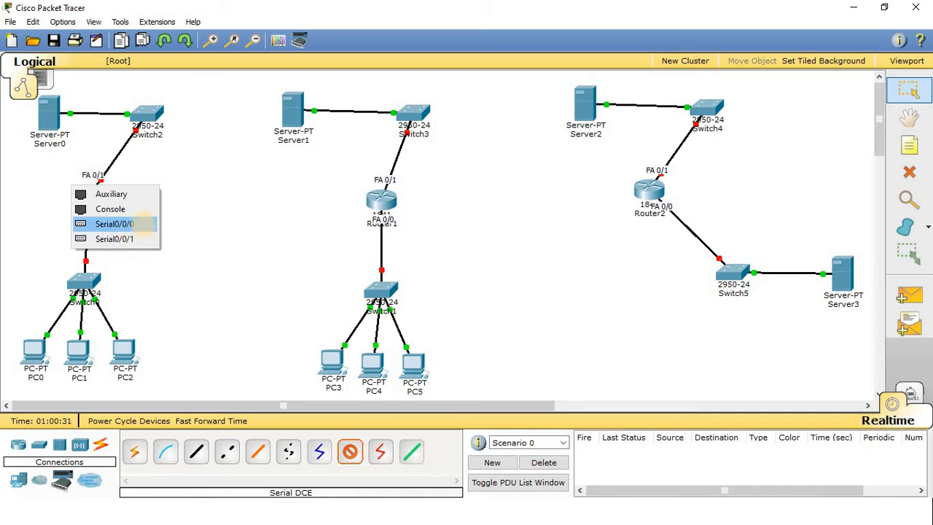
pyautogui.click(140, 228)
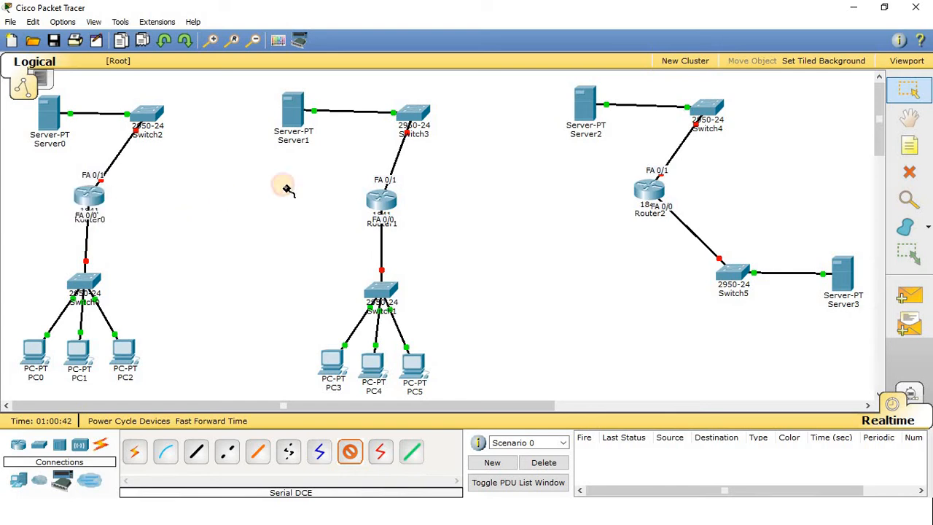
pyautogui.click(368, 194)
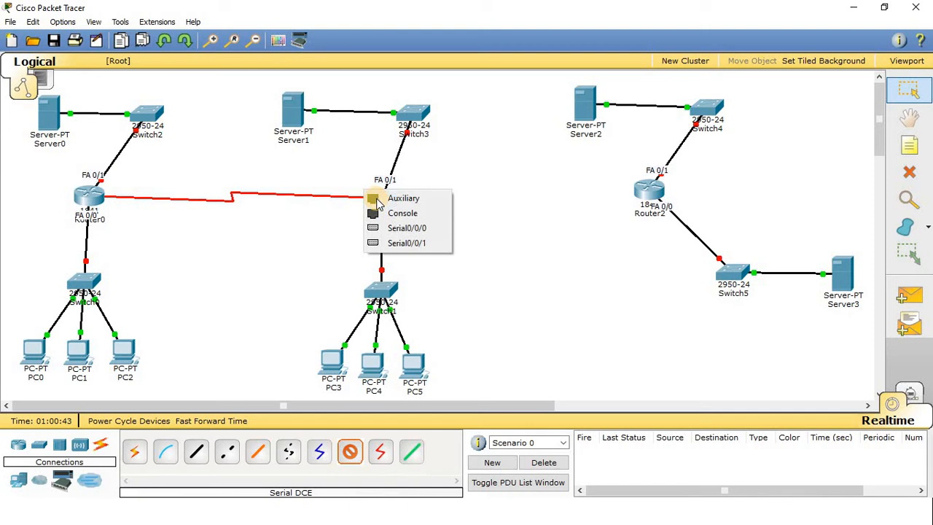
pyautogui.click(417, 228)
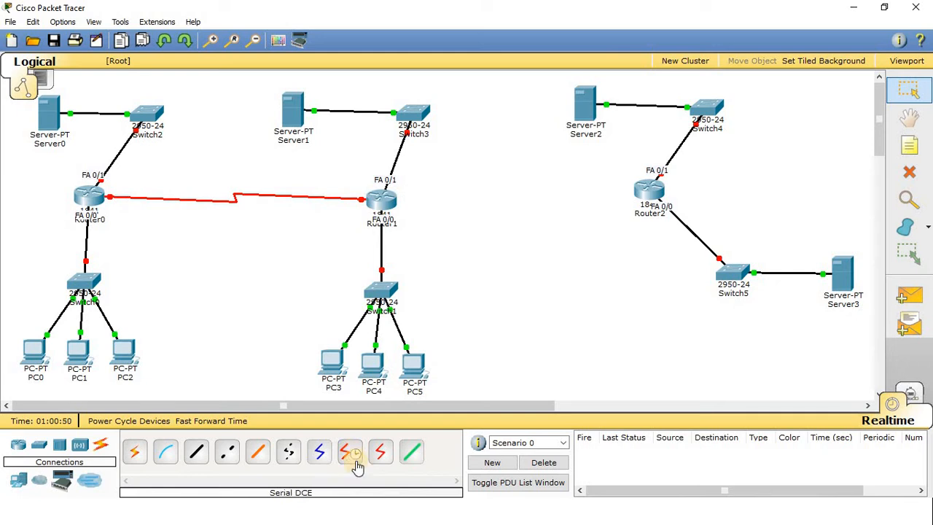
# - Connect Router1's Serial0/0/1 port to Router2's Serial0/0/1 port with a Serial DCE cable
pyautogui.click(351, 453)
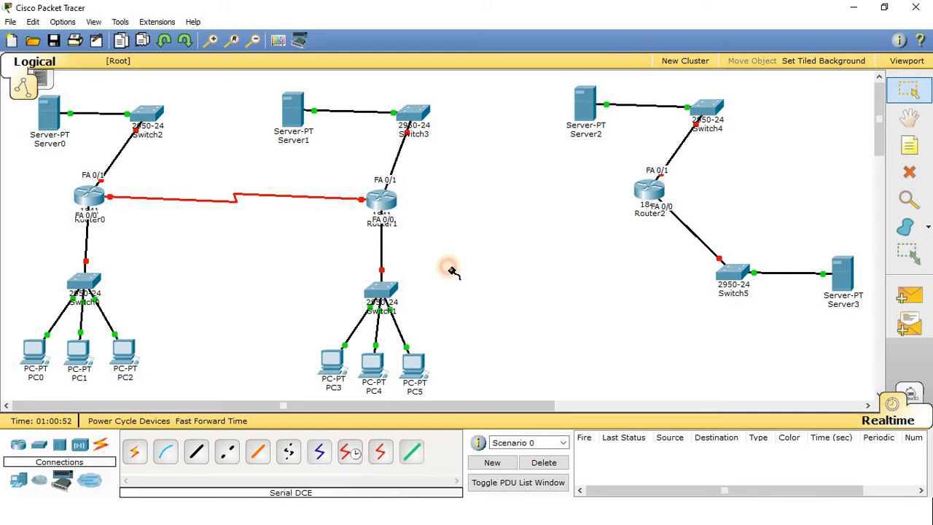
pyautogui.click(379, 202)
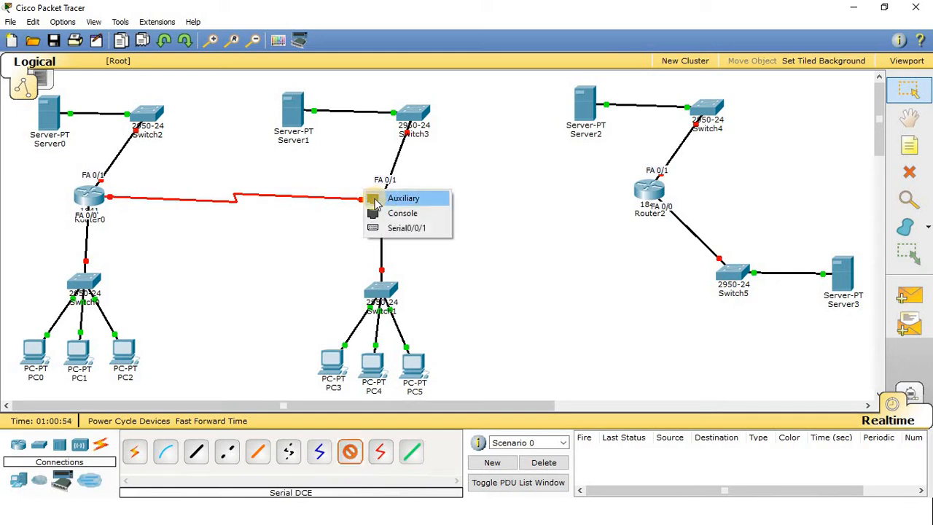
pyautogui.click(422, 229)
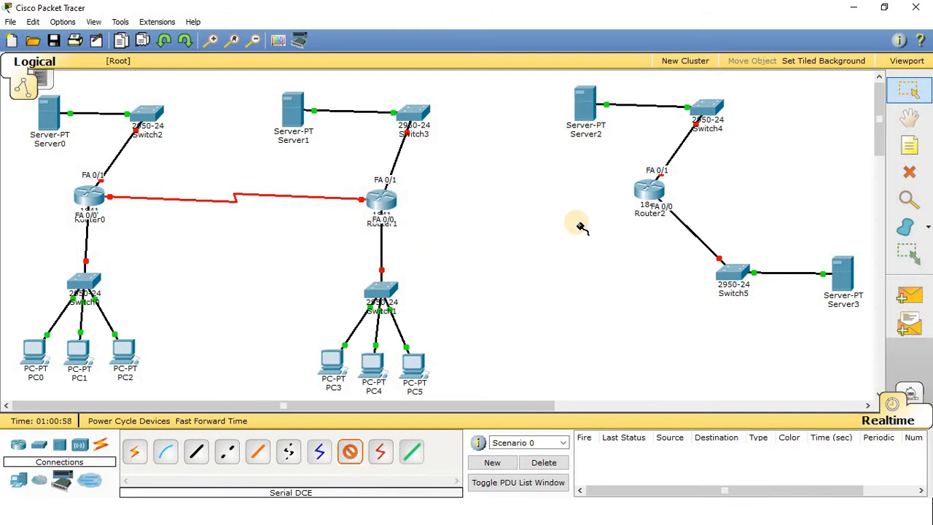
pyautogui.click(652, 192)
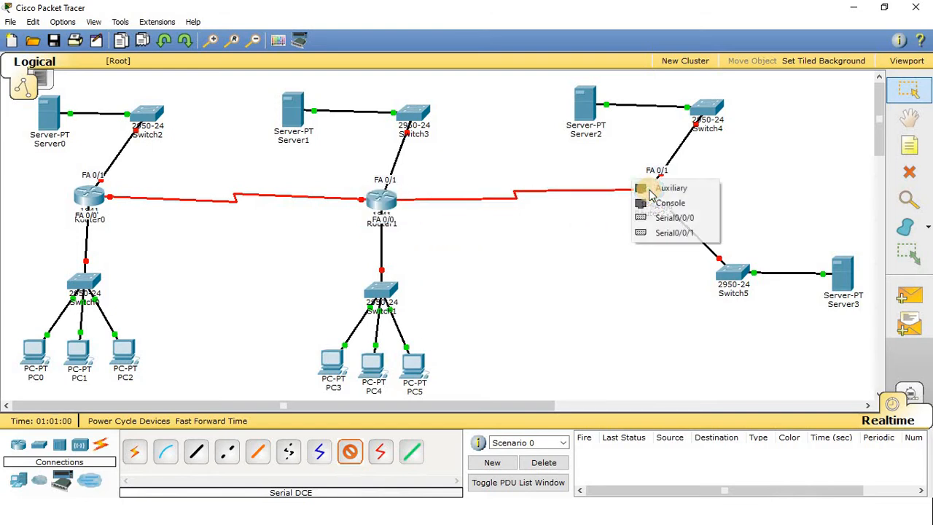
pyautogui.click(647, 233)
# - Add a text note "SE 0/0/0" beside Router0 on its serial link to Router1
pyautogui.click(909, 148)
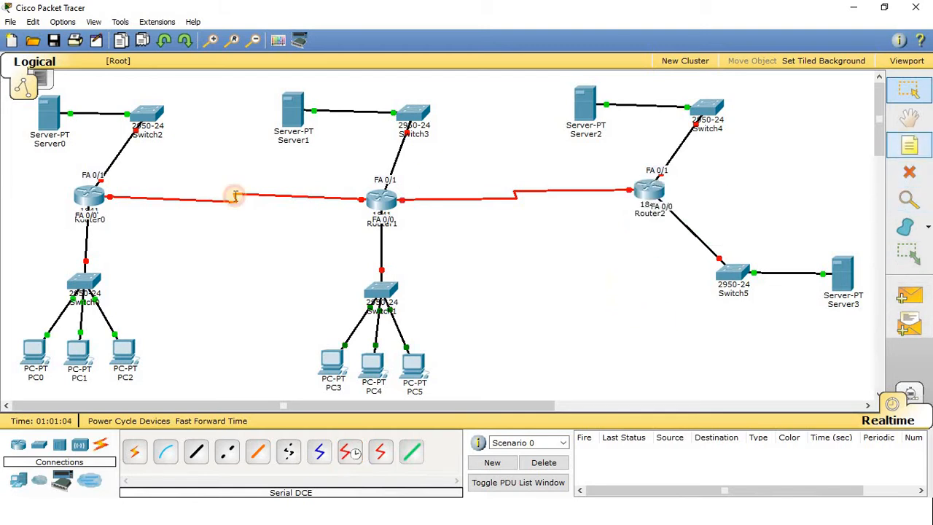
pyautogui.click(122, 210)
pyautogui.write('SE 0/0/0')
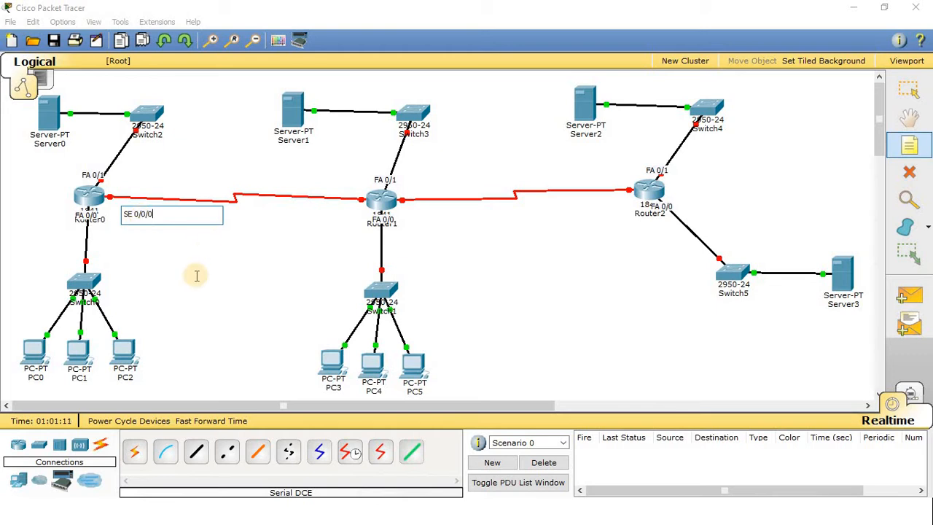
pyautogui.press('Escape')
pyautogui.moveTo(142, 214); pyautogui.dragTo(124, 195)
# - Add a text note "SE 0/0/0" beside Router1 on its serial link to Router0
pyautogui.press('n')
pyautogui.click(236, 246)
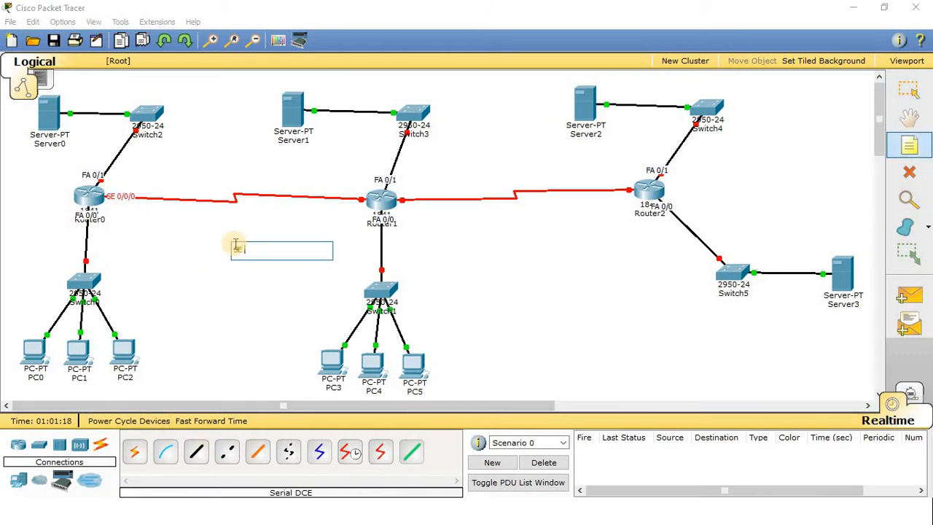
pyautogui.press('Escape')
pyautogui.moveTo(248, 249); pyautogui.dragTo(348, 199)
# - Add a text note "SE 0/0/1" beside Router1 on its serial link to Router2
pyautogui.click(910, 152)
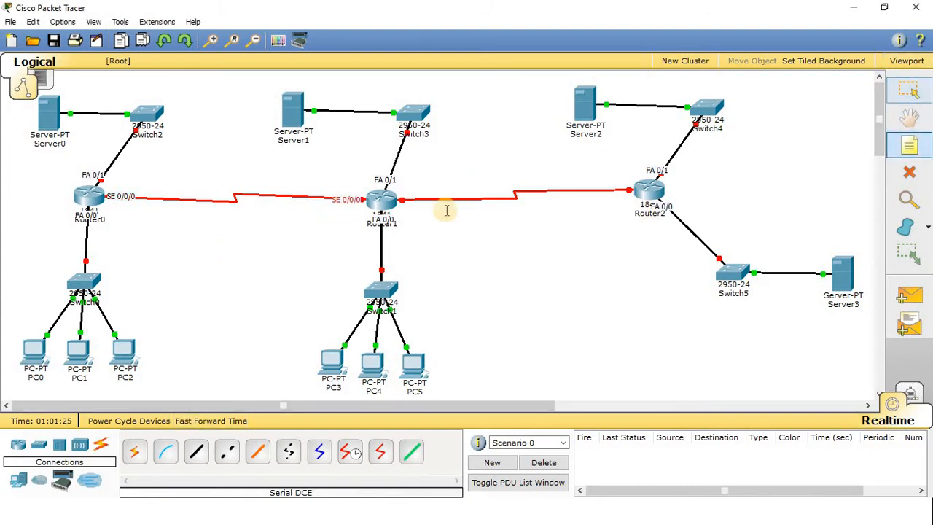
pyautogui.click(446, 235)
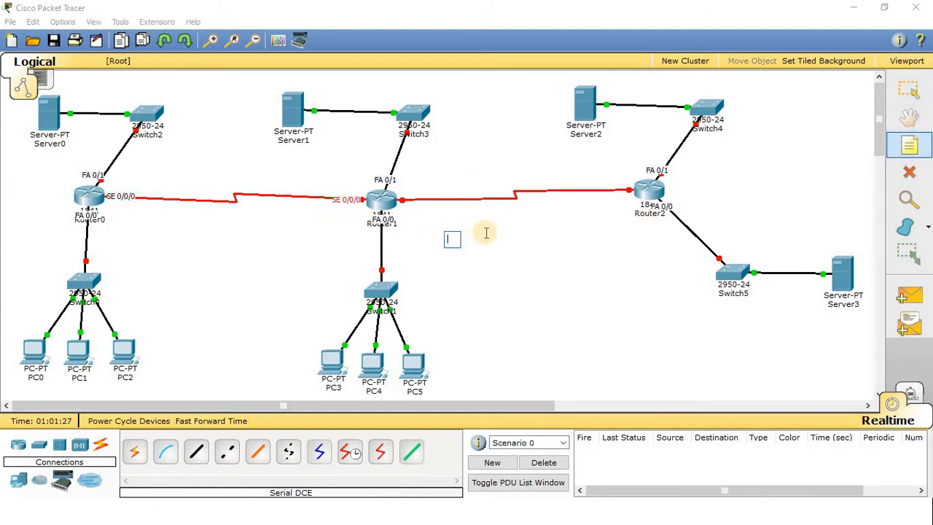
pyautogui.write('SE ')
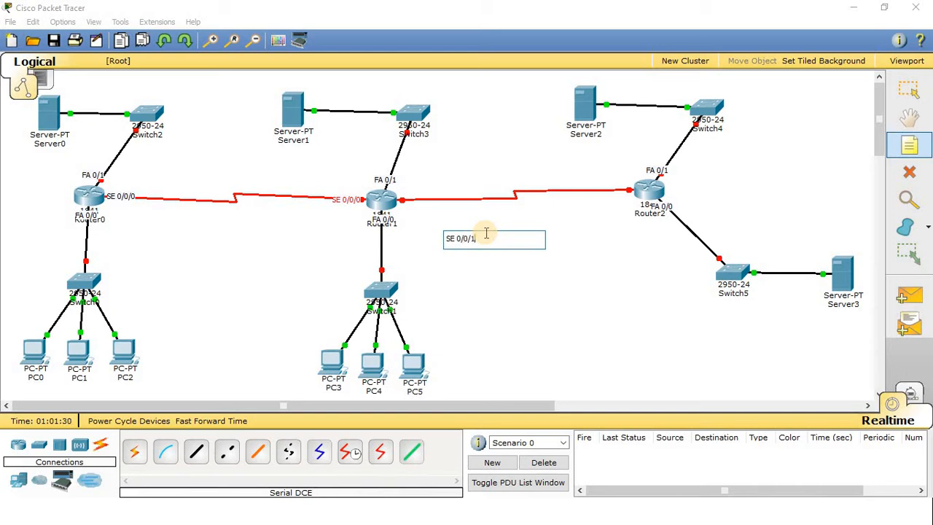
pyautogui.write('0/0/1')
pyautogui.press('Escape')
pyautogui.moveTo(462, 235); pyautogui.dragTo(419, 207)
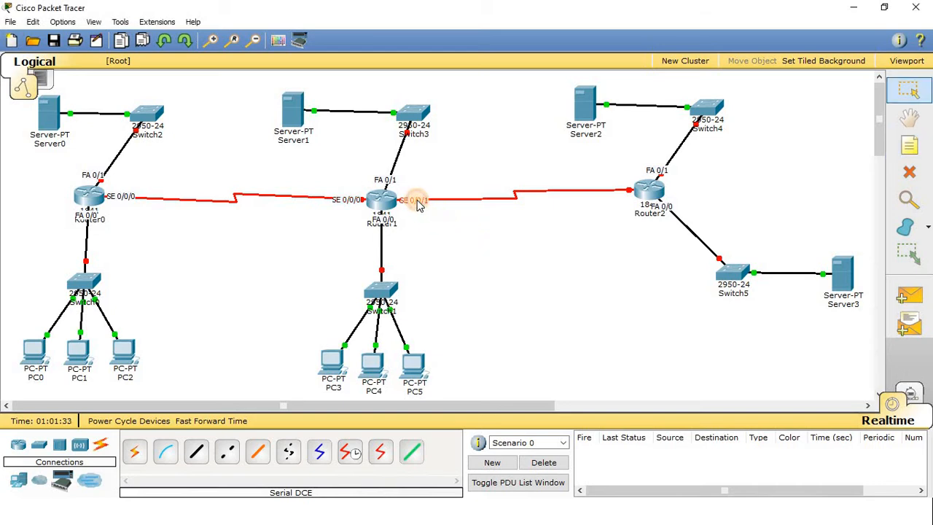
# - Add a text note "SE 0/0/1" beside Router2 on its serial link to Router1
pyautogui.click(909, 146)
pyautogui.click(585, 303)
pyautogui.write('SE 0/0/1')
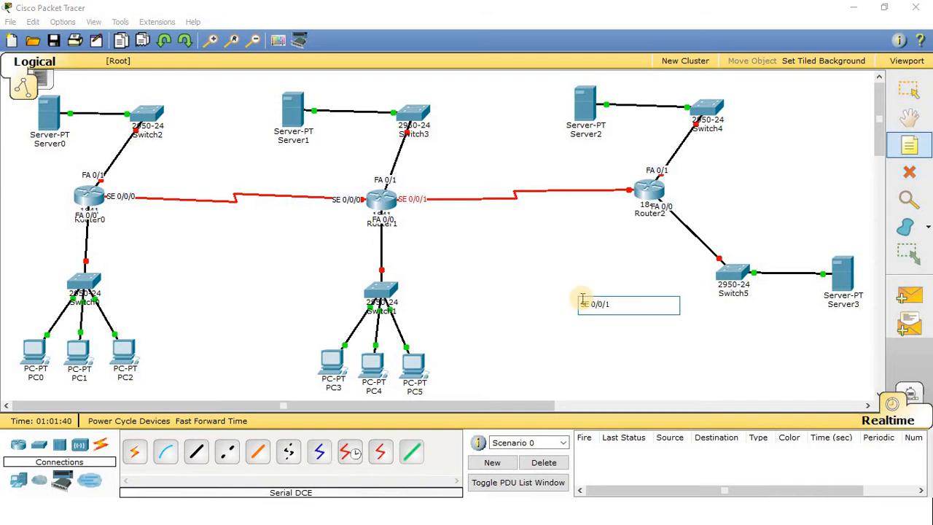
pyautogui.press('Escape')
pyautogui.moveTo(596, 305); pyautogui.dragTo(629, 188)
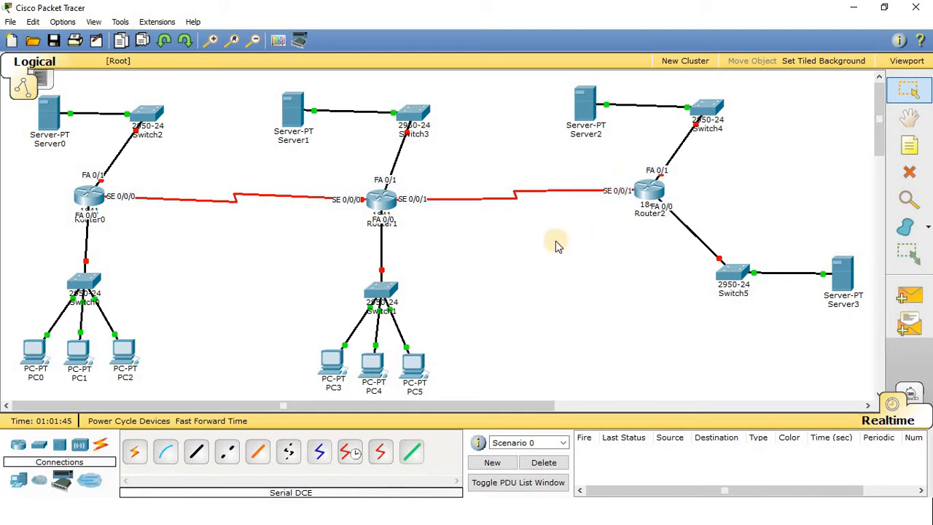
# - Add a two-line text note below Server0 reading "Google Server" and "20.20.20.2"
pyautogui.click(910, 146)
pyautogui.click(117, 156)
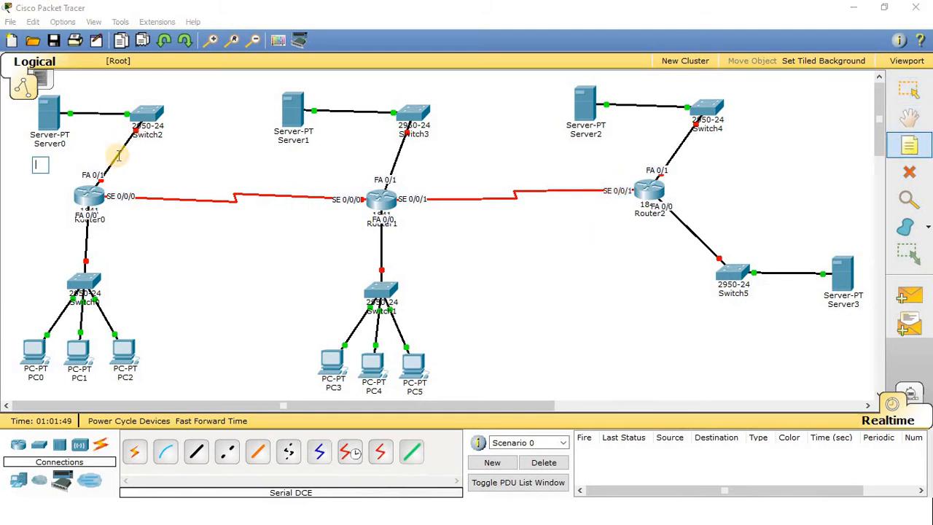
pyautogui.write('Google Server')
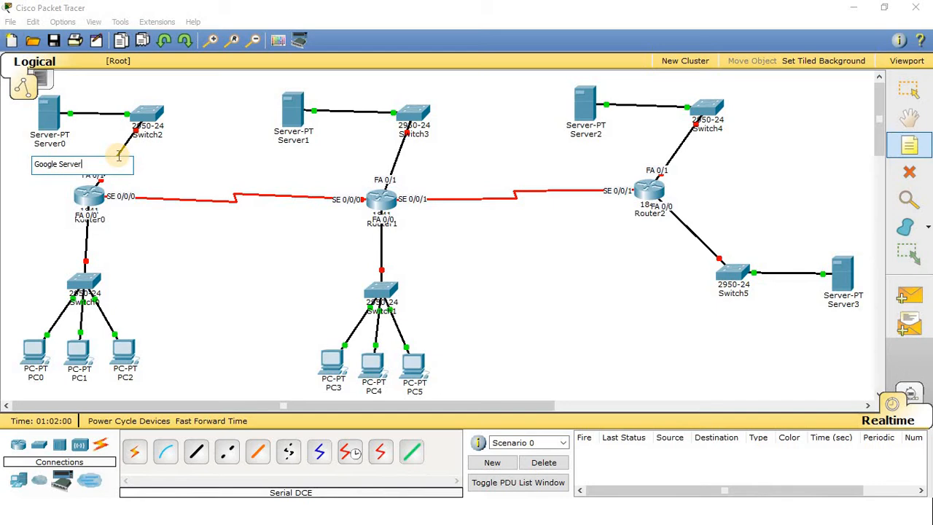
pyautogui.press('Return')
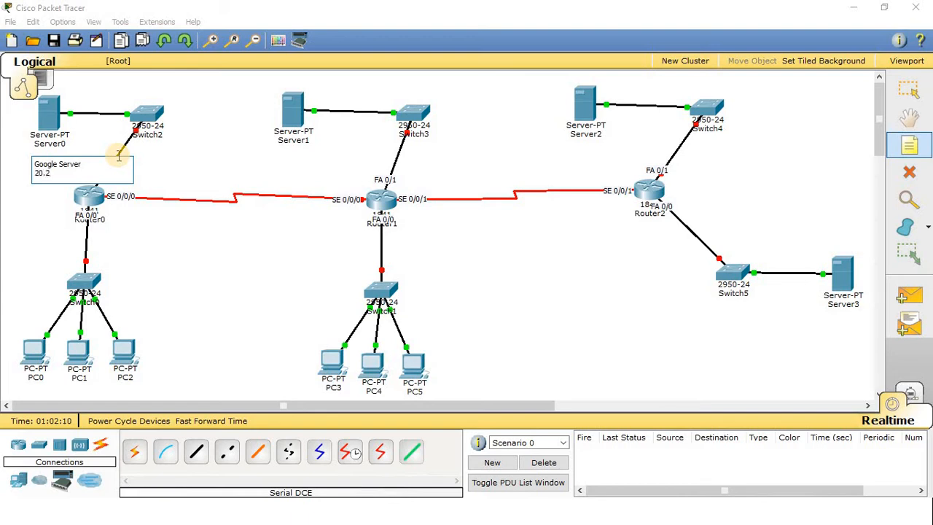
pyautogui.write('20.20.20.2')
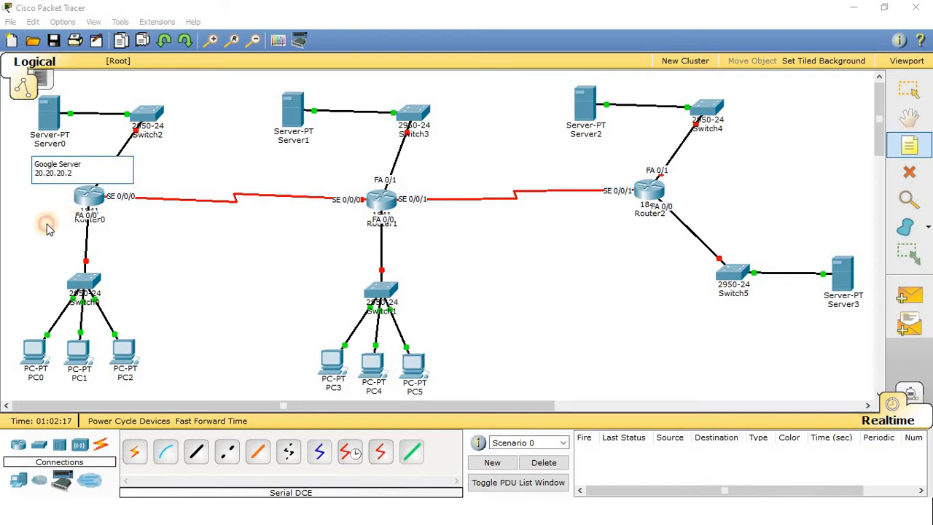
# - Move the "Google Server" note directly beneath Server0 so it covers the device's default name label
pyautogui.press('Escape')
pyautogui.moveTo(66, 178); pyautogui.dragTo(48, 147)
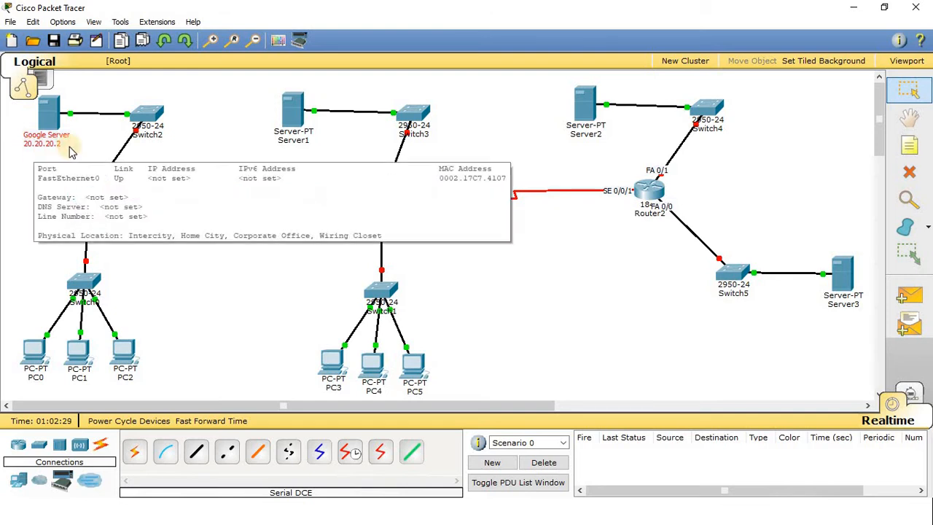
# - Add a two-line note reading "Amazon Server" and "30.30.30.2" and place it over Server1's name label
pyautogui.click(909, 145)
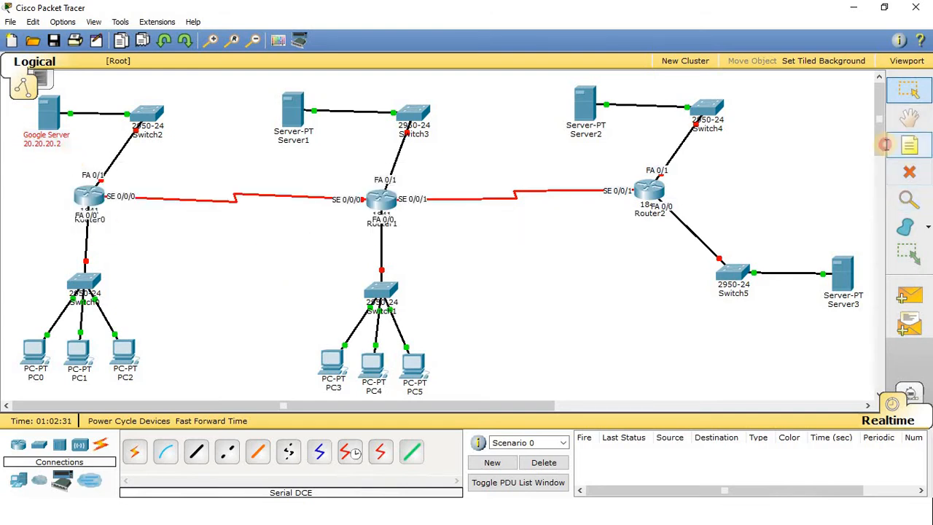
pyautogui.click(503, 265)
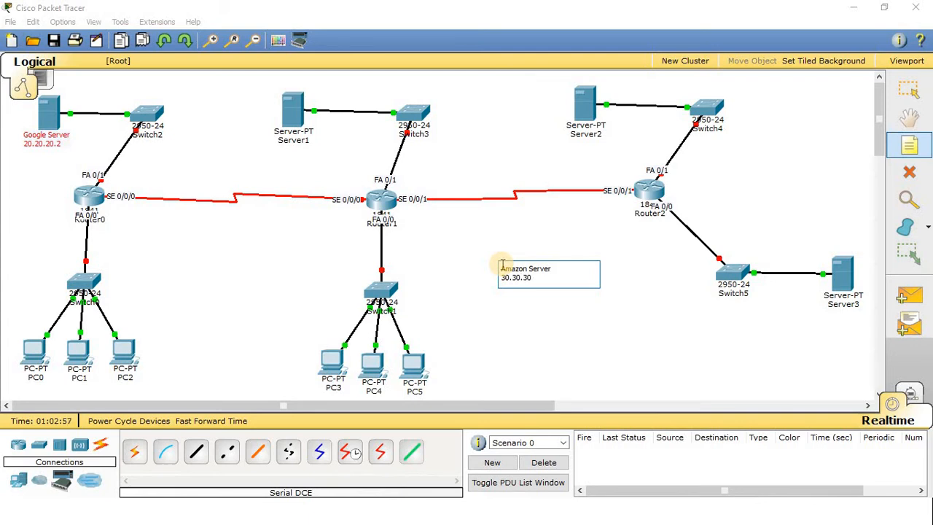
pyautogui.click(548, 308)
pyautogui.moveTo(504, 276); pyautogui.dragTo(291, 143)
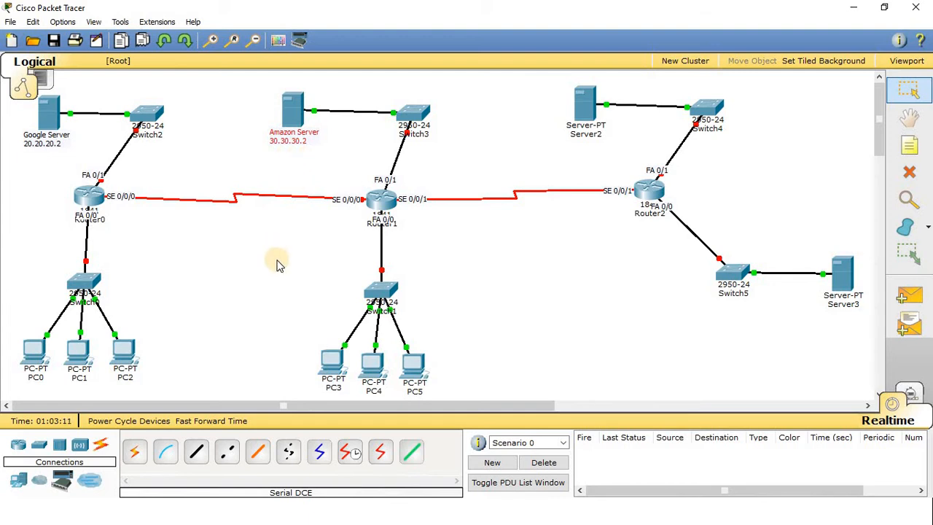
# - Add a two-line note reading "Facebook Server" and "40.40.40.2" and place it over Server2's name label
pyautogui.click(909, 145)
pyautogui.click(531, 152)
pyautogui.write('Facebook Server')
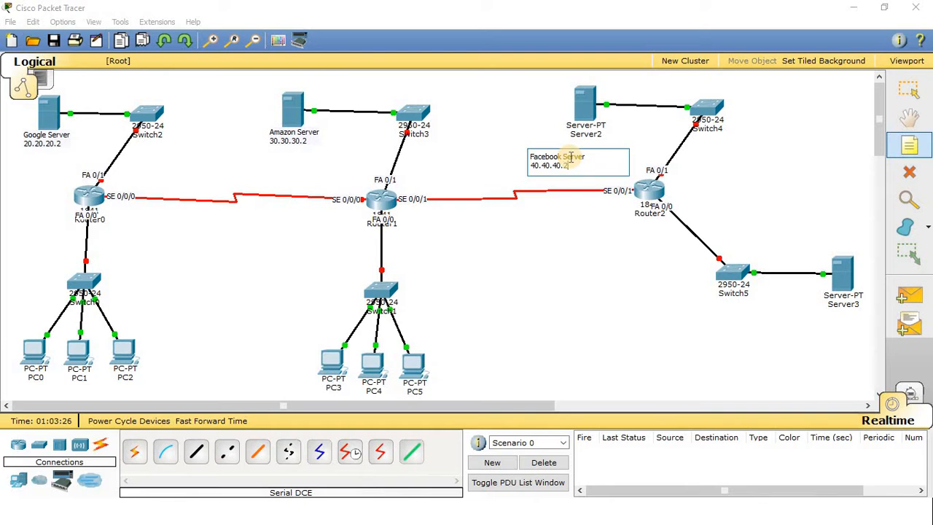
pyautogui.moveTo(546, 166); pyautogui.dragTo(577, 135)
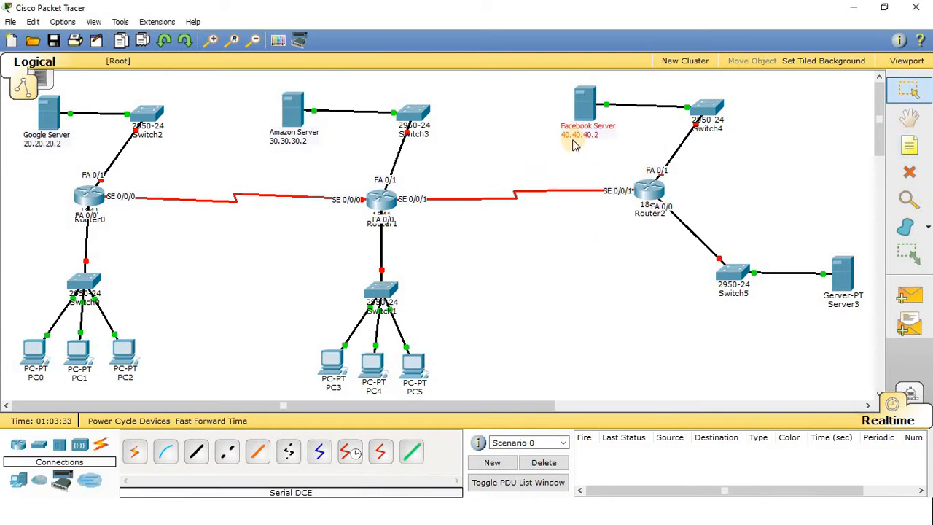
# - Add a two-line note reading "DNS Server" and "60.60.60.2" and place it over Server3's name label
pyautogui.click(909, 145)
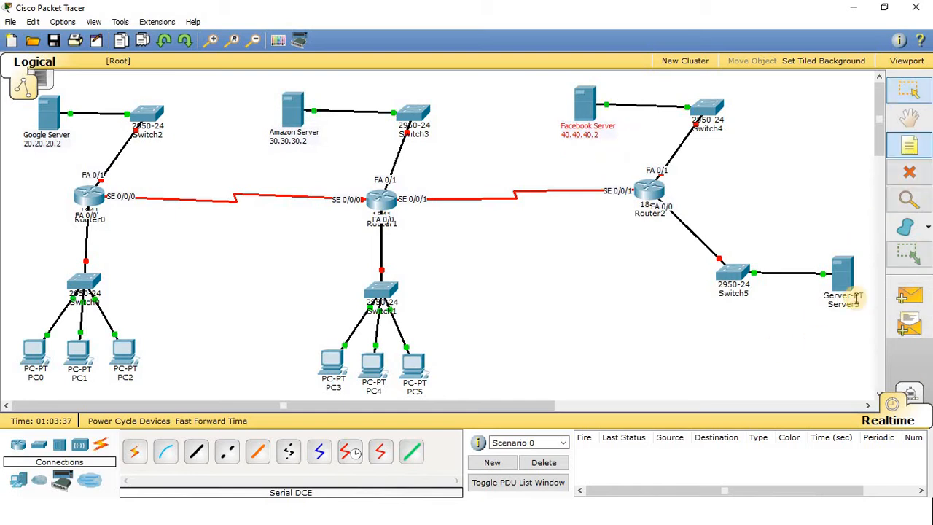
pyautogui.click(777, 342)
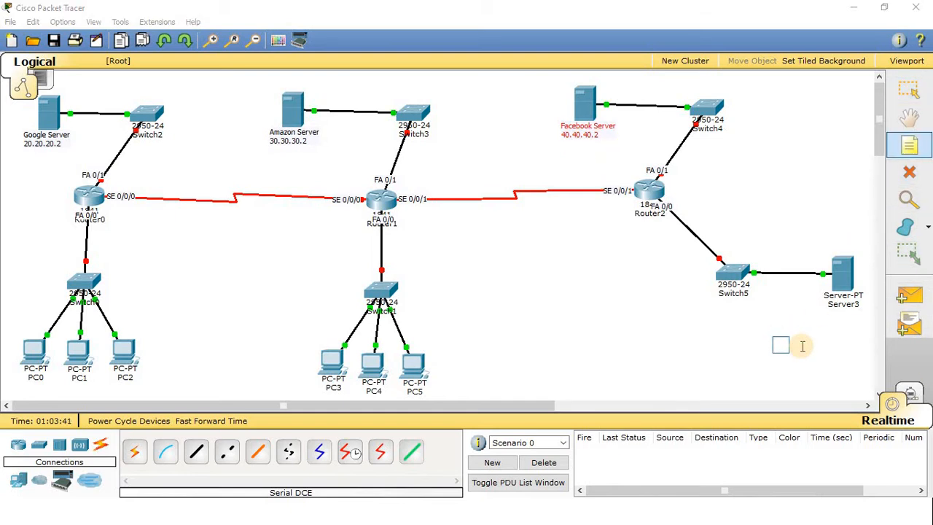
pyautogui.write('DNS Server')
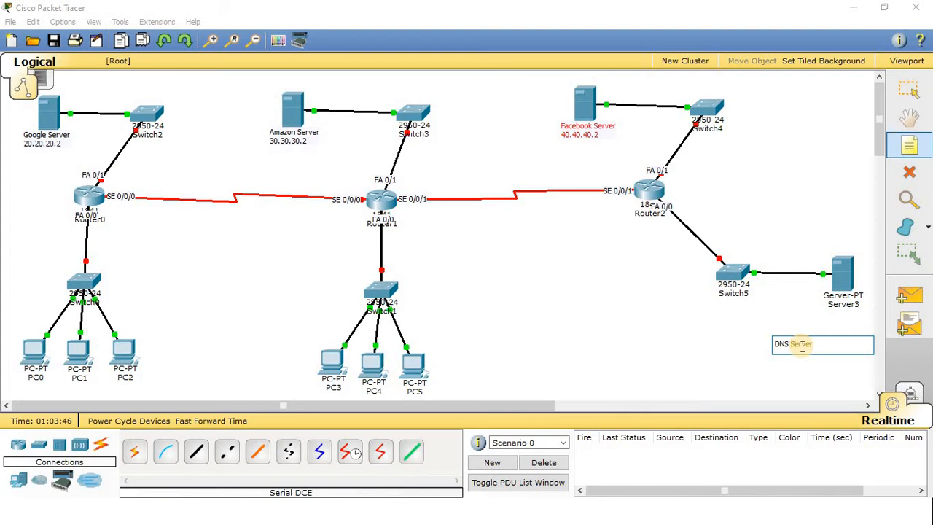
pyautogui.press('Return')
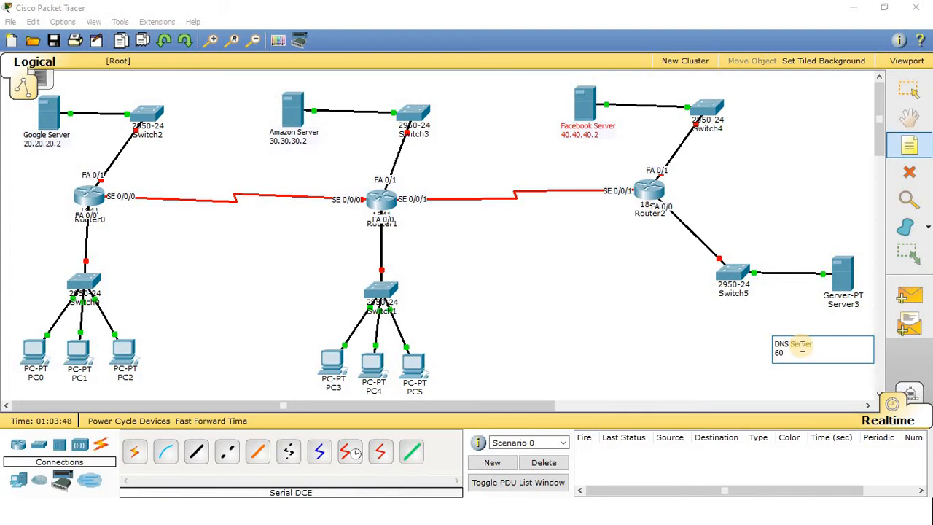
pyautogui.write('60.60.60.2')
pyautogui.press('Escape')
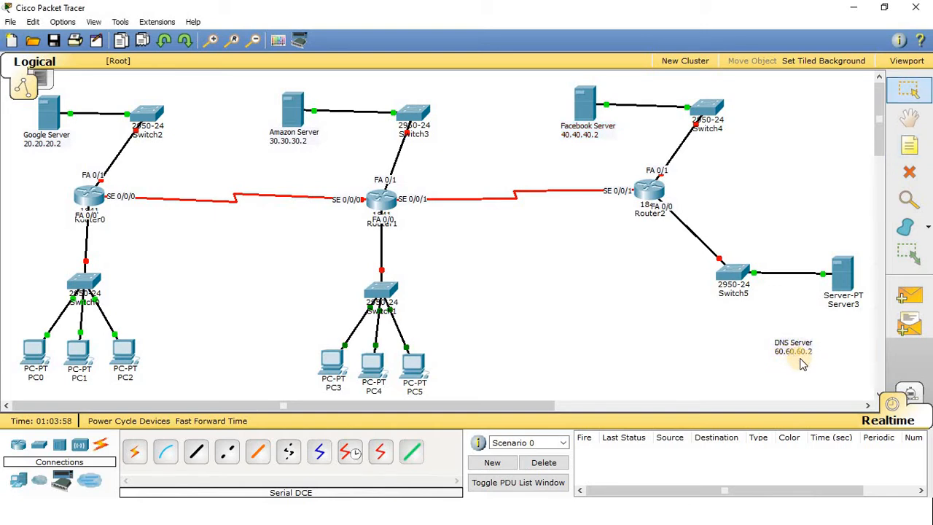
pyautogui.moveTo(804, 352); pyautogui.dragTo(852, 306)
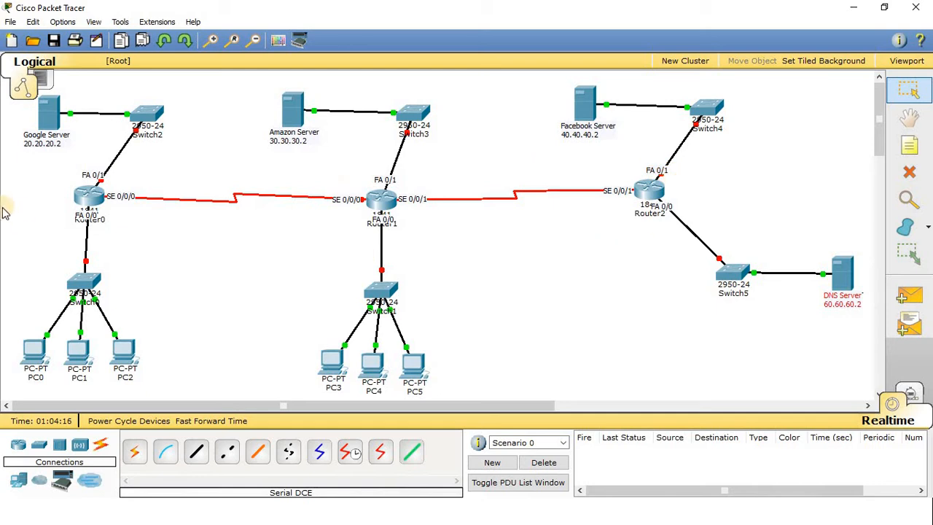
# - Add the address 20.20.20.1 as a second line to Router0's "FA 0/1" note and position the note just above the router
pyautogui.press('n')
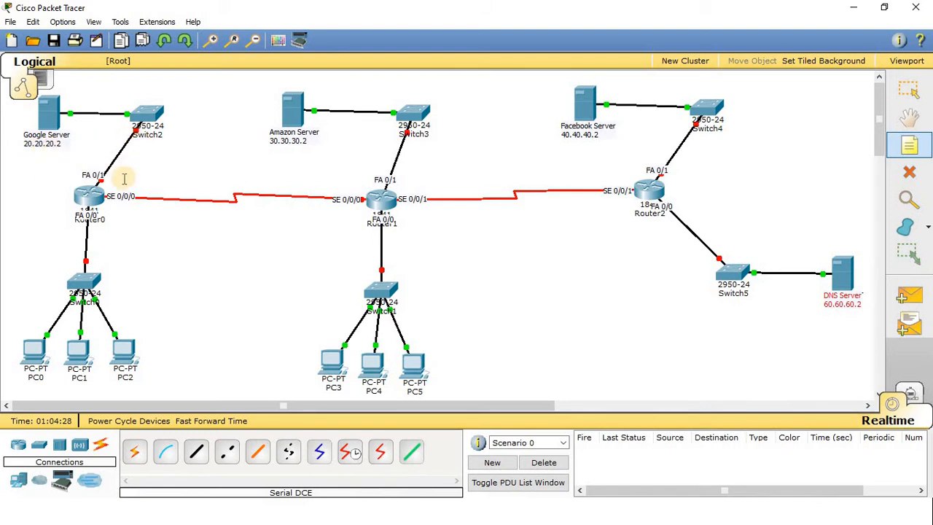
pyautogui.click(93, 176)
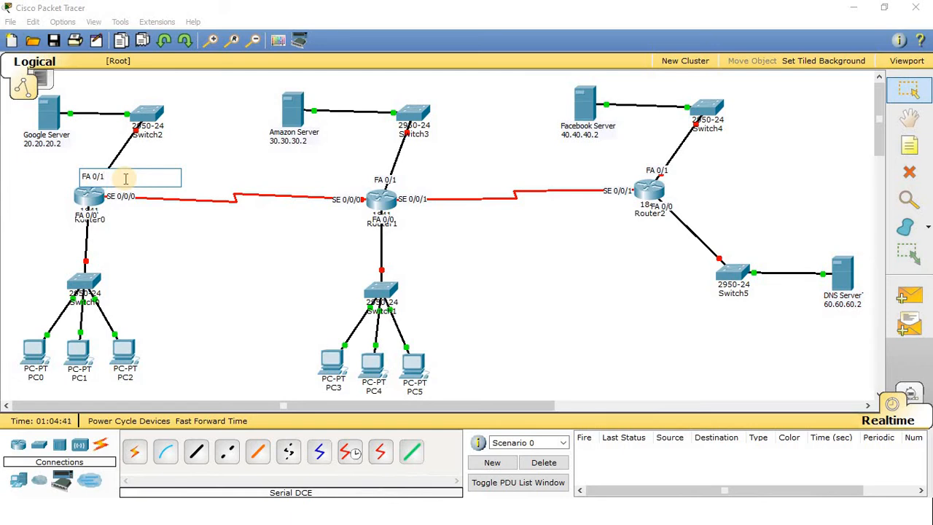
pyautogui.press('Return')
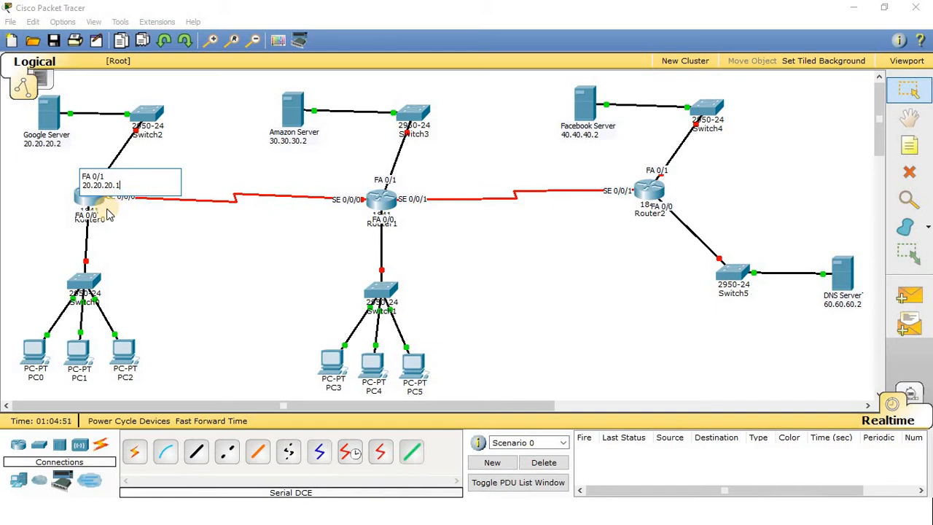
pyautogui.click(140, 232)
pyautogui.moveTo(98, 177)
pyautogui.mouseDown()
pyautogui.moveTo(83, 171)
pyautogui.moveTo(91, 173)
pyautogui.mouseUp()
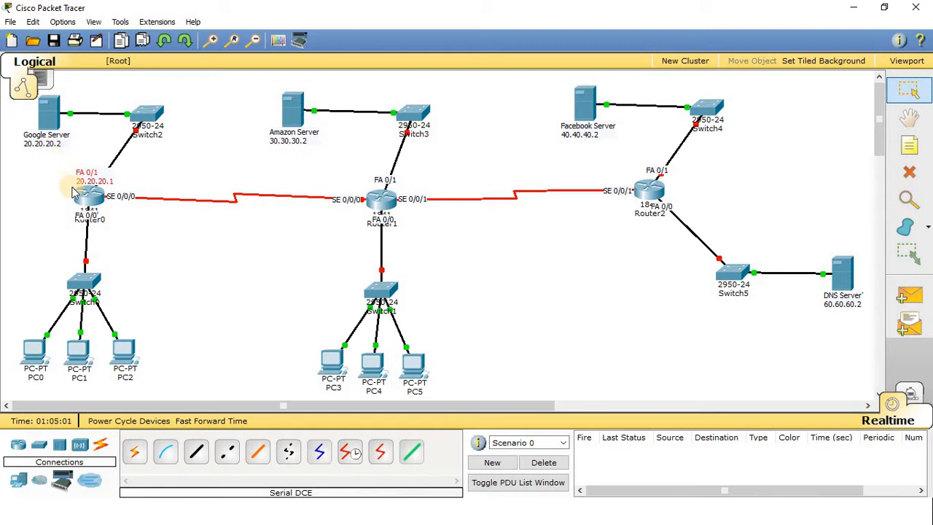
pyautogui.moveTo(94, 179); pyautogui.dragTo(84, 159)
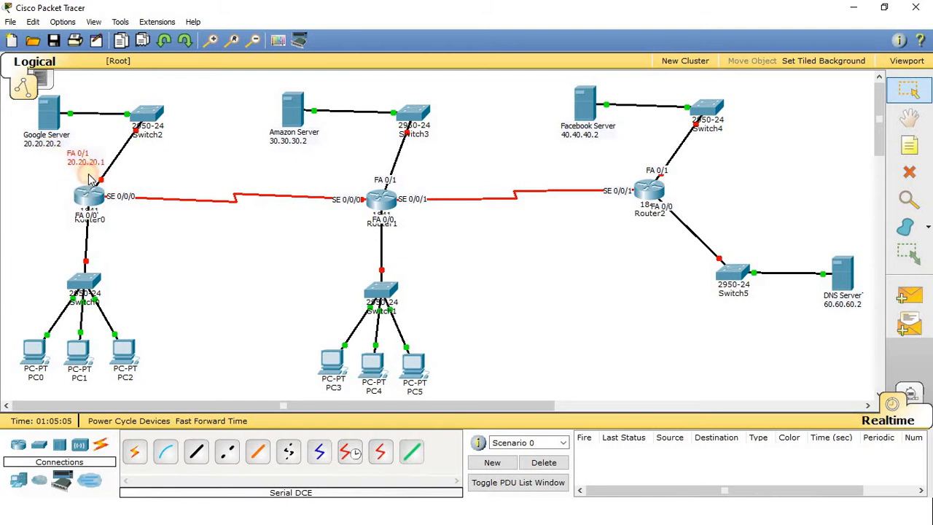
pyautogui.moveTo(89, 175); pyautogui.dragTo(89, 181)
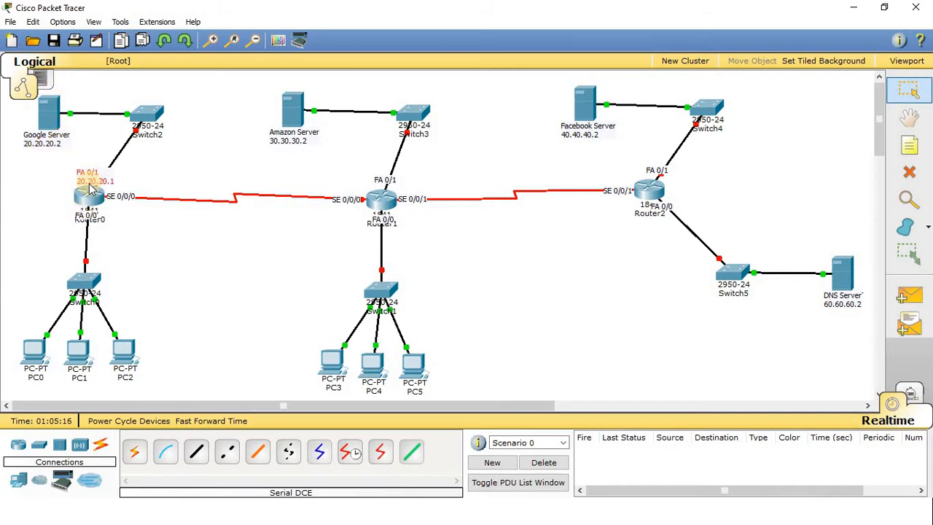
pyautogui.moveTo(90, 180)
pyautogui.mouseDown()
pyautogui.moveTo(93, 167)
pyautogui.moveTo(87, 179)
pyautogui.mouseUp()
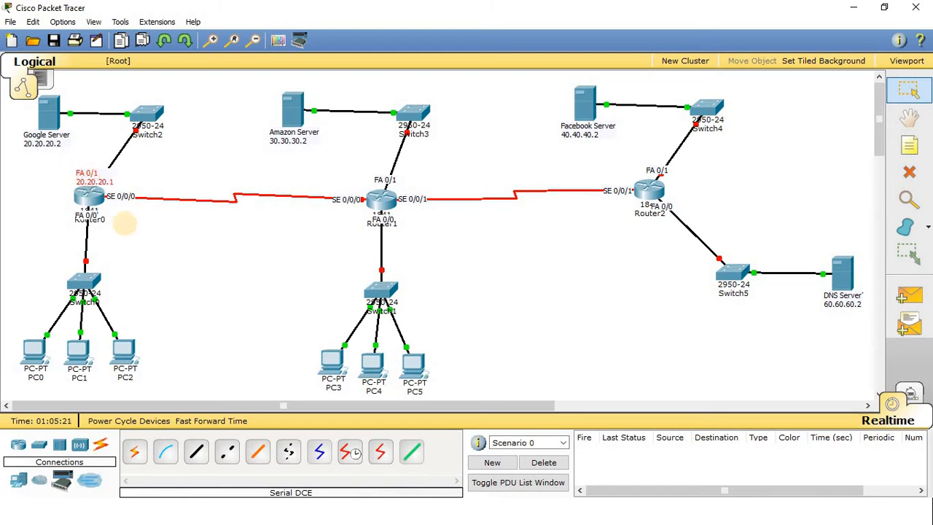
# - Add the address 10.10.10.1 as a second line to the "FA 0/0" note below Router0
pyautogui.doubleClick(131, 217)
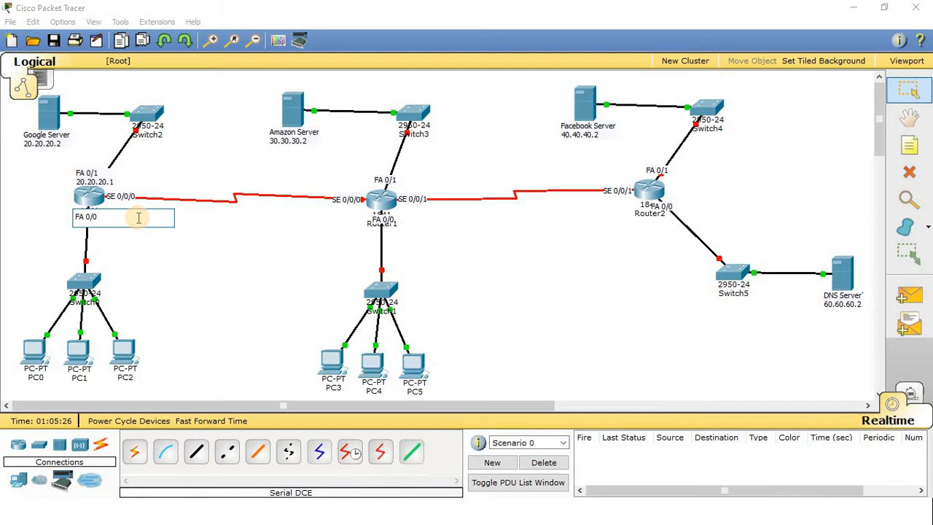
pyautogui.press('Return')
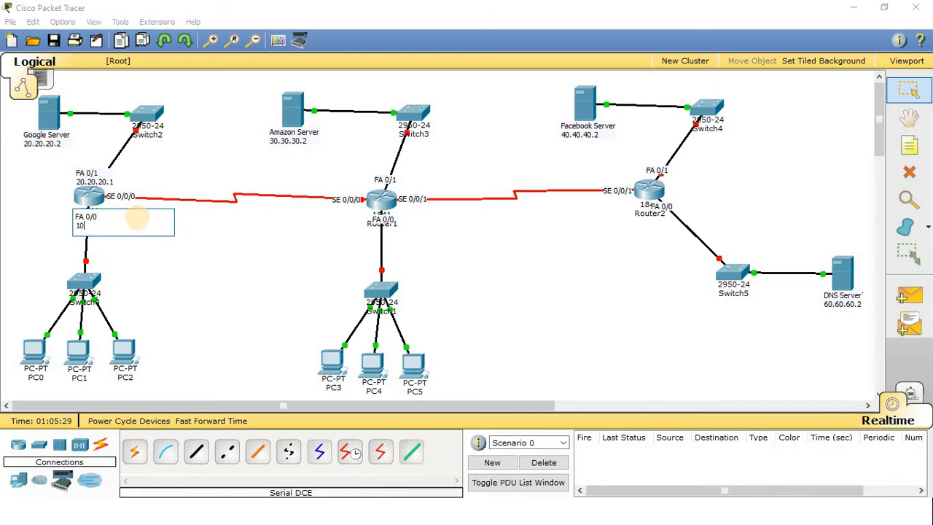
pyautogui.write('10.10.10.1')
pyautogui.click(172, 265)
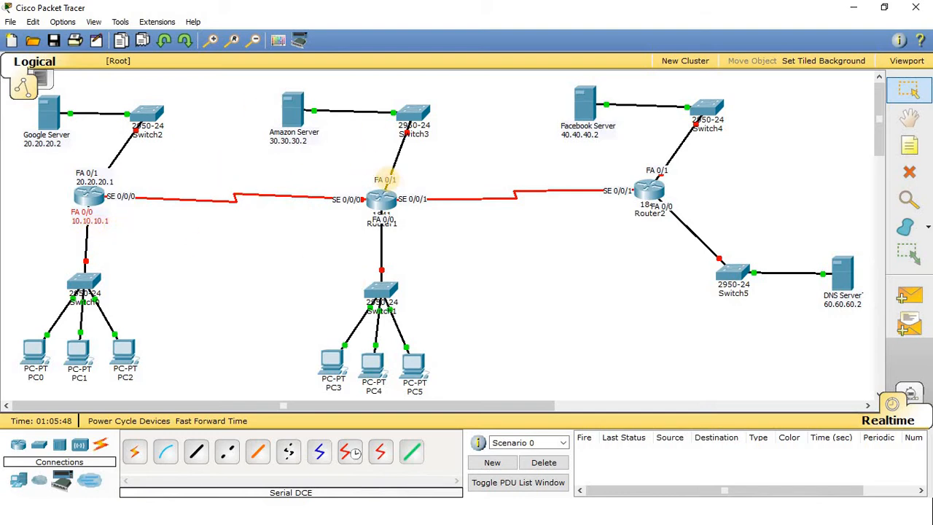
# - Add the address 30.30.30.1 as a second line to Router1's "FA 0/1" note and position the note just above the router
pyautogui.doubleClick(389, 182)
pyautogui.click(415, 181)
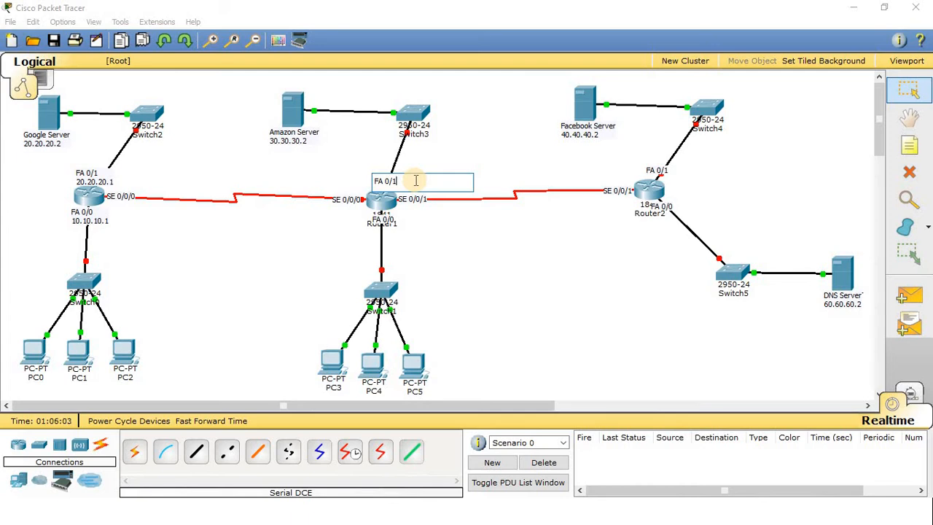
pyautogui.press('Return')
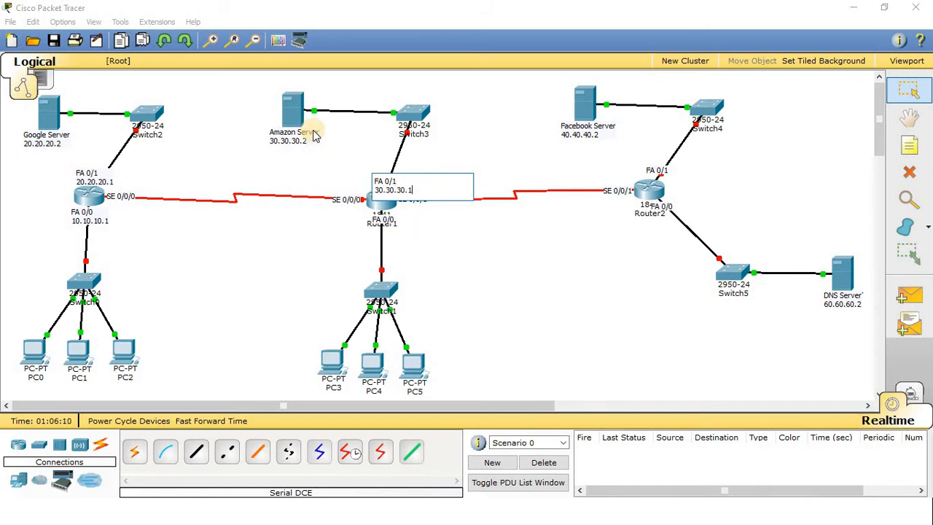
pyautogui.click(469, 234)
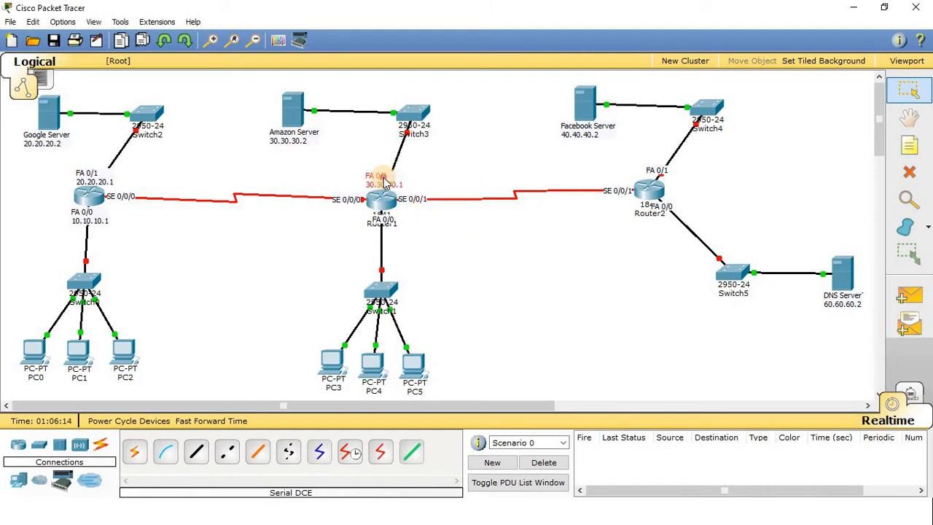
pyautogui.moveTo(383, 179); pyautogui.dragTo(396, 188)
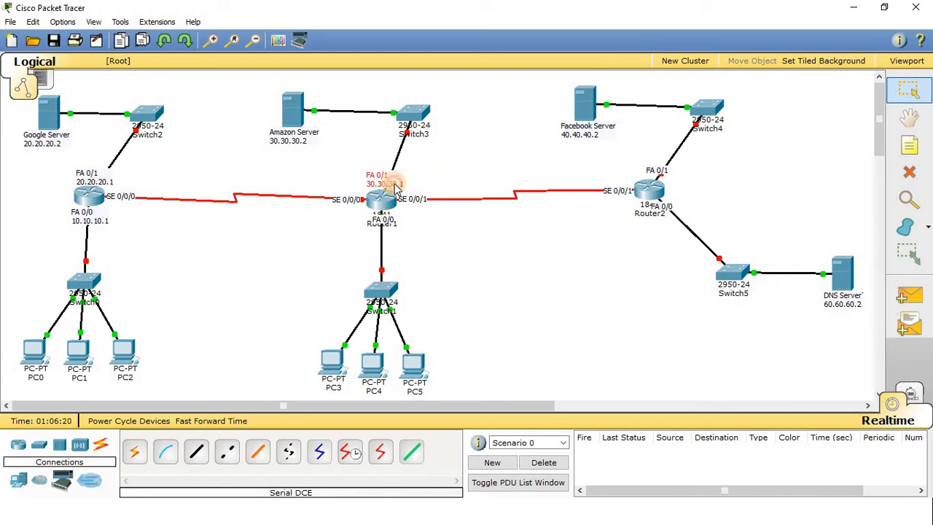
pyautogui.click(397, 185)
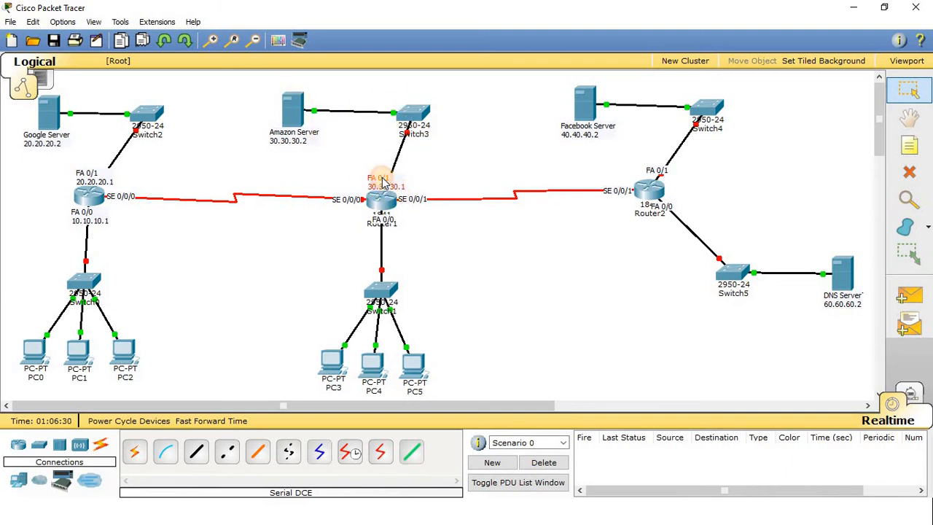
pyautogui.moveTo(383, 181); pyautogui.dragTo(380, 184)
# - Add the address 40.40.40.1 as a second line to Router2's "FA 0/1" note and position the note just above the router
pyautogui.doubleClick(659, 171)
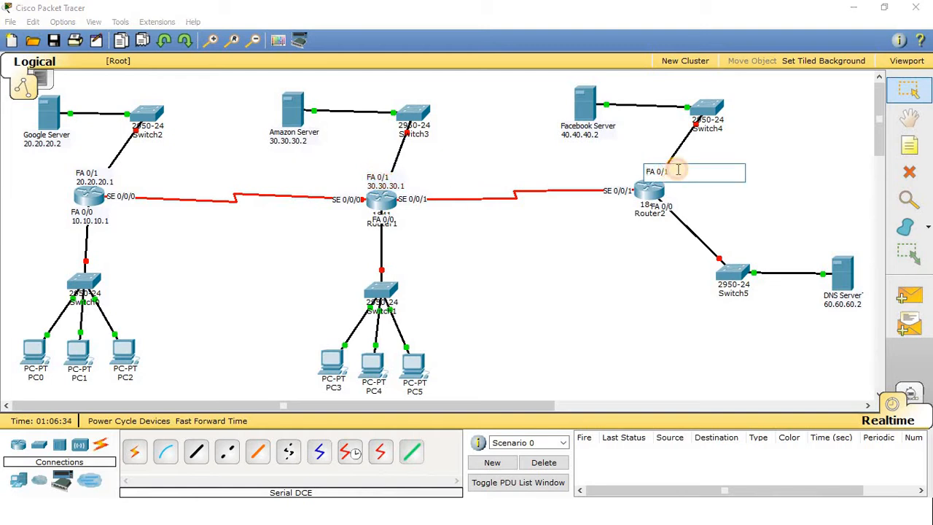
pyautogui.press('Return')
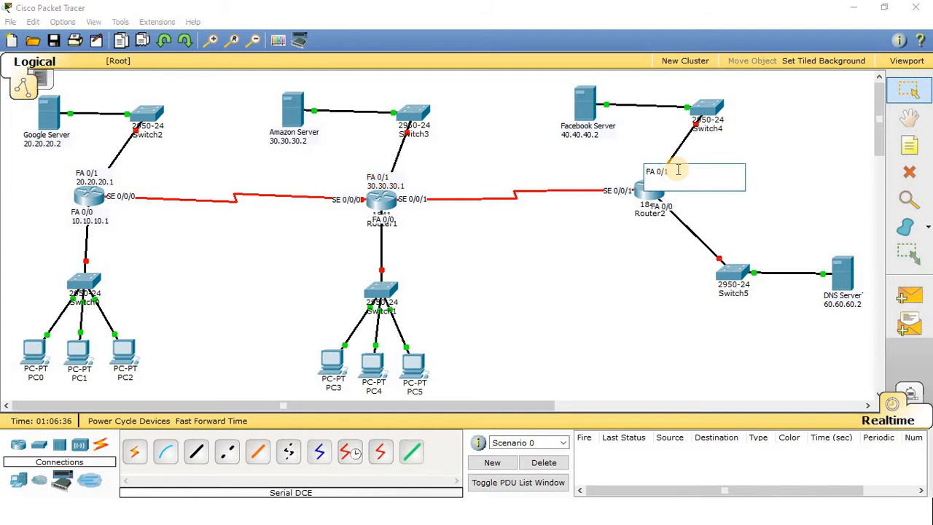
pyautogui.write('40.40.40.1')
pyautogui.click(643, 299)
pyautogui.moveTo(667, 173); pyautogui.dragTo(657, 165)
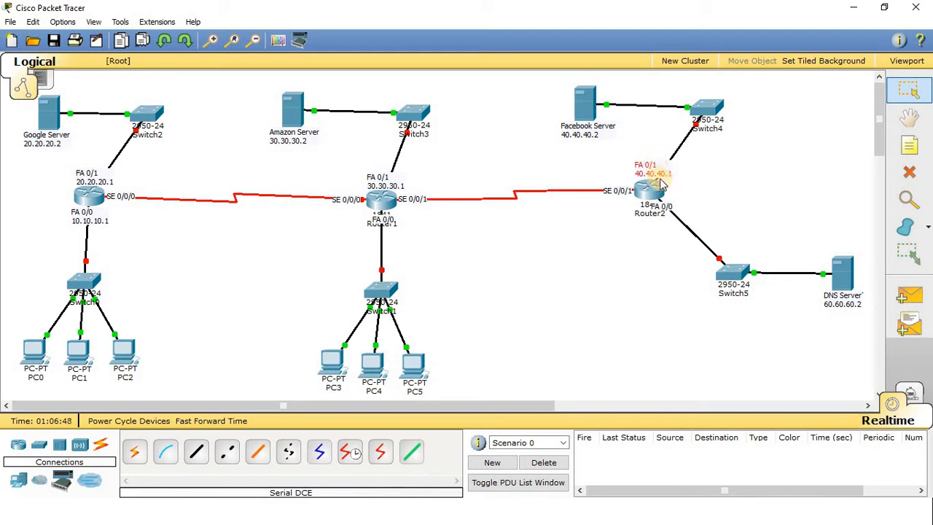
pyautogui.moveTo(657, 173); pyautogui.dragTo(656, 174)
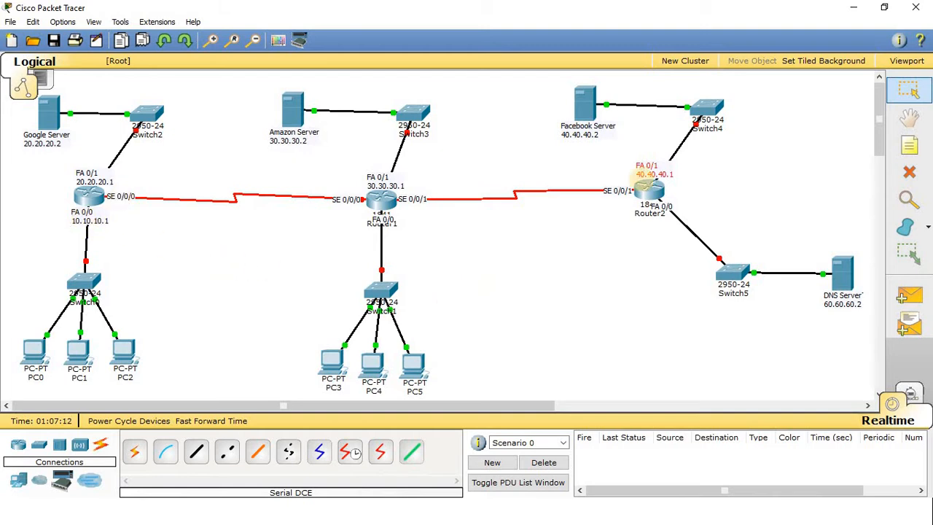
# - Add the address 60.60.60.1 as a second line to the "FA 0/0" note below Router2
pyautogui.doubleClick(663, 208)
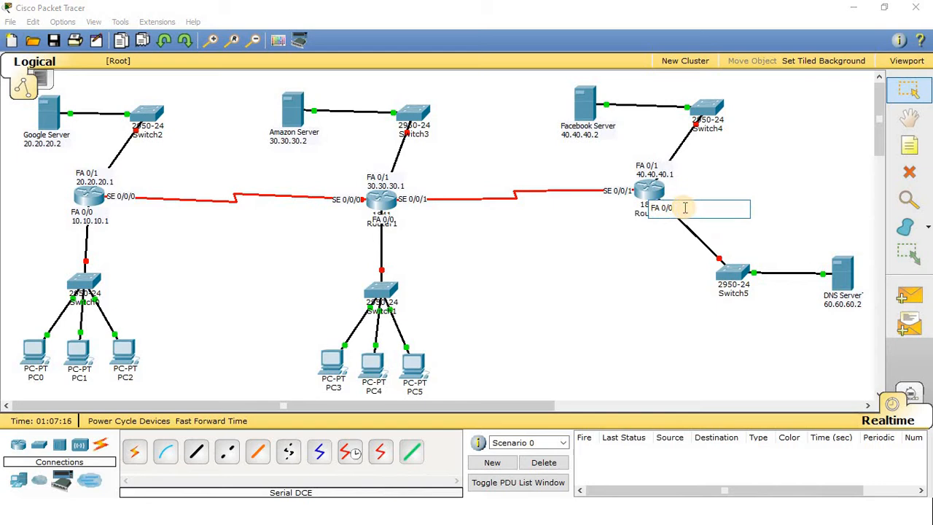
pyautogui.press('Return')
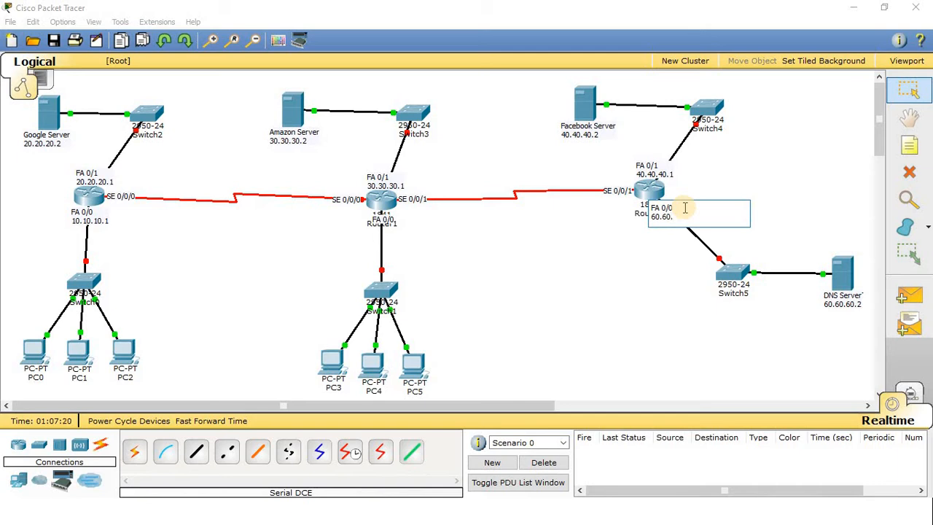
pyautogui.click(649, 307)
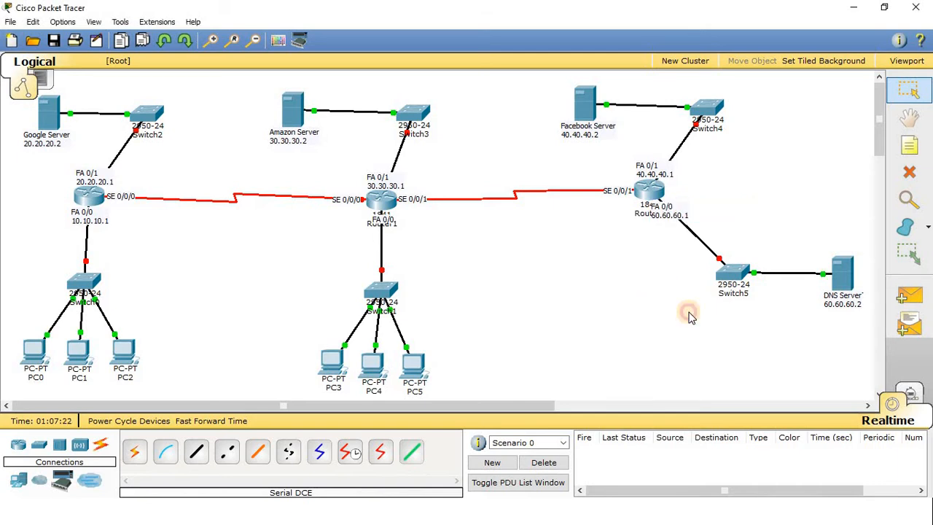
pyautogui.click(835, 310)
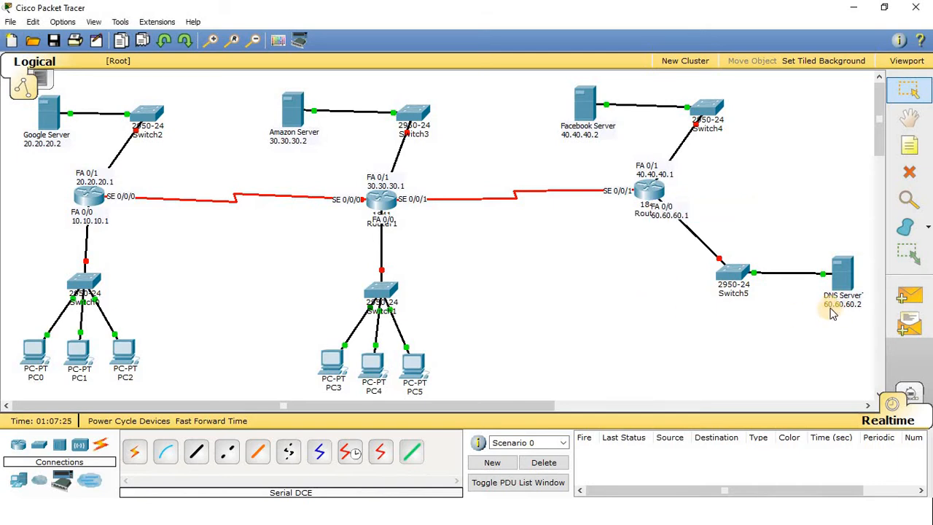
# - Reposition Router2's "FA 0/0" note with the address 60.60.60.1 just below the router, covering its name label
pyautogui.moveTo(664, 216); pyautogui.dragTo(633, 230)
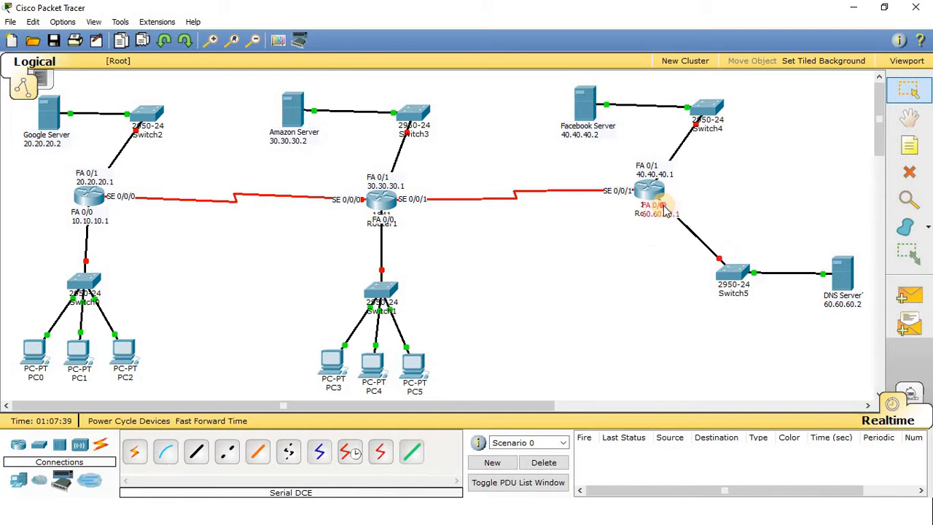
pyautogui.moveTo(655, 211); pyautogui.dragTo(648, 210)
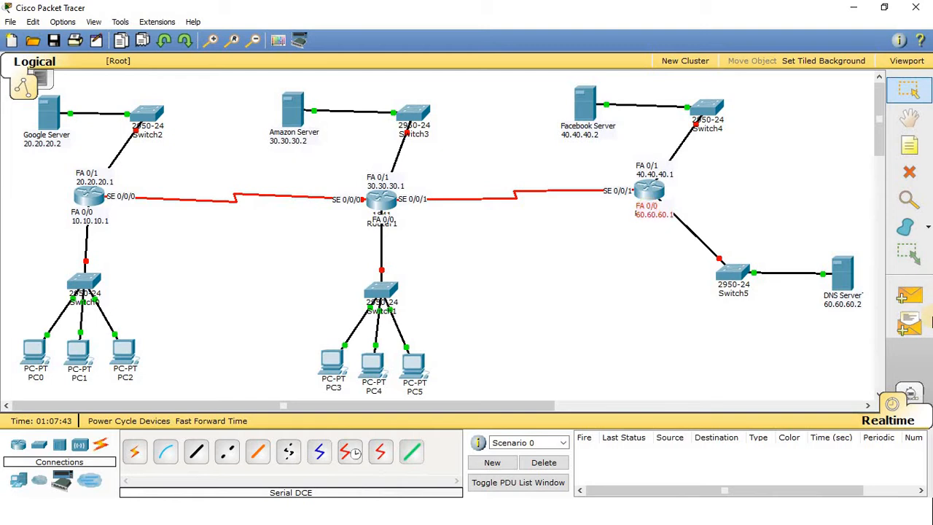
pyautogui.doubleClick(659, 208)
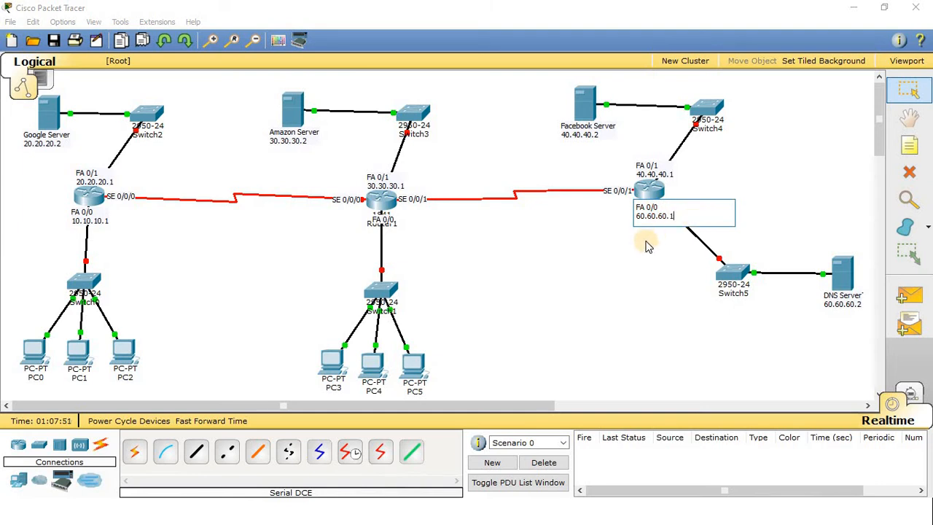
pyautogui.click(606, 309)
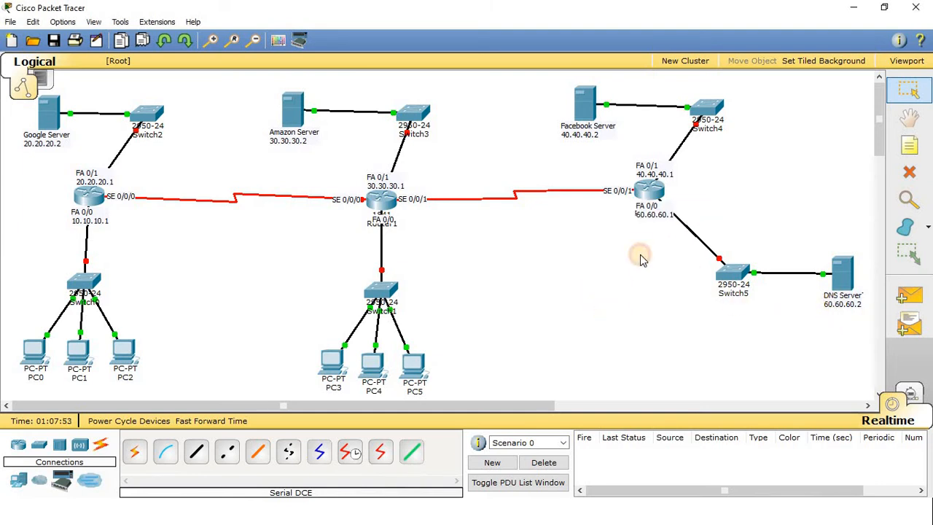
pyautogui.click(645, 214)
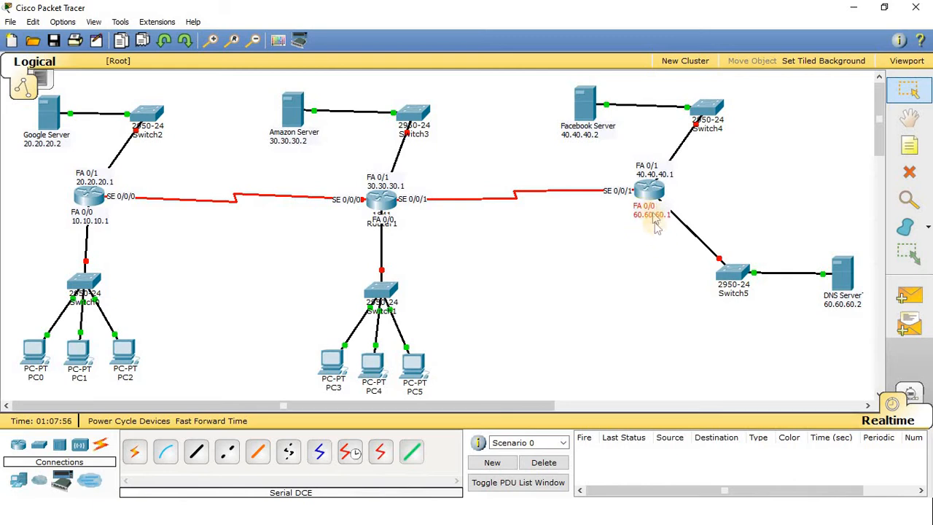
pyautogui.click(593, 169)
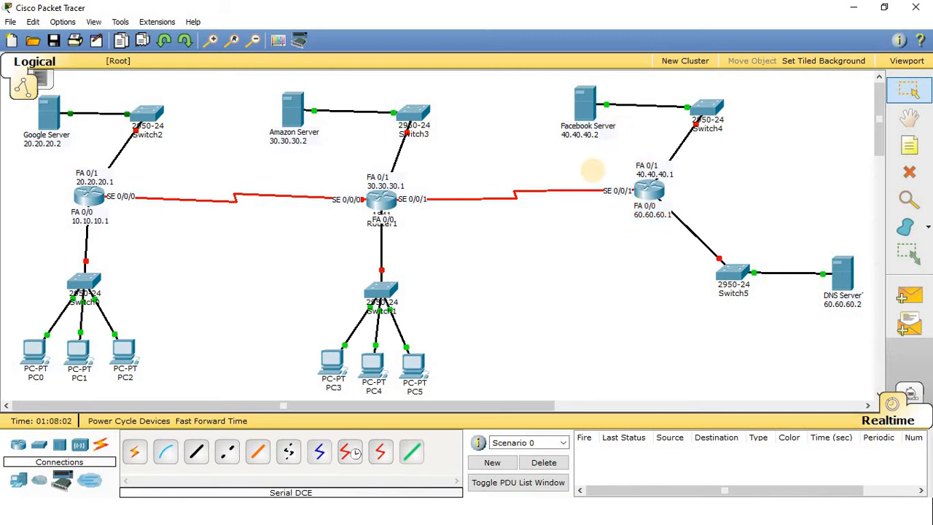
# - Add the address 50.50.50.1 as a second line to Router0's "SE 0/0/0" note and position the note just beside the router
pyautogui.doubleClick(124, 197)
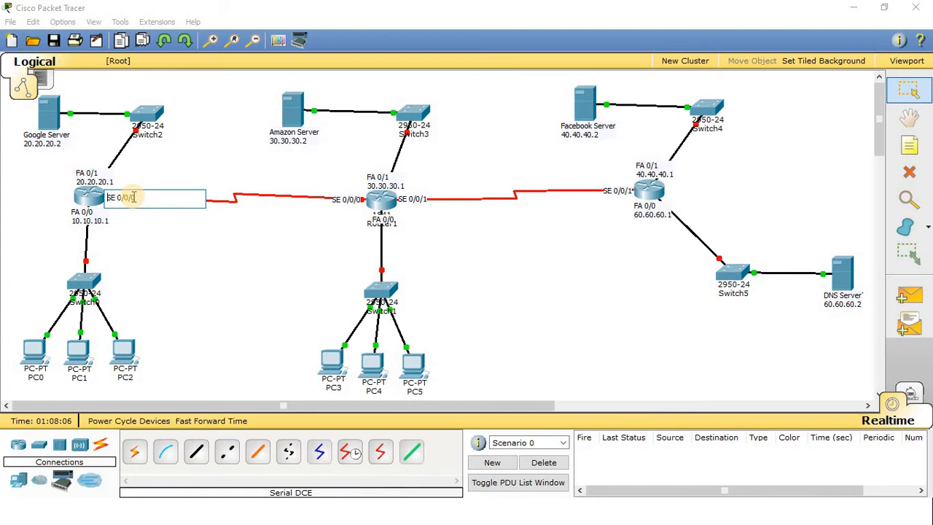
pyautogui.click(161, 203)
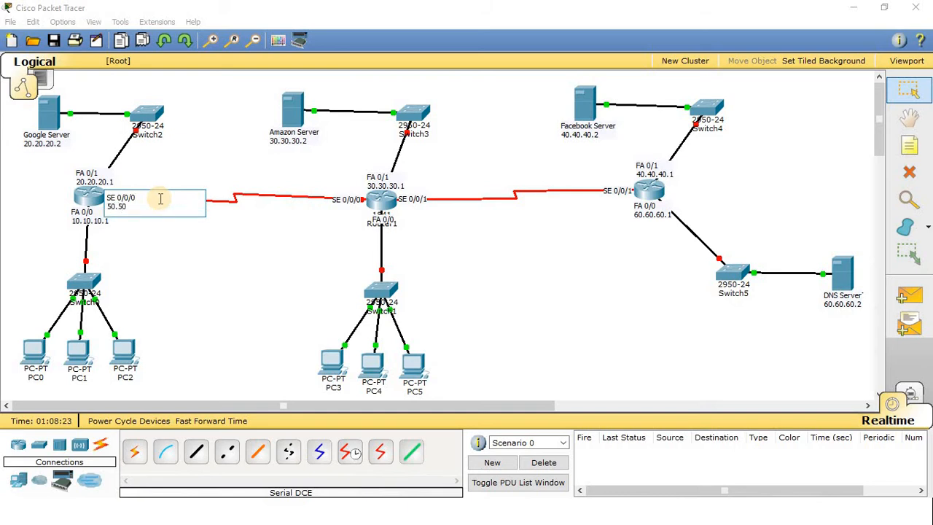
pyautogui.click(122, 204)
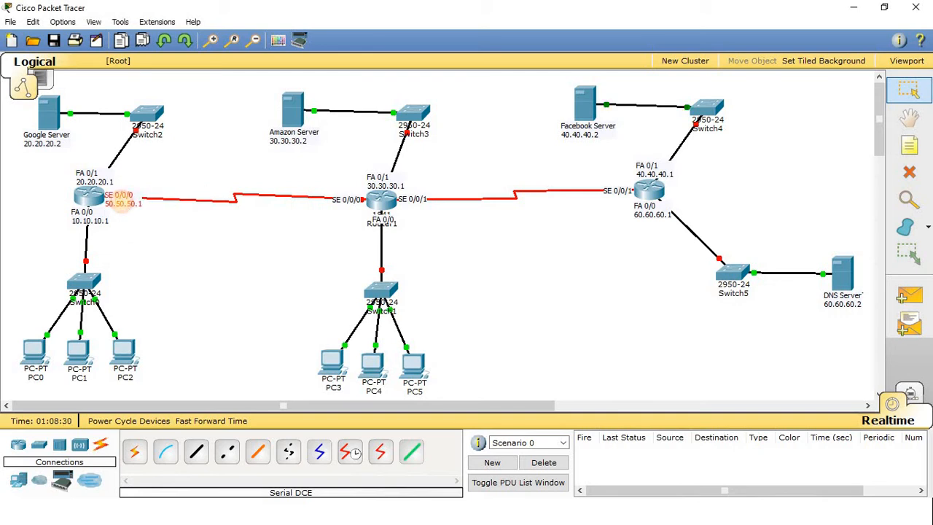
pyautogui.moveTo(122, 206); pyautogui.dragTo(121, 204)
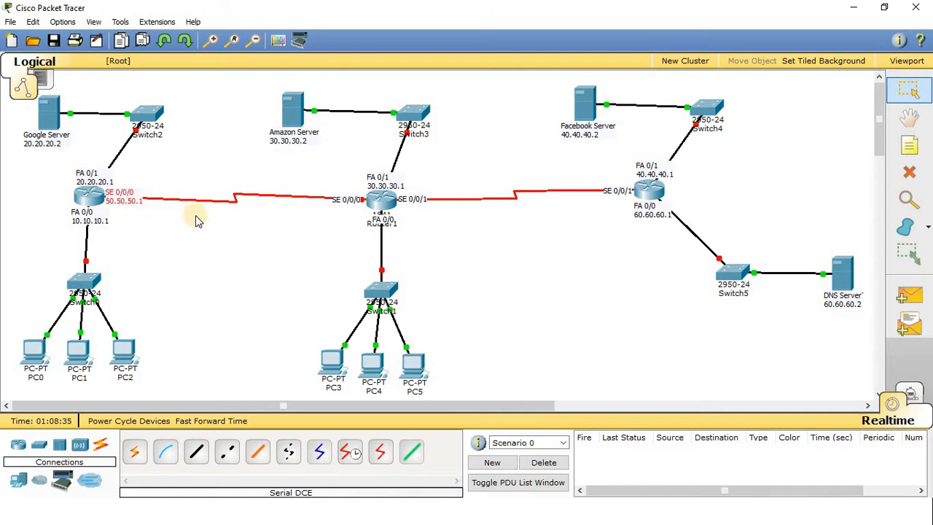
# - Add the address 50.50.50.2 as a second line to Router1's "SE 0/0/0" note and position the note beside the router
pyautogui.doubleClick(342, 202)
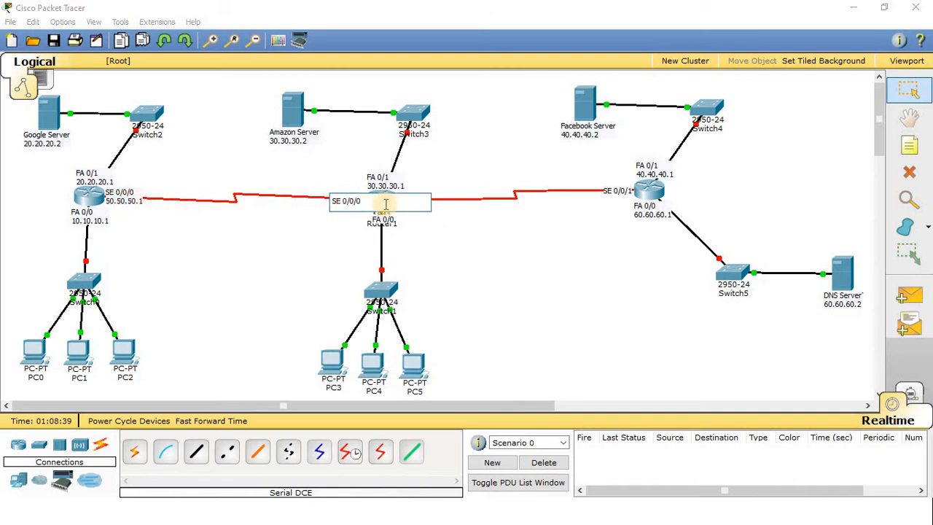
pyautogui.press('Return')
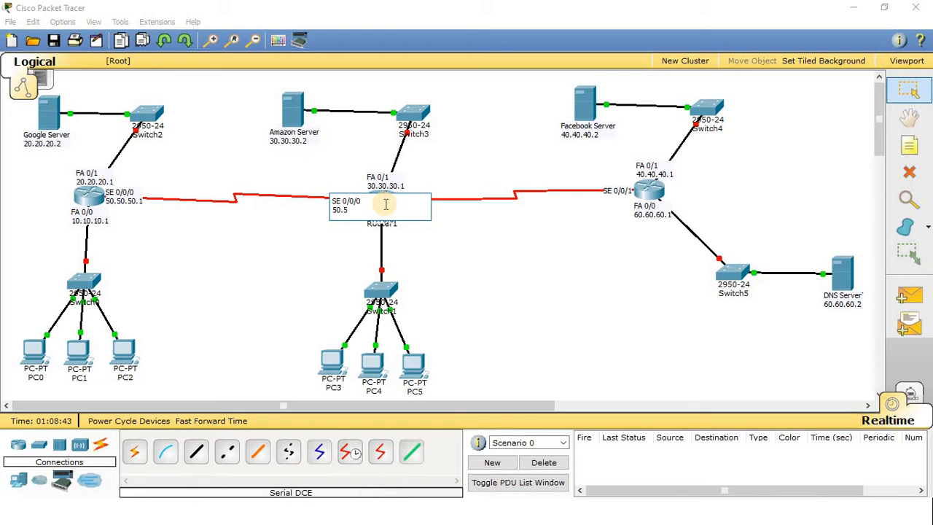
pyautogui.write('50.50.50.2')
pyautogui.click(267, 272)
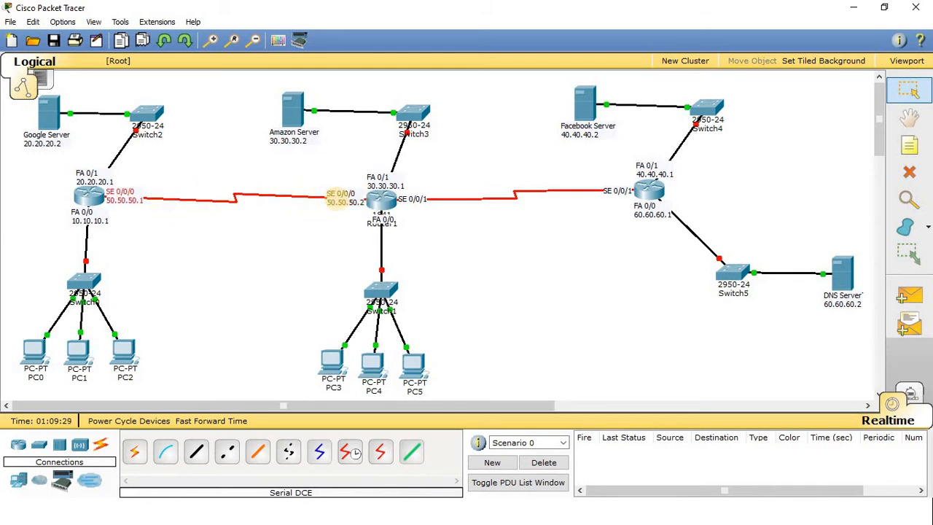
# - Add the address 70.70.70.1 as a second line to Router1's "FA 0/0" note and position the note just below the router
pyautogui.click(384, 221)
pyautogui.press('Return')
pyautogui.write('70.70.70.1')
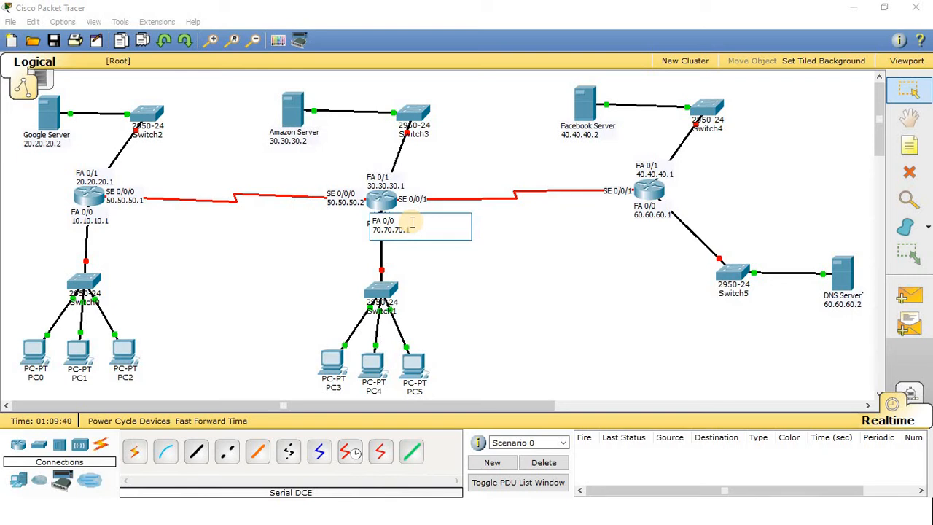
pyautogui.click(411, 241)
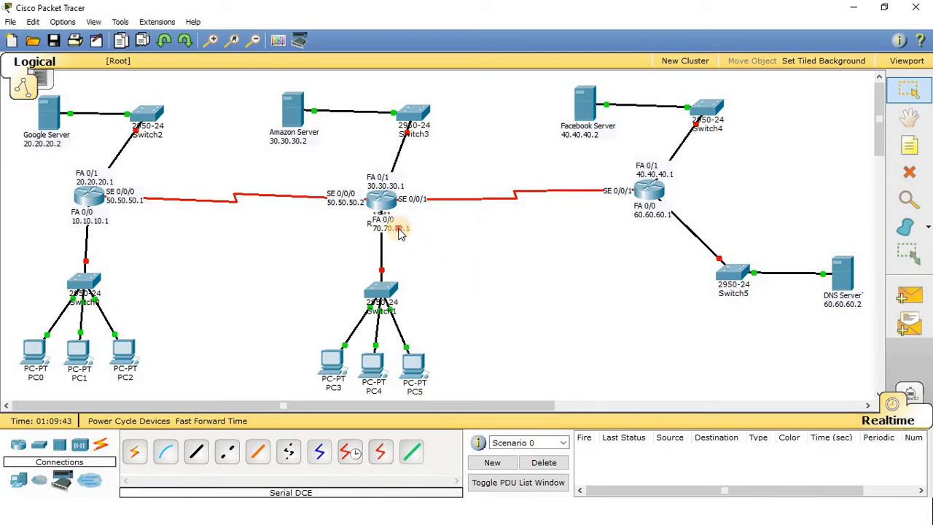
pyautogui.moveTo(400, 233); pyautogui.dragTo(387, 229)
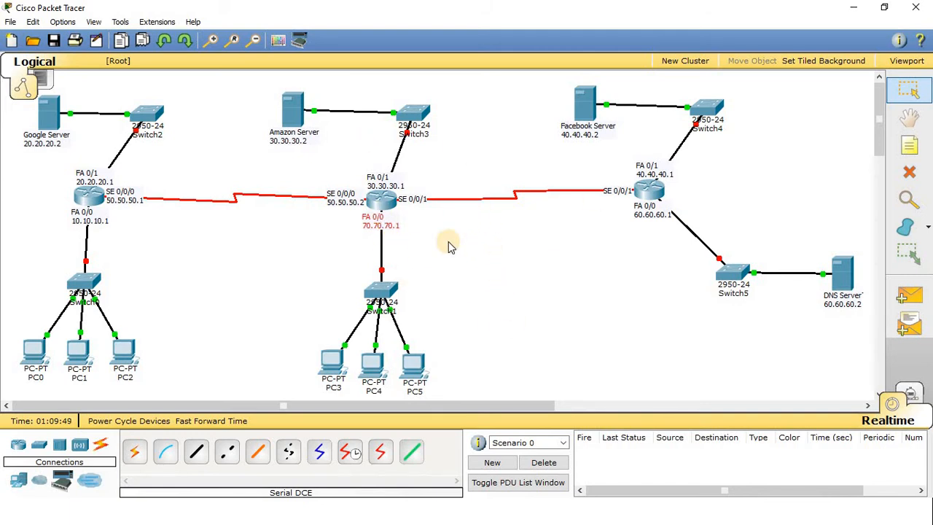
# - Add the address 80.80.80.1 to Router1's "SE 0/0/1" note and 80.80.80.2 to Router2's, placing both notes clear of the router icons
pyautogui.click(414, 201)
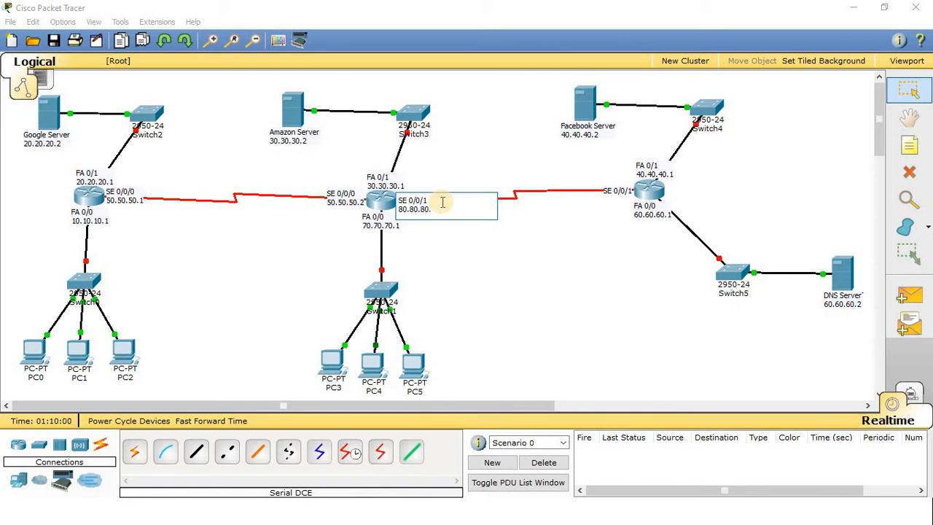
pyautogui.click(470, 262)
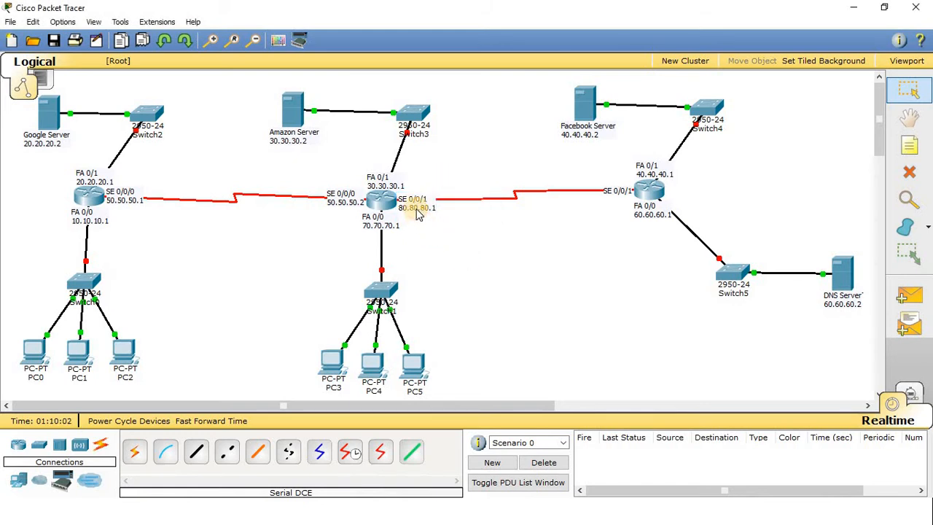
pyautogui.click(620, 191)
pyautogui.press('Return')
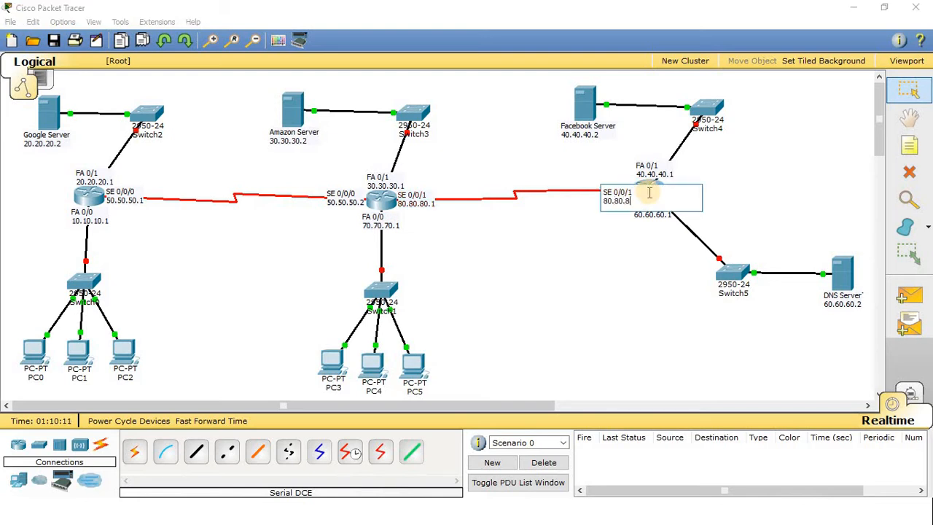
pyautogui.click(593, 267)
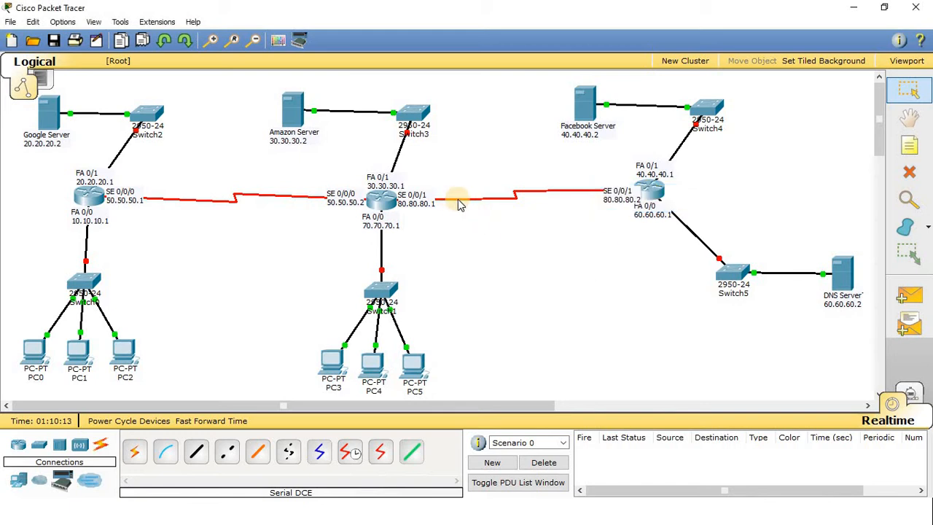
pyautogui.moveTo(612, 198)
pyautogui.mouseDown()
pyautogui.moveTo(605, 191)
pyautogui.moveTo(615, 191)
pyautogui.mouseUp()
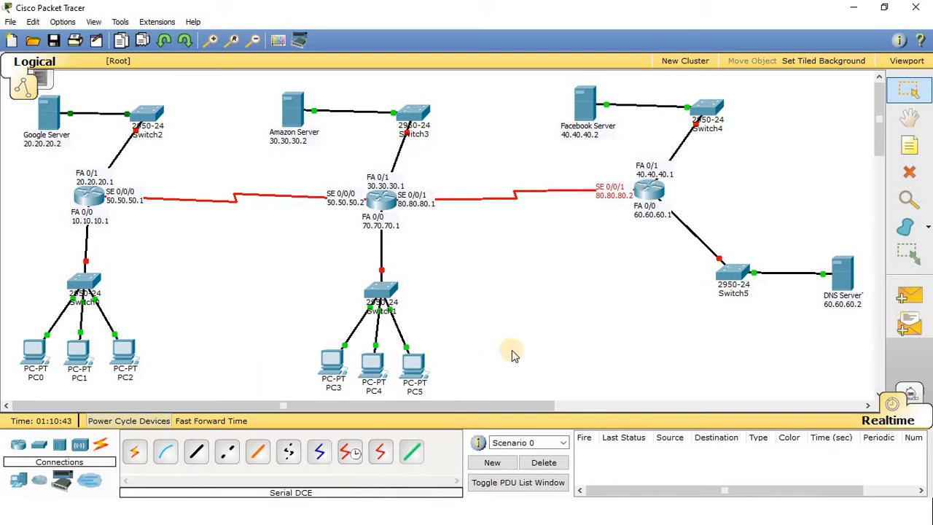
# - Place a laptop between Router0 and Router1 and connect its RS 232 port to Router0's Console port with a console cable
pyautogui.click(19, 479)
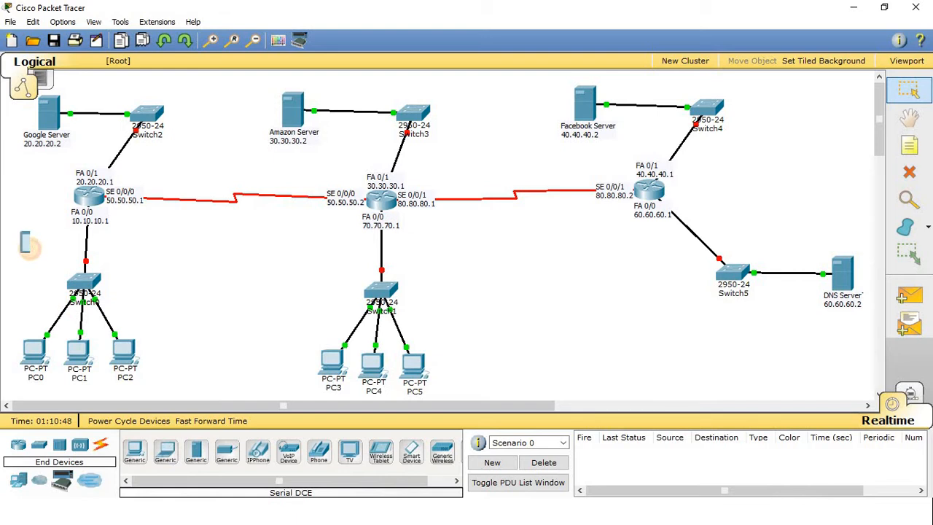
pyautogui.press('Escape')
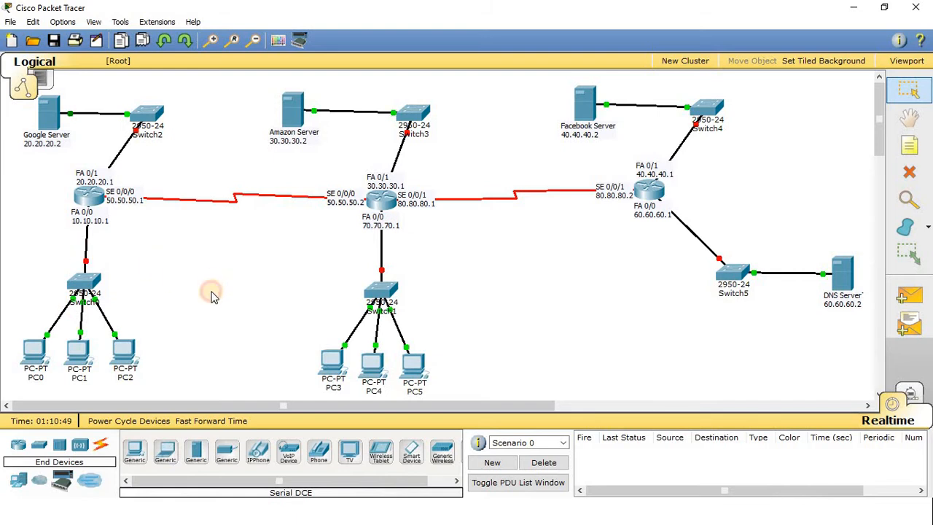
pyautogui.click(212, 296)
pyautogui.click(210, 286)
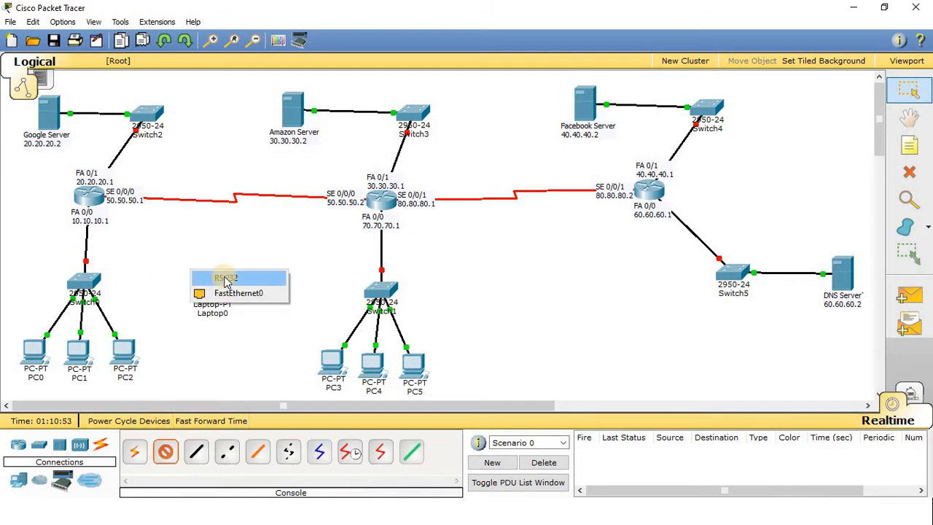
pyautogui.click(230, 277)
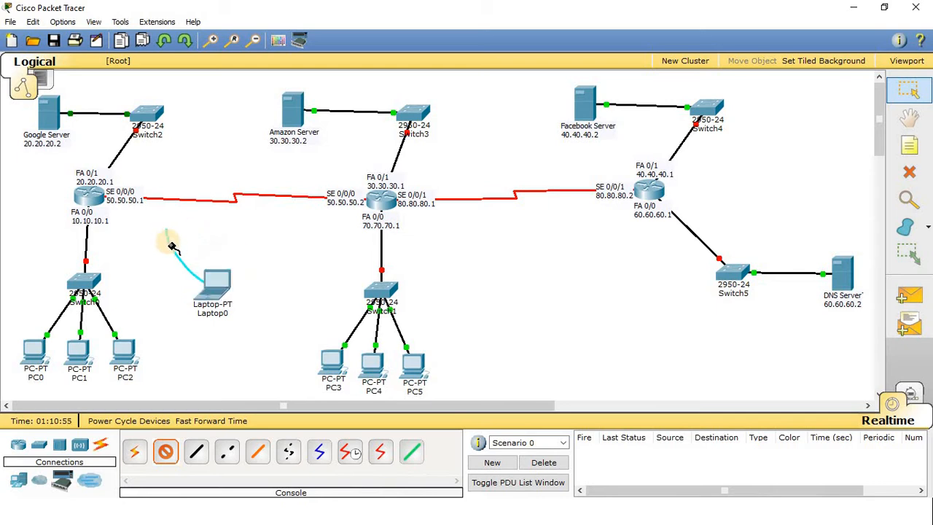
pyautogui.click(91, 196)
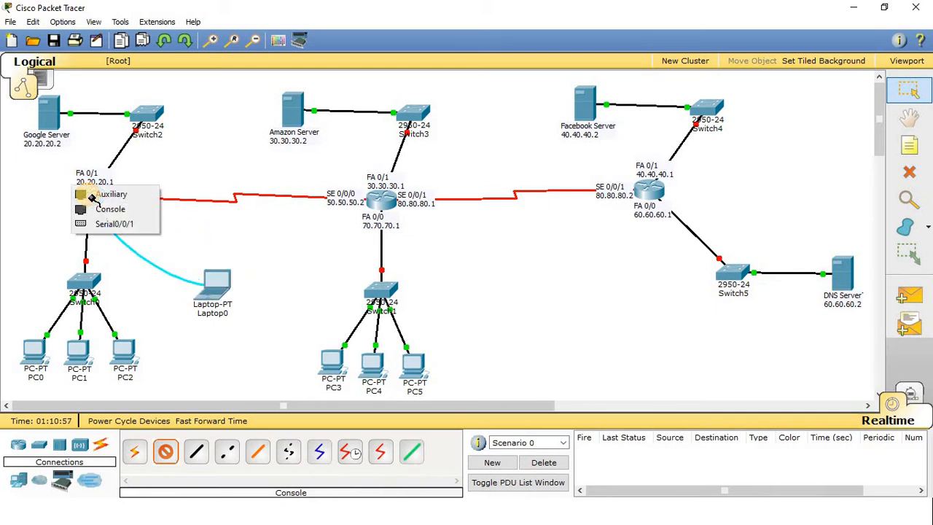
pyautogui.click(102, 210)
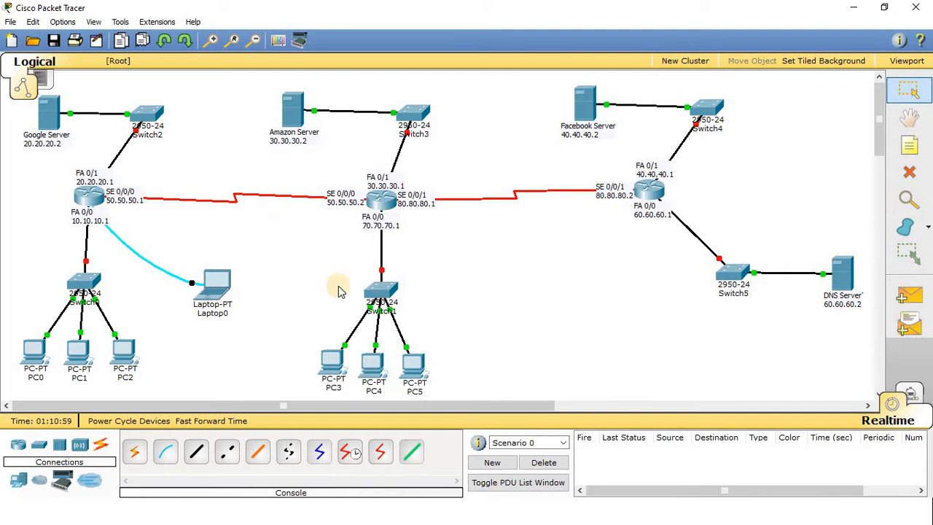
# - Add two more laptops, one to the lower right of Router1 and one to the right of Router2 above the DNS Server
pyautogui.click(18, 479)
pyautogui.click(165, 452)
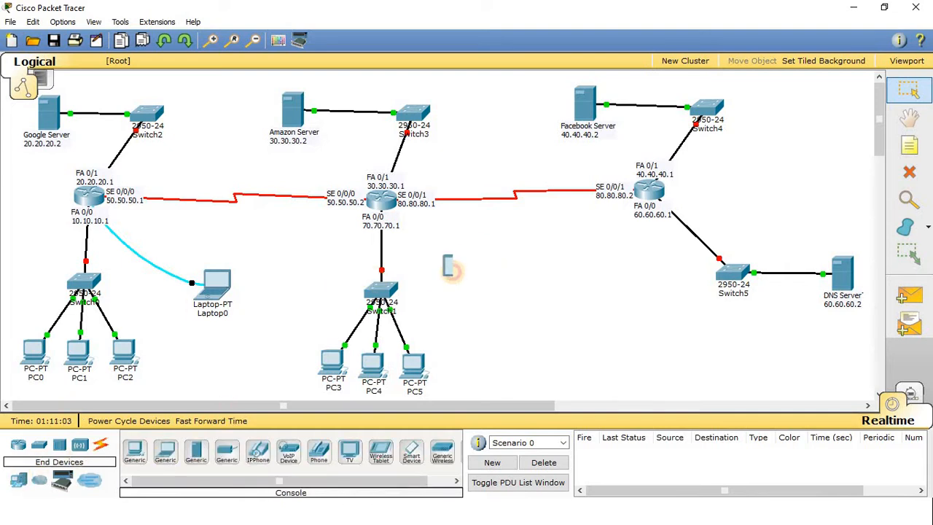
pyautogui.click(452, 270)
pyautogui.click(611, 292)
pyautogui.moveTo(612, 292); pyautogui.dragTo(839, 179)
pyautogui.moveTo(458, 271); pyautogui.dragTo(490, 274)
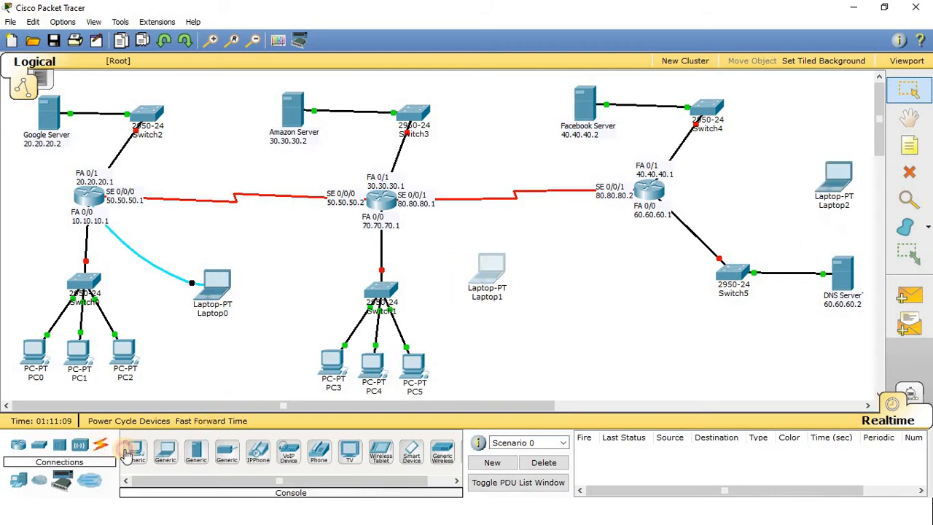
# - Connect Laptop1's RS 232 port to Router1's Console port with a console cable
pyautogui.click(101, 444)
pyautogui.click(165, 452)
pyautogui.click(485, 267)
pyautogui.click(384, 204)
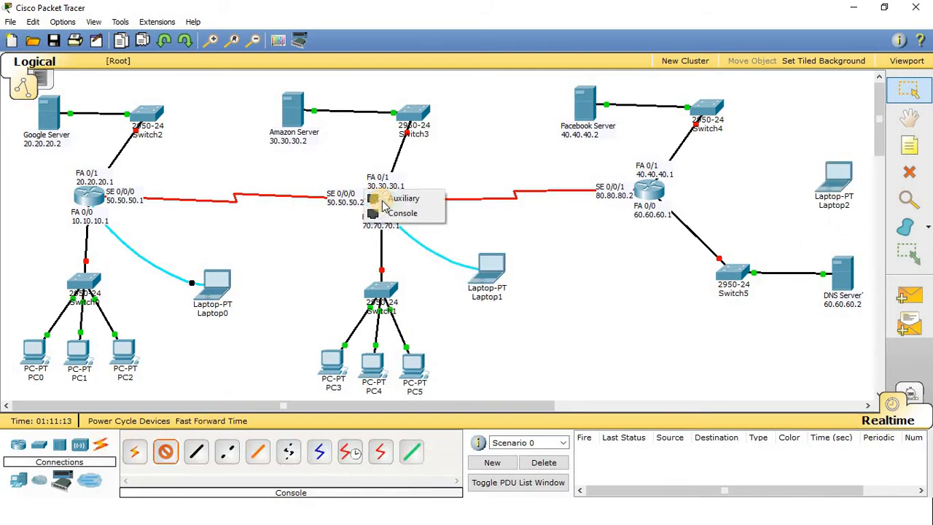
pyautogui.click(406, 211)
# - Connect Laptop2's RS 232 port to Router2's Console port with a console cable
pyautogui.click(167, 453)
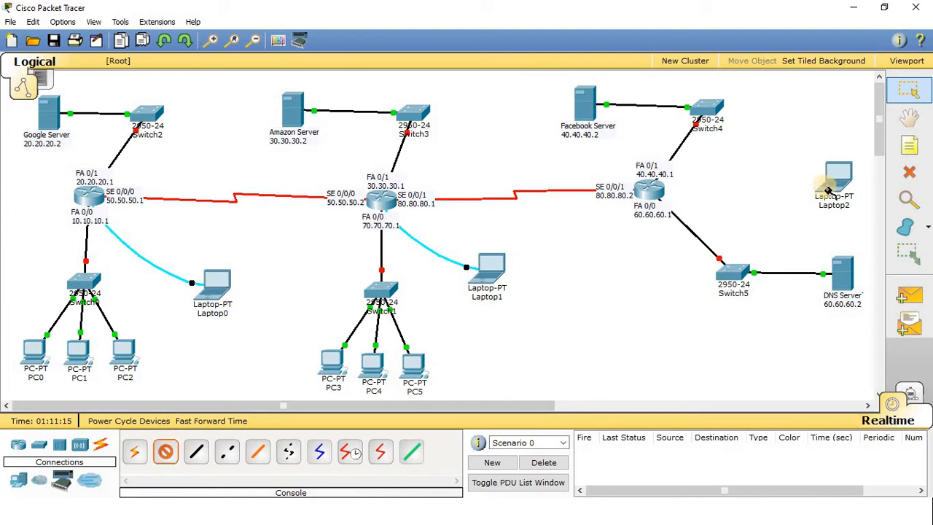
pyautogui.click(836, 178)
pyautogui.click(844, 170)
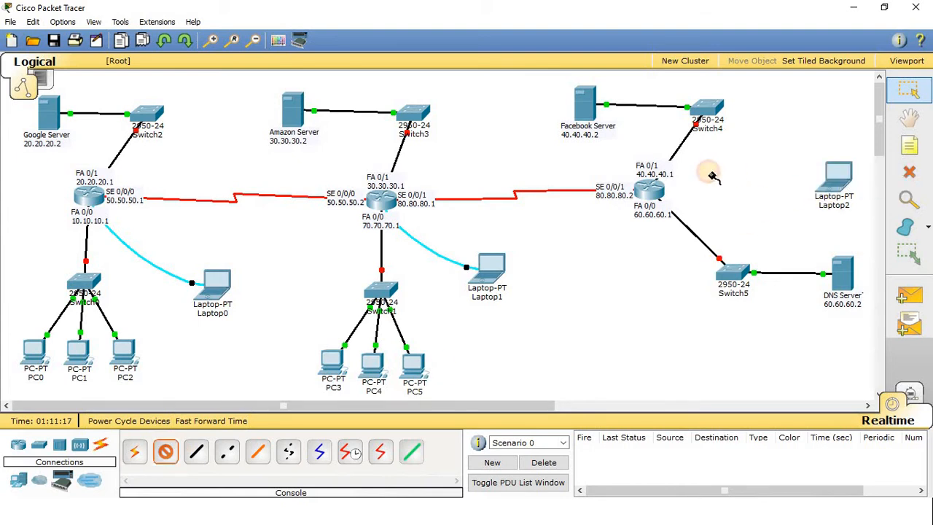
pyautogui.click(651, 189)
pyautogui.click(683, 199)
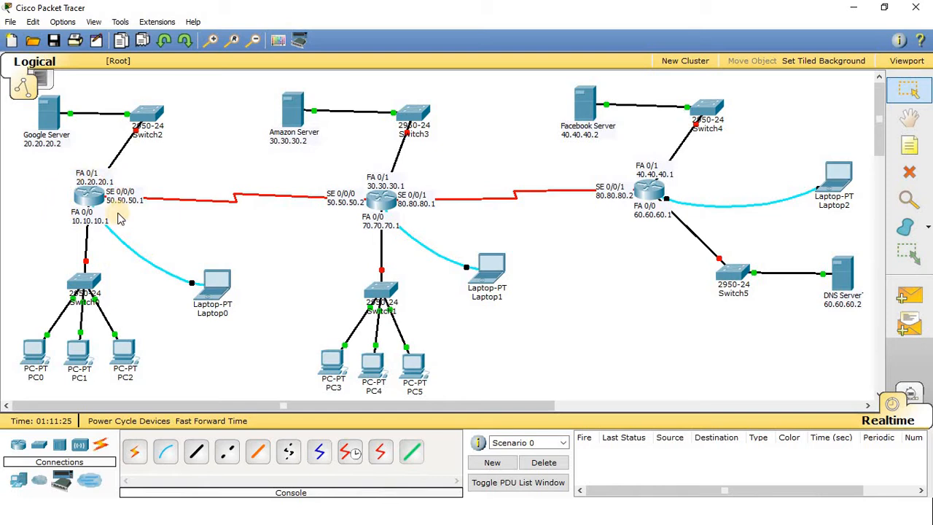
# - Open a terminal session on Laptop0 with the default port configuration and answer n to the router's configuration dialog
pyautogui.click(216, 284)
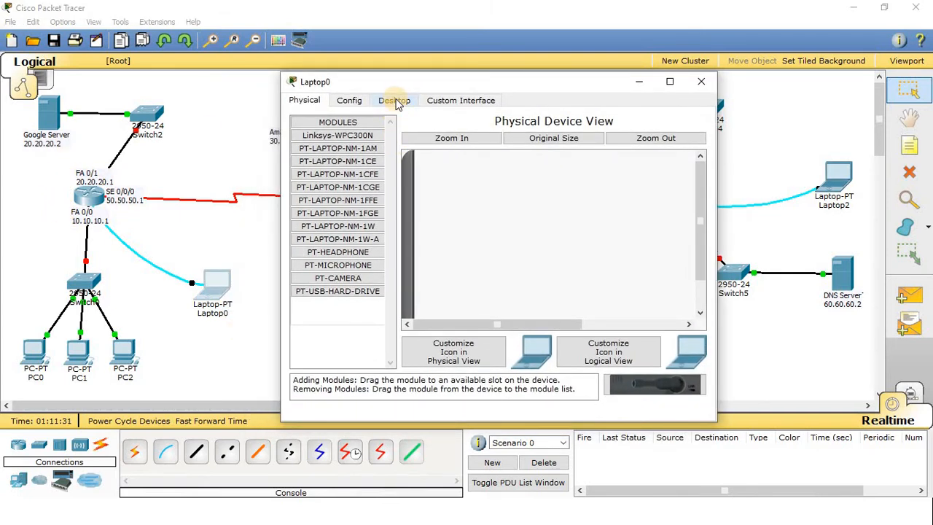
pyautogui.click(396, 101)
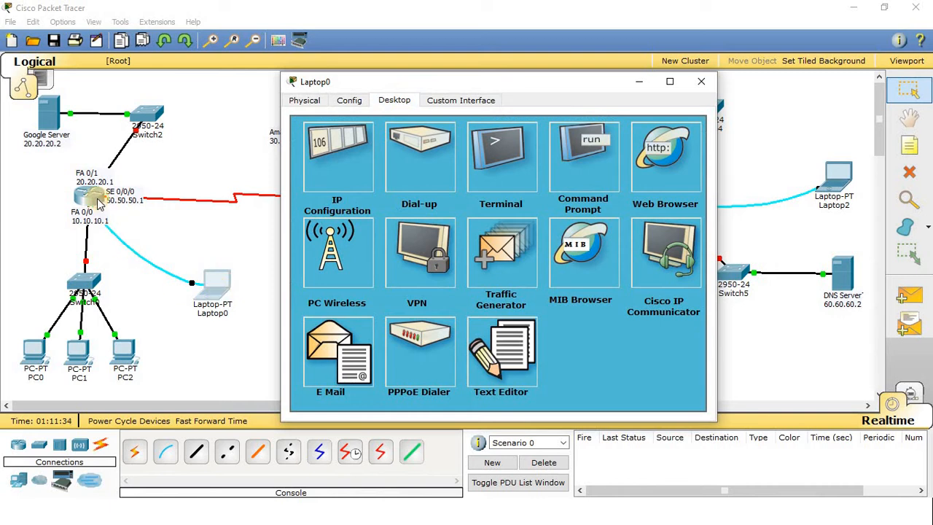
pyautogui.click(478, 169)
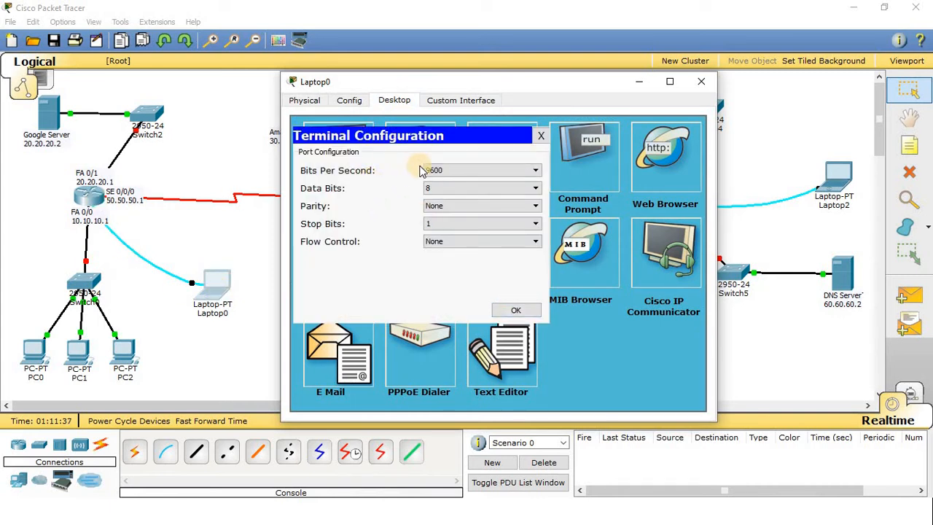
pyautogui.click(510, 310)
pyautogui.write('n')
pyautogui.press('Return')
pyautogui.press('Return')
pyautogui.press('Return')
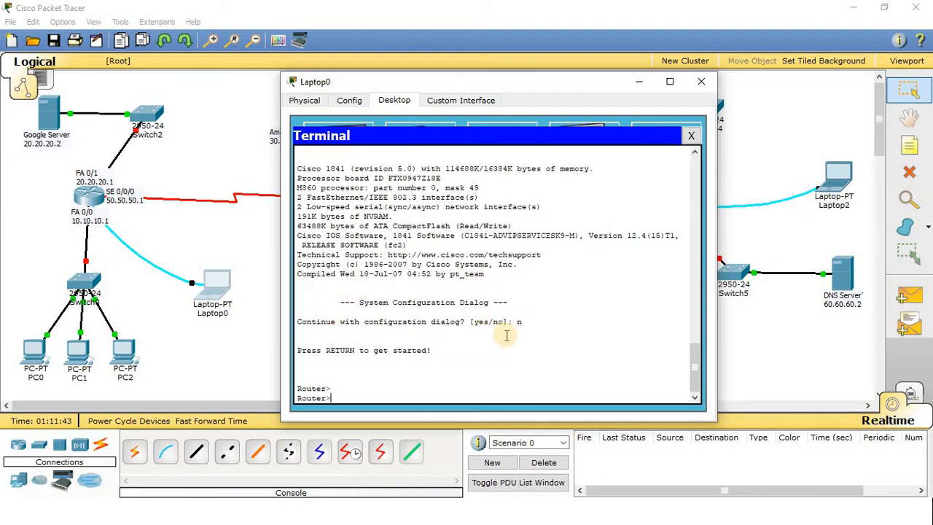
# - Enter privileged EXEC mode on Router0 with the en command
pyautogui.write('en')
pyautogui.press('Return')
pyautogui.press('Return')
pyautogui.press('Return')
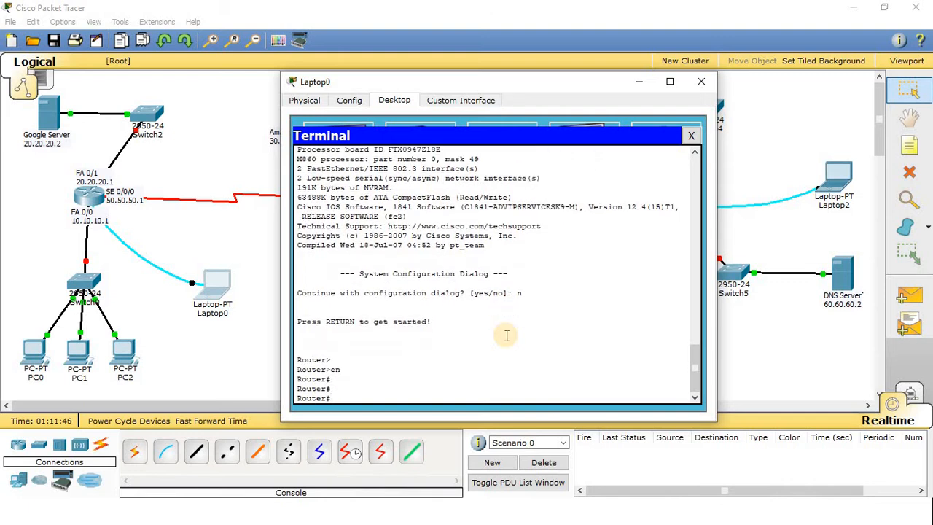
# - Enter global configuration mode on Router0 with configure terminal
pyautogui.write('con')
pyautogui.press('Tab')
pyautogui.write('f`')
pyautogui.press('Tab')
pyautogui.press('BackSpace')
pyautogui.press('Tab')
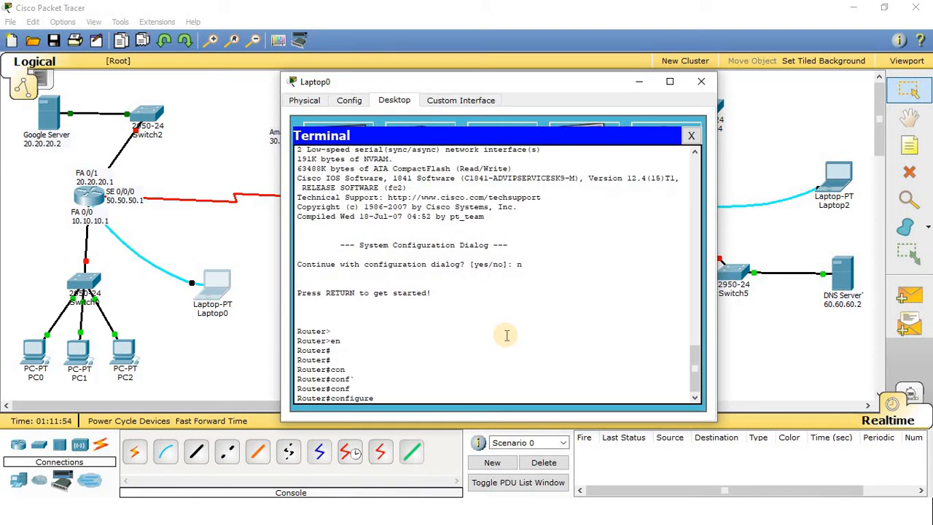
pyautogui.write('ter')
pyautogui.press('Tab')
pyautogui.press('Return')
pyautogui.press('Return')
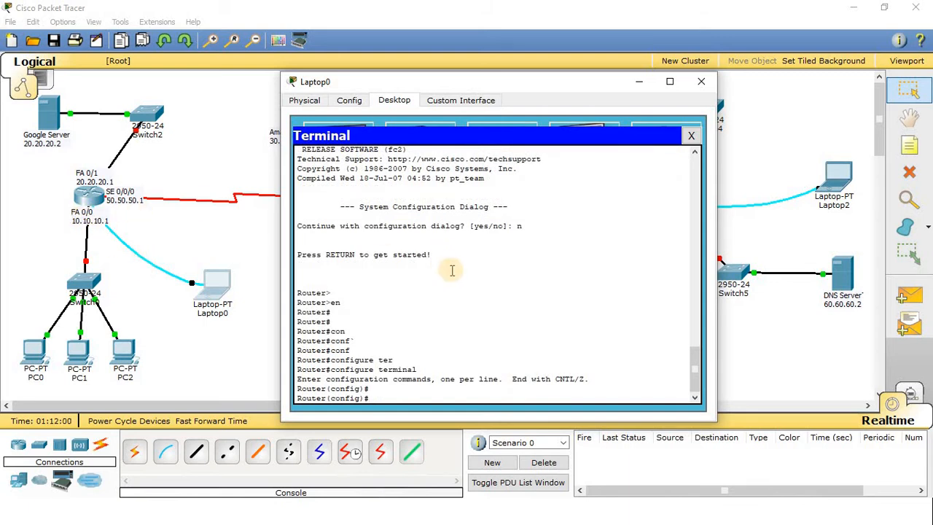
# - Assign IP address 10.10.10.1 with subnet mask 255.0.0.0 to Router0's fastEthernet 0/0 interface
pyautogui.write('int')
pyautogui.press('Tab')
pyautogui.write('fa')
pyautogui.press('Tab')
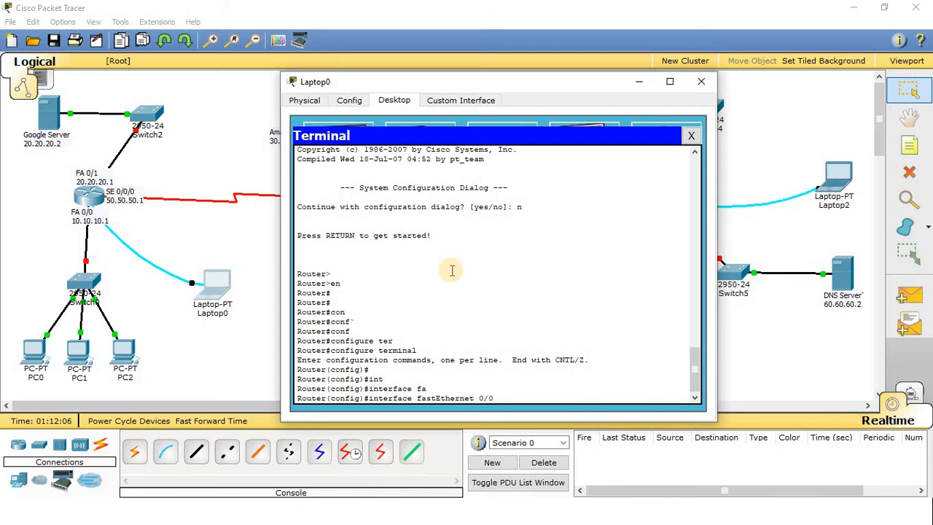
pyautogui.press('Return')
pyautogui.press('Return')
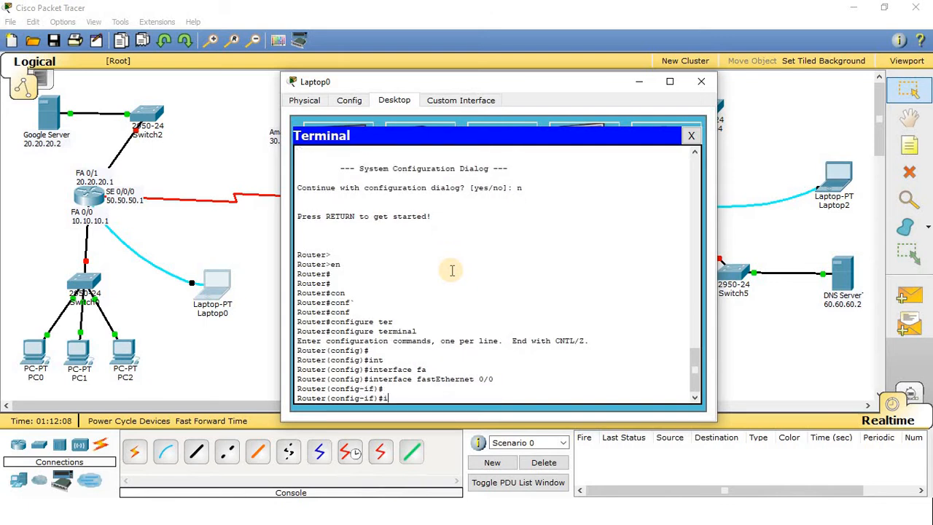
pyautogui.write('ip add')
pyautogui.press('Tab')
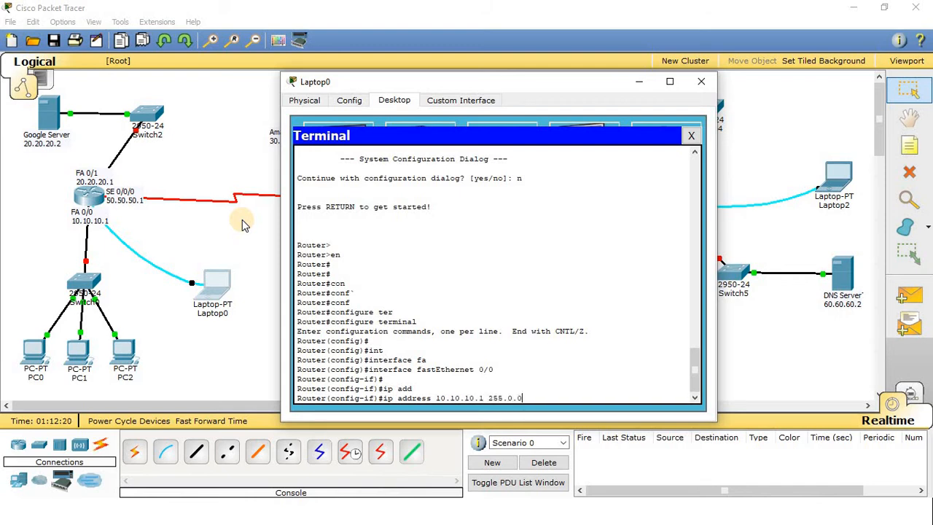
pyautogui.press('Return')
pyautogui.press('Return')
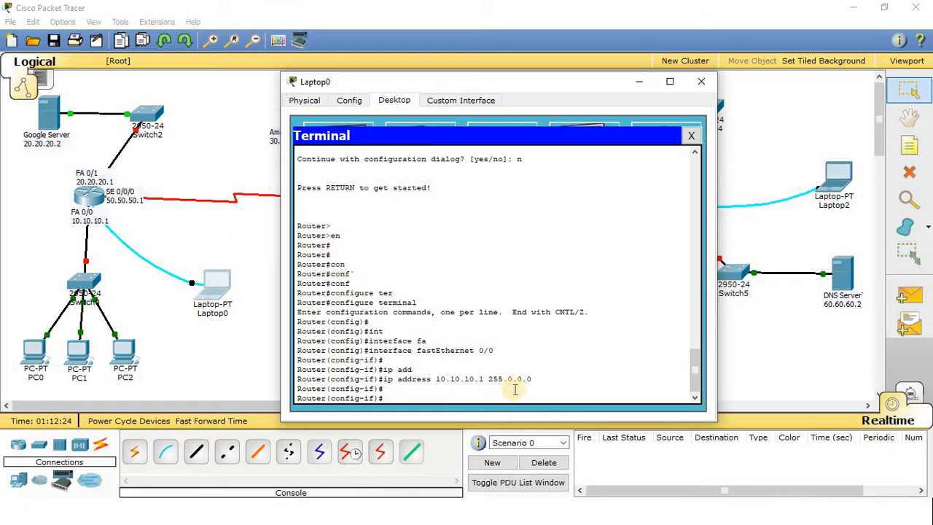
pyautogui.moveTo(490, 379); pyautogui.dragTo(542, 377)
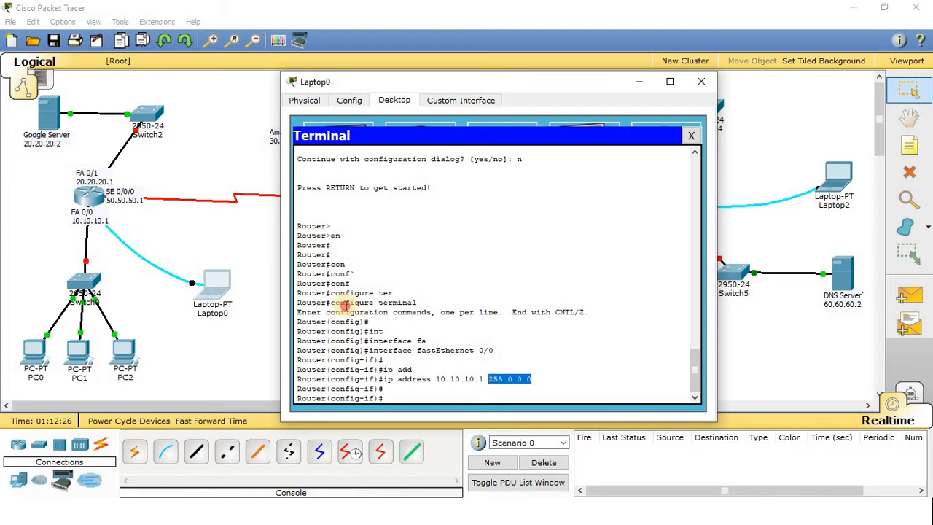
pyautogui.moveTo(437, 381); pyautogui.dragTo(484, 379)
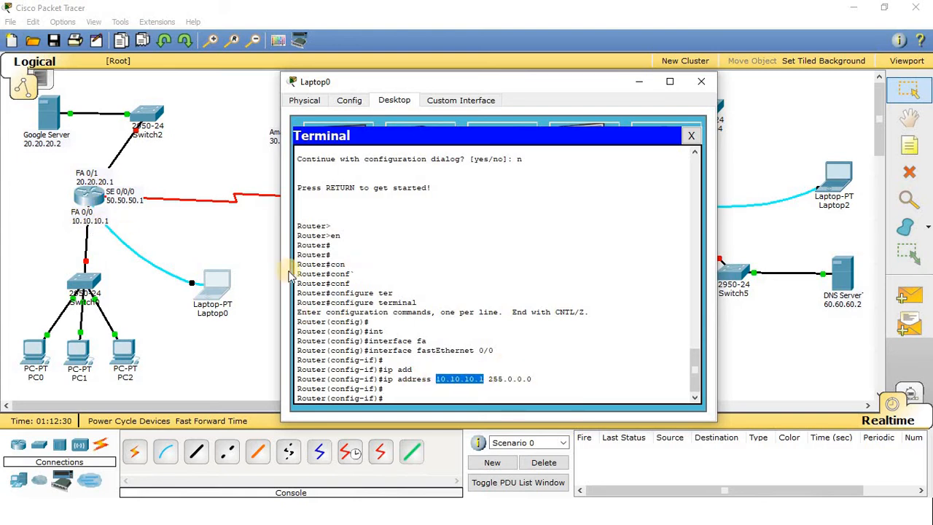
# - Enable fastEthernet 0/0 with no shutdown and exit to global configuration mode
pyautogui.click(412, 397)
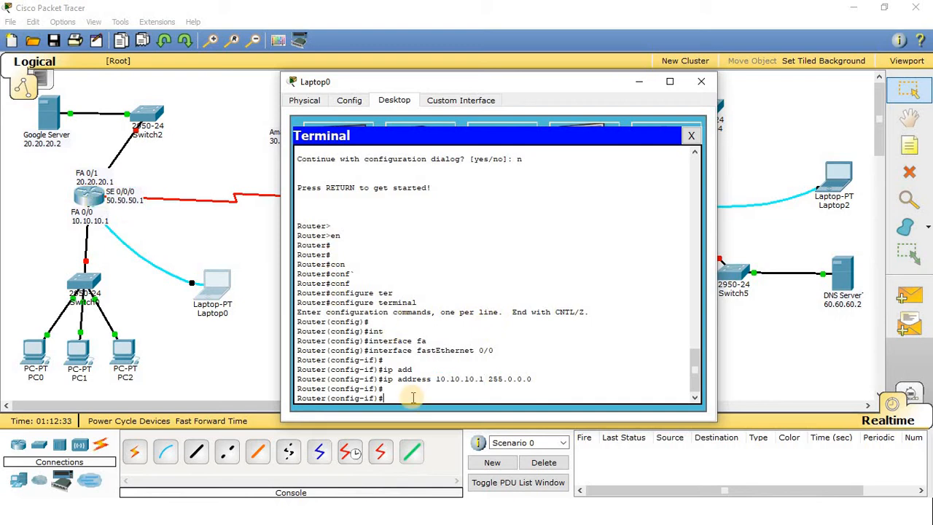
pyautogui.write('no shutdown')
pyautogui.press('Tab')
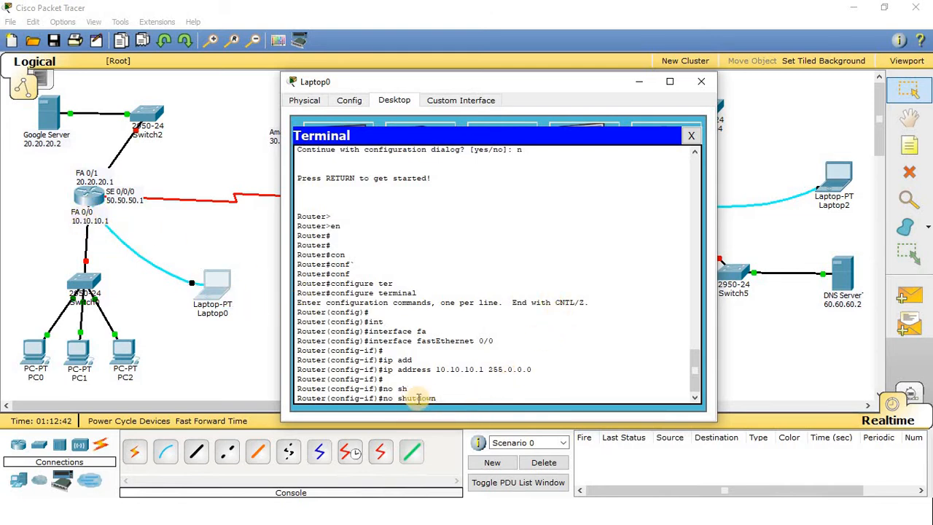
pyautogui.press('Return')
pyautogui.press('Return')
pyautogui.press('Return')
pyautogui.write('e')
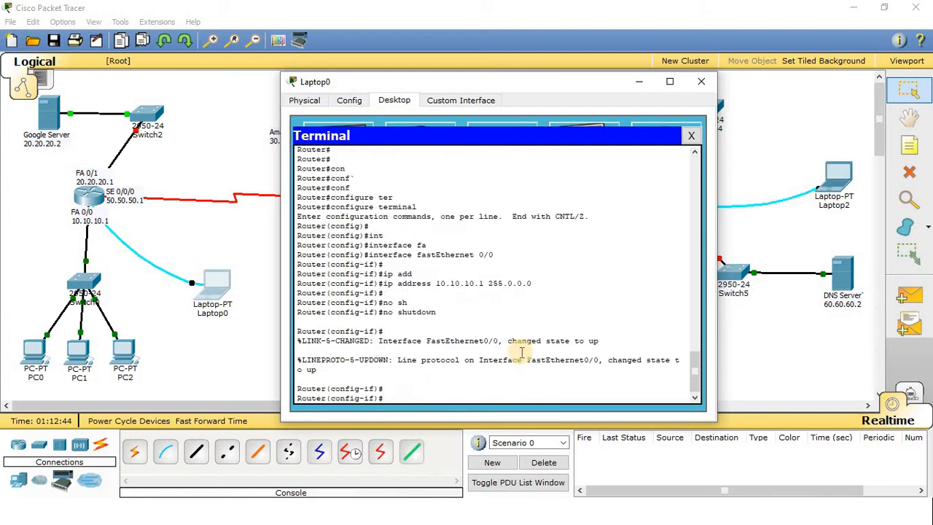
pyautogui.write('x')
pyautogui.press('Return')
pyautogui.press('Return')
pyautogui.press('Return')
pyautogui.press('Return')
pyautogui.press('Return')
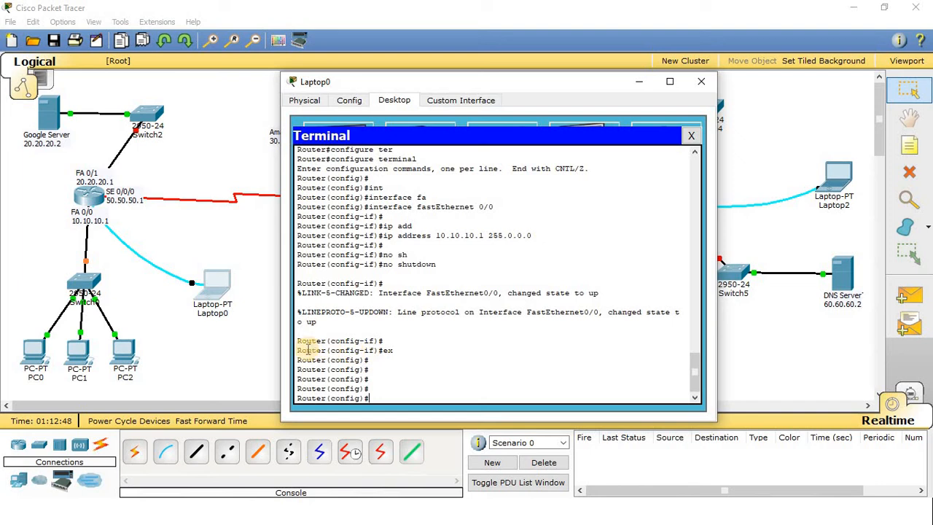
# - Assign IP address 20.20.20.1 with subnet mask 255.0.0.0 to Router0's fastEthernet 0/1 interface
pyautogui.moveTo(306, 351); pyautogui.dragTo(377, 350)
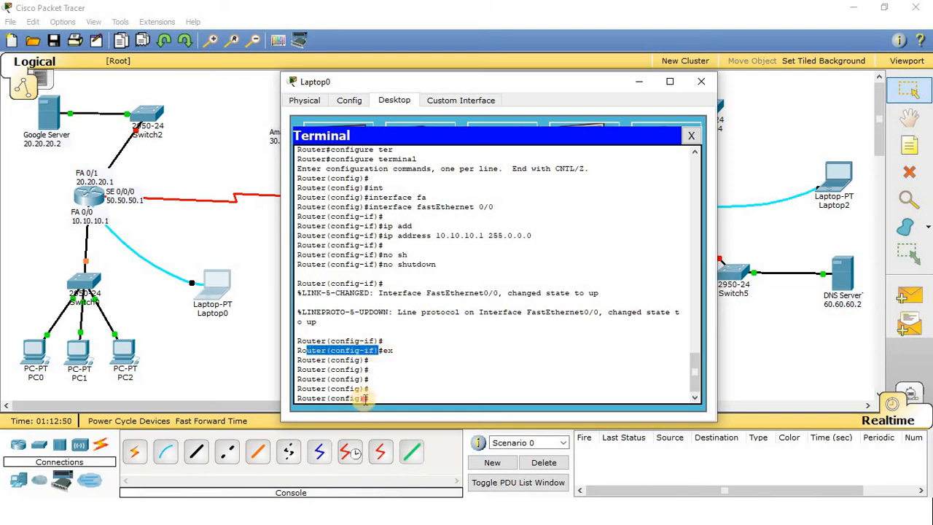
pyautogui.moveTo(368, 398); pyautogui.dragTo(307, 398)
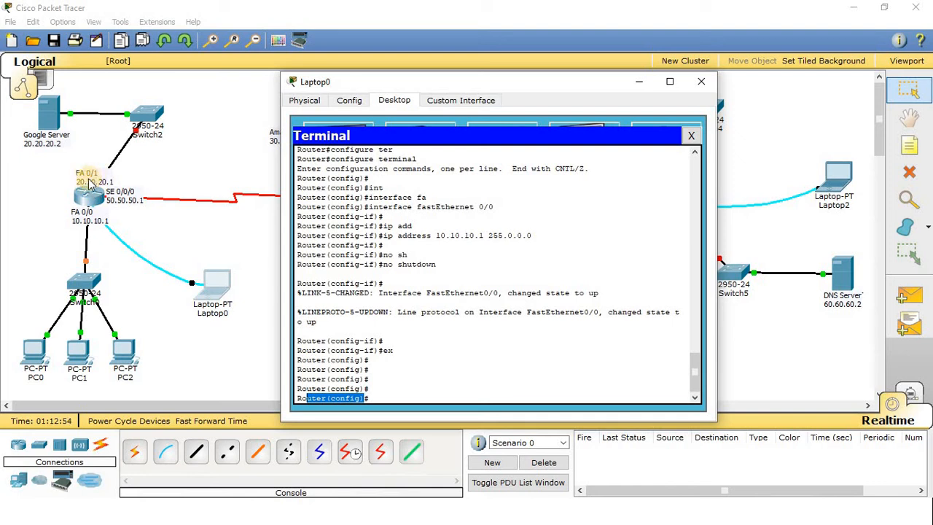
pyautogui.click(412, 384)
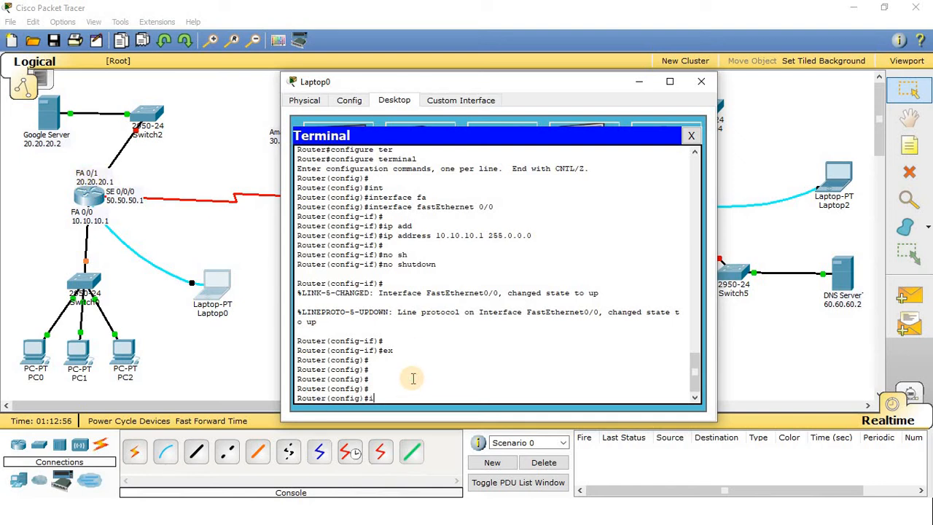
pyautogui.write('int')
pyautogui.press('Tab')
pyautogui.write('fa')
pyautogui.press('Tab')
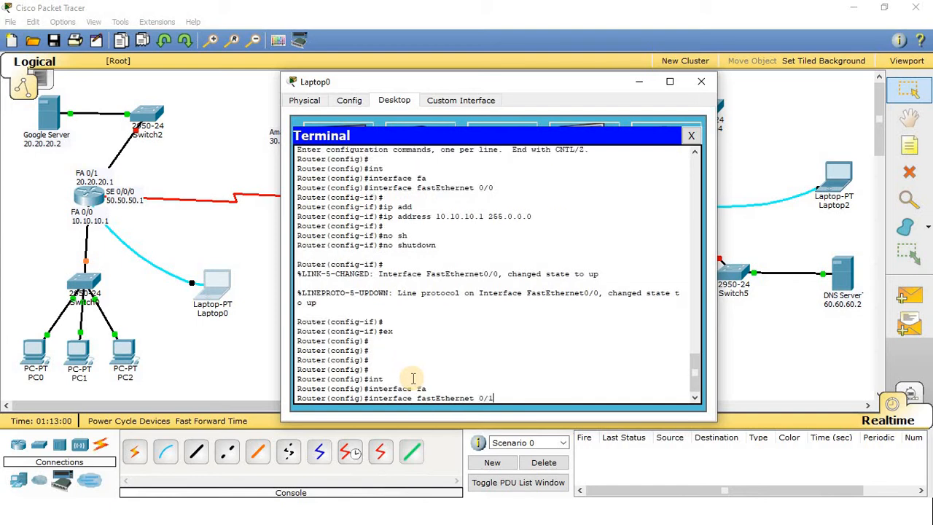
pyautogui.write('0/1')
pyautogui.press('Return')
pyautogui.press('Return')
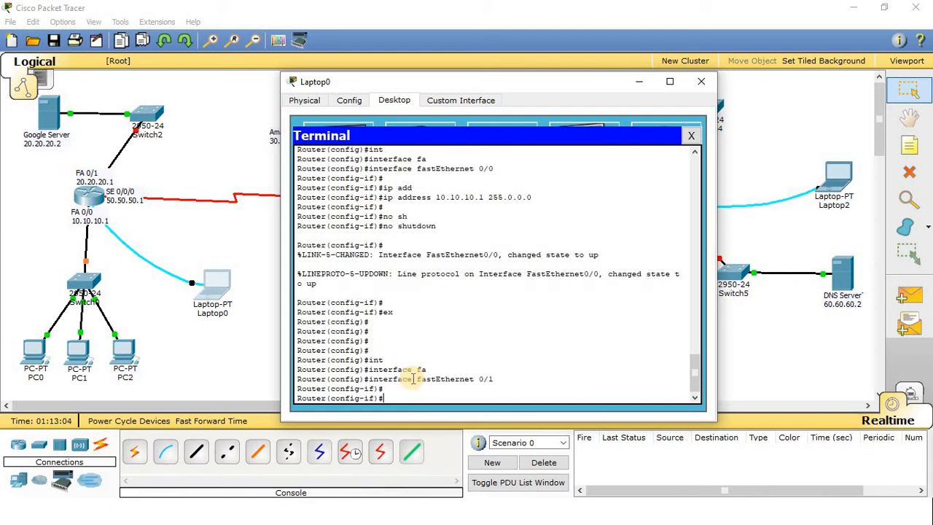
pyautogui.write('ip add')
pyautogui.press('Tab')
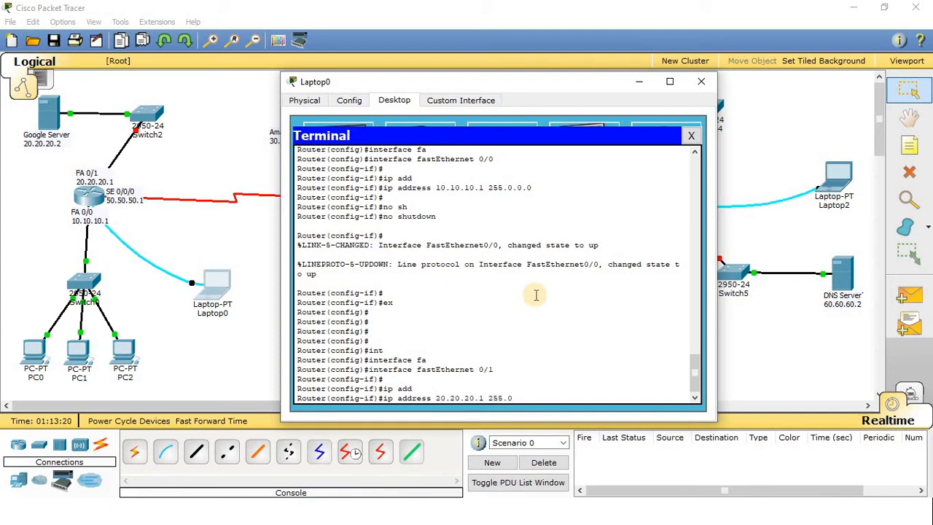
pyautogui.press('Return')
pyautogui.press('Return')
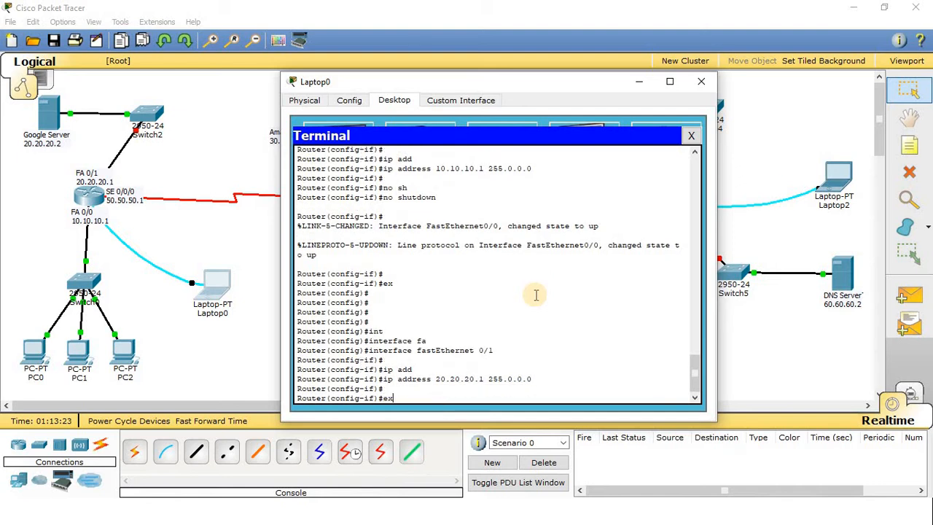
# - Exit to global configuration mode and re-enter the configuration of interface fastEthernet 0/1
pyautogui.write('ex')
pyautogui.press('Return')
pyautogui.press('Return')
pyautogui.press('Return')
pyautogui.press('Return')
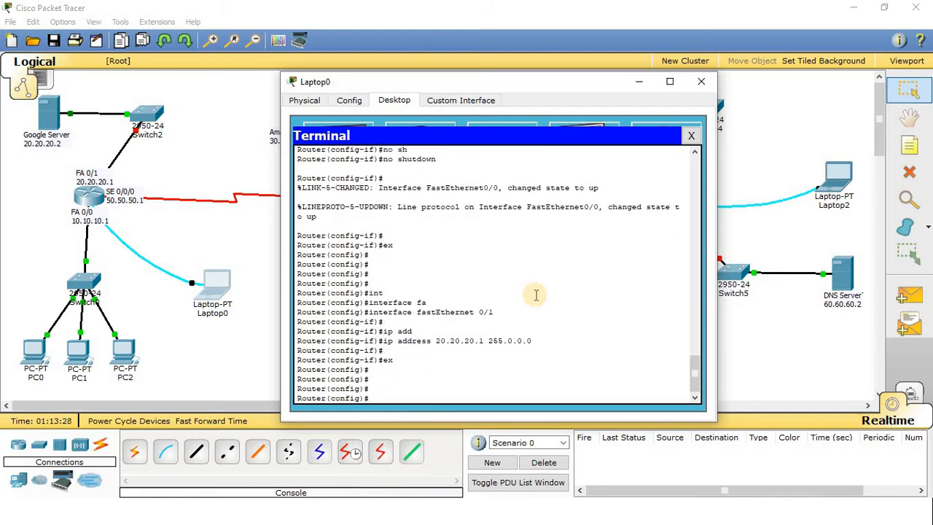
pyautogui.write('interface fastEthernet 0/1')
pyautogui.press('Return')
pyautogui.press('Return')
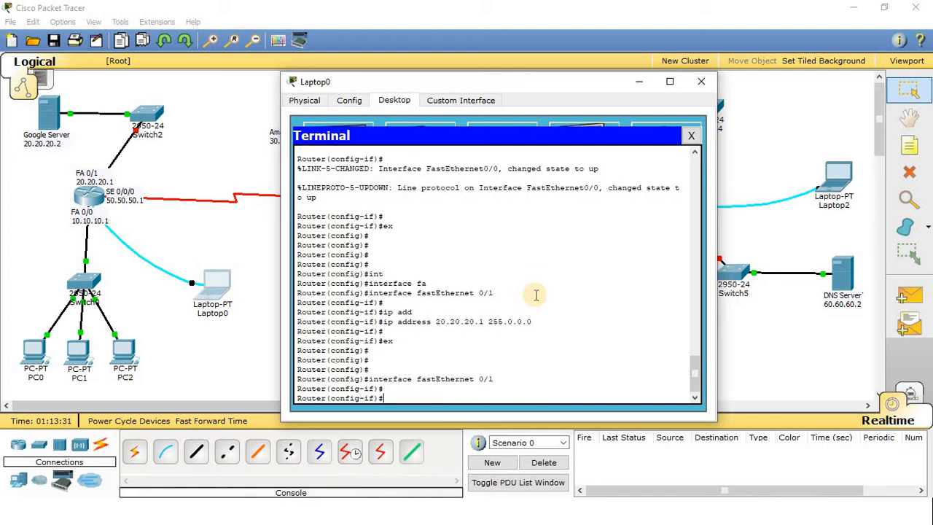
# - Enable fastEthernet 0/1 with no sh and exit to global configuration mode
pyautogui.write('no sh')
pyautogui.press('Return')
pyautogui.press('Return')
pyautogui.press('Return')
pyautogui.write('e')
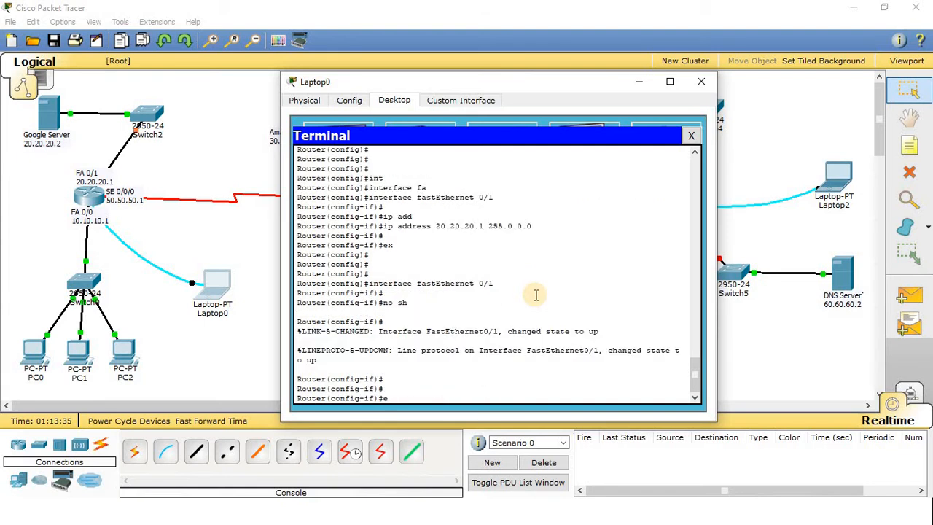
pyautogui.write('x')
pyautogui.press('Return')
pyautogui.press('Return')
pyautogui.press('Return')
pyautogui.press('Return')
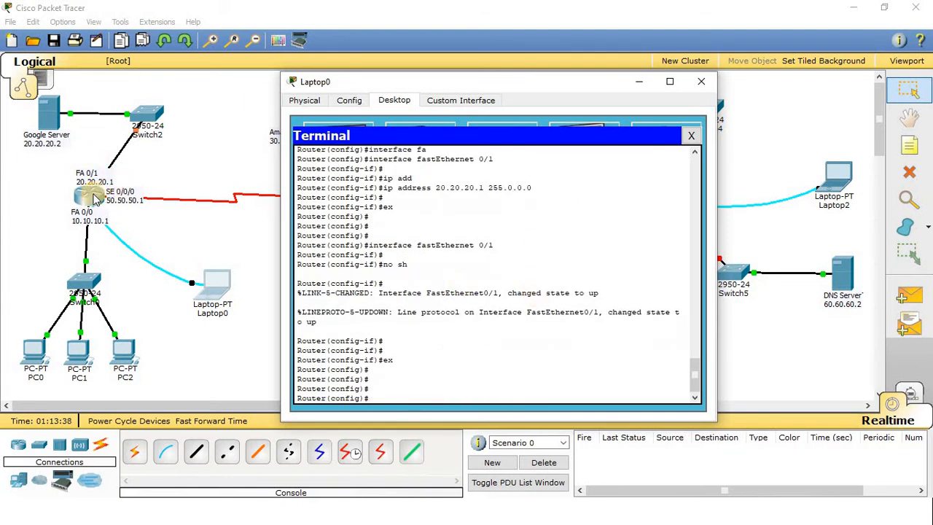
# - Assign IP address 50.50.50.1 with subnet mask 255.0.0.0 to Router0's serial 0/0/0 interface
pyautogui.write('int')
pyautogui.press('Tab')
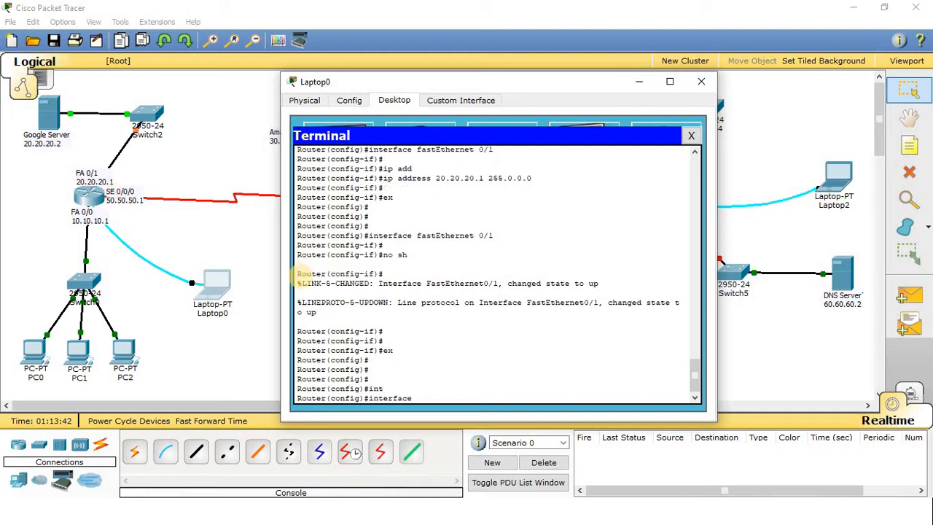
pyautogui.write('se')
pyautogui.press('Tab')
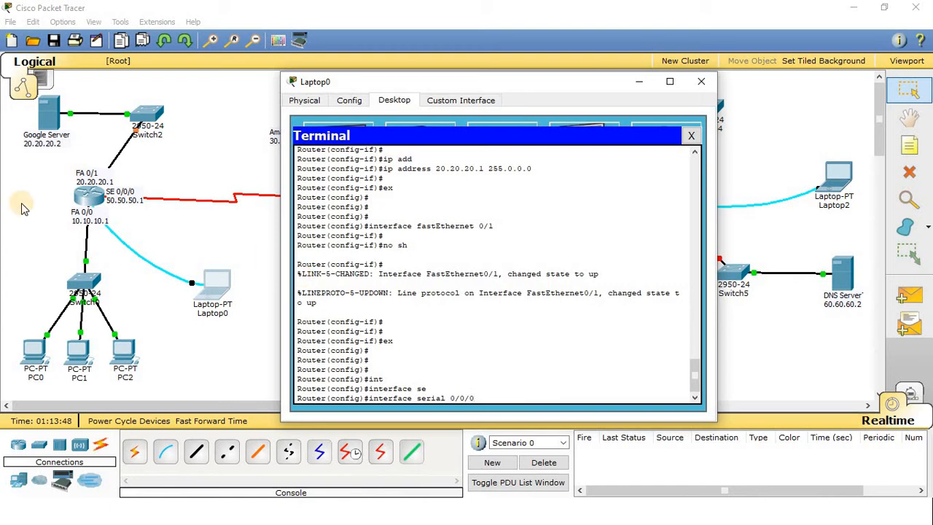
pyautogui.write('0/0/0')
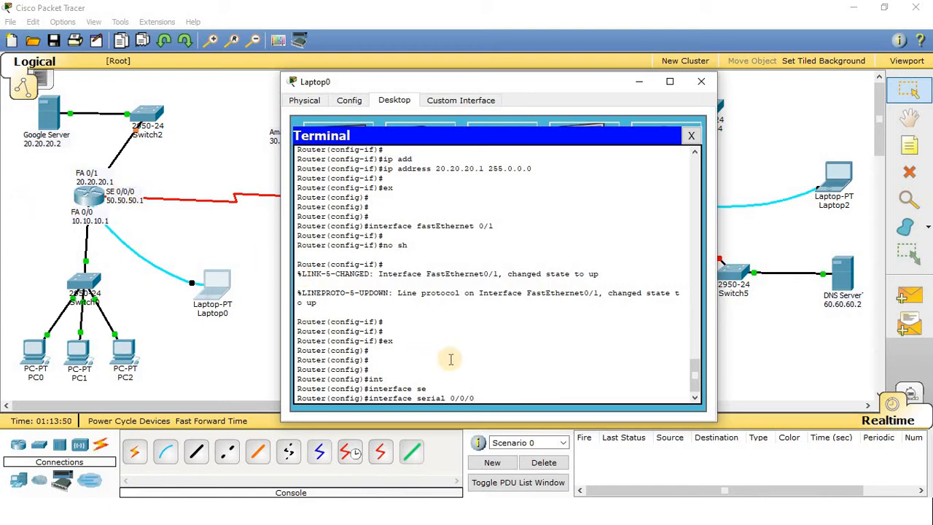
pyautogui.press('Return')
pyautogui.write('ip add')
pyautogui.press('Tab')
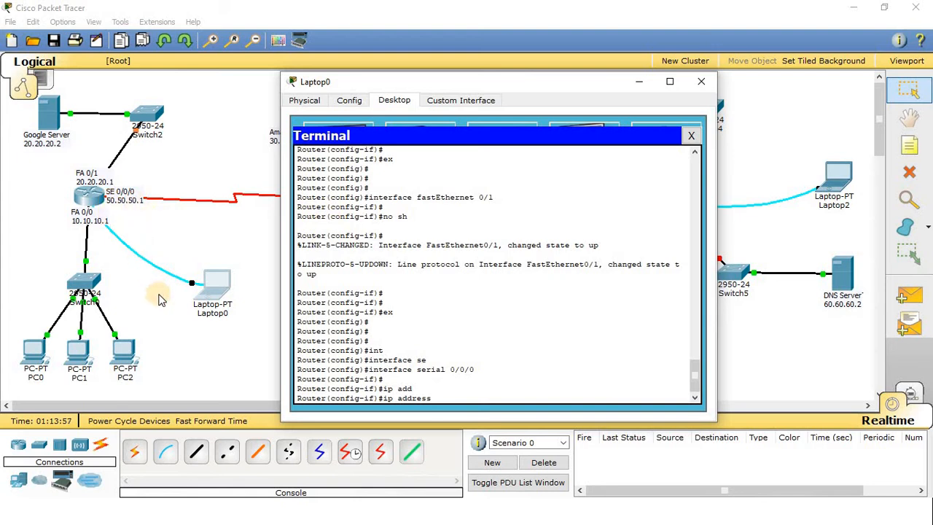
pyautogui.write('50.50.50.1 255.0.0.0')
pyautogui.press('Return')
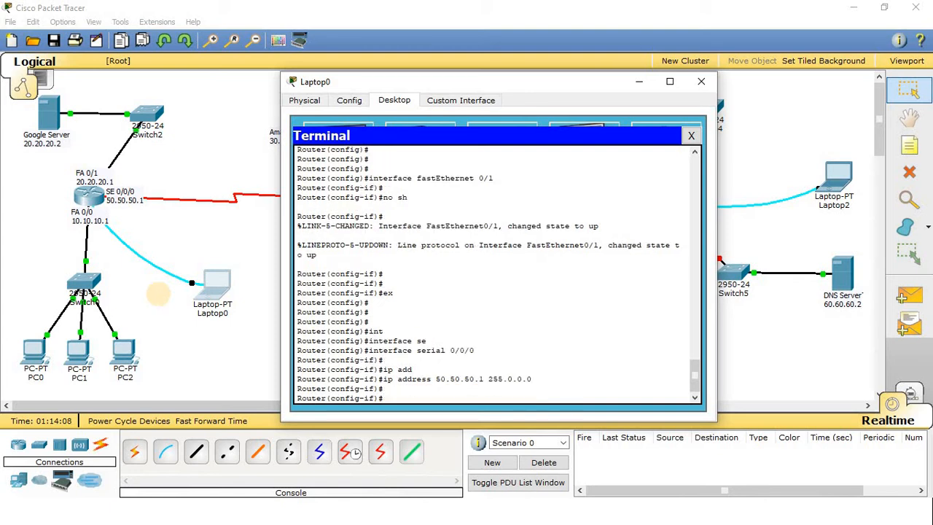
# - Enable Router0's serial 0/0/0 interface with no shutdown
pyautogui.write('no sh')
pyautogui.press('Return')
pyautogui.press('Return')
pyautogui.press('Return')
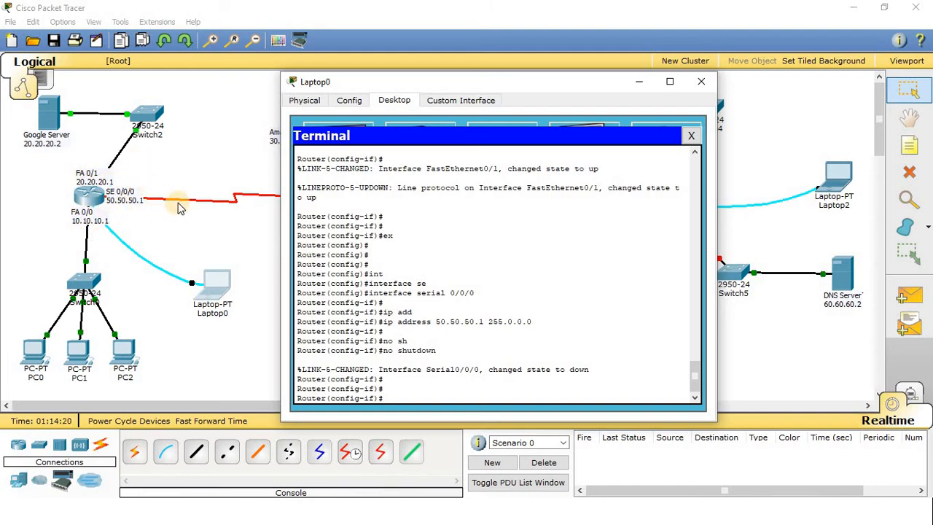
# - Set the clock rate of Router0's serial 0/0/0 interface to 64000
pyautogui.write('l')
pyautogui.press('Tab')
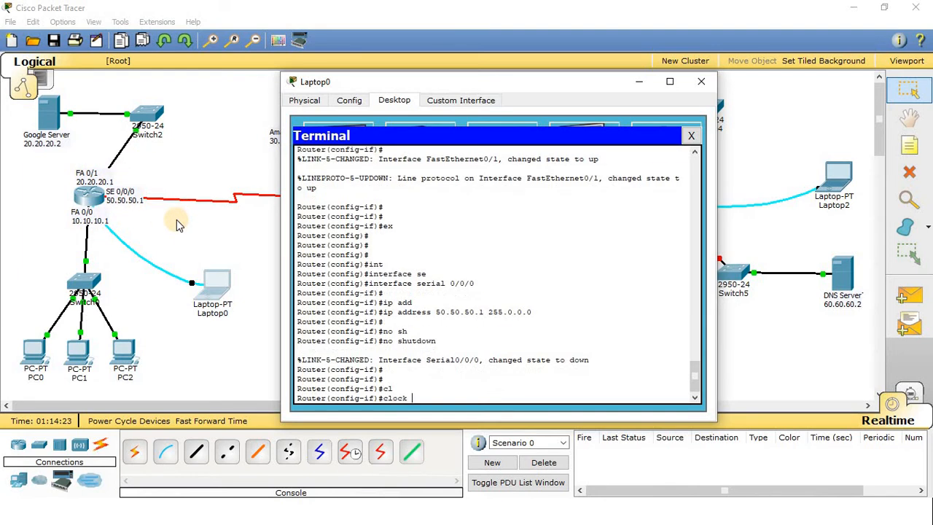
pyautogui.write('ra')
pyautogui.press('Tab')
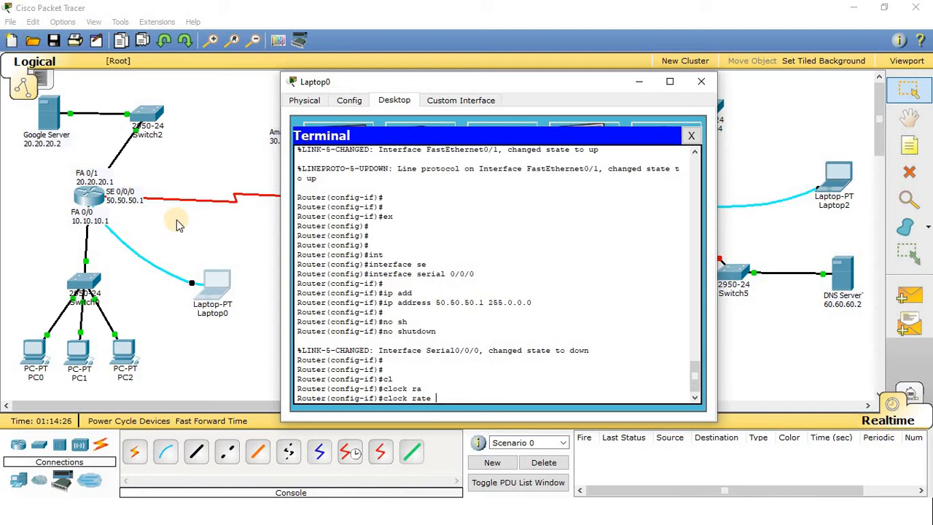
pyautogui.write('64000')
pyautogui.press('Return')
pyautogui.press('Return')
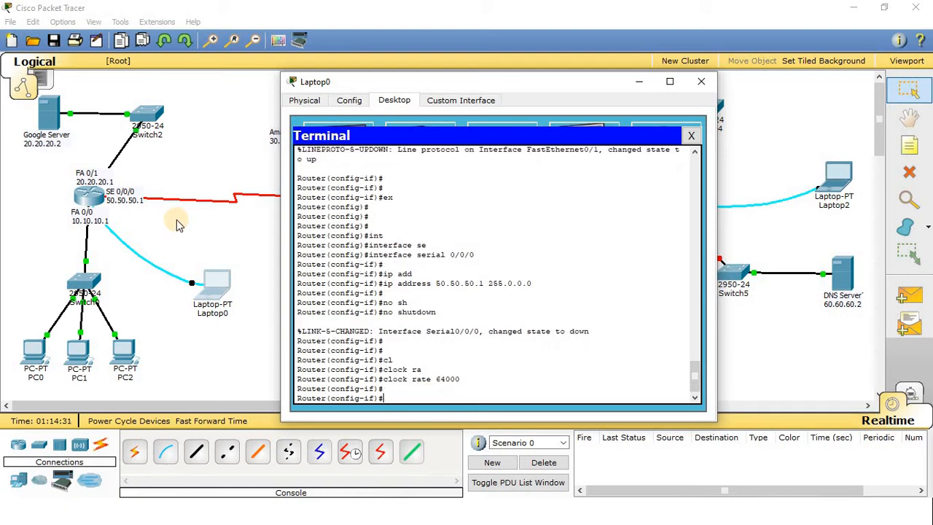
pyautogui.press('Return')
# - Exit to privileged mode on Router0 and save its configuration with wr
pyautogui.write('ex')
pyautogui.press('Return')
pyautogui.press('Return')
pyautogui.press('Return')
pyautogui.press('Return')
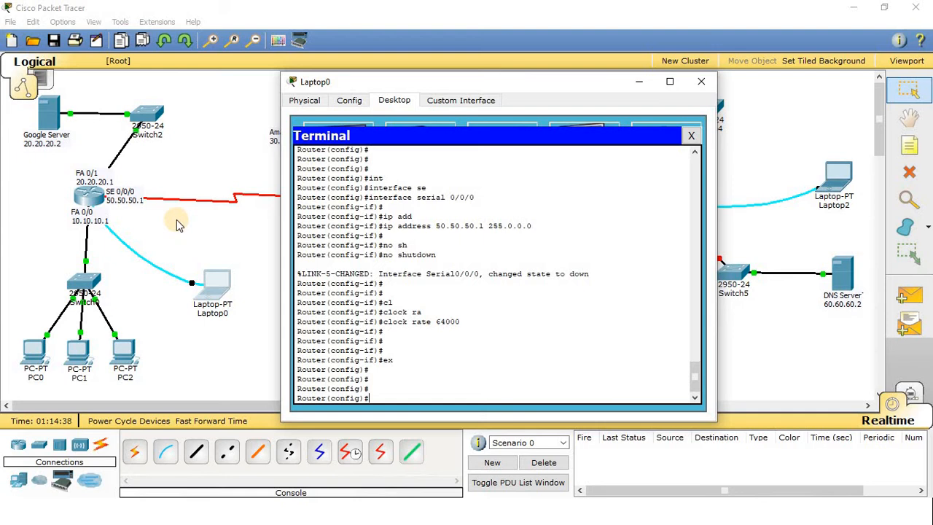
pyautogui.write('ex')
pyautogui.press('Return')
pyautogui.press('Return')
pyautogui.write('wr')
pyautogui.press('Return')
pyautogui.press('Return')
pyautogui.press('Return')
pyautogui.press('Return')
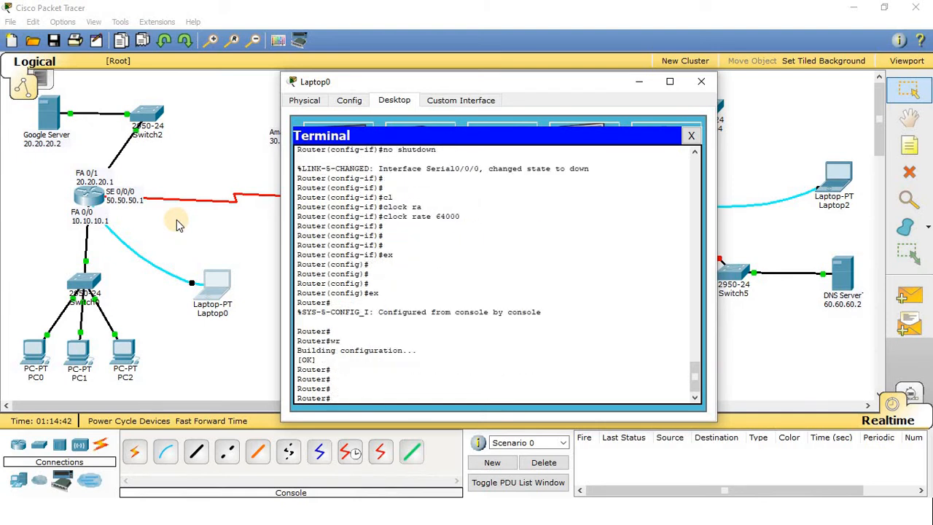
# - Log out of Router0's console session and close the Laptop0 window
pyautogui.write('ex')
pyautogui.press('Return')
pyautogui.press('Return')
pyautogui.press('Return')
pyautogui.click(702, 82)
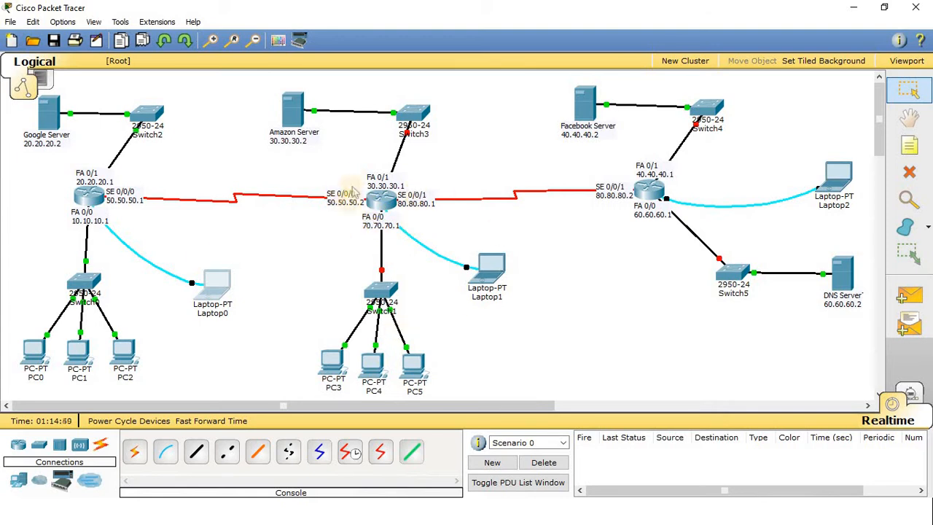
# - Open Laptop1's terminal and enter privileged mode, followed by global configuration mode, on the middle router
pyautogui.click(493, 268)
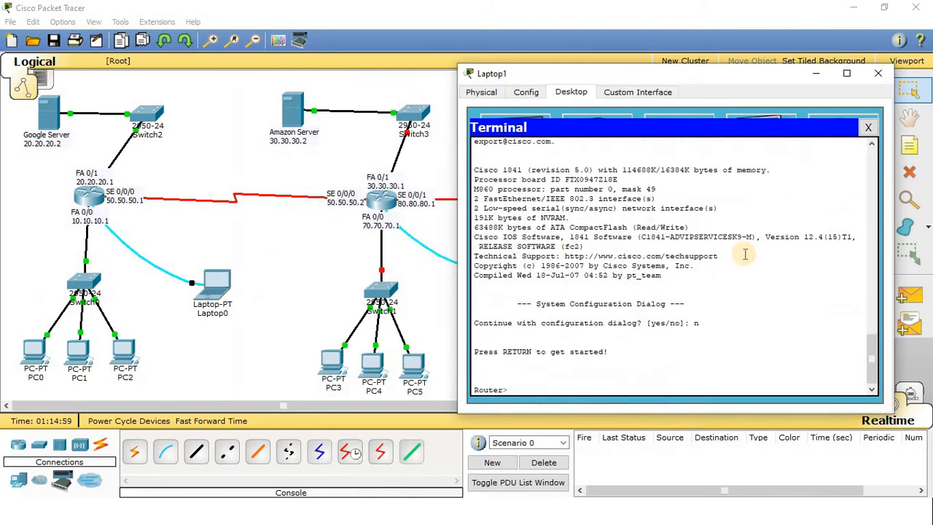
pyautogui.write('en')
pyautogui.press('Return')
pyautogui.press('Return')
pyautogui.press('Return')
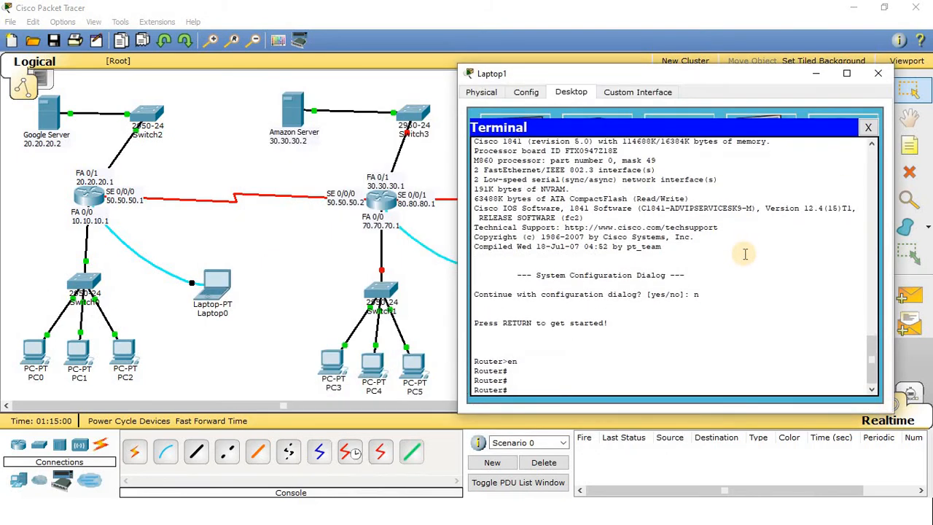
pyautogui.write('conf')
pyautogui.press('Tab')
pyautogui.write('ter')
pyautogui.press('Return')
pyautogui.press('Return')
pyautogui.press('Return')
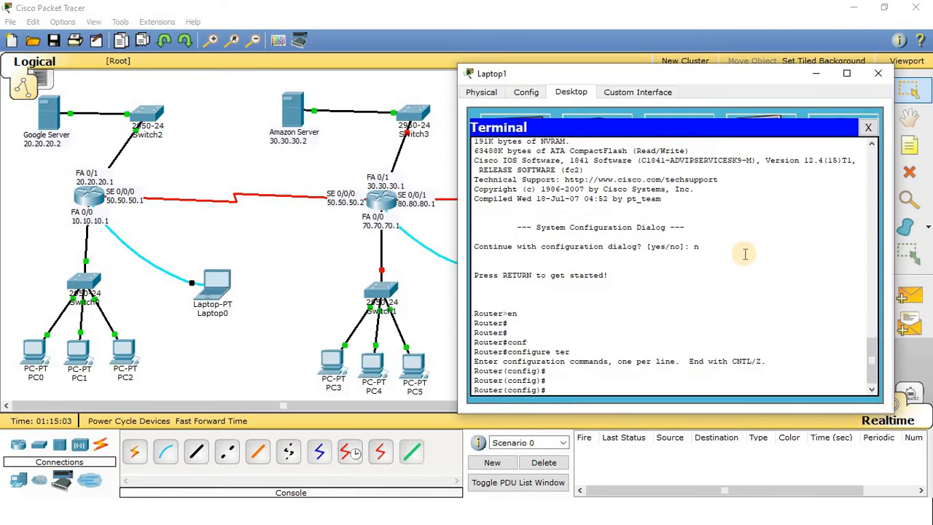
# - Enter the configuration of interface fastEthernet 0/0 on the middle router
pyautogui.write('int')
pyautogui.press('Tab')
pyautogui.write('fa')
pyautogui.press('Tab')
pyautogui.write('0/0')
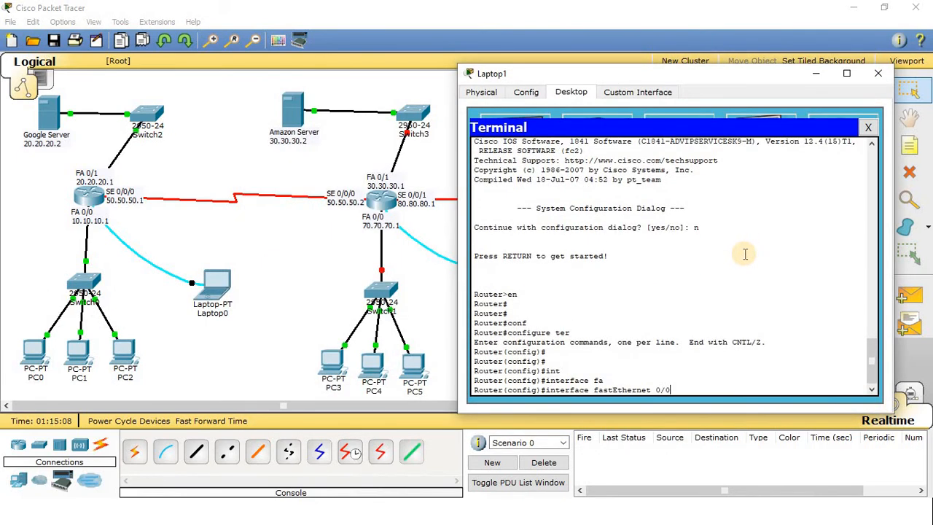
pyautogui.press('Return')
pyautogui.press('Return')
pyautogui.press('Return')
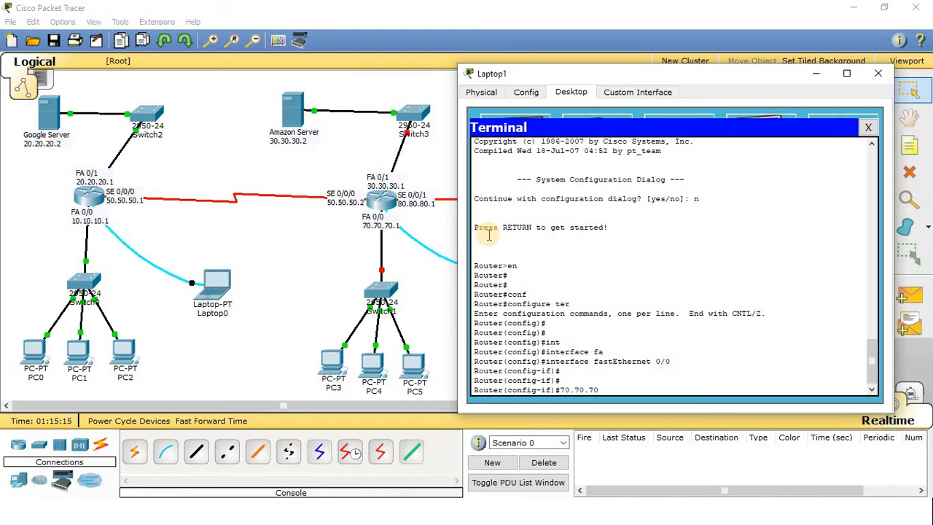
# - Assign IP address 70.70.70.1 with subnet mask 255.0.0.0 to the middle router's fastEthernet 0/0 and enable it with no shutdown
pyautogui.write('.')
pyautogui.press('BackSpace')
pyautogui.press('BackSpace')
pyautogui.press('BackSpace')
pyautogui.press('BackSpace')
pyautogui.press('BackSpace')
pyautogui.press('BackSpace')
pyautogui.press('BackSpace')
pyautogui.press('BackSpace')
pyautogui.write('ip add')
pyautogui.press('Tab')
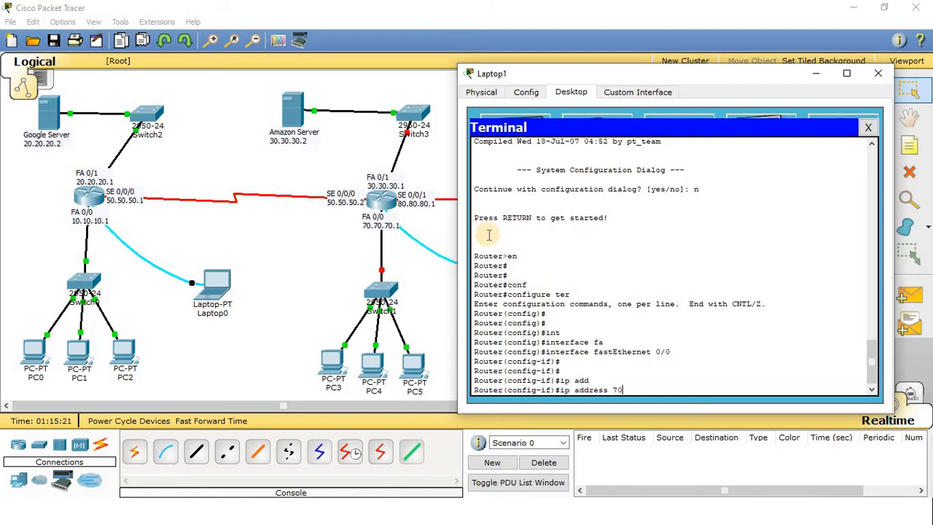
pyautogui.write('70.70.70.1 255.0.0.0')
pyautogui.press('Return')
pyautogui.press('Return')
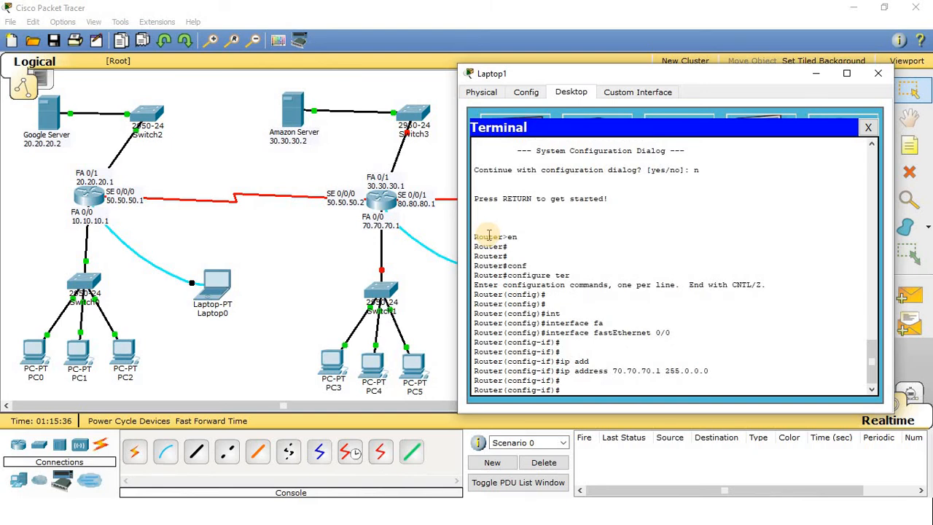
pyautogui.write('n')
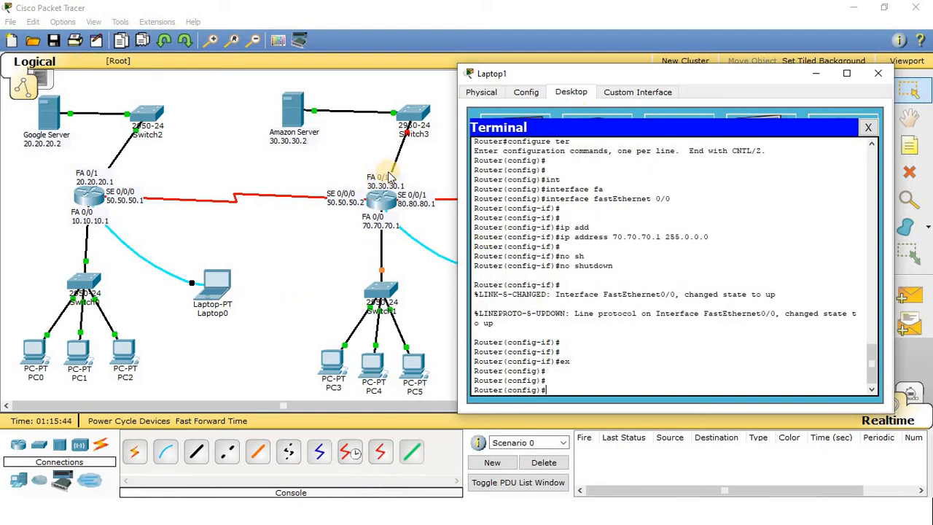
# - Enter the configuration of interface fastEthernet 0/1 on the middle router
pyautogui.write('int')
pyautogui.press('Tab')
pyautogui.write('f')
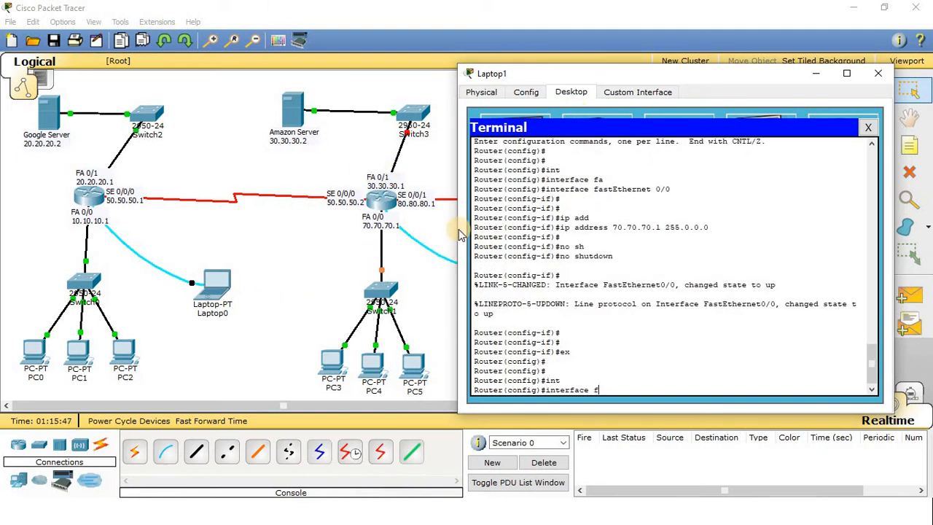
pyautogui.write('a')
pyautogui.press('Tab')
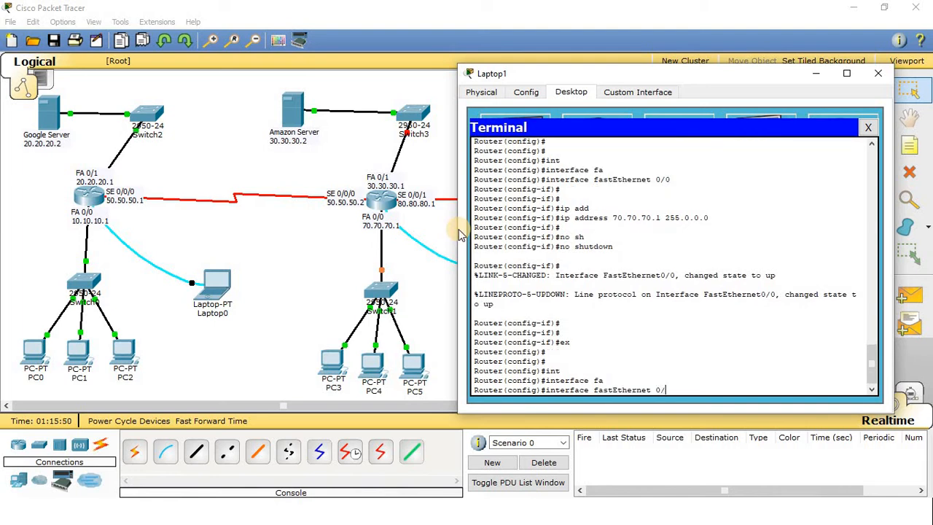
pyautogui.write('0/1')
pyautogui.press('Return')
pyautogui.press('Return')
# - Assign IP address 30.30.30.1 with subnet mask 255.0.0.0 to the middle router's fastEthernet 0/1
pyautogui.write('ip add')
pyautogui.press('Tab')
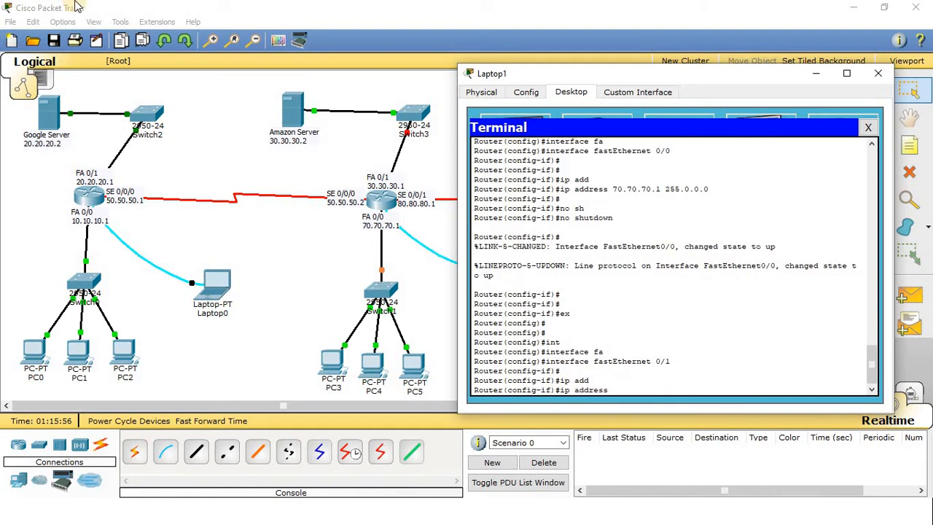
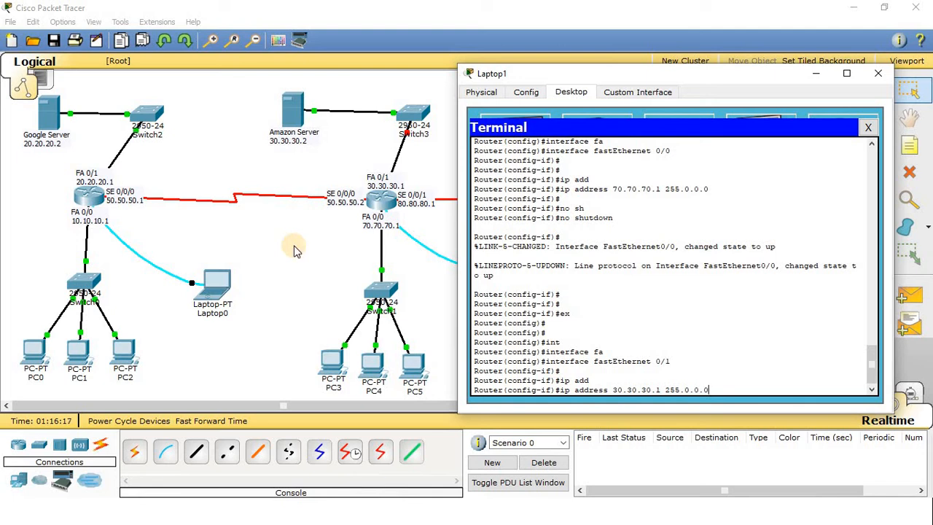
pyautogui.press('Return')
pyautogui.press('Return')
pyautogui.press('Return')
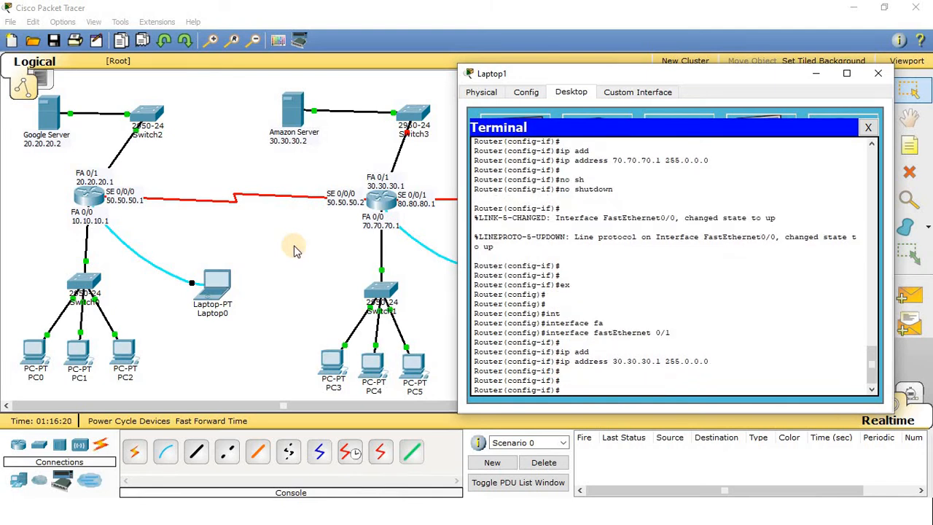
# - Enable the middle router's fastEthernet 0/1 with no shutdown and exit to global configuration mode
pyautogui.write('no sh')
pyautogui.press('Tab')
pyautogui.press('Return')
pyautogui.press('Return')
pyautogui.press('Return')
pyautogui.write('ex')
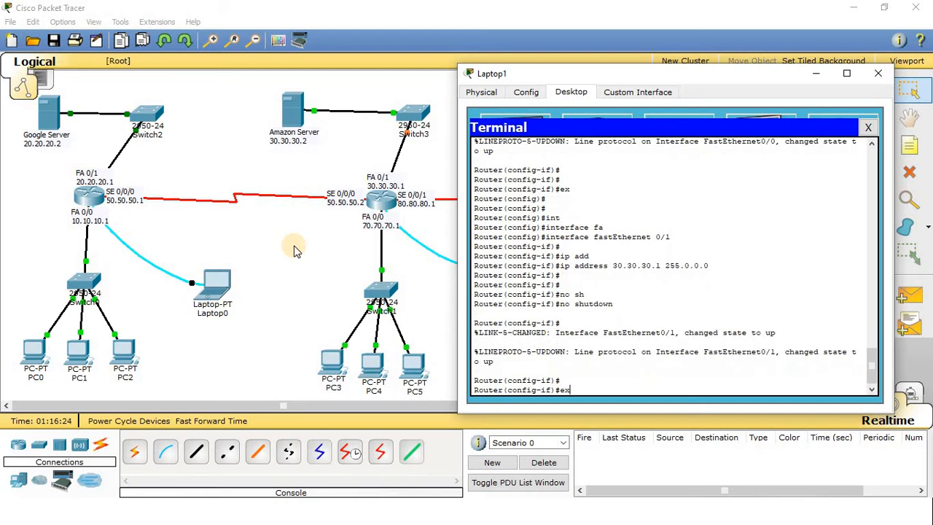
pyautogui.press('Return')
pyautogui.press('Return')
pyautogui.press('Return')
pyautogui.press('Return')
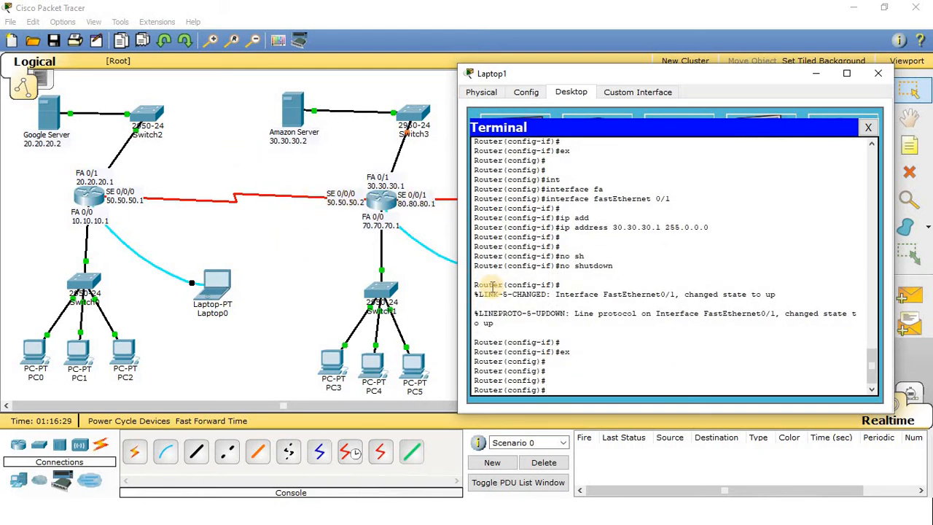
# - Enter the configuration of interface serial 0/0/0 on the middle router
pyautogui.write('int')
pyautogui.press('Tab')
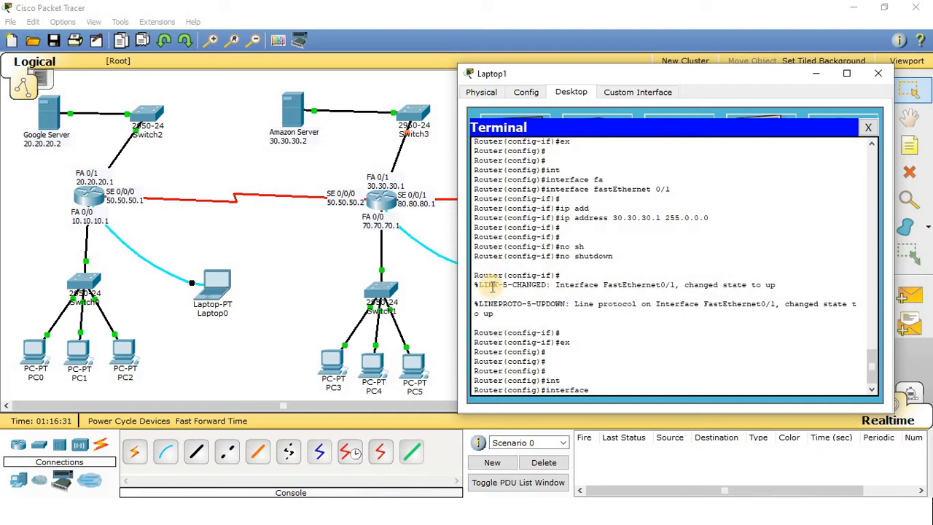
pyautogui.write('se')
pyautogui.press('Tab')
pyautogui.write('0/0/')
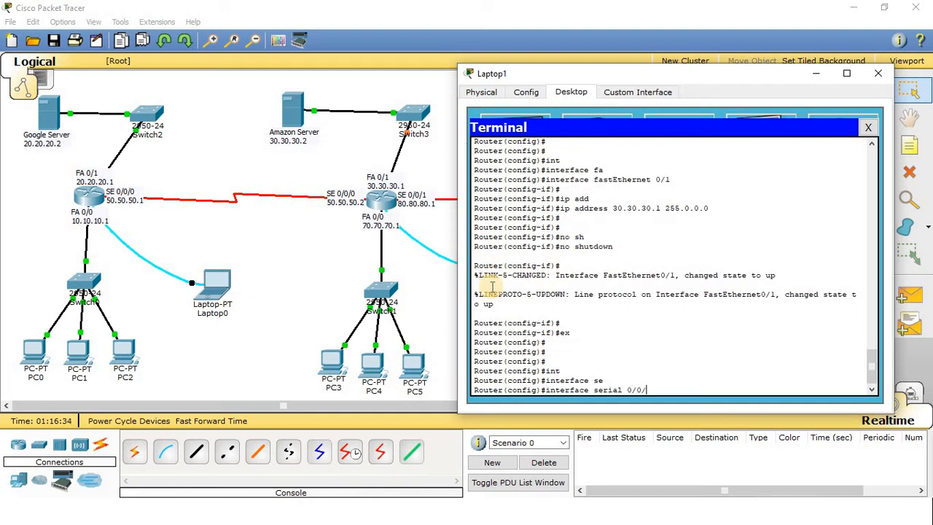
pyautogui.write('0')
pyautogui.press('Return')
pyautogui.press('Return')
pyautogui.press('Return')
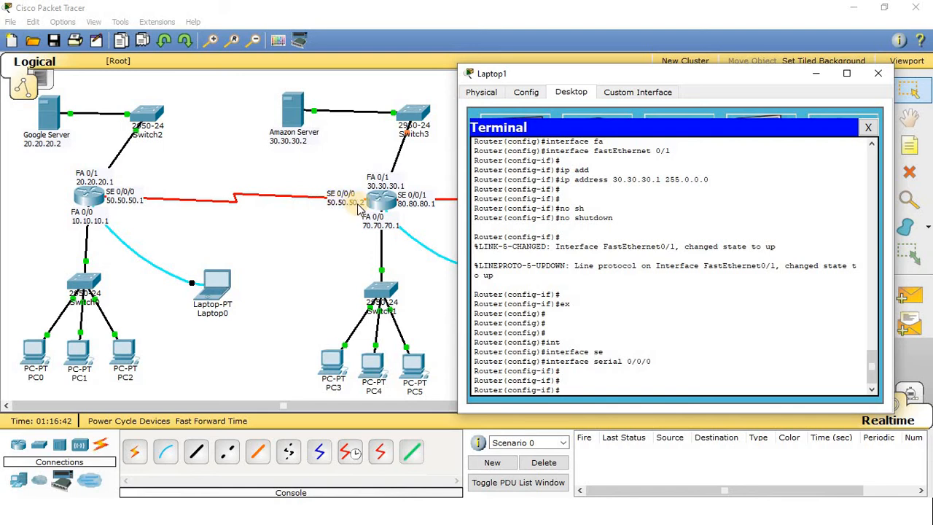
# - Assign IP address 50.50.50.2 with subnet mask 255.0.0.0 to the middle router's serial 0/0/0 interface
pyautogui.write('ip')
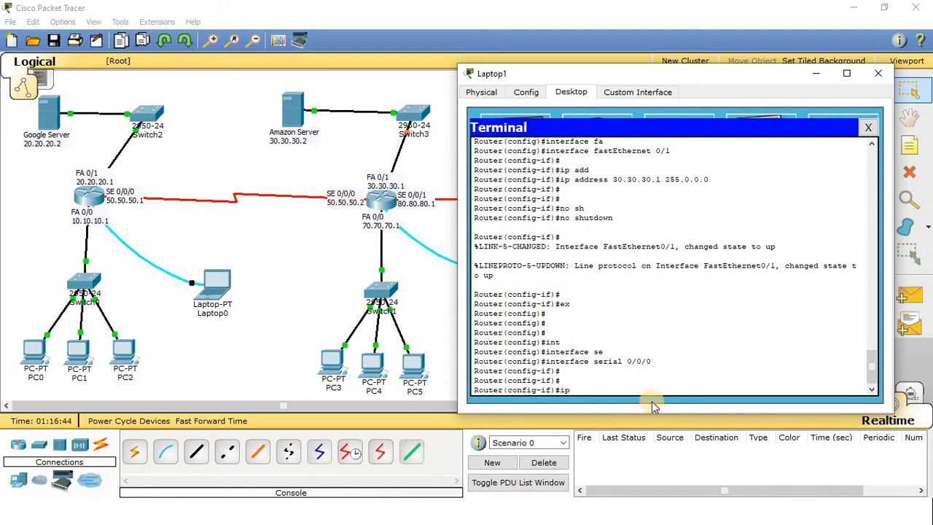
pyautogui.write(' add')
pyautogui.press('Tab')
pyautogui.write('50')
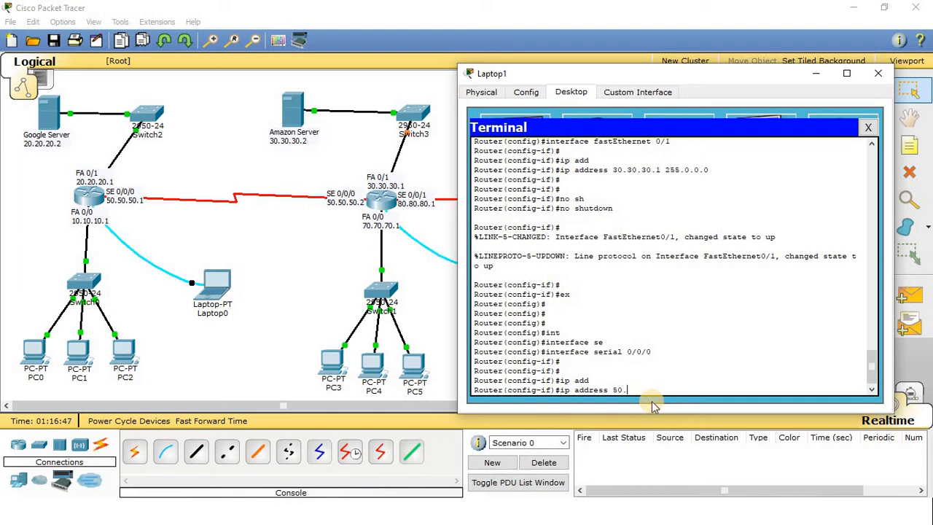
pyautogui.write('.50.50.2 255.0.0.0')
pyautogui.press('Return')
pyautogui.press('Return')
# - Enable the middle router's serial 0/0/0 interface with no shutdown and exit to global configuration mode
pyautogui.write('no')
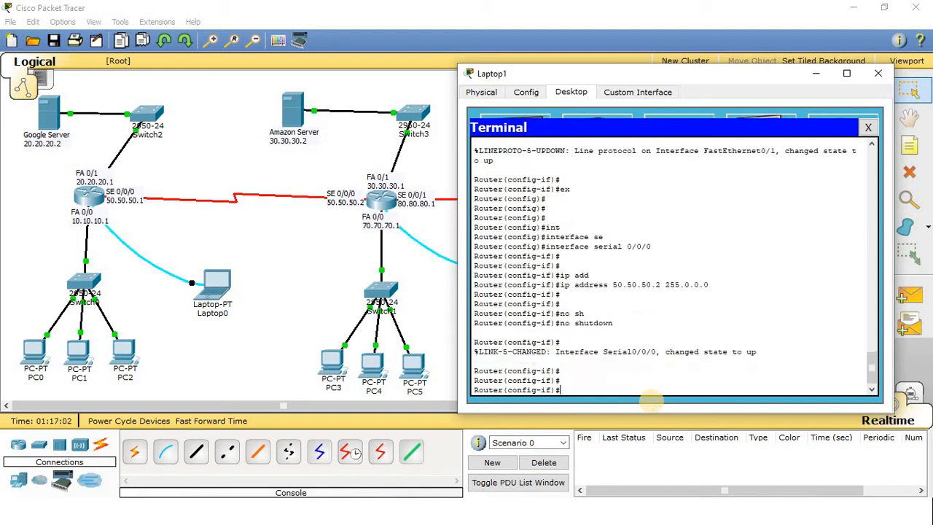
pyautogui.press('Return')
pyautogui.press('Return')
pyautogui.press('Return')
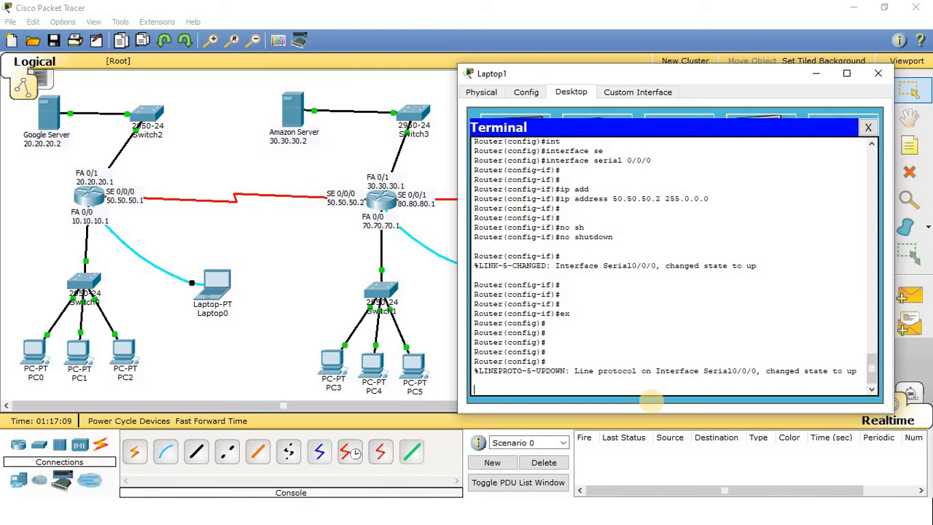
pyautogui.press('Return')
pyautogui.press('Return')
# - Enter the configuration of interface serial 0/0/1 on the middle router
pyautogui.write('int')
pyautogui.press('Tab')
pyautogui.press('Tab')
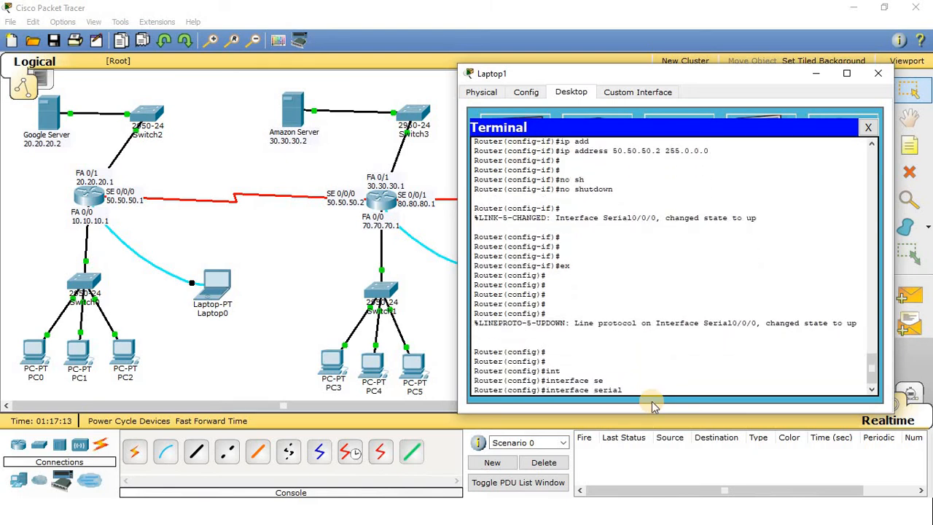
pyautogui.write('0/0/1')
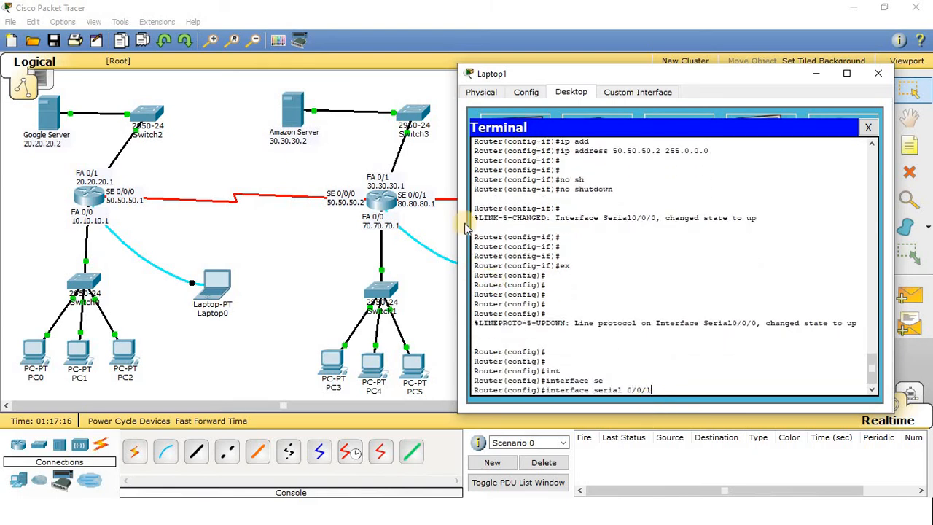
pyautogui.press('Return')
pyautogui.press('Return')
pyautogui.press('Return')
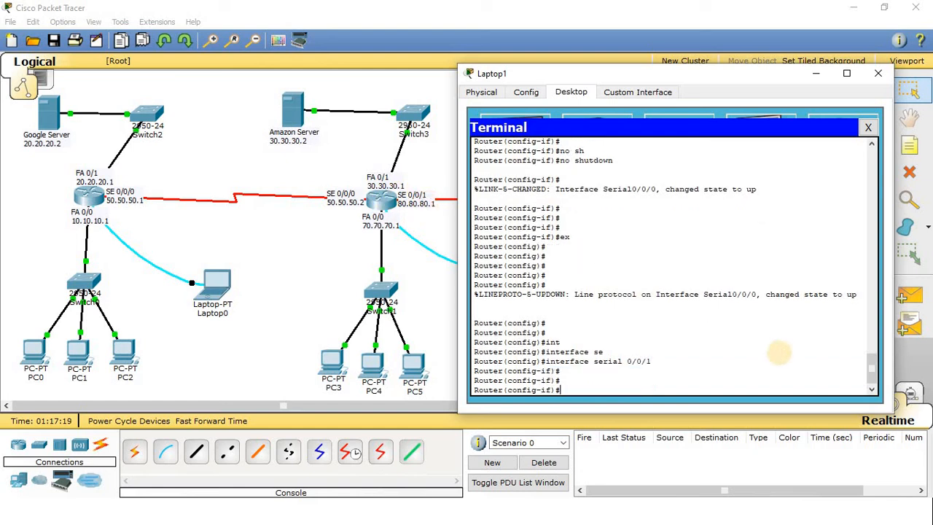
# - Assign IP address 80.80.80.1 with subnet mask 255.0.0.0 to the middle router's serial 0/0/1 interface
pyautogui.write('ip add')
pyautogui.press('Tab')
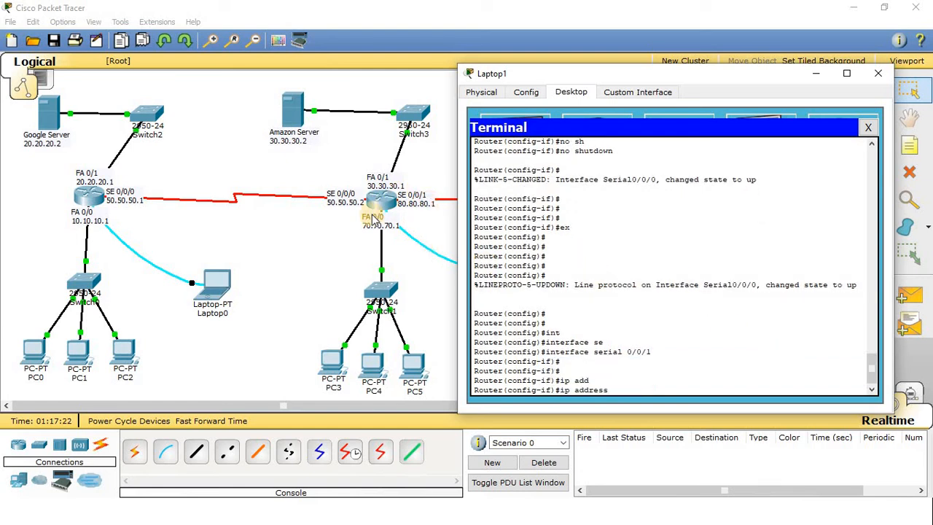
pyautogui.write('80')
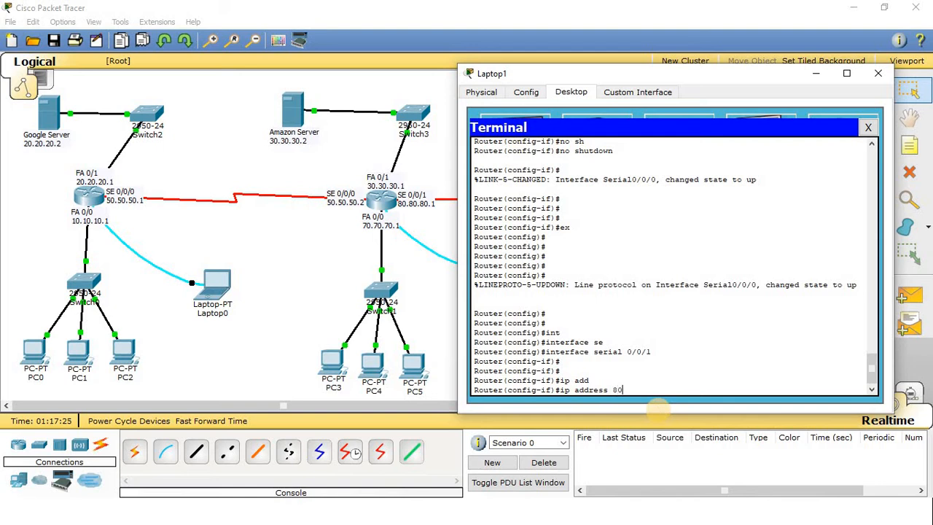
pyautogui.write('.80.80.1 255.0.0.0')
pyautogui.press('Return')
pyautogui.press('Return')
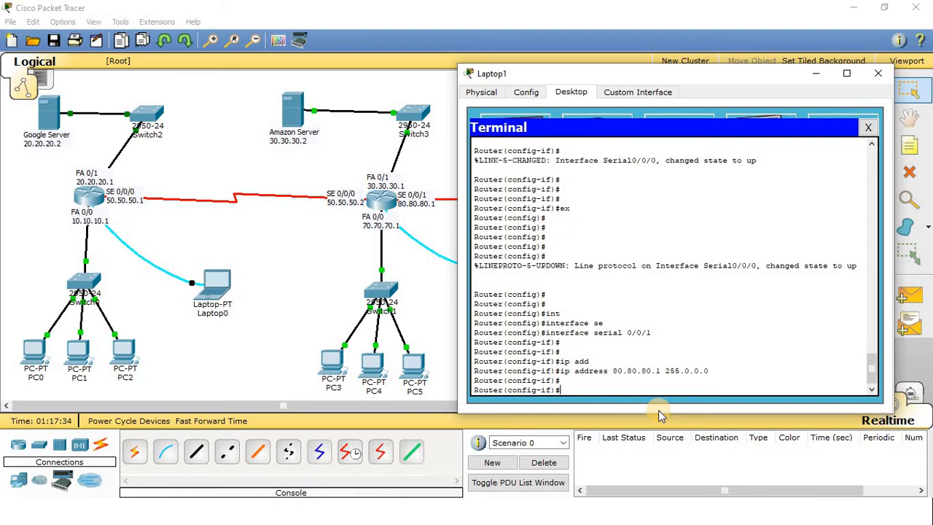
# - Enable the middle router's serial 0/0/1 interface with no shutdown
pyautogui.write('no shutdown')
pyautogui.press('Return')
pyautogui.press('Return')
pyautogui.press('Return')
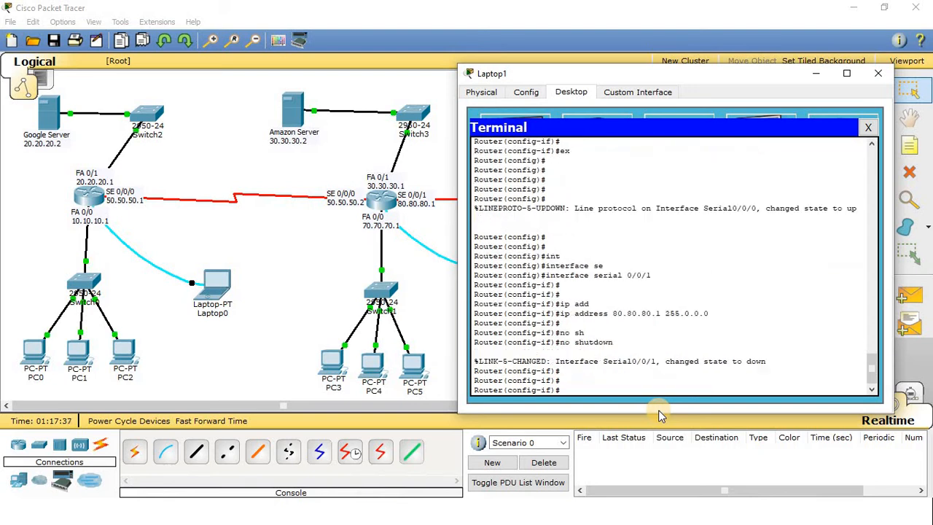
# - Set the clock rate of the middle router's serial 0/0/1 interface to 64000
pyautogui.moveTo(709, 78); pyautogui.dragTo(788, 141)
pyautogui.moveTo(791, 216); pyautogui.dragTo(733, 254)
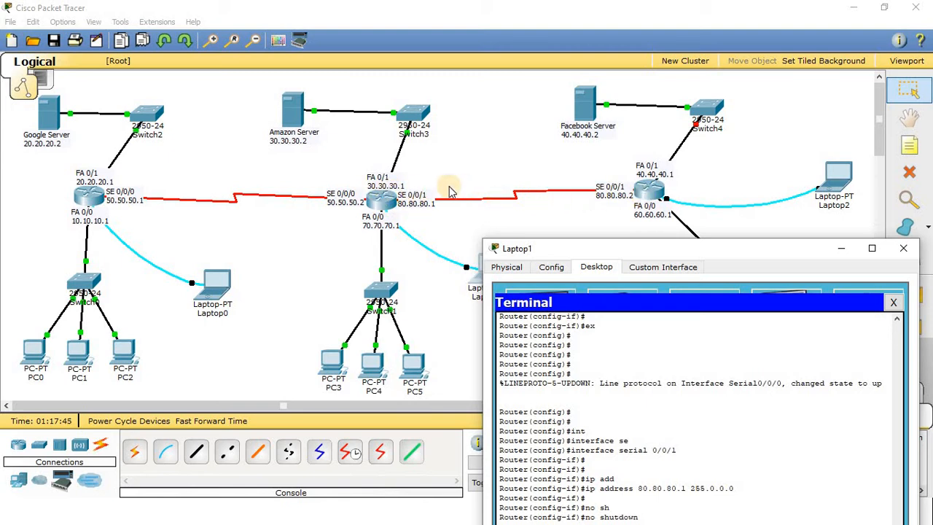
pyautogui.moveTo(646, 243); pyautogui.dragTo(618, 71)
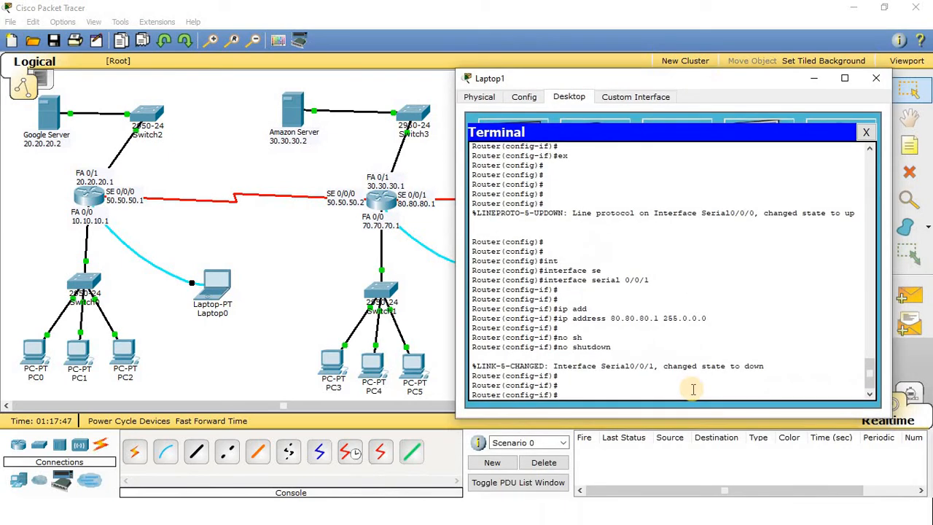
pyautogui.write('cl')
pyautogui.press('Tab')
pyautogui.write('ra')
pyautogui.press('Tab')
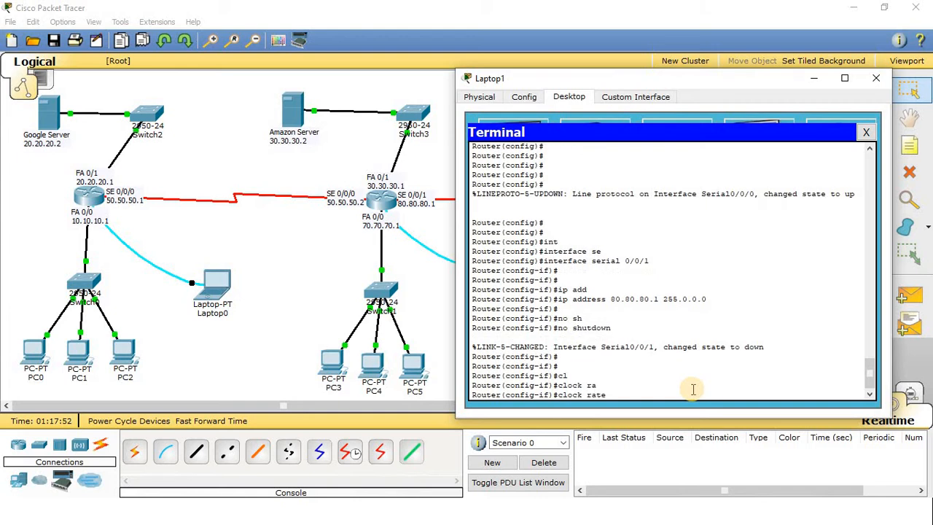
pyautogui.write('64000')
pyautogui.press('Return')
pyautogui.press('Return')
pyautogui.press('Return')
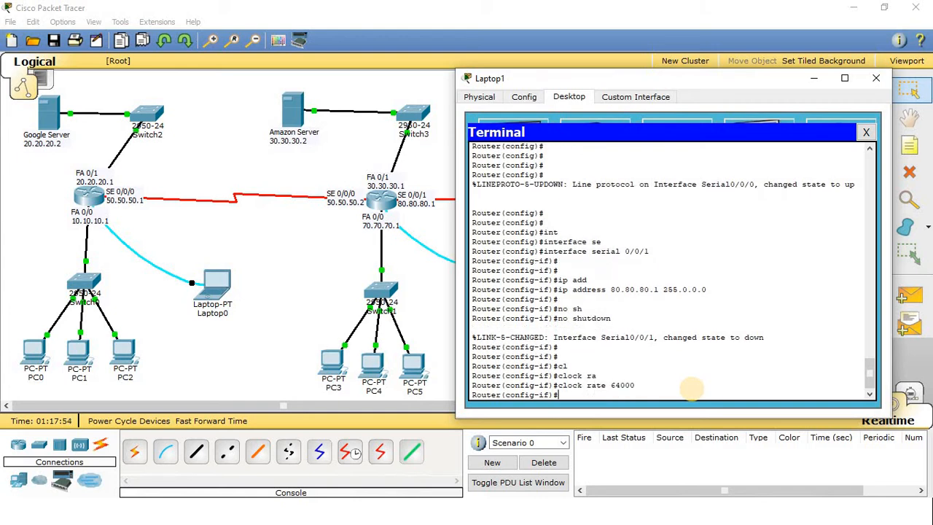
# - Exit the middle router's serial 0/0/1 interface configuration to global configuration mode
pyautogui.write('ex')
pyautogui.press('Return')
pyautogui.press('Return')
pyautogui.press('Return')
pyautogui.press('Return')
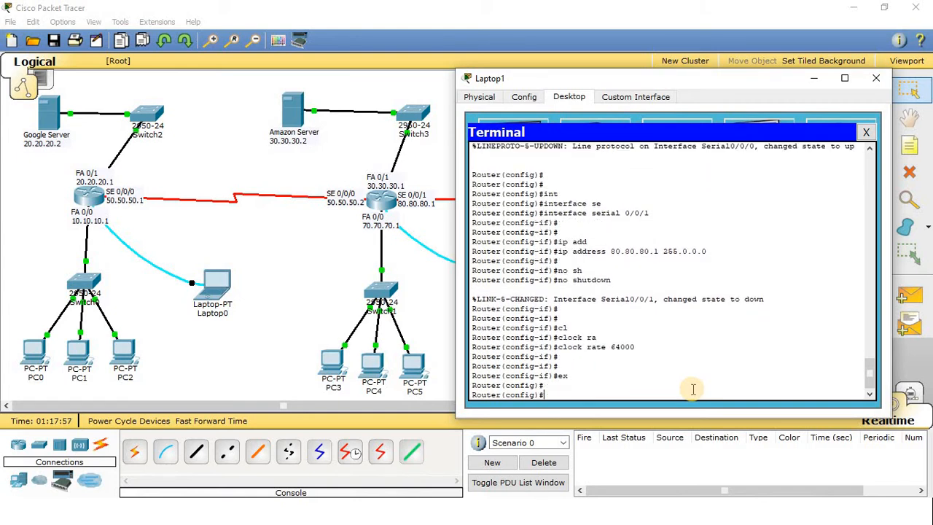
# - Save the middle router's configuration from privileged mode with wr, then end the console session and close Laptop1
pyautogui.moveTo(708, 79); pyautogui.dragTo(709, 262)
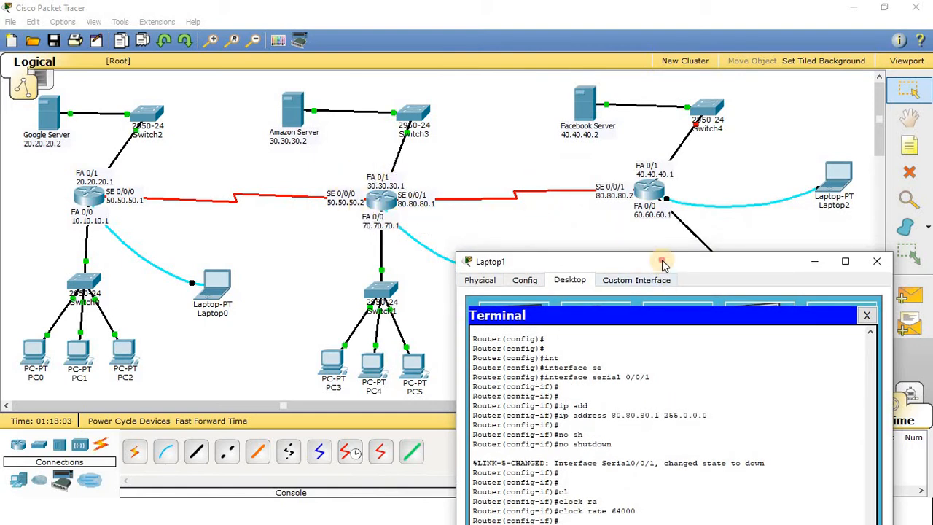
pyautogui.moveTo(664, 262); pyautogui.dragTo(614, 74)
pyautogui.write('wr')
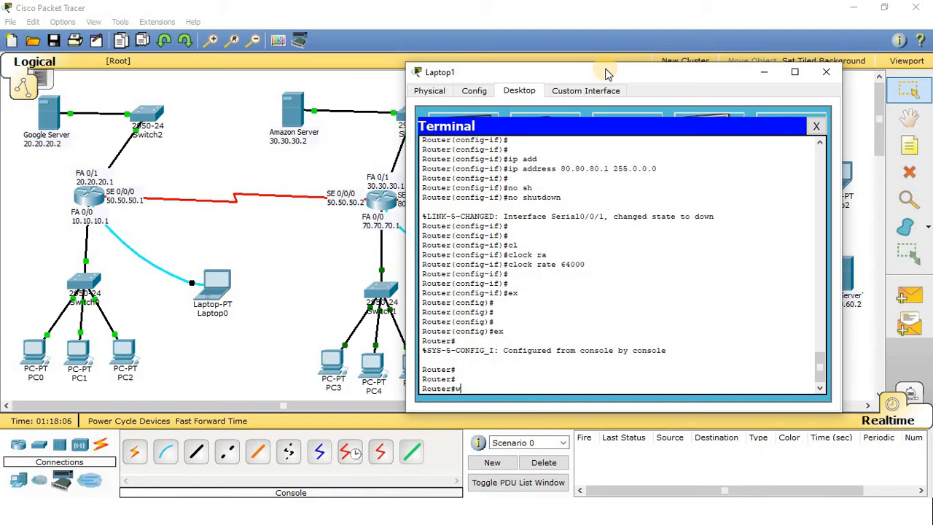
pyautogui.press('Return')
pyautogui.press('Return')
pyautogui.press('Return')
pyautogui.write('ex')
pyautogui.press('Return')
pyautogui.press('Return')
pyautogui.press('Return')
pyautogui.press('Return')
pyautogui.press('Return')
pyautogui.click(826, 72)
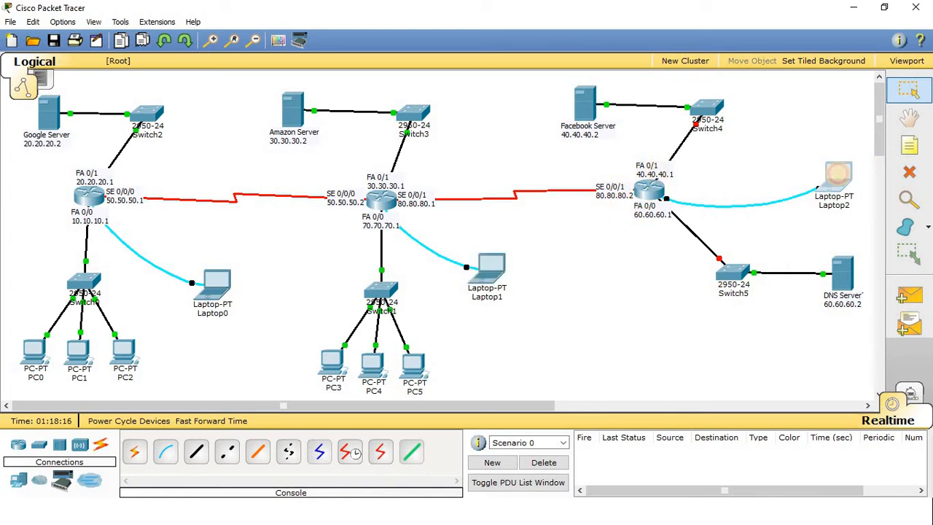
# - Open a terminal session to the third router from Laptop2 with the default port settings
pyautogui.click(839, 175)
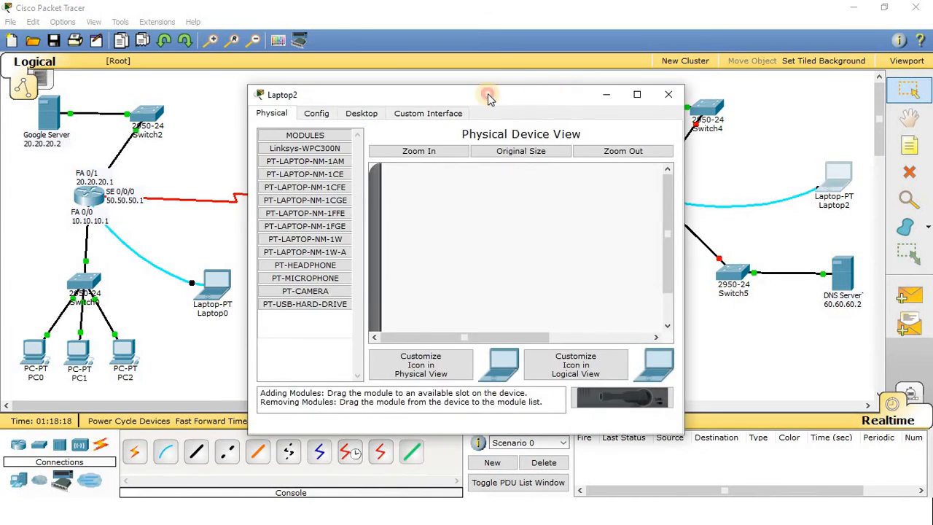
pyautogui.moveTo(487, 95); pyautogui.dragTo(276, 80)
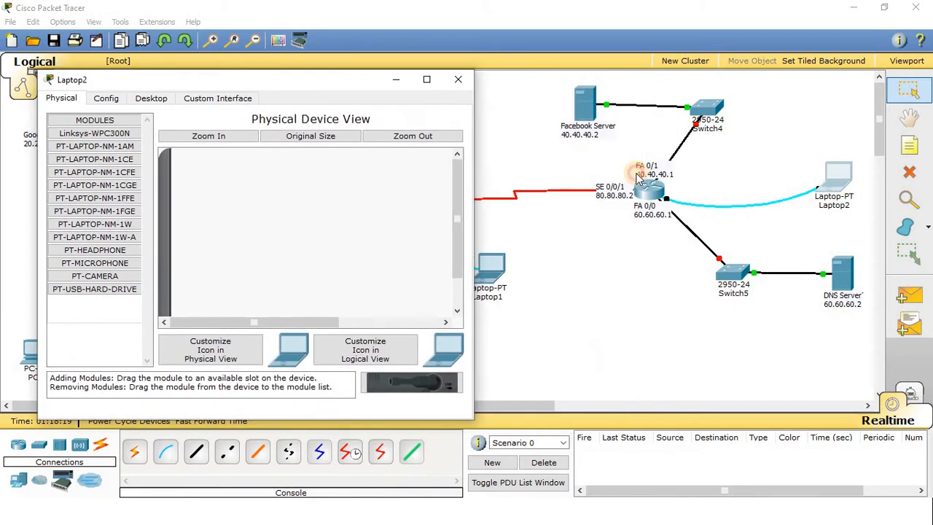
pyautogui.click(150, 97)
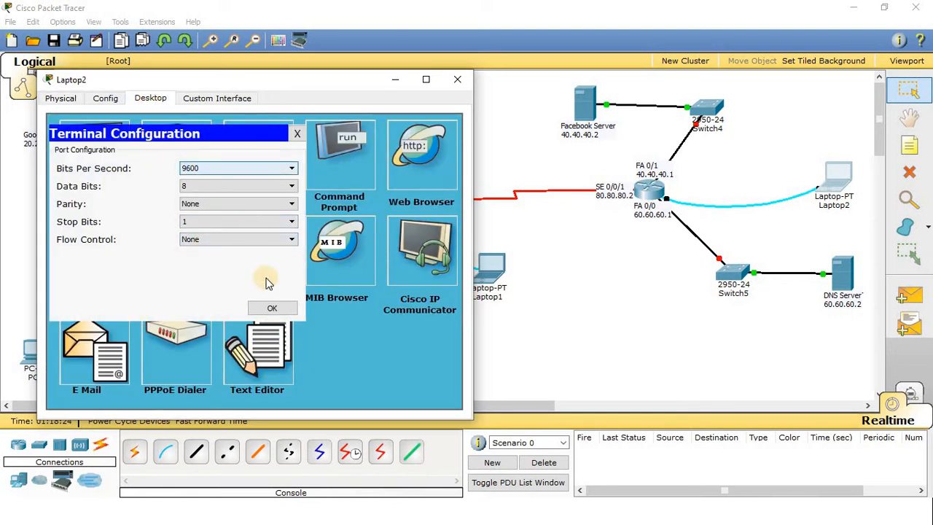
pyautogui.click(272, 308)
# - Enter global configuration mode on the third router with configure terminal
pyautogui.write('co')
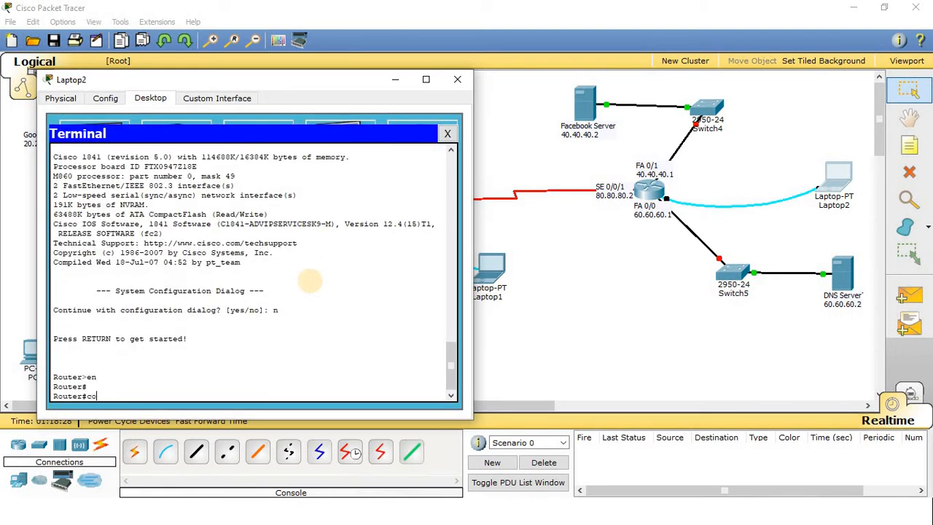
pyautogui.write('nf')
pyautogui.press('Tab')
pyautogui.write('ter')
pyautogui.press('Tab')
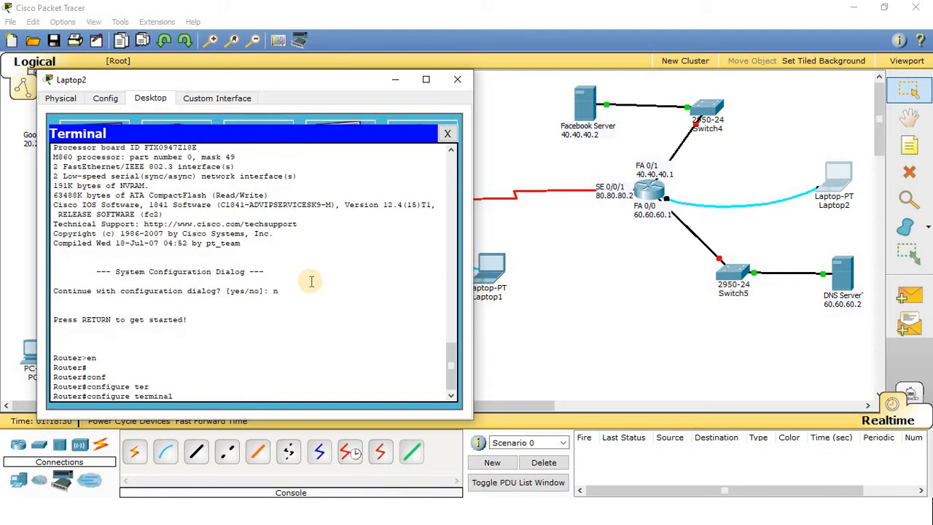
pyautogui.press('Return')
pyautogui.press('Return')
# - Enter the configuration of interface FastEthernet 0/0 on the third router
pyautogui.write('int')
pyautogui.press('Tab')
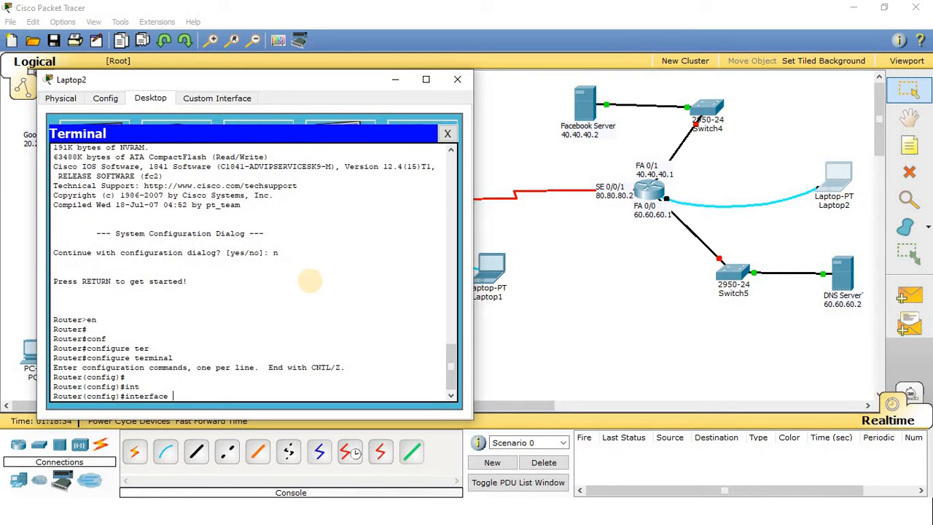
pyautogui.write('fa')
pyautogui.press('Tab')
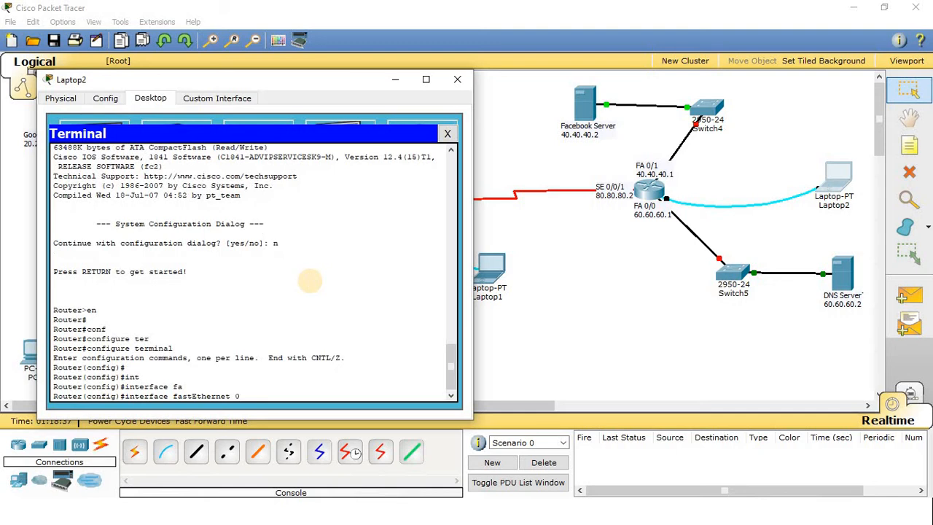
pyautogui.write('0/0')
pyautogui.press('Return')
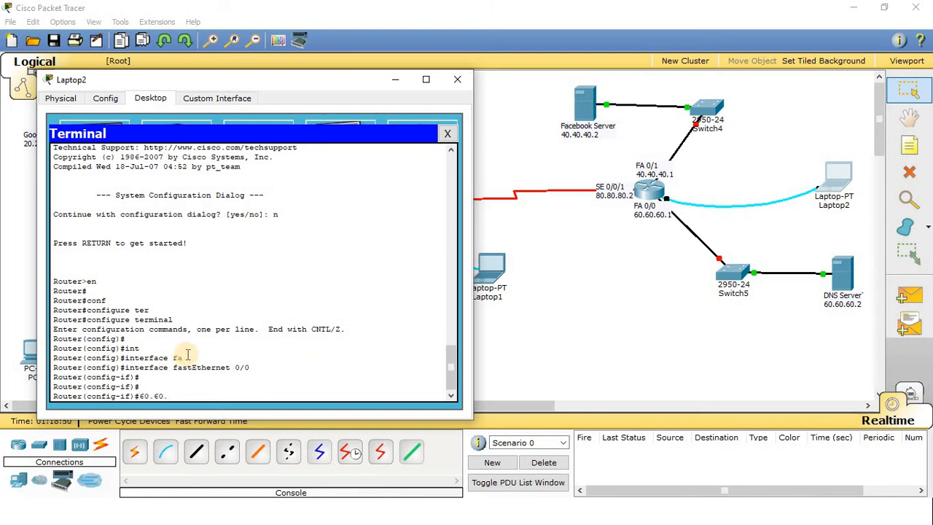
pyautogui.write('60.')
pyautogui.press('BackSpace')
pyautogui.press('BackSpace')
pyautogui.press('BackSpace')
pyautogui.press('BackSpace')
pyautogui.press('BackSpace')
pyautogui.press('BackSpace')
pyautogui.press('BackSpace')
pyautogui.press('BackSpace')
pyautogui.press('BackSpace')
pyautogui.press('BackSpace')
# - Assign IP address 60.60.60.1 with subnet mask 255.0.0.0 to the third router's FastEthernet 0/0 interface
pyautogui.write('ip add')
pyautogui.press('Tab')
pyautogui.write('60')
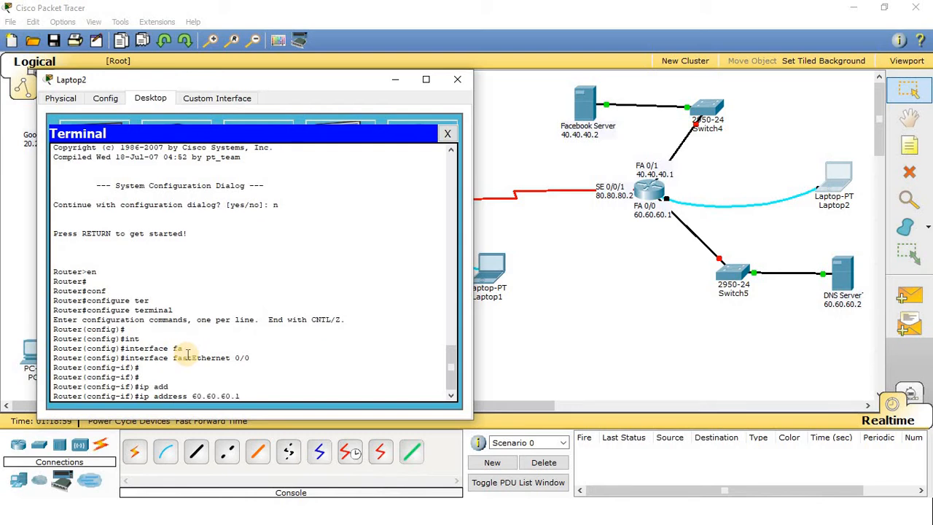
pyautogui.write('.60.60.1 255.0.0.0')
pyautogui.press('Return')
pyautogui.press('Return')
pyautogui.press('Return')
# - Try to enable the third router's FastEthernet 0/0 interface with the abbreviated command "no s h"
pyautogui.write('no s ')
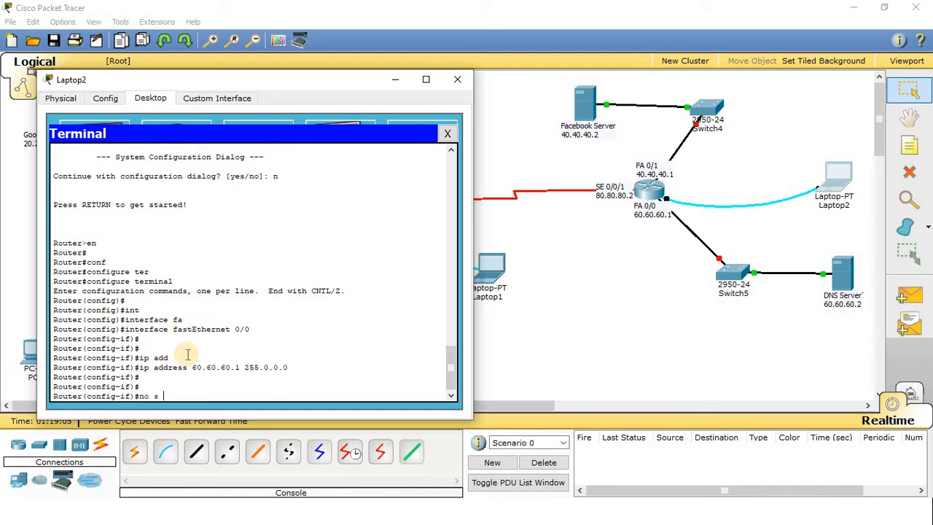
pyautogui.write('h')
pyautogui.press('Tab')
pyautogui.press('Return')
pyautogui.press('Return')
pyautogui.press('Return')
pyautogui.press('Return')
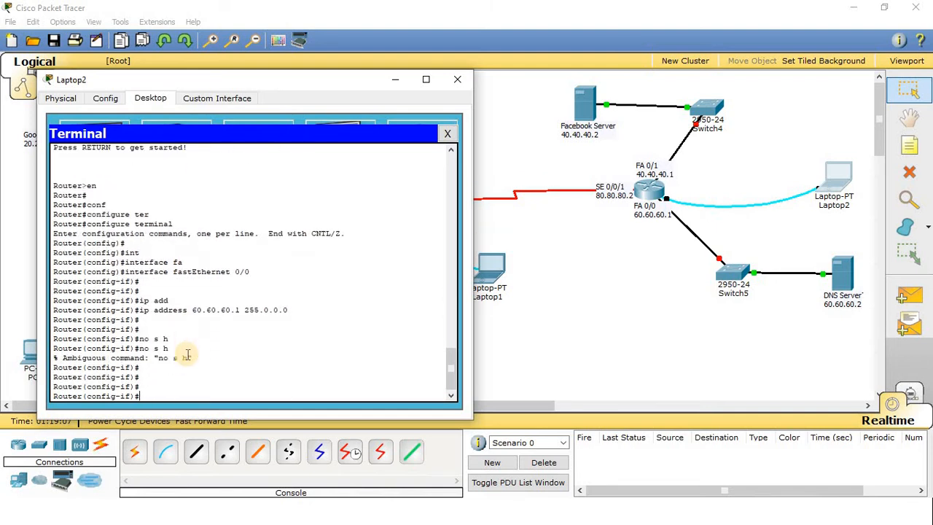
# - Enable the third router's FastEthernet 0/0 interface with no shutdown and exit to global configuration mode
pyautogui.write('no sh')
pyautogui.press('Tab')
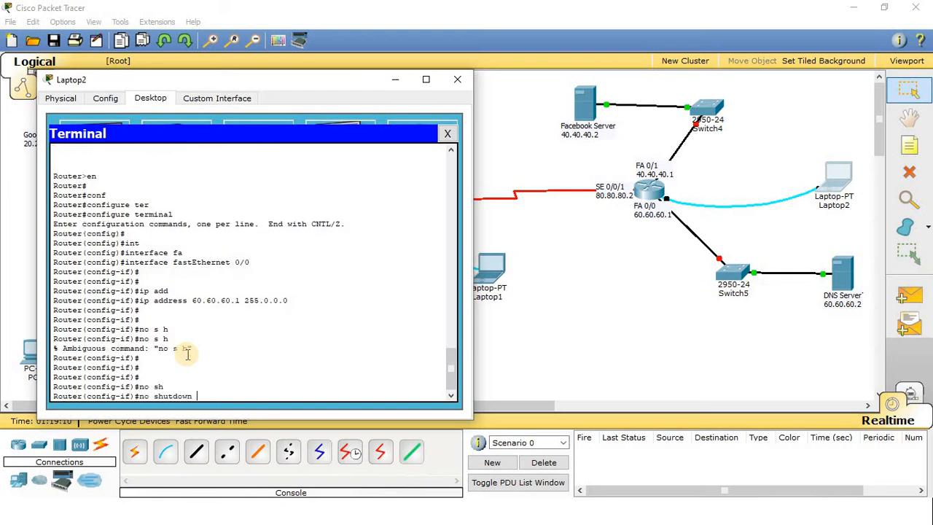
pyautogui.press('Return')
pyautogui.press('Return')
pyautogui.press('Return')
pyautogui.press('Return')
pyautogui.press('Return')
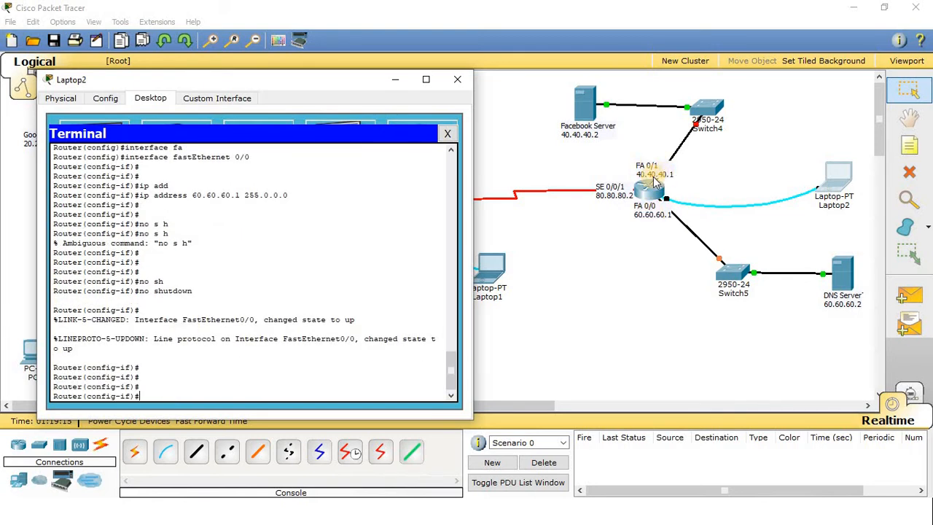
pyautogui.write('ex')
pyautogui.press('Return')
pyautogui.press('Return')
pyautogui.press('Return')
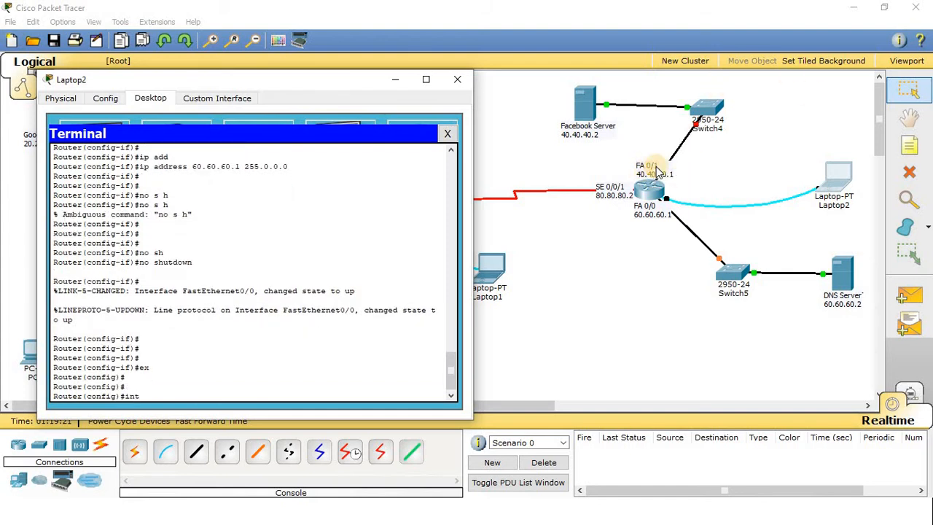
# - Enter the configuration of interface FastEthernet 0/1 on the third router
pyautogui.write('int')
pyautogui.press('Tab')
pyautogui.write('fa')
pyautogui.press('Tab')
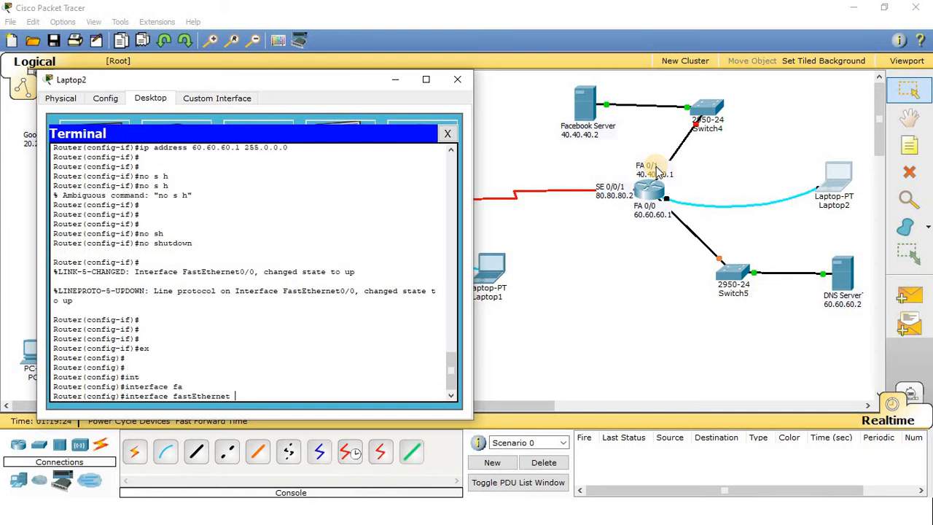
pyautogui.write('0/1')
pyautogui.press('Return')
pyautogui.press('Return')
pyautogui.press('Return')
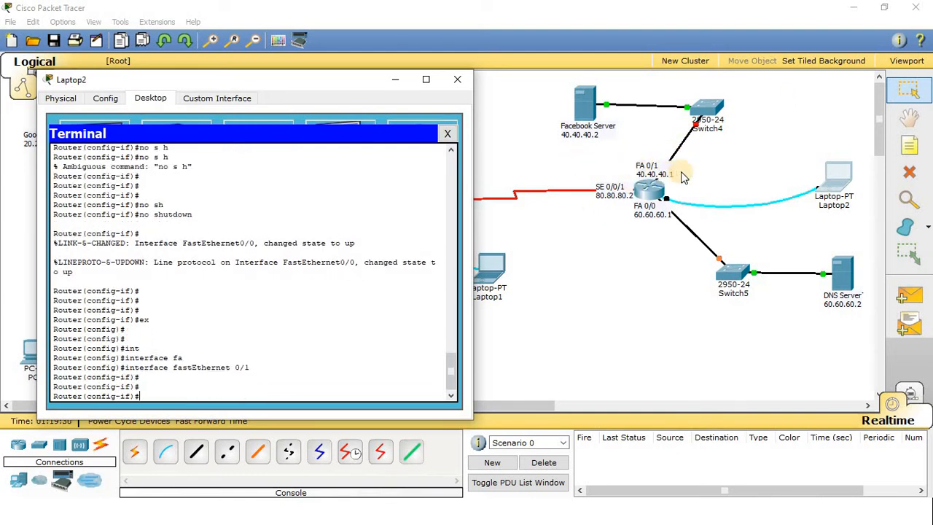
pyautogui.write('40.40')
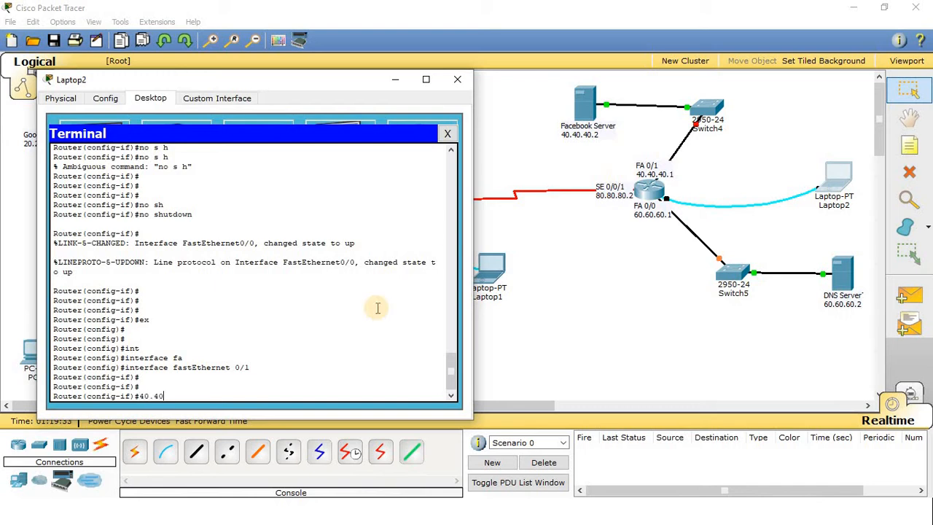
pyautogui.write('.40.1')
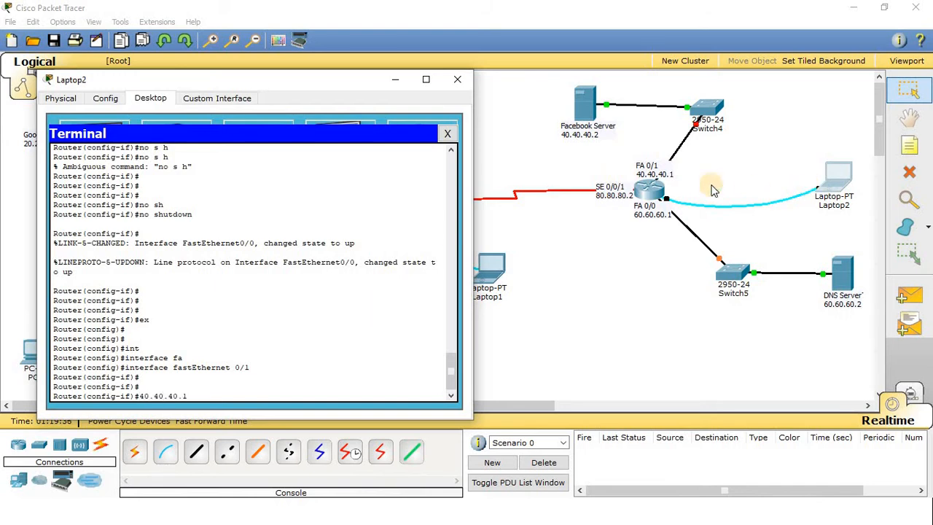
pyautogui.press('BackSpace')
pyautogui.press('BackSpace')
pyautogui.press('BackSpace')
pyautogui.press('BackSpace')
pyautogui.press('BackSpace')
pyautogui.press('BackSpace')
pyautogui.press('BackSpace')
pyautogui.press('BackSpace')
pyautogui.press('BackSpace')
pyautogui.press('BackSpace')
# - Assign IP address 40.40.40.1 with subnet mask 255.0.0.0 to the third router's FastEthernet 0/1 interface
pyautogui.write('ip add')
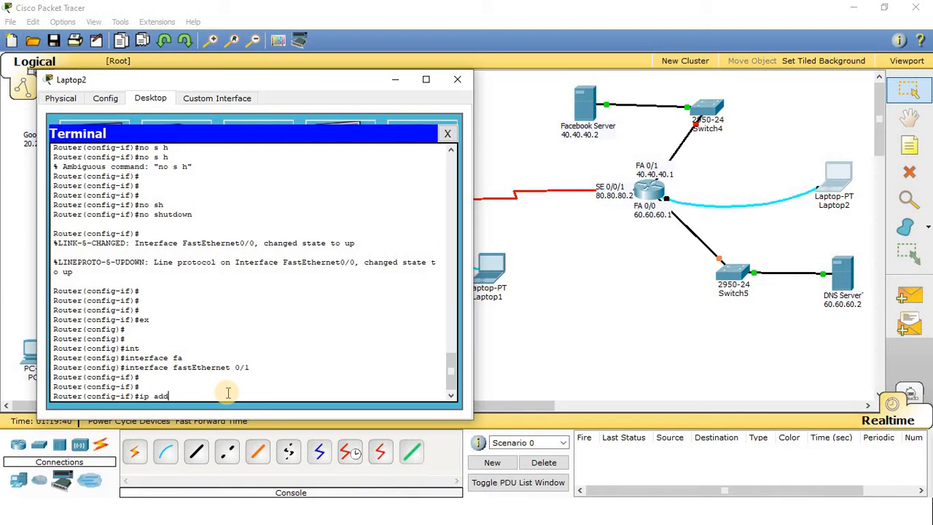
pyautogui.press('Tab')
pyautogui.write('40.')
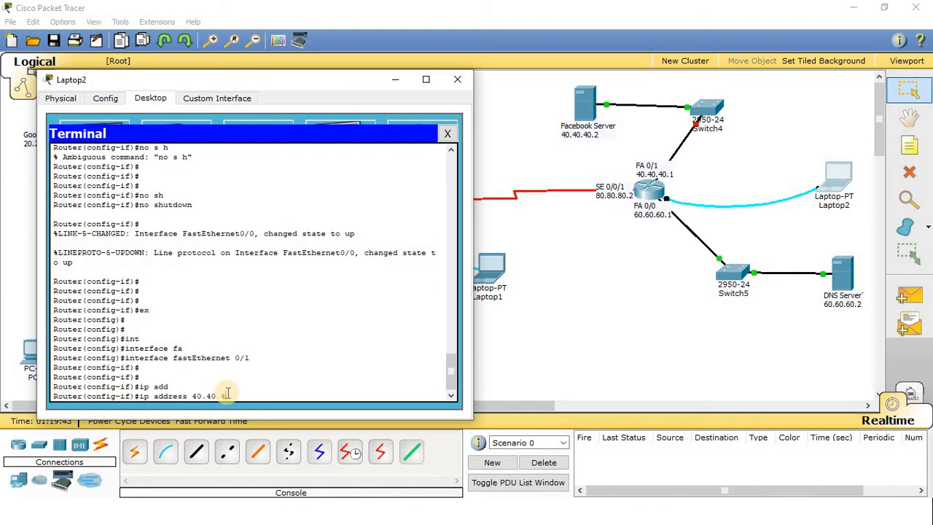
pyautogui.write('40.40.1 255.0.0.0')
pyautogui.press('Return')
pyautogui.press('Return')
pyautogui.press('Return')
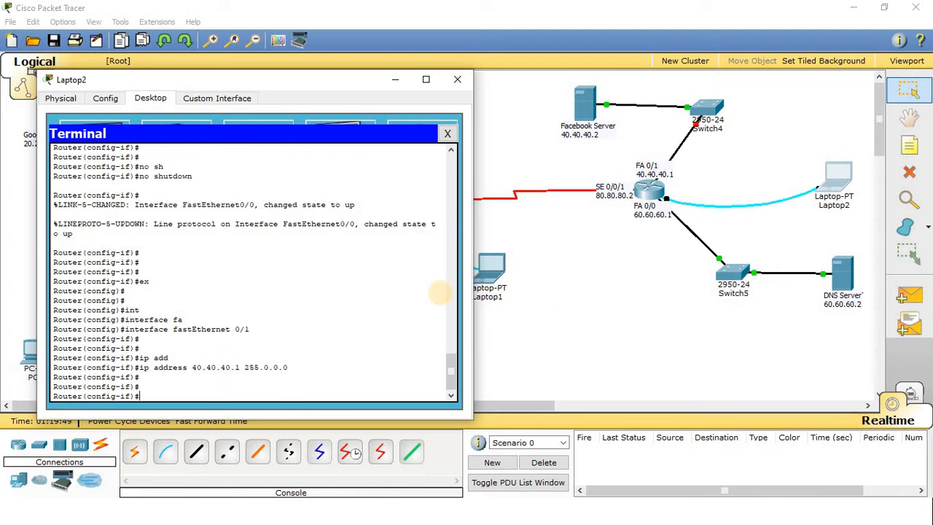
# - Enable the third router's FastEthernet 0/1 interface with no shutdown and exit to global configuration mode
pyautogui.write('n')
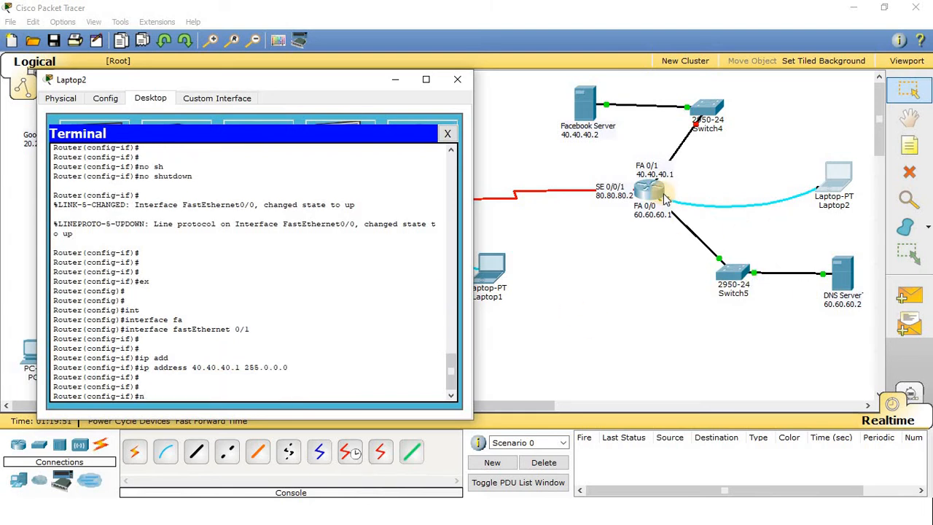
pyautogui.write('o sh')
pyautogui.press('Tab')
pyautogui.press('Return')
pyautogui.press('Return')
pyautogui.press('Return')
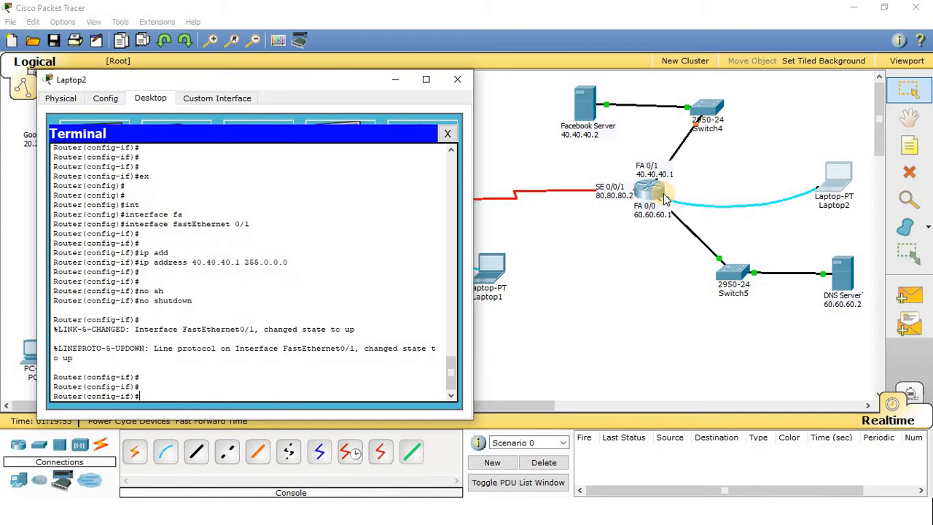
pyautogui.write('ex')
pyautogui.press('Return')
pyautogui.press('Return')
pyautogui.press('Return')
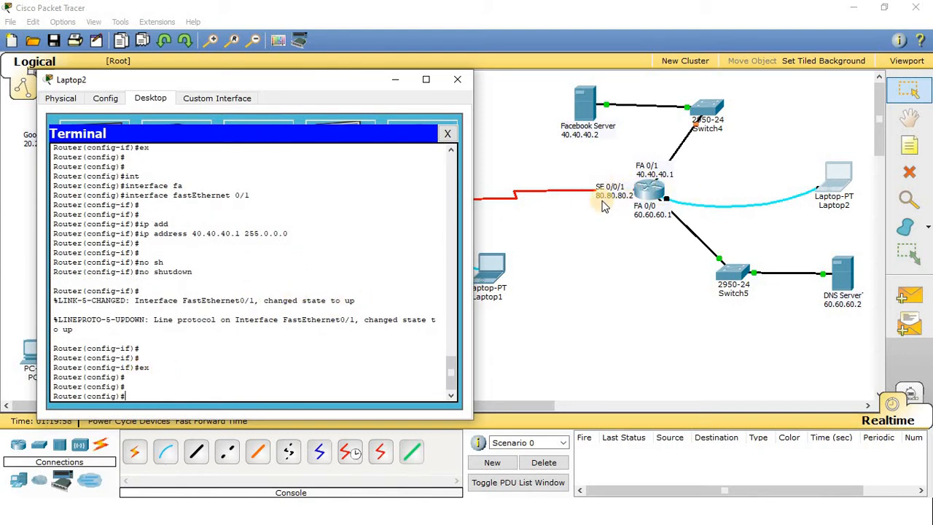
# - Enter the configuration of interface Serial 0/0/1 on the third router
pyautogui.write('int')
pyautogui.press('Tab')
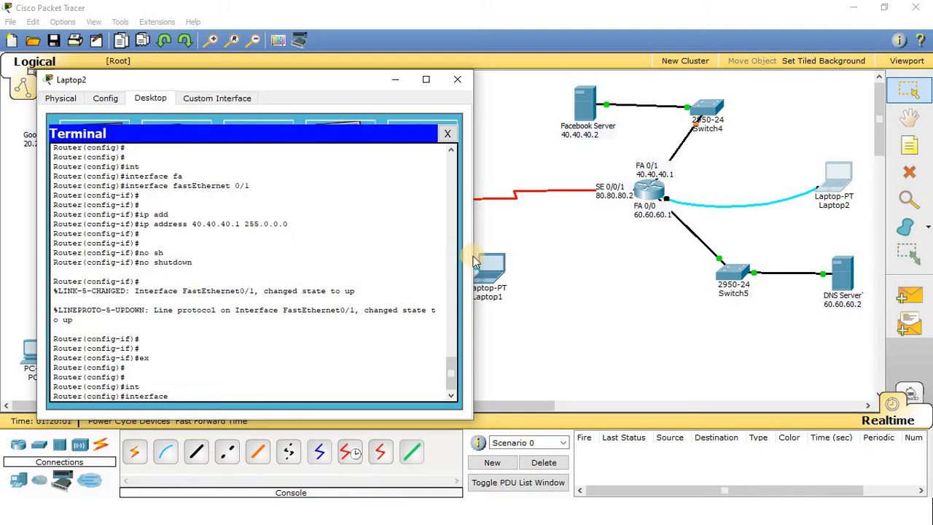
pyautogui.write('se')
pyautogui.press('Tab')
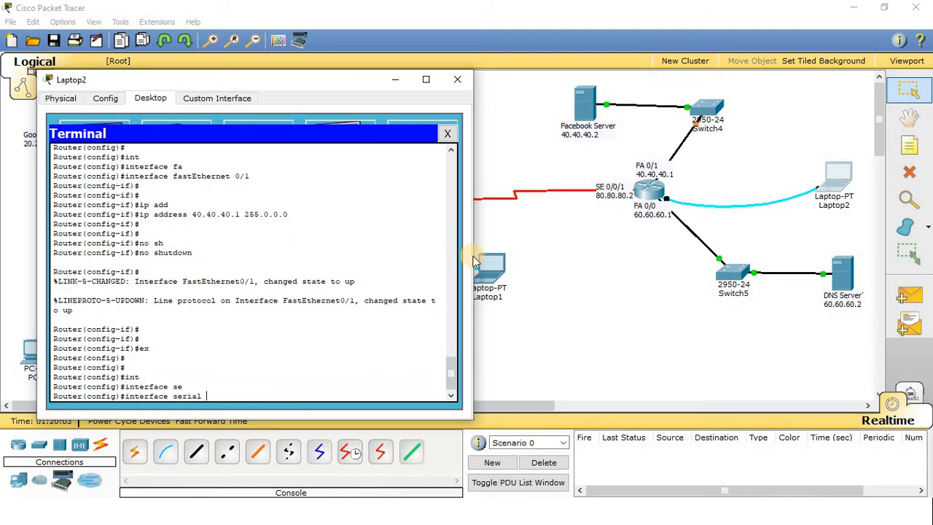
pyautogui.write('0/0/1')
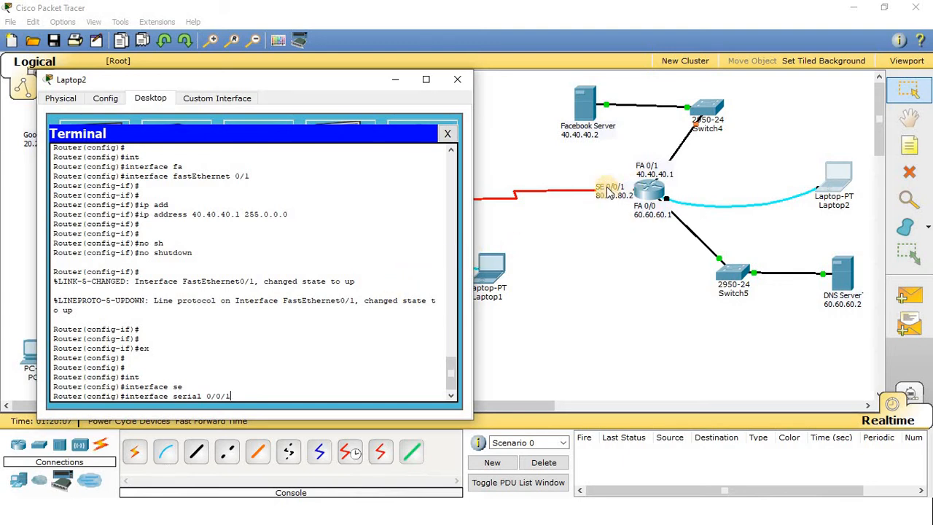
pyautogui.press('Return')
# - Assign IP address 80.80.80.2 with subnet mask 255.0.0.0 to the third router's Serial 0/0/1 interface
pyautogui.write('ip add')
pyautogui.press('Tab')
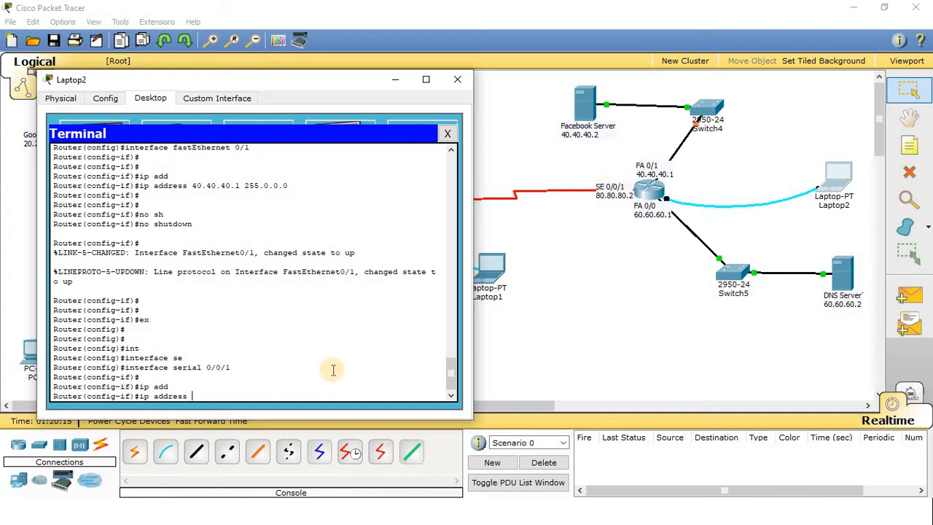
pyautogui.write('80.80.80.2 255.0.0.0')
pyautogui.press('Return')
pyautogui.press('Return')
pyautogui.press('Return')
# - Enable the third router's Serial 0/0/1 interface with no shutdown and exit to global configuration mode
pyautogui.write('no sh')
pyautogui.press('Tab')
pyautogui.press('Return')
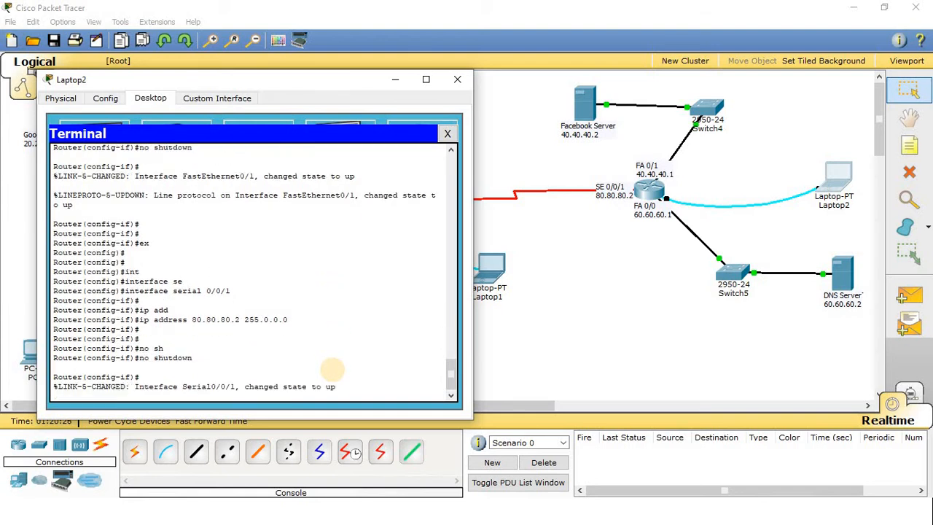
pyautogui.press('Return')
pyautogui.press('Return')
pyautogui.press('Return')
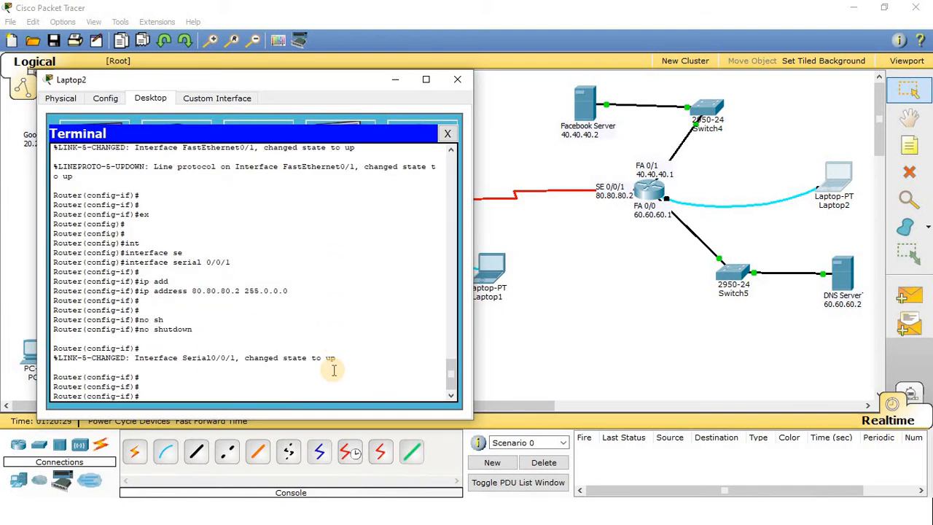
pyautogui.write('ex')
pyautogui.press('Return')
pyautogui.press('Return')
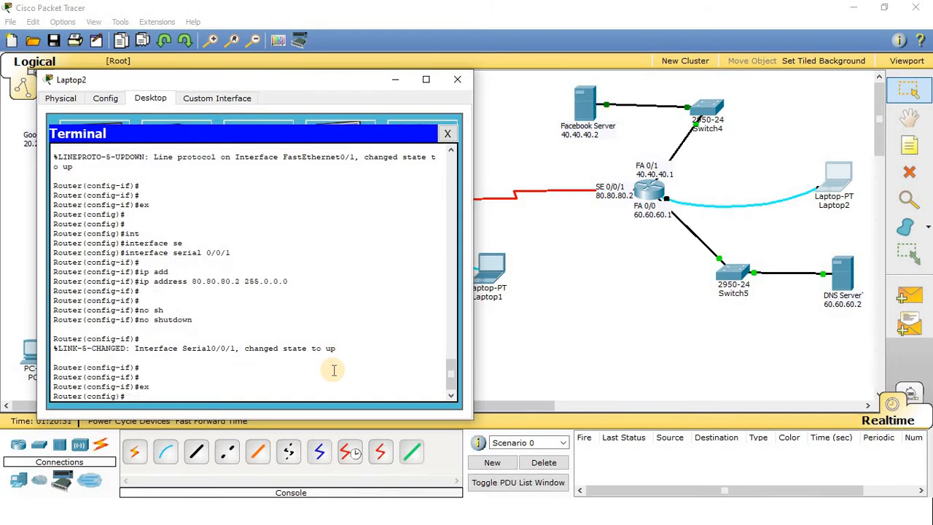
# - Exit global configuration mode, save the third router's configuration with the write command and close Laptop2's window
pyautogui.write('ex')
pyautogui.press('Return')
pyautogui.press('Return')
pyautogui.press('Return')
pyautogui.press('Return')
pyautogui.press('Return')
pyautogui.press('Return')
pyautogui.write('wr')
pyautogui.press('Tab')
pyautogui.click(457, 79)
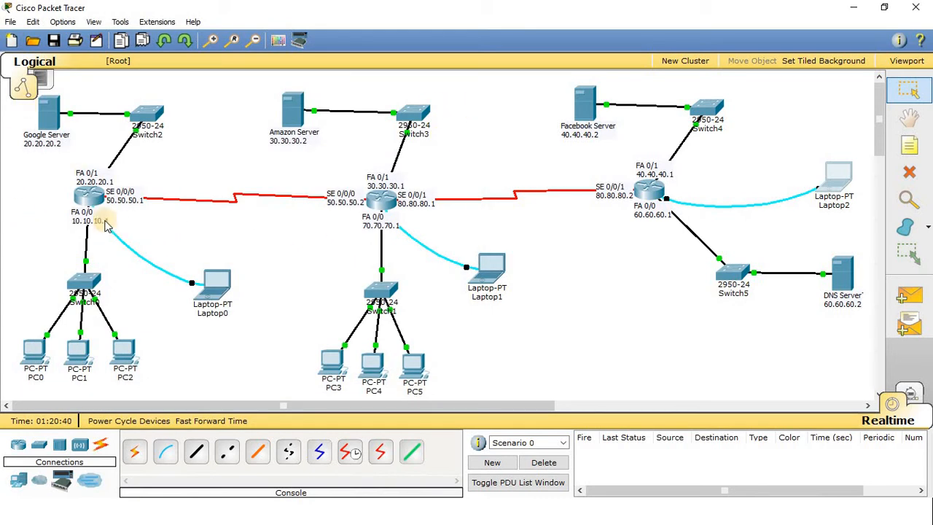
# - Examine the port summaries of the first, second and third routers for link status and IP addresses
pyautogui.moveTo(91, 205)
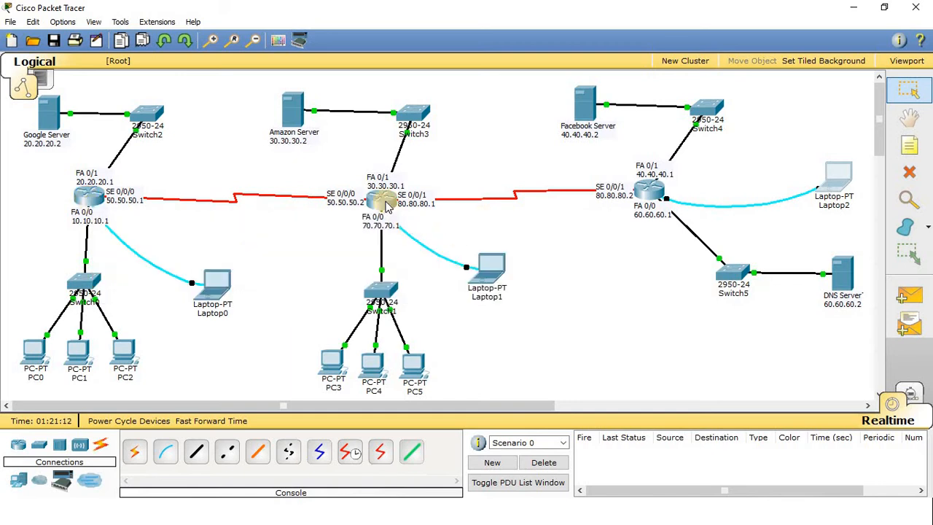
pyautogui.moveTo(386, 206)
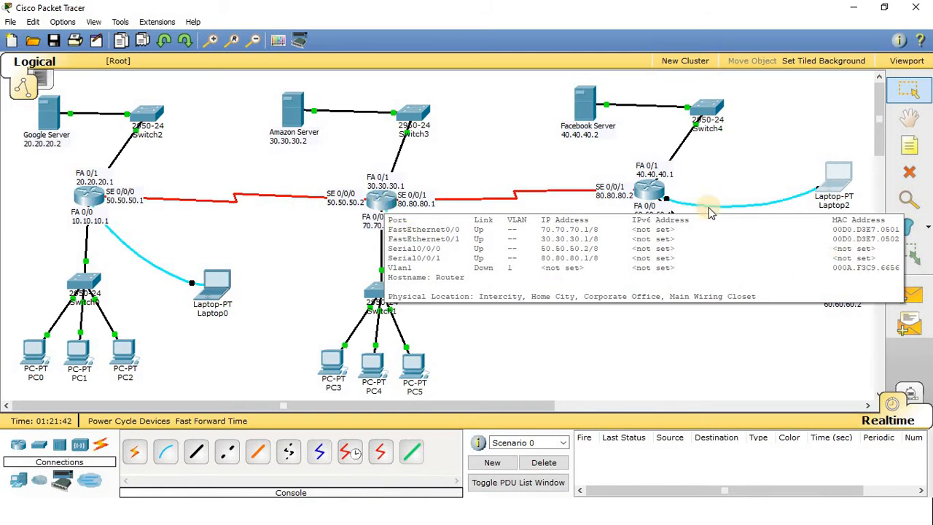
pyautogui.moveTo(655, 195)
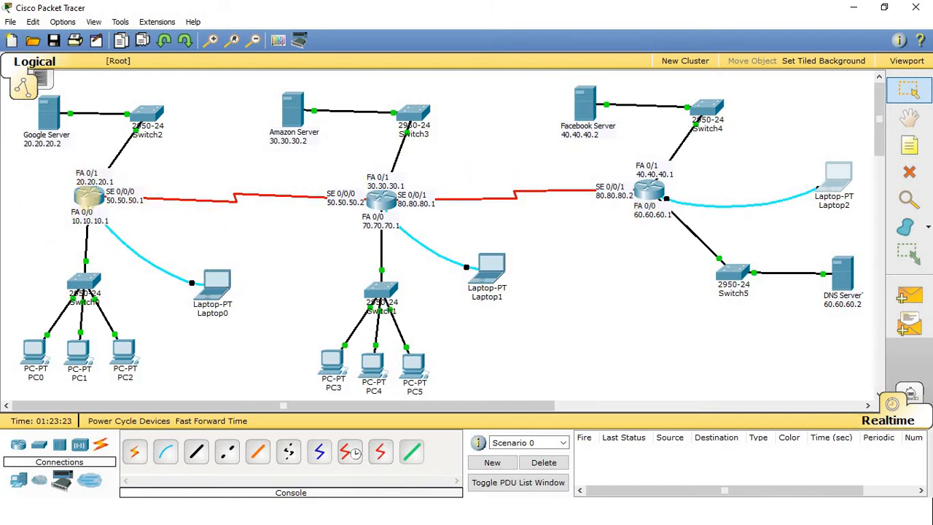
# - Open the terminal on Laptop0 and enter global configuration mode on the first router
pyautogui.click(221, 286)
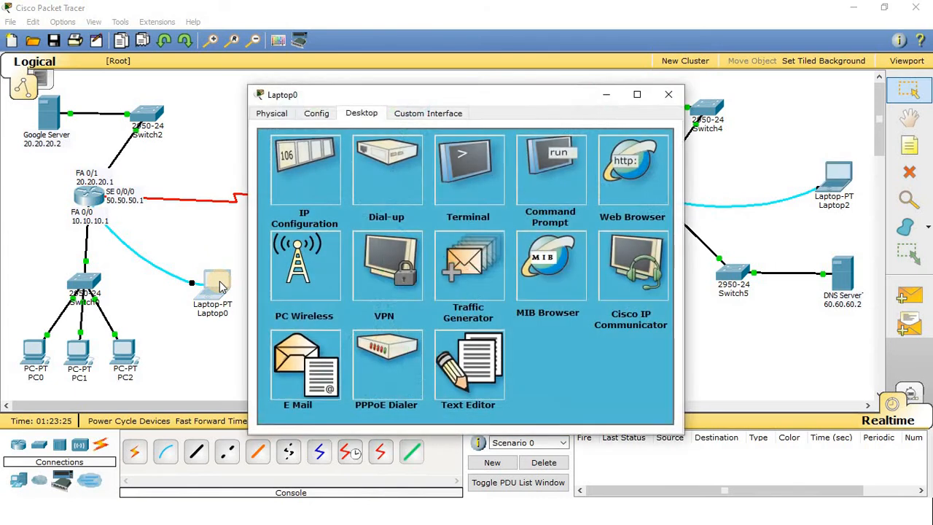
pyautogui.click(468, 171)
pyautogui.press('Return')
pyautogui.write('en')
pyautogui.press('Return')
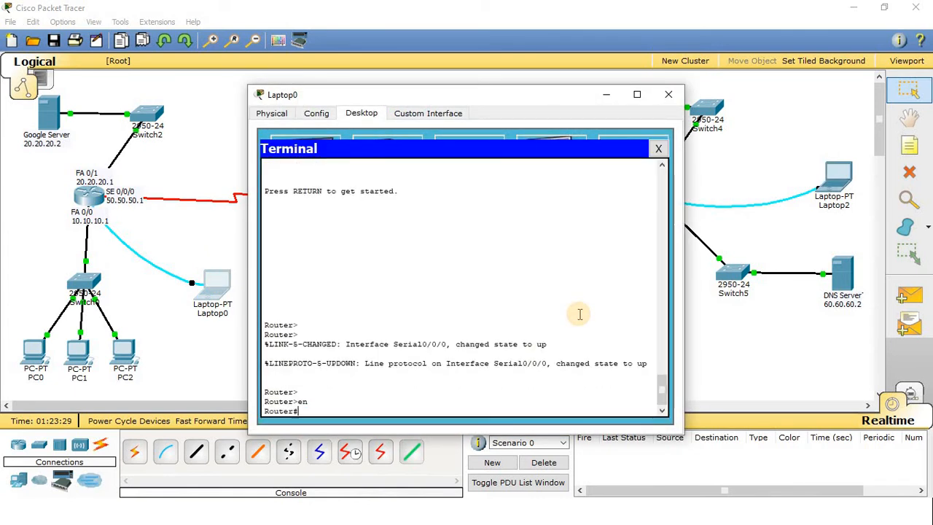
pyautogui.write('conf')
pyautogui.press('Tab')
pyautogui.write('ter')
pyautogui.press('Return')
pyautogui.press('Return')
pyautogui.press('Return')
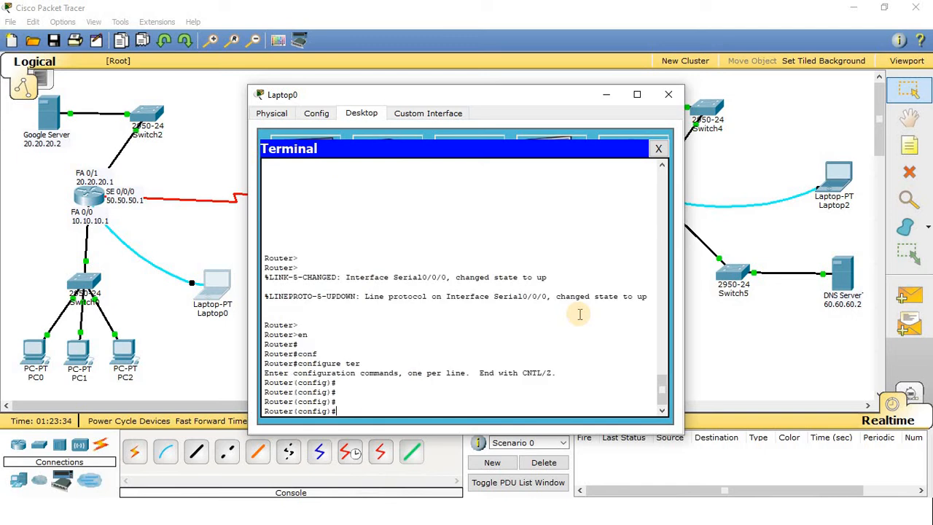
# - Enter RIP routing configuration on the first router
pyautogui.write('rou')
pyautogui.press('Tab')
pyautogui.write('ri')
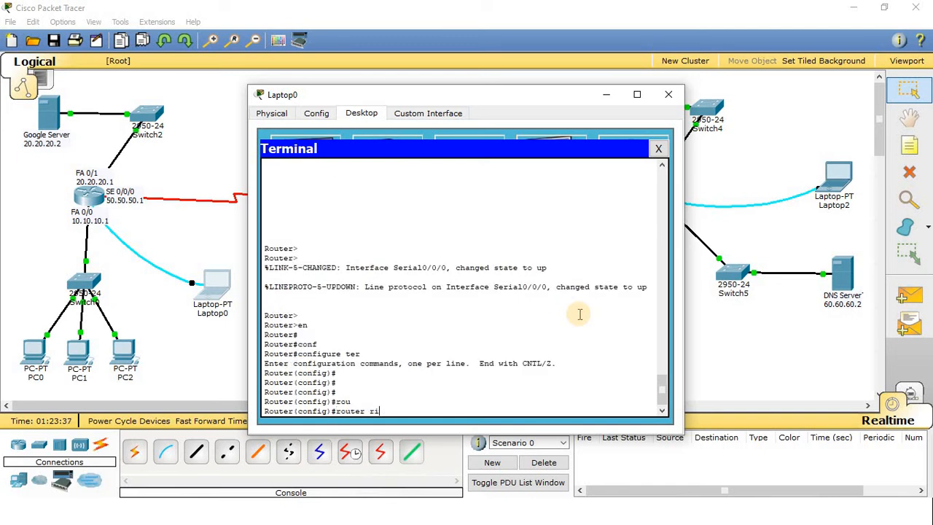
pyautogui.press('Return')
pyautogui.press('Return')
pyautogui.press('Return')
pyautogui.press('Return')
# - Add networks 10.10.10.1 and 20.20.20.1 to the first router's RIP configuration
pyautogui.write('ne')
pyautogui.press('Tab')
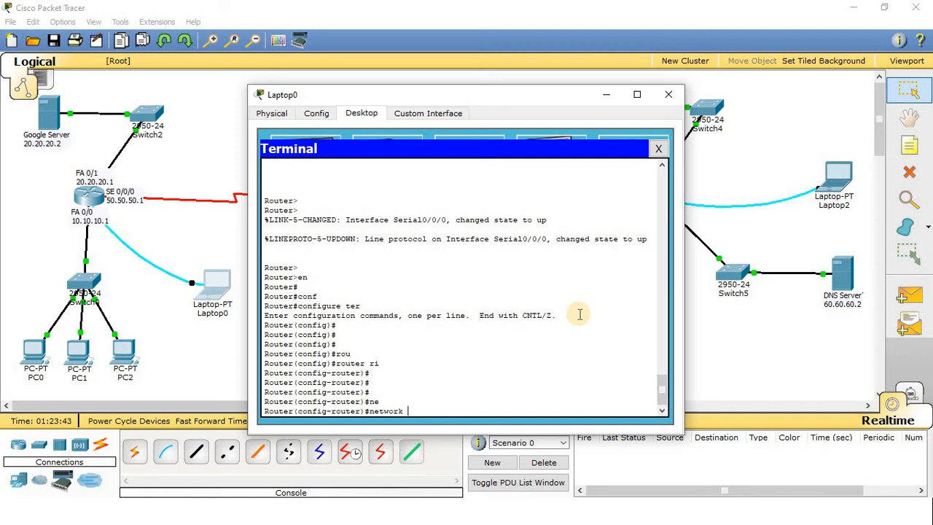
pyautogui.write('10.10.10.1')
pyautogui.press('Return')
pyautogui.write('ne')
pyautogui.press('Tab')
pyautogui.write('2')
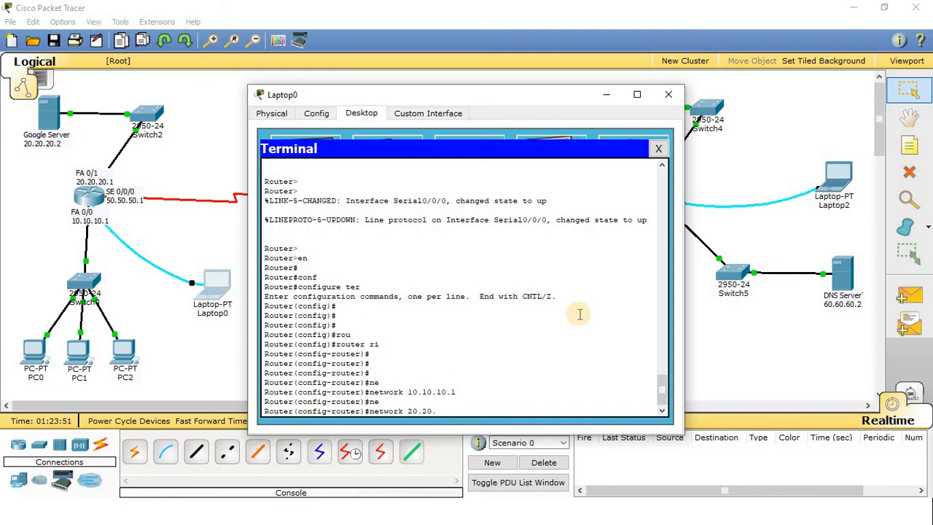
pyautogui.write('0.20.20.1')
pyautogui.press('Return')
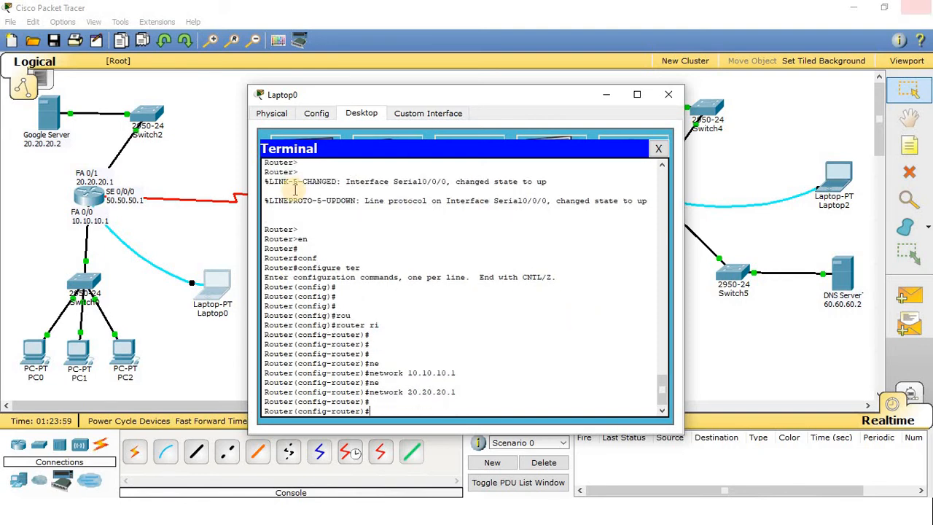
# - Move Laptop0's window clear of the first router's labels and start another network statement in its RIP configuration
pyautogui.moveTo(469, 96); pyautogui.dragTo(570, 93)
pyautogui.press('Return')
pyautogui.write('ne')
pyautogui.press('Tab')
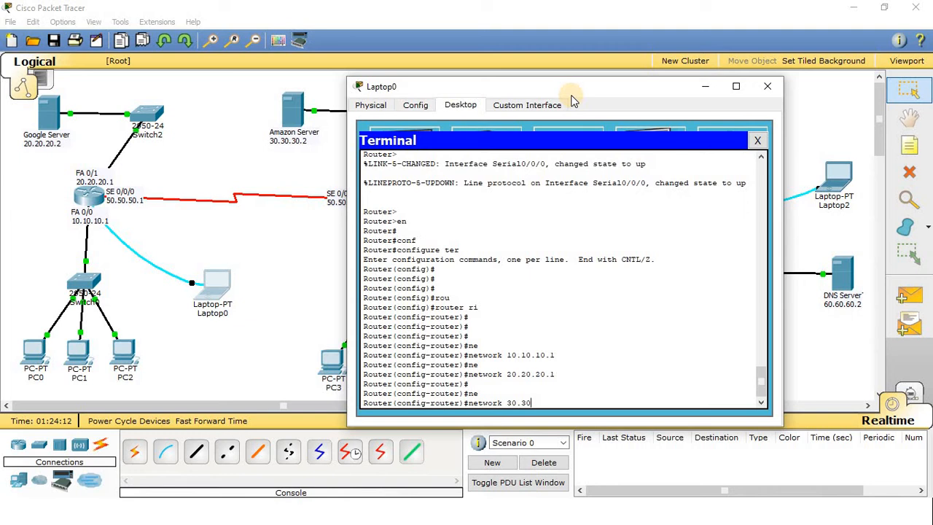
# - Add the networks 30.30.30.1 and 40.40.40.1 to the RIP configuration in the Laptop0 terminal
pyautogui.press('Return')
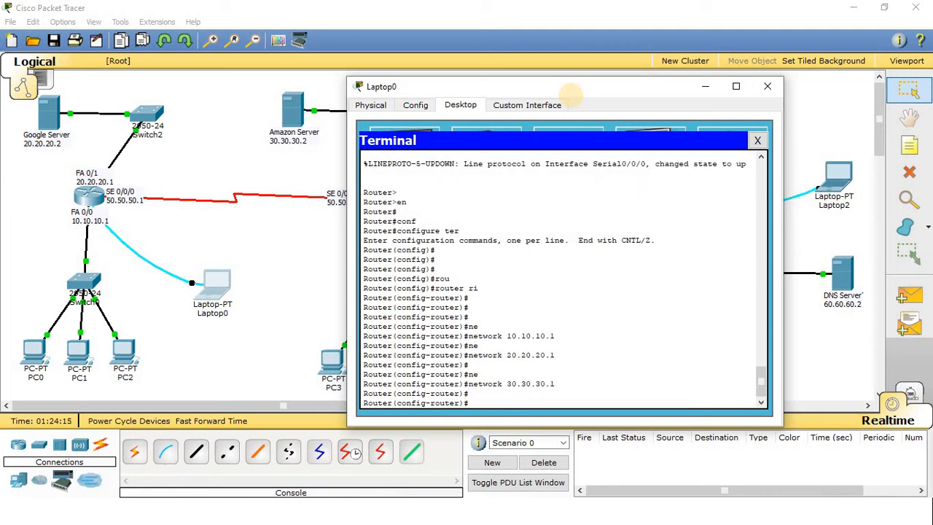
pyautogui.write('ne')
pyautogui.press('Tab')
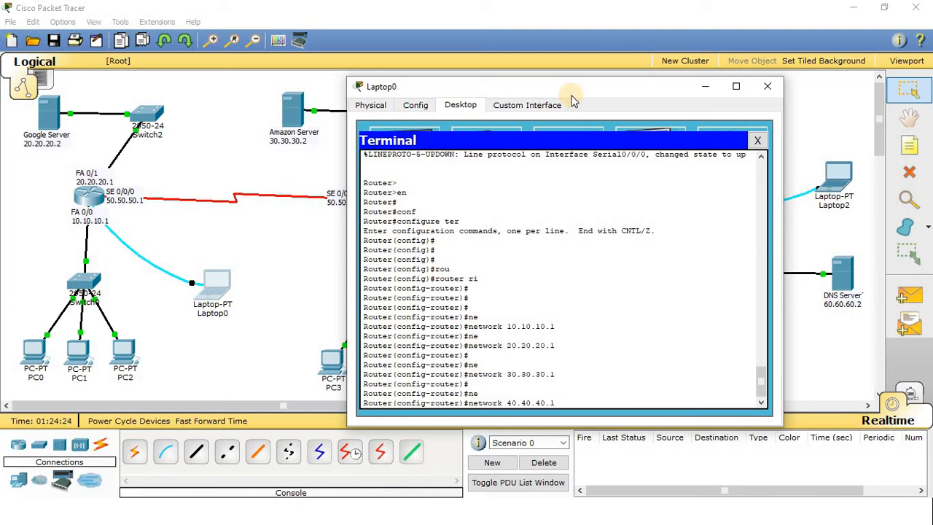
pyautogui.write('40.40.40.1')
pyautogui.press('Return')
# - Add the serial link addresses 50.50.50.1 and 50.50.50.2 as RIP networks on Laptop0's router
pyautogui.moveTo(611, 85); pyautogui.dragTo(671, 69)
pyautogui.write('network')
pyautogui.press('Tab')
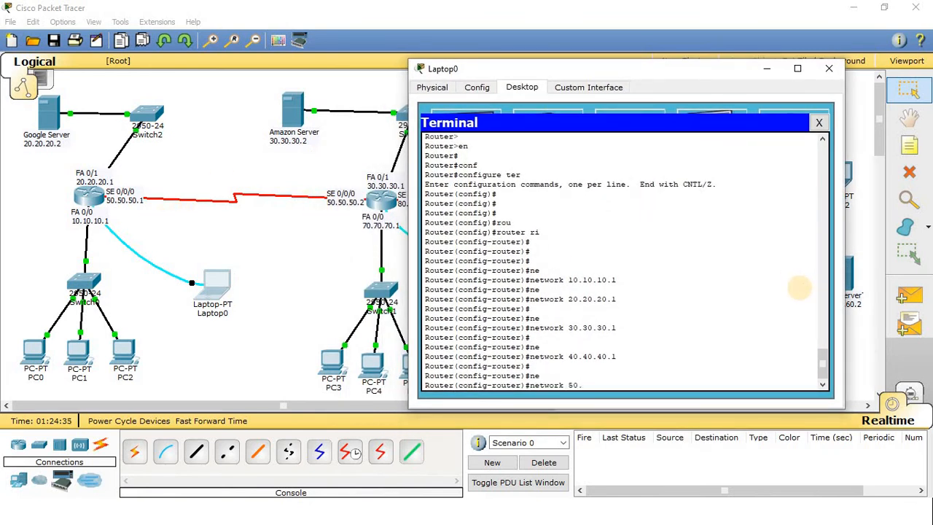
pyautogui.write('50.50.50.1')
pyautogui.press('Return')
pyautogui.press('Up')
pyautogui.press('BackSpace')
pyautogui.write('2')
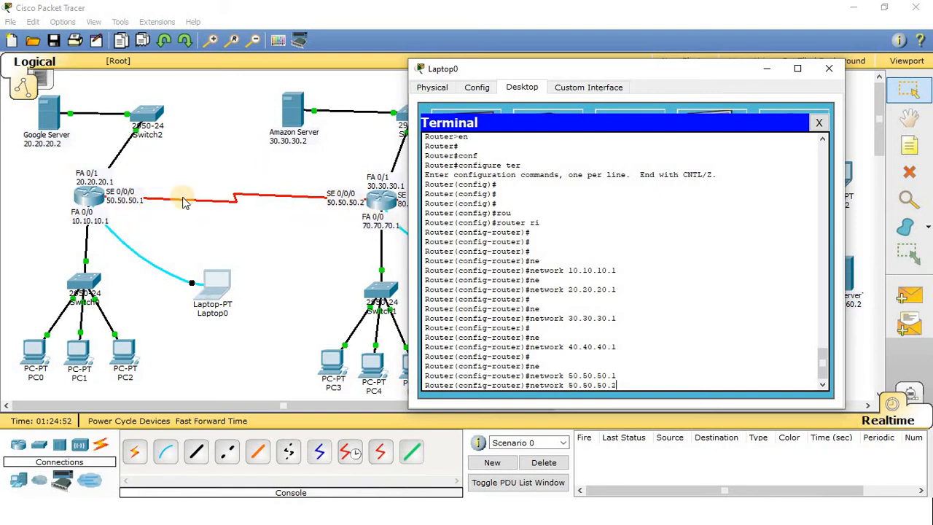
pyautogui.press('Return')
pyautogui.press('Return')
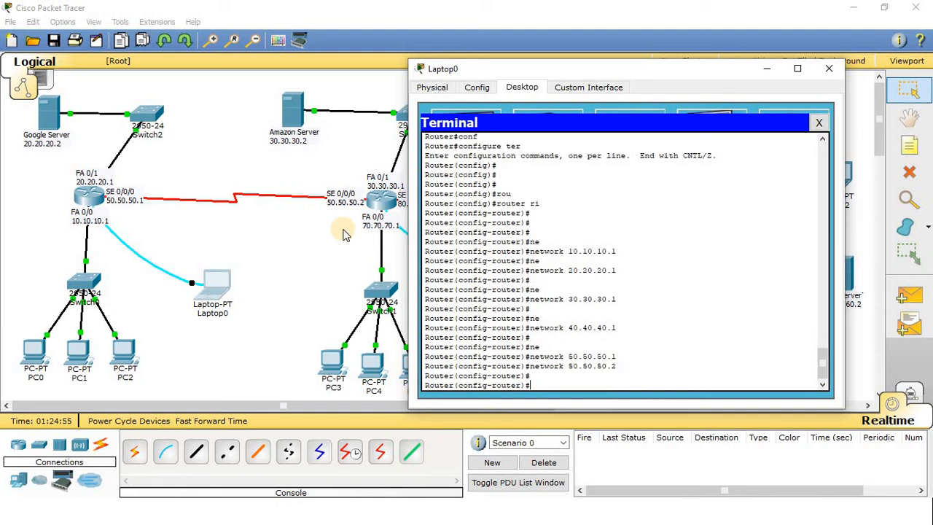
# - Add the networks 60.60.60.1 and 70.70.70.1 to the RIP configuration of Laptop0's router
pyautogui.write('ne')
pyautogui.press('Tab')
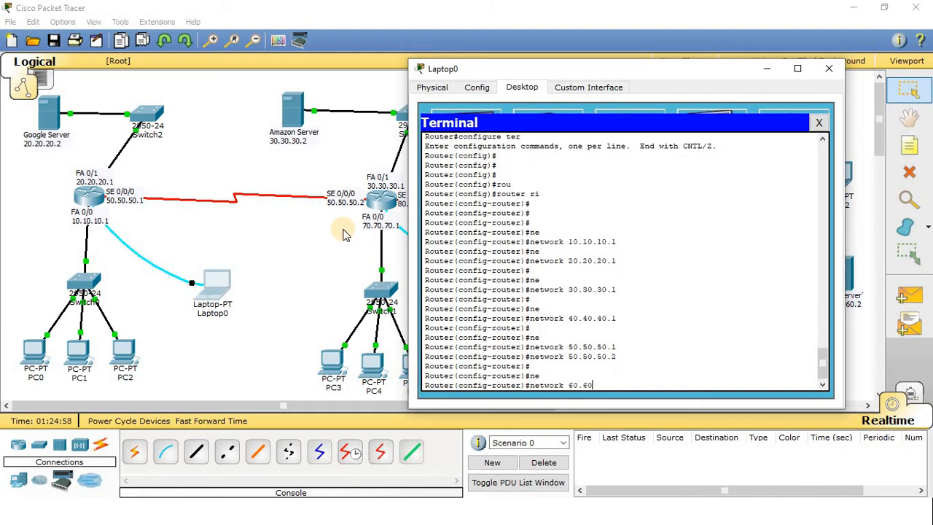
pyautogui.write('60.60.60.1')
pyautogui.press('Return')
pyautogui.press('Return')
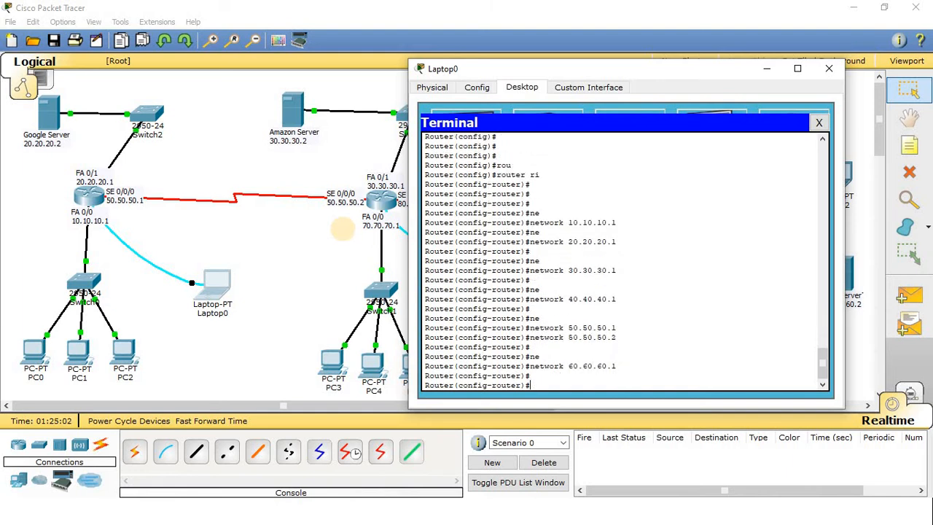
pyautogui.write('network')
pyautogui.press('Tab')
pyautogui.write('70')
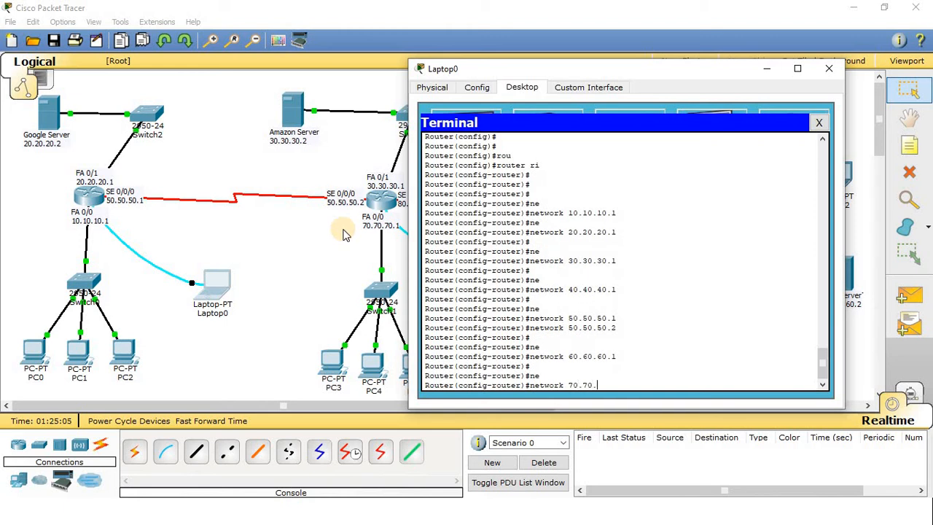
pyautogui.write('.70.70.1')
pyautogui.press('Return')
pyautogui.press('Return')
# - Check the second serial link's addresses in the topology and add 80.80.80.1 and 80.80.80.2 as RIP networks on Laptop0's router
pyautogui.moveTo(669, 73); pyautogui.dragTo(262, 93)
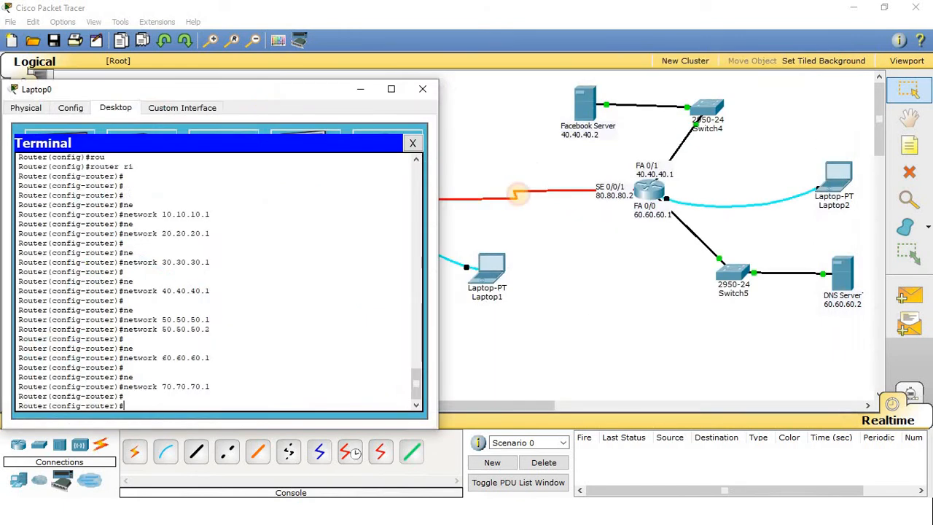
pyautogui.moveTo(145, 95); pyautogui.dragTo(543, 66)
pyautogui.write('ne')
pyautogui.press('Tab')
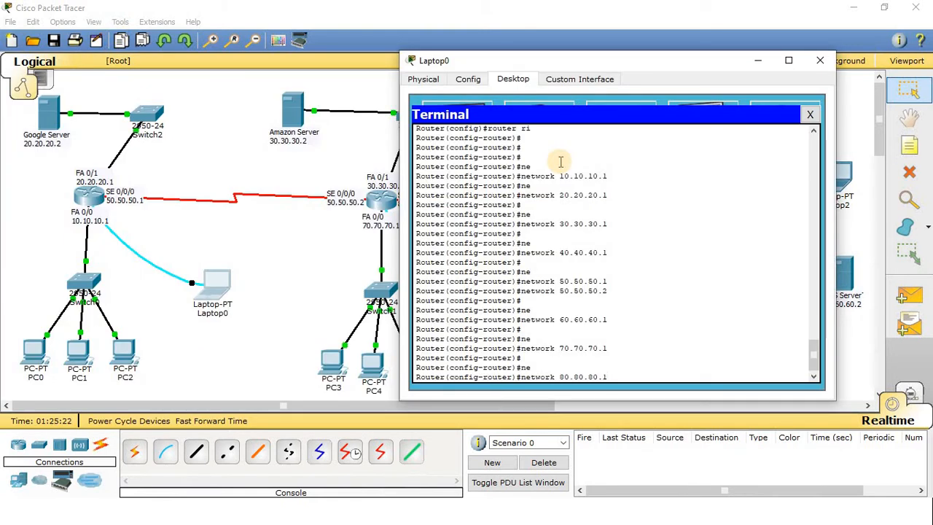
pyautogui.press('Return')
pyautogui.press('Up')
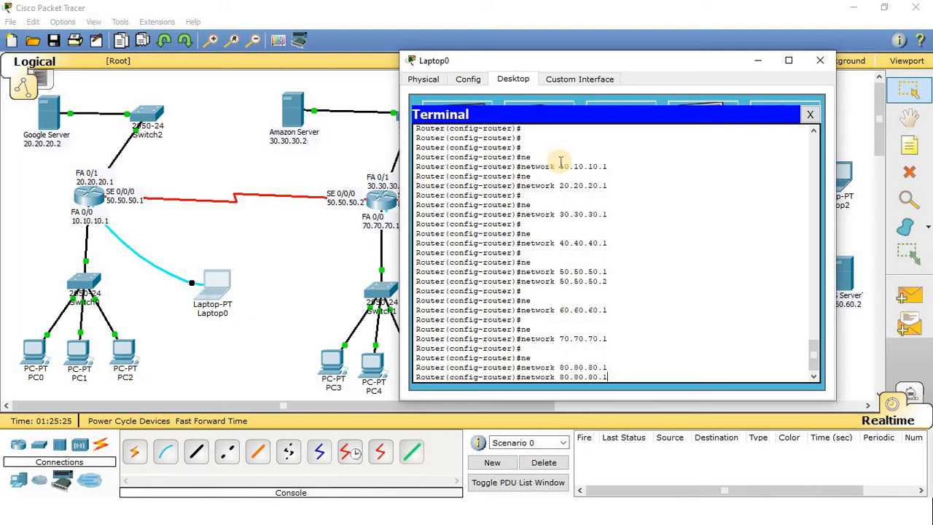
pyautogui.press('Return')
pyautogui.press('Return')
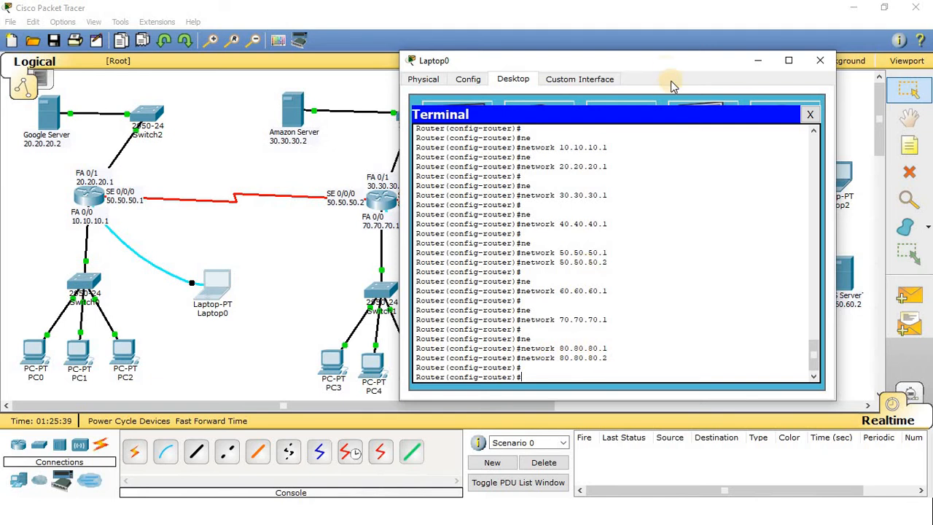
# - Leave RIP and global configuration modes on Laptop0's router and save its configuration with wr
pyautogui.moveTo(666, 65)
pyautogui.mouseDown()
pyautogui.moveTo(628, 222)
pyautogui.moveTo(637, 280)
pyautogui.mouseUp()
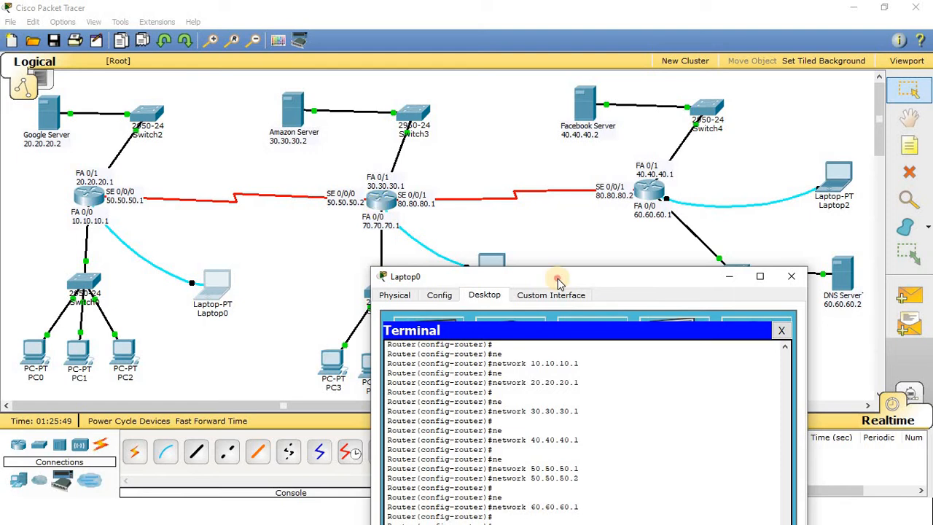
pyautogui.moveTo(560, 275); pyautogui.dragTo(568, 105)
pyautogui.write('ex')
pyautogui.press('Return')
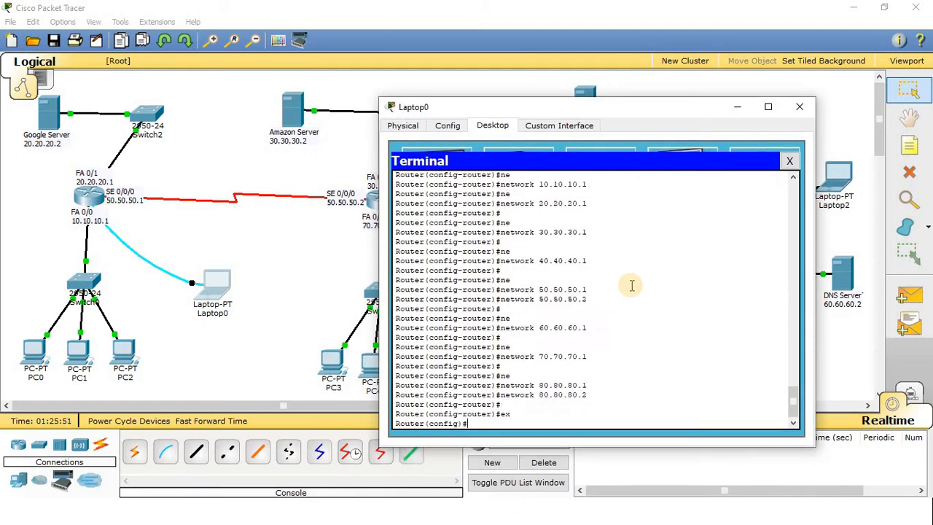
pyautogui.write('ex')
pyautogui.press('Return')
pyautogui.press('Return')
pyautogui.press('Return')
pyautogui.write('wr')
pyautogui.press('Return')
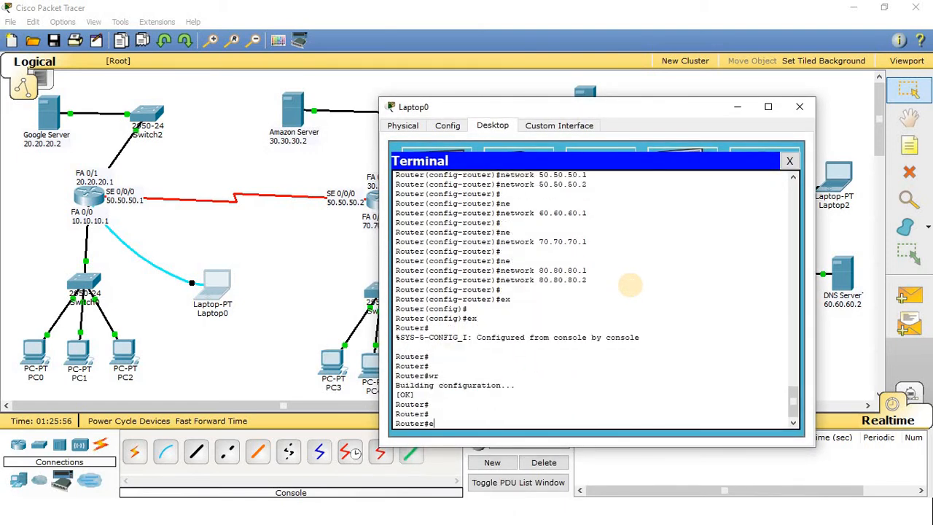
# - Exit the router console session and close the Laptop0 window
pyautogui.write('ex')
pyautogui.press('Return')
pyautogui.press('Return')
pyautogui.click(799, 106)
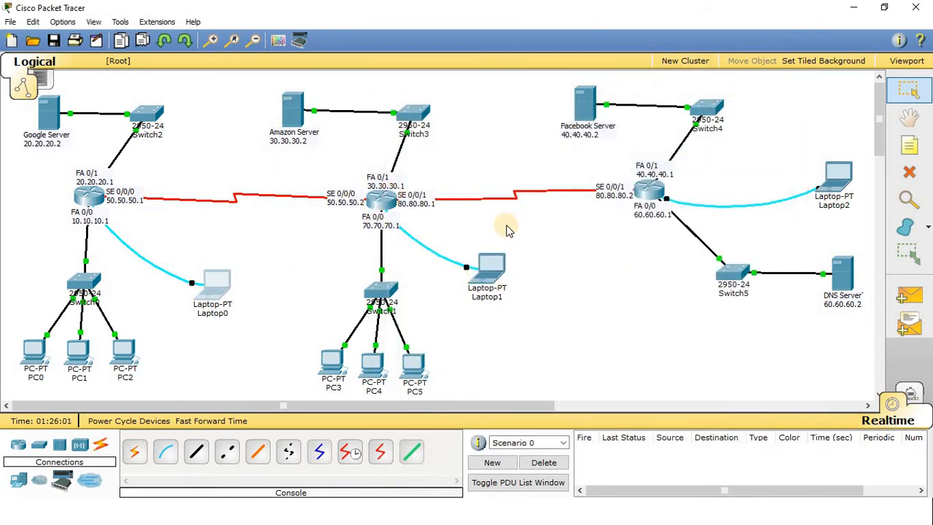
# - Open the Laptop1 terminal and enter privileged mode on the middle router
pyautogui.click(487, 269)
pyautogui.moveTo(717, 77); pyautogui.dragTo(728, 70)
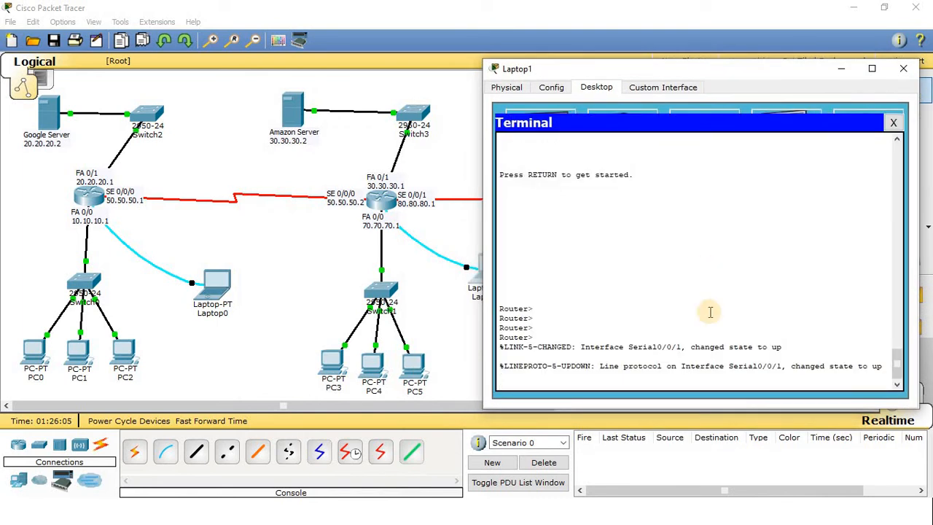
pyautogui.press('Return')
pyautogui.press('Return')
pyautogui.press('Return')
pyautogui.press('Return')
pyautogui.write('en')
pyautogui.press('Return')
pyautogui.press('Return')
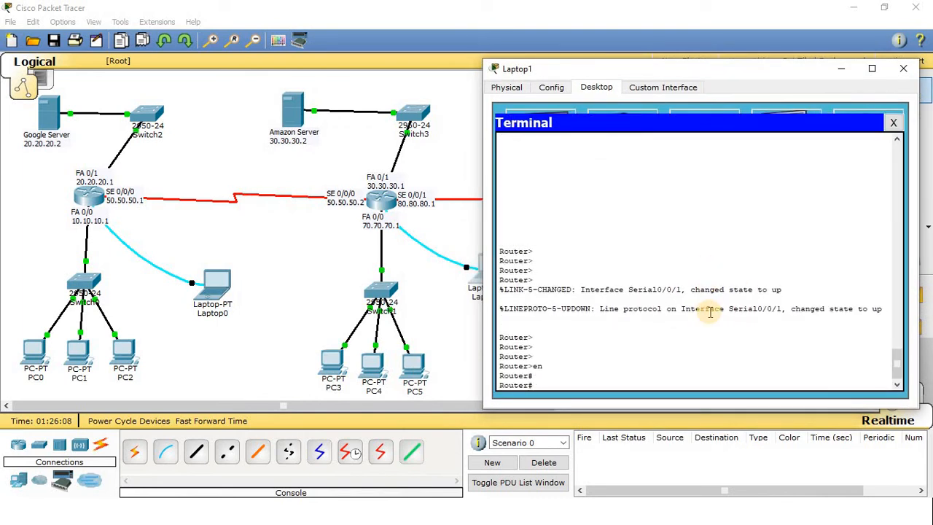
# - Enter global configuration mode on the middle router and start RIP configuration with router rip
pyautogui.write('conf')
pyautogui.press('Tab')
pyautogui.write('ter')
pyautogui.press('Return')
pyautogui.press('Return')
pyautogui.press('Return')
pyautogui.write('ro')
pyautogui.press('Tab')
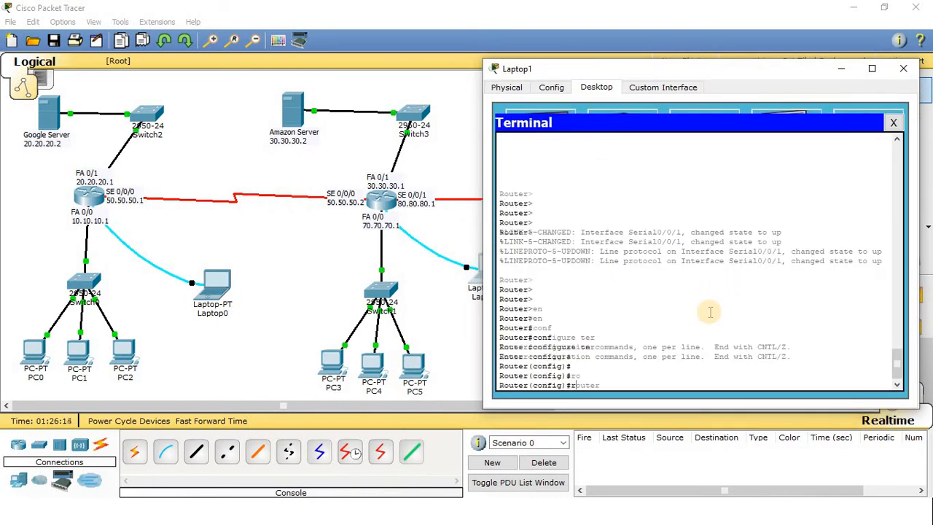
pyautogui.write('r')
pyautogui.press('Tab')
pyautogui.press('Return')
pyautogui.press('Return')
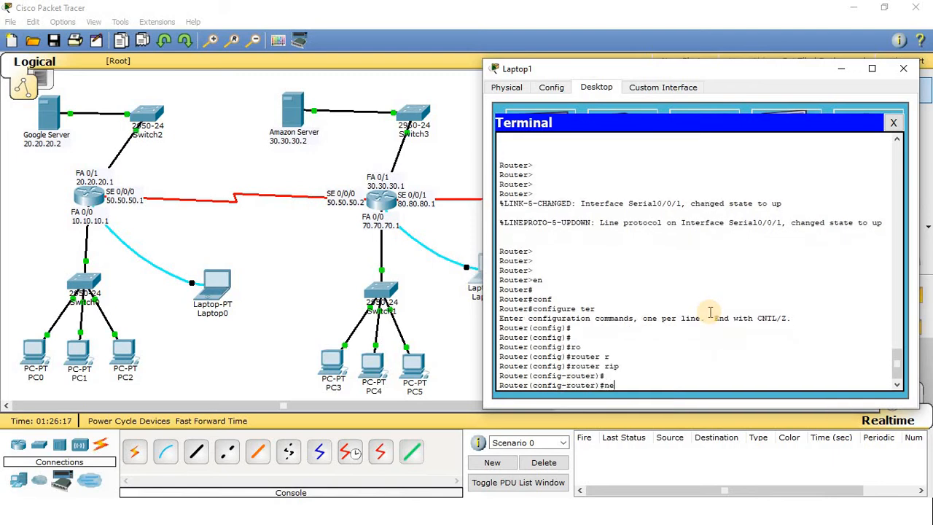
# - Add the networks 10.10.10.1 and 20.20.20.1 to the middle router's RIP configuration
pyautogui.write('ne')
pyautogui.press('Tab')
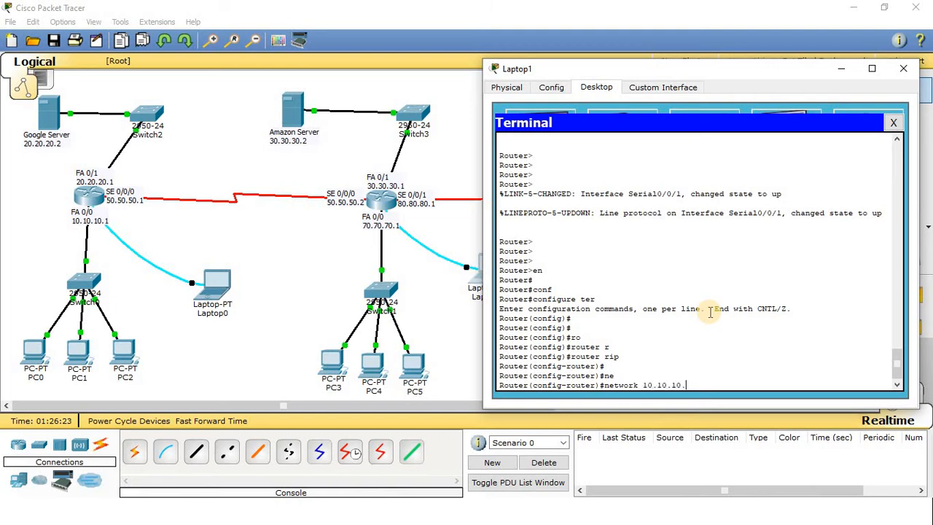
pyautogui.press('Return')
pyautogui.write('ne')
pyautogui.press('Tab')
pyautogui.write('20')
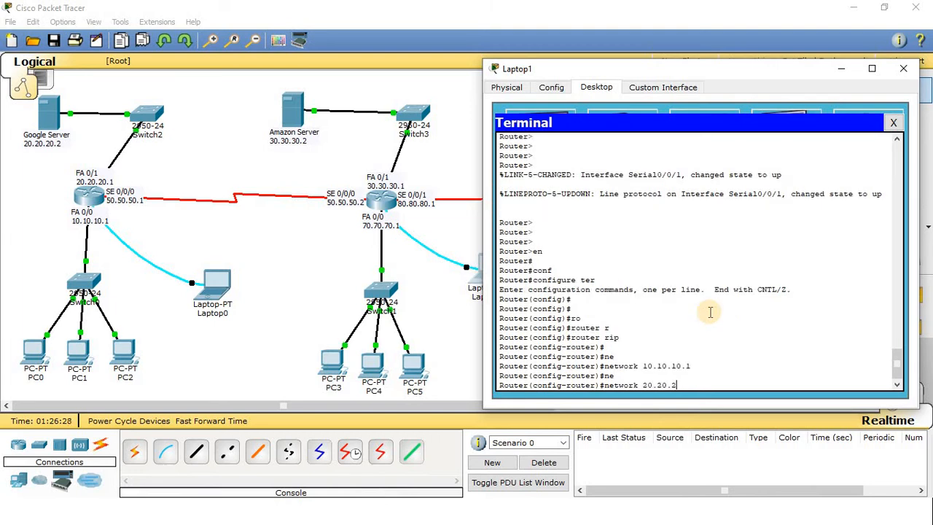
pyautogui.write('.20.20.1')
pyautogui.press('Return')
# - Add the networks 30.30.30.1 and 40.40.40.1 to the middle router's RIP configuration
pyautogui.write('ne')
pyautogui.press('Tab')
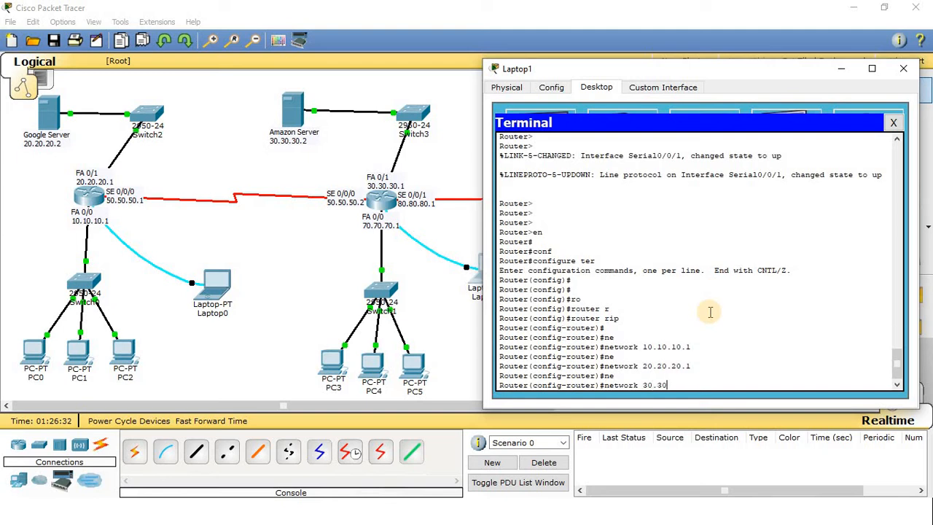
pyautogui.write('30.30.30.1')
pyautogui.press('Return')
pyautogui.write('ne')
pyautogui.press('Tab')
pyautogui.write('40.')
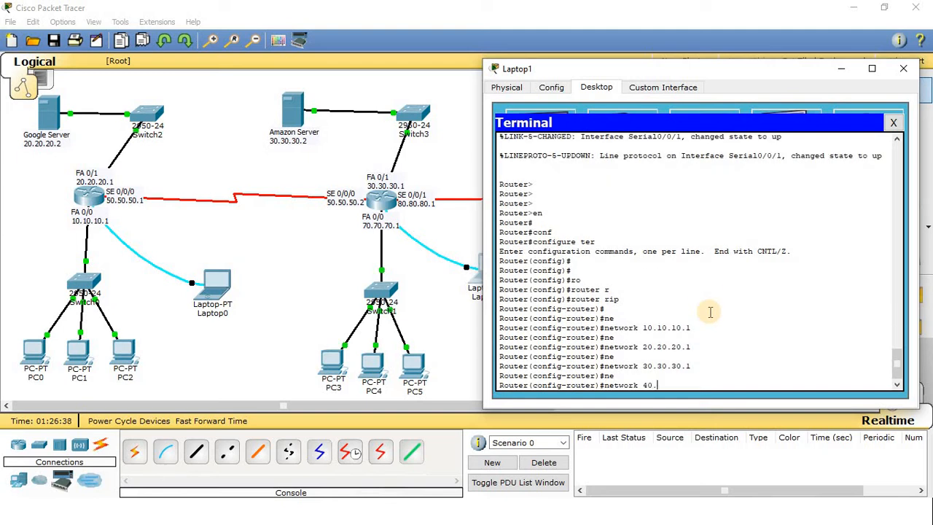
pyautogui.write('40.740.1')
pyautogui.press('Return')
# - Add the serial link addresses 50.50.50.1 and 50.50.50.2 as RIP networks on the middle router
pyautogui.write('ne')
pyautogui.press('Tab')
pyautogui.write('54')
pyautogui.write('.5')
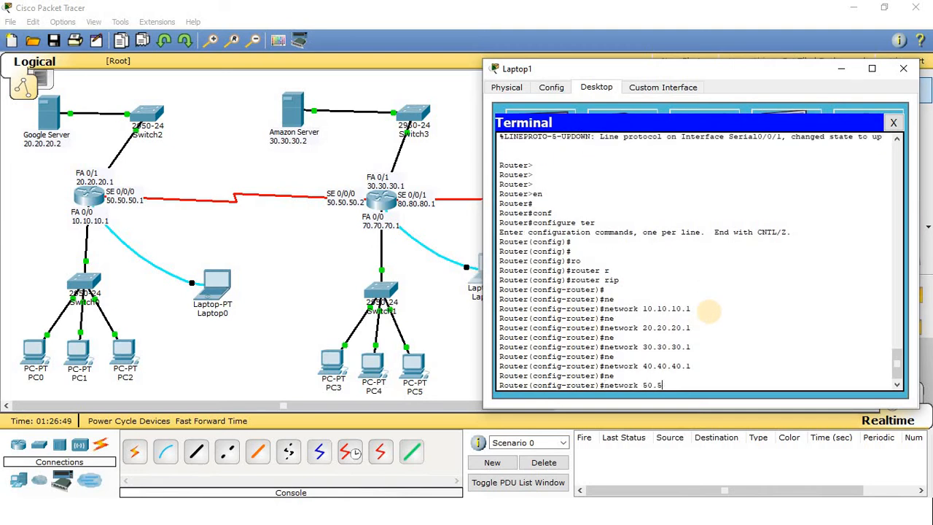
pyautogui.write('0.50.1')
pyautogui.press('Return')
pyautogui.press('Up')
pyautogui.press('BackSpace')
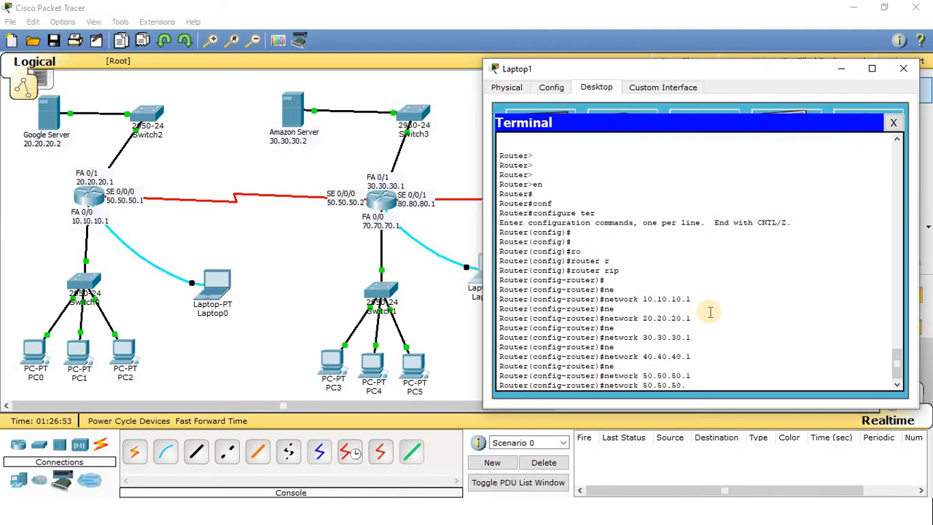
pyautogui.write('2')
pyautogui.press('Return')
# - Add the networks 60.60.60.1 and 70.70.70.1 to the middle router's RIP configuration
pyautogui.write('ne')
pyautogui.press('Tab')
pyautogui.write('60')
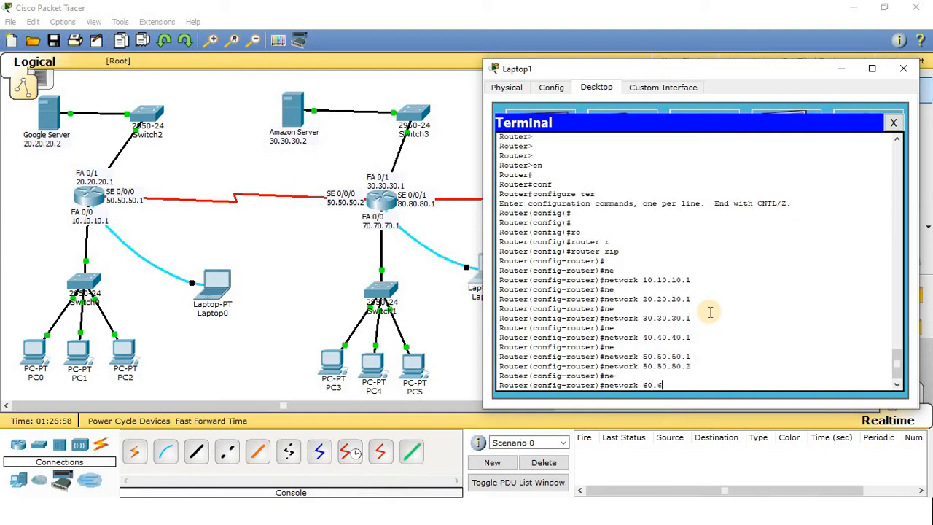
pyautogui.write('.60.60.1')
pyautogui.press('Return')
pyautogui.write('ne')
pyautogui.press('Tab')
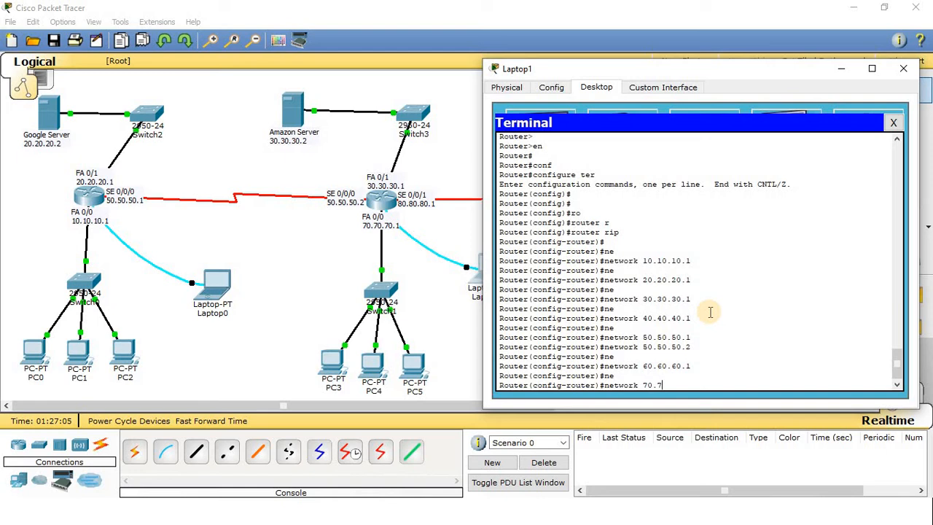
pyautogui.write('70.70.70.1')
pyautogui.press('Return')
# - Add the serial link addresses 80.80.80.1 and 80.80.80.2 as RIP networks on the middle router
pyautogui.write('ne')
pyautogui.press('Tab')
pyautogui.write('80')
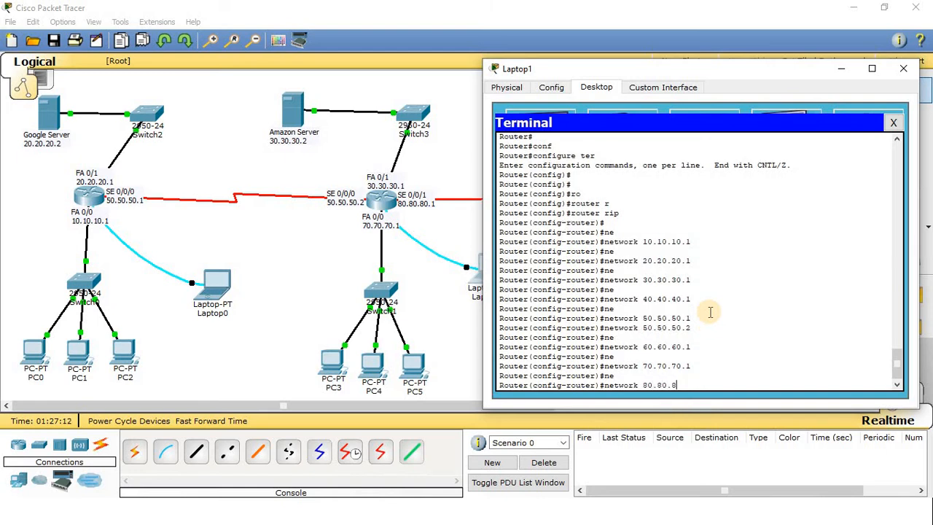
pyautogui.press('Return')
pyautogui.press('Up')
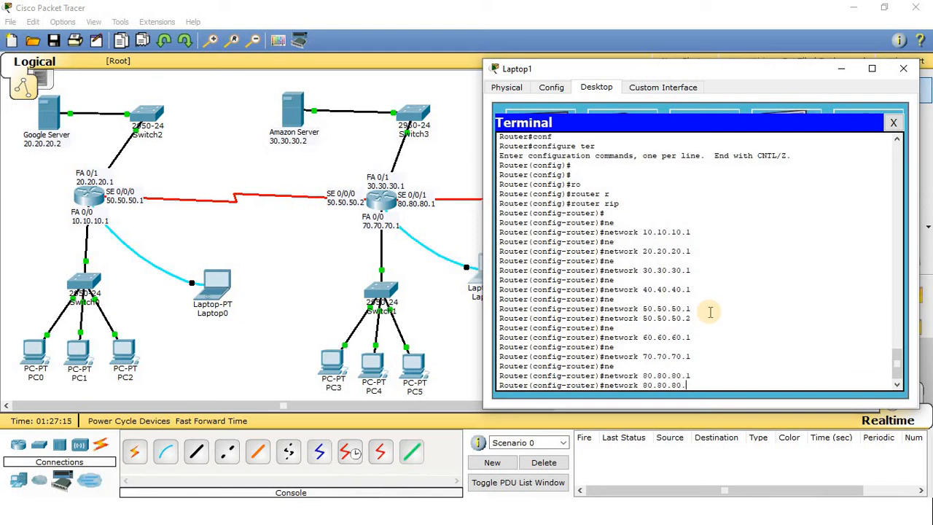
pyautogui.press('Return')
pyautogui.press('Return')
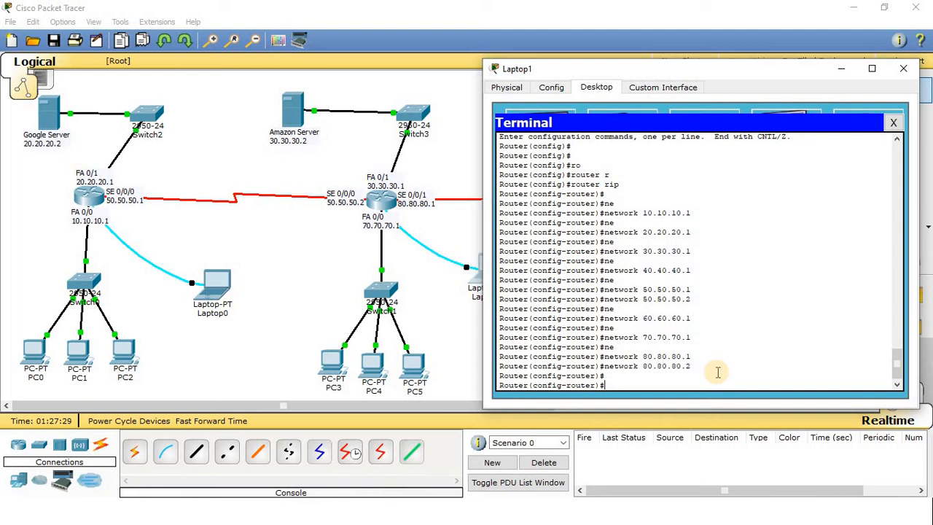
# - Exit RIP and global configuration modes to return to the middle router's privileged prompt
pyautogui.write('x')
pyautogui.press('Return')
pyautogui.press('Return')
pyautogui.press('Return')
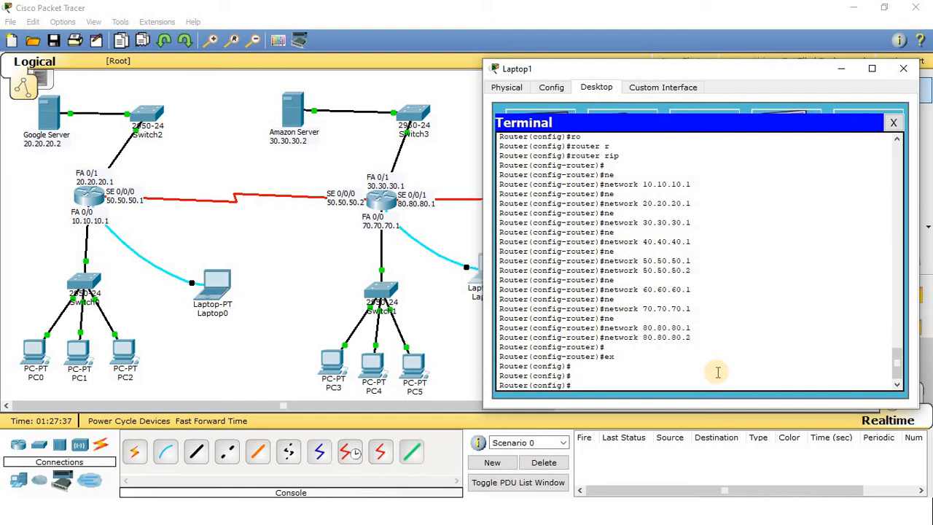
pyautogui.write('ex')
pyautogui.press('Return')
pyautogui.press('Return')
pyautogui.press('Return')
pyautogui.press('Return')
# - Save the middle router's configuration with wr
pyautogui.write('wr')
pyautogui.press('Return')
pyautogui.press('Return')
pyautogui.press('Return')
pyautogui.press('Return')
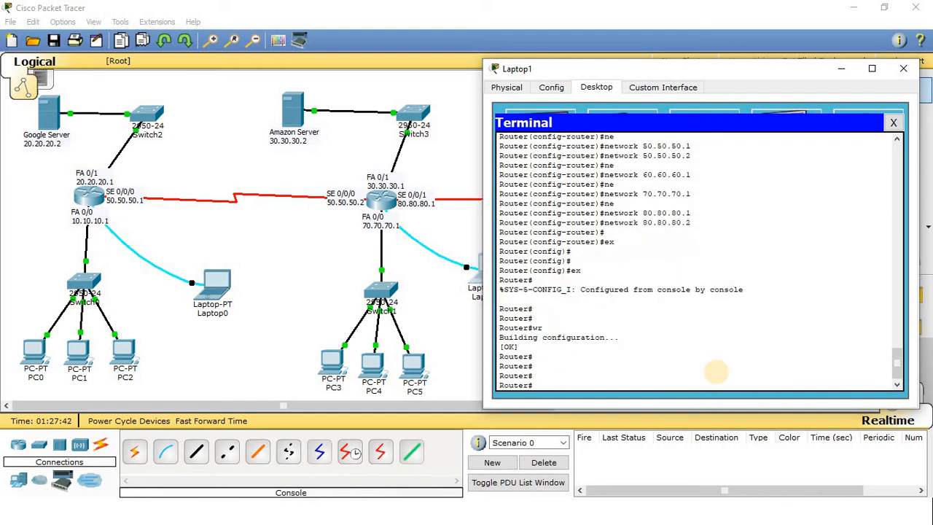
# - Exit the middle router's console session and close the Laptop1 window
pyautogui.write('ex')
pyautogui.press('Return')
pyautogui.press('Return')
pyautogui.press('Return')
pyautogui.press('Return')
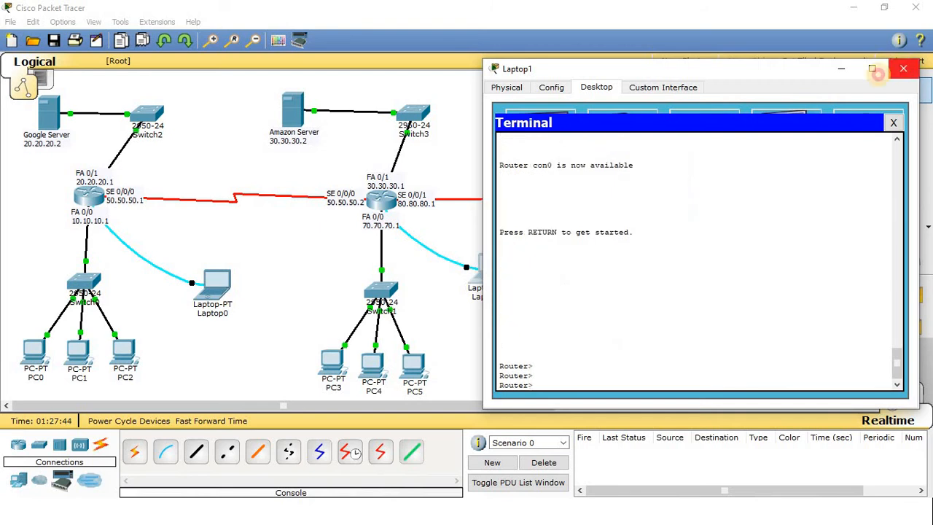
pyautogui.click(903, 68)
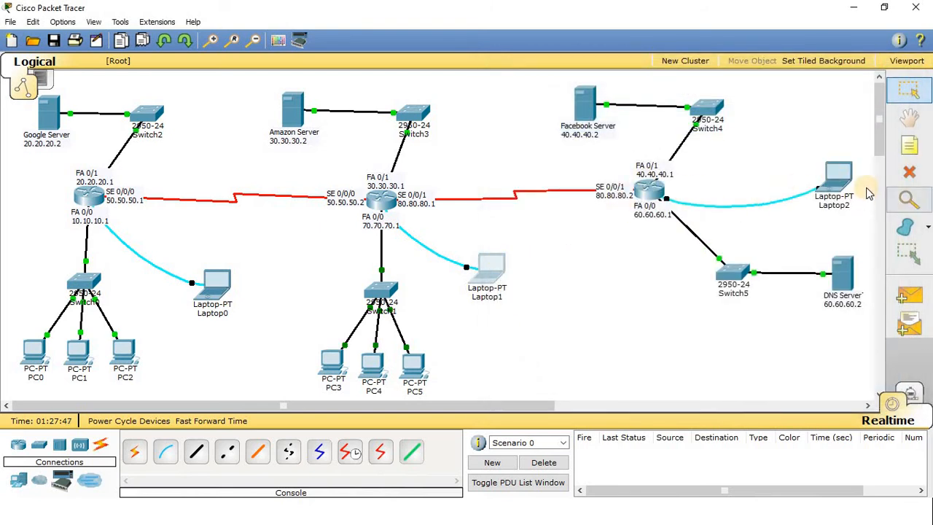
# - Open a terminal console session from Laptop2 to the router on the topology's right side
pyautogui.click(837, 176)
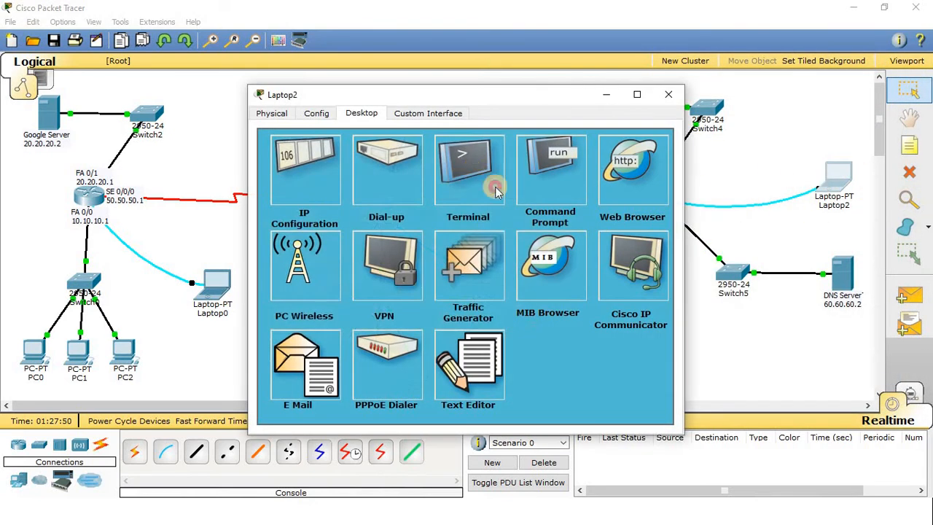
pyautogui.click(496, 191)
pyautogui.click(481, 328)
pyautogui.press('Return')
pyautogui.press('Return')
pyautogui.press('Return')
pyautogui.moveTo(519, 106); pyautogui.dragTo(395, 80)
# - Enter privileged mode and global configuration on Laptop2's router, and start RIP router configuration
pyautogui.write('en')
pyautogui.press('Return')
pyautogui.press('Return')
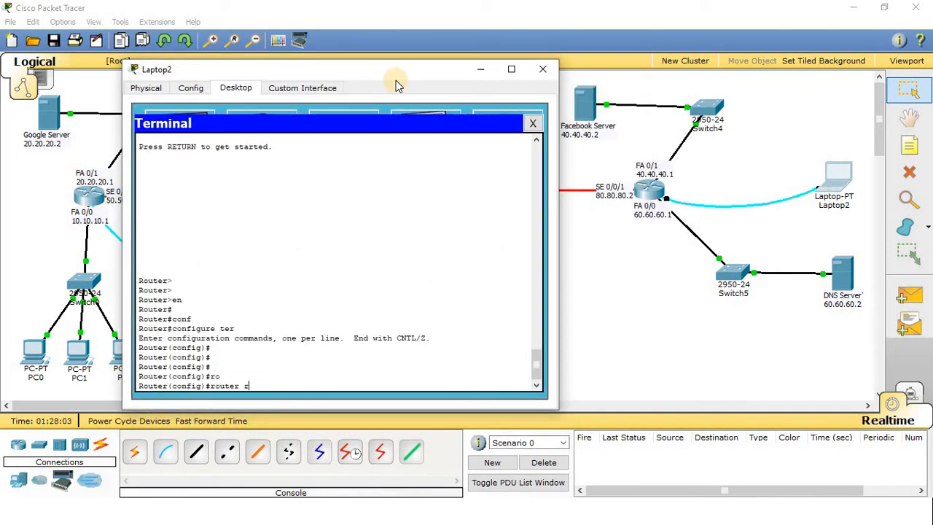
pyautogui.press('Tab')
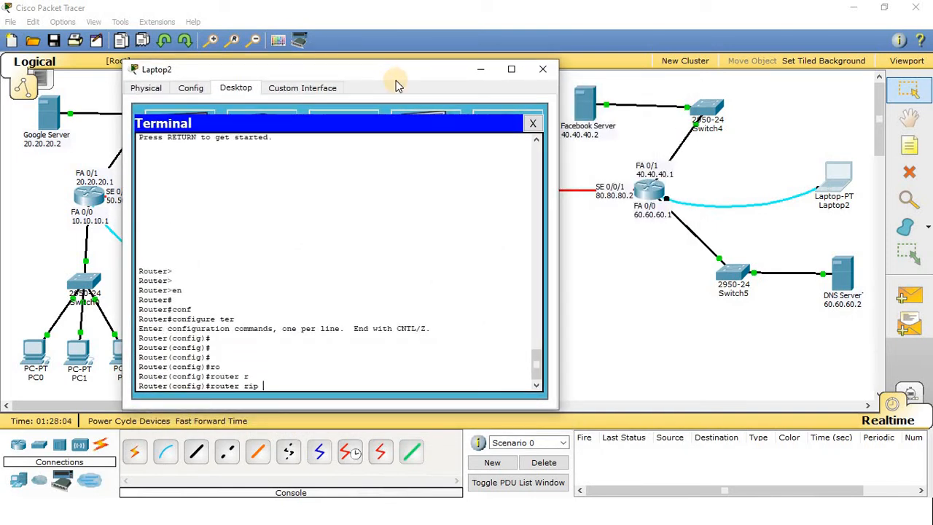
pyautogui.press('Return')
pyautogui.press('Return')
# - Add 10.10.10.1 as a RIP network on Laptop2's router
pyautogui.write('ne')
pyautogui.press('Tab')
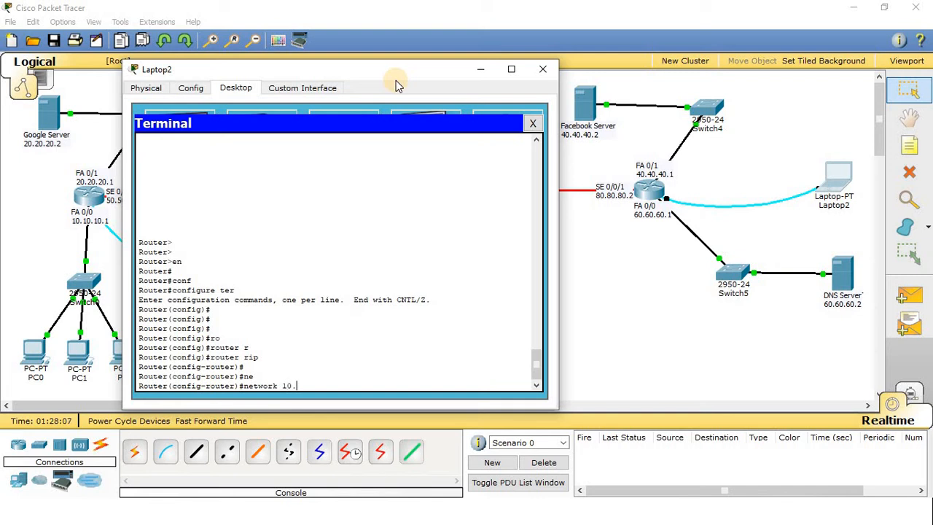
pyautogui.write('10.10.10.1')
pyautogui.press('Return')
pyautogui.press('Return')
# - Add 20.20.20.1 as a RIP network on Laptop2's router
pyautogui.write('ne')
pyautogui.press('Tab')
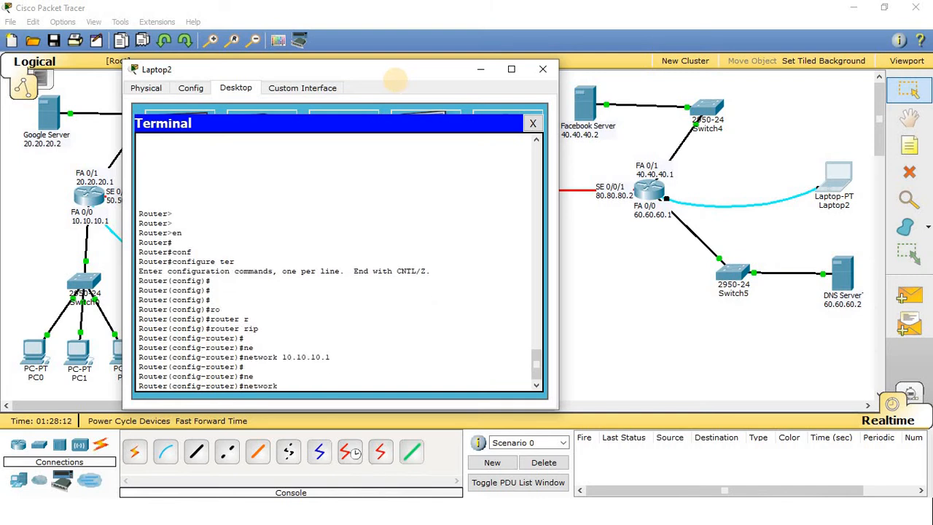
pyautogui.write('10.10.10')
pyautogui.press('BackSpace')
pyautogui.press('BackSpace')
pyautogui.press('BackSpace')
pyautogui.press('BackSpace')
pyautogui.press('BackSpace')
pyautogui.press('BackSpace')
pyautogui.press('BackSpace')
pyautogui.press('BackSpace')
pyautogui.write('20.')
pyautogui.press('Return')
# - Add 30.30.30.1 and 40.40.40.1 as RIP networks on Laptop2's router
pyautogui.write('ne')
pyautogui.press('Tab')
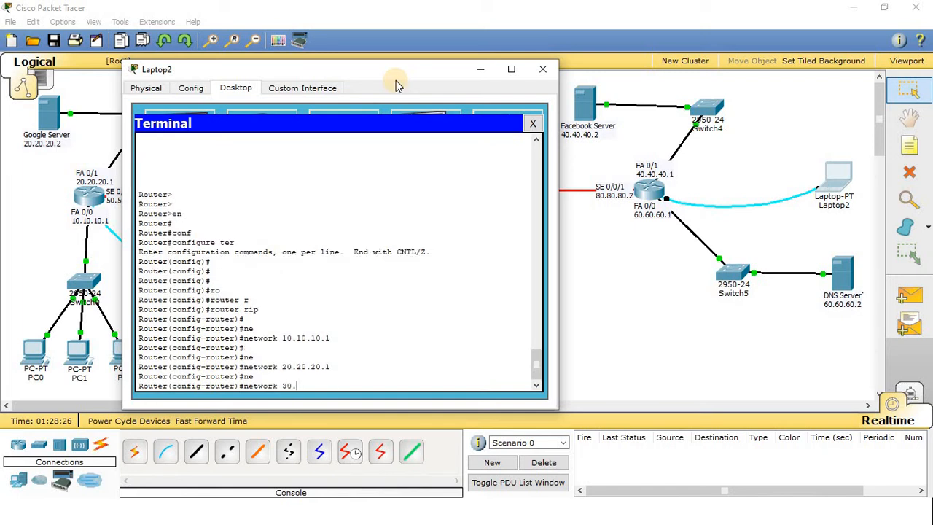
pyautogui.write('30.30.30.1')
pyautogui.press('Return')
pyautogui.write('ne')
pyautogui.press('Tab')
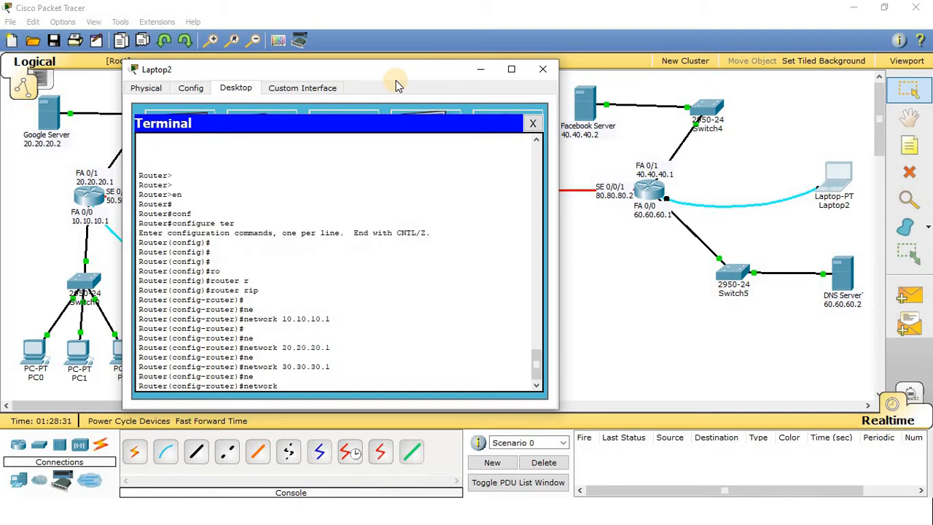
pyautogui.write('40.40.40.1')
pyautogui.press('Return')
# - Add 50.50.50.1 and 60.60.60.1 as RIP networks on Laptop2's router
pyautogui.write('ne')
pyautogui.press('Tab')
pyautogui.write('50')
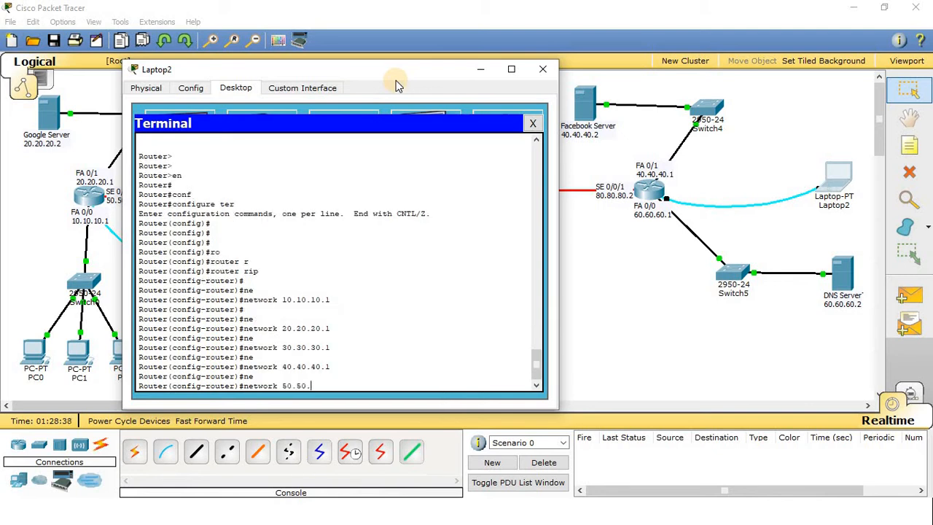
pyautogui.write('.50.50.1')
pyautogui.press('Return')
pyautogui.write('ne')
pyautogui.press('Tab')
pyautogui.write('60.')
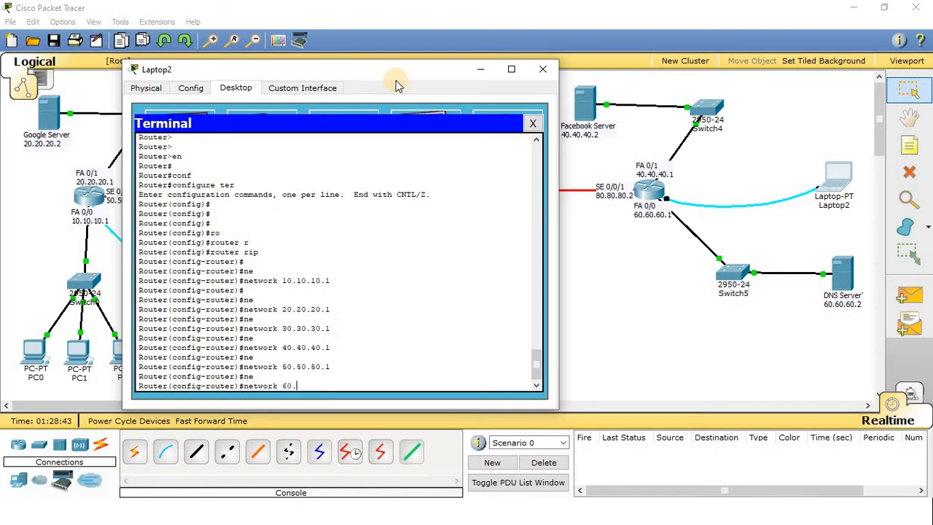
pyautogui.write('60.60.1')
pyautogui.press('Return')
# - Add 50.50.50.2 and 70.70.70.1 as RIP networks on Laptop2's router
pyautogui.press('Up')
pyautogui.press('Up')
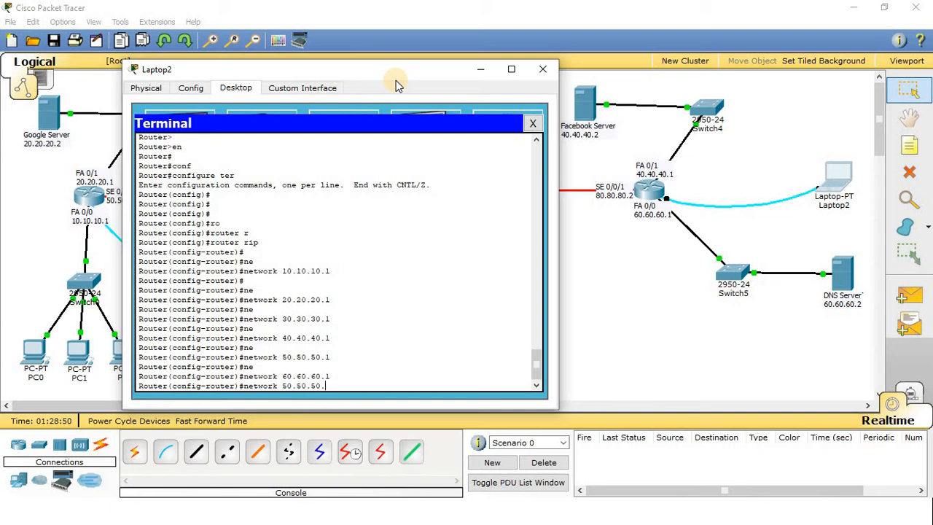
pyautogui.write('2')
pyautogui.press('Return')
pyautogui.press('Return')
pyautogui.write('ne')
pyautogui.press('Tab')
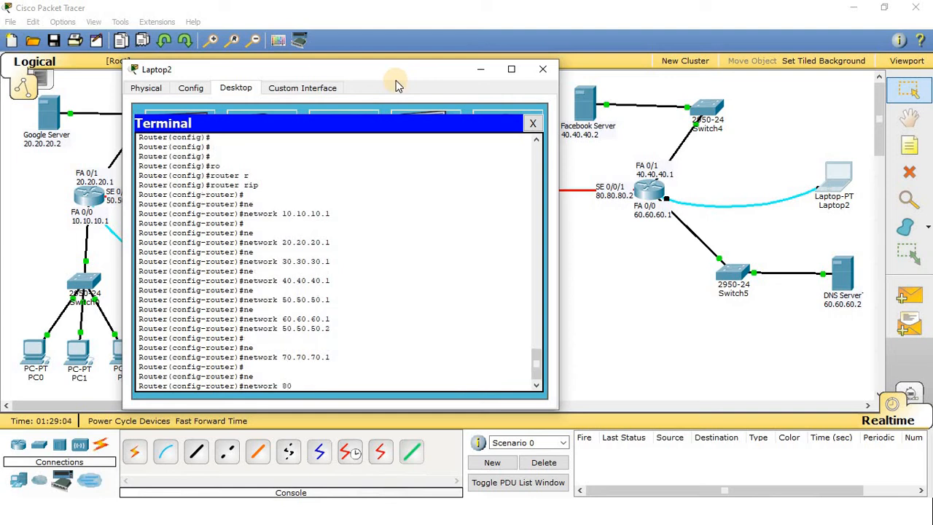
# - Add the serial link addresses 80.80.80.1 and 80.80.80.2 as RIP networks on Laptop2's router
pyautogui.write('.1')
pyautogui.press('Return')
pyautogui.press('Up')
pyautogui.write('2')
pyautogui.press('Return')
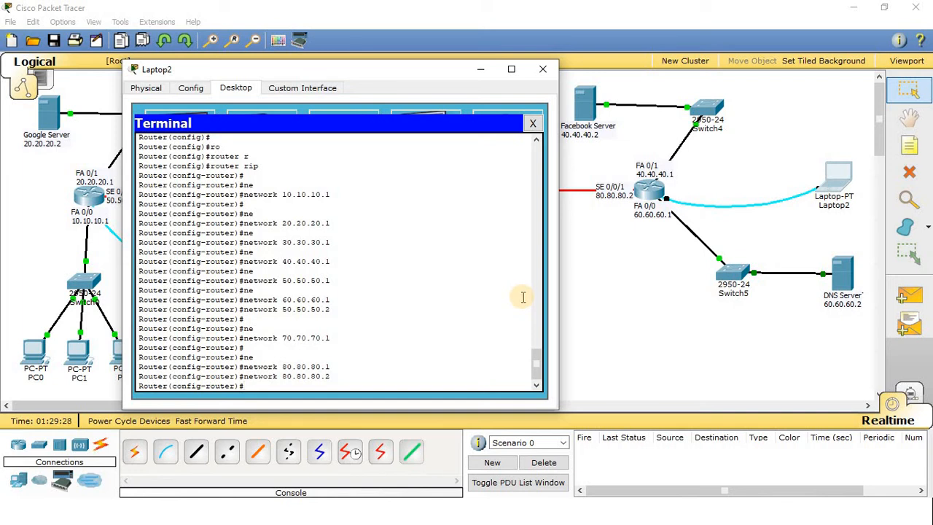
# - Exit RIP and global configuration modes on Laptop2's router
pyautogui.write('ex')
pyautogui.press('Return')
pyautogui.write('ex')
pyautogui.press('Return')
pyautogui.press('Return')
pyautogui.press('Return')
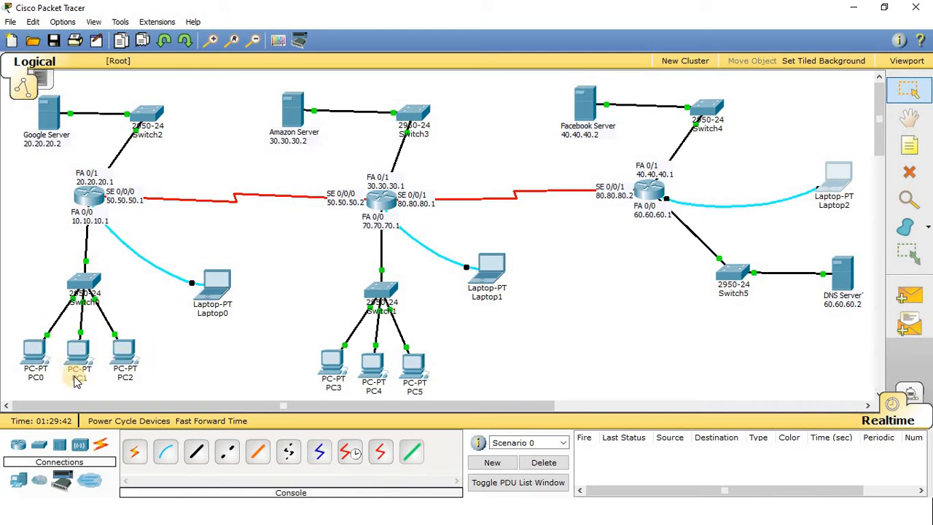
# - Assign PC0 the static IP address 10.10.10.2 with subnet mask 255.0.0.0
pyautogui.click(32, 358)
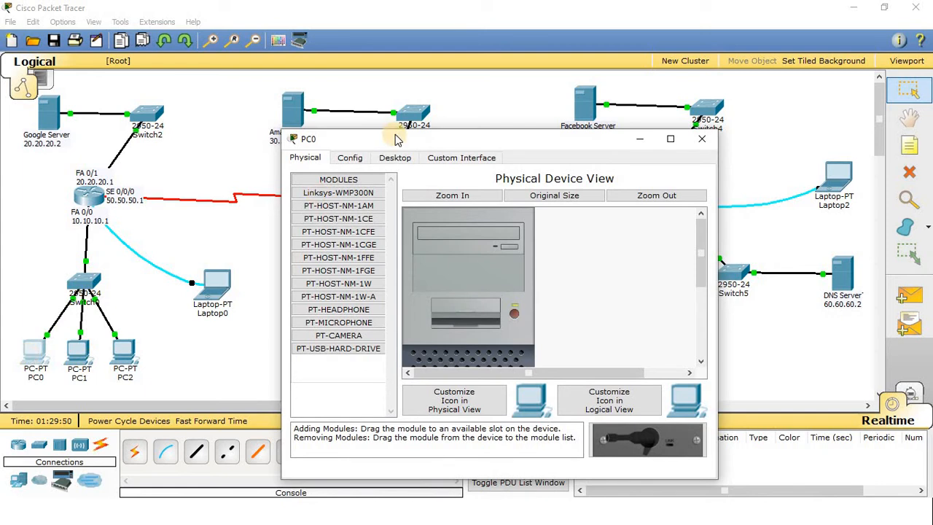
pyautogui.click(397, 165)
pyautogui.click(354, 210)
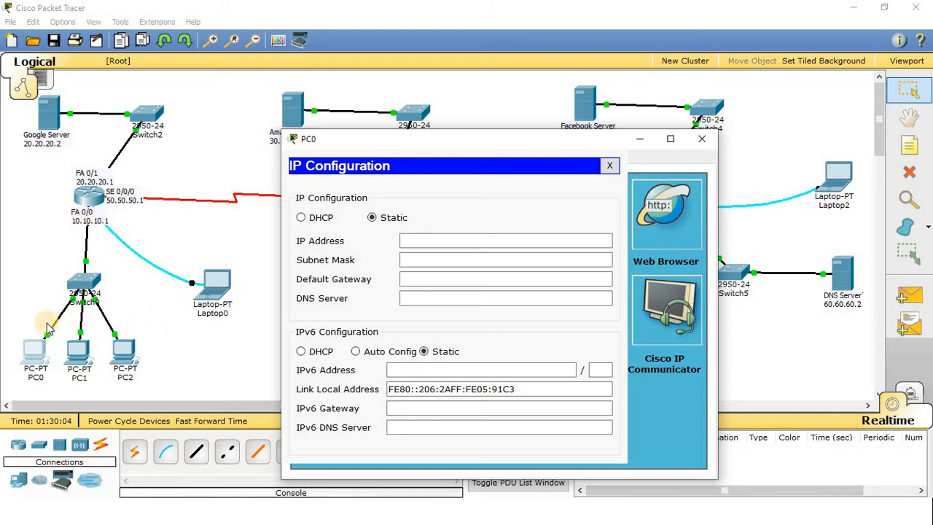
pyautogui.click(417, 241)
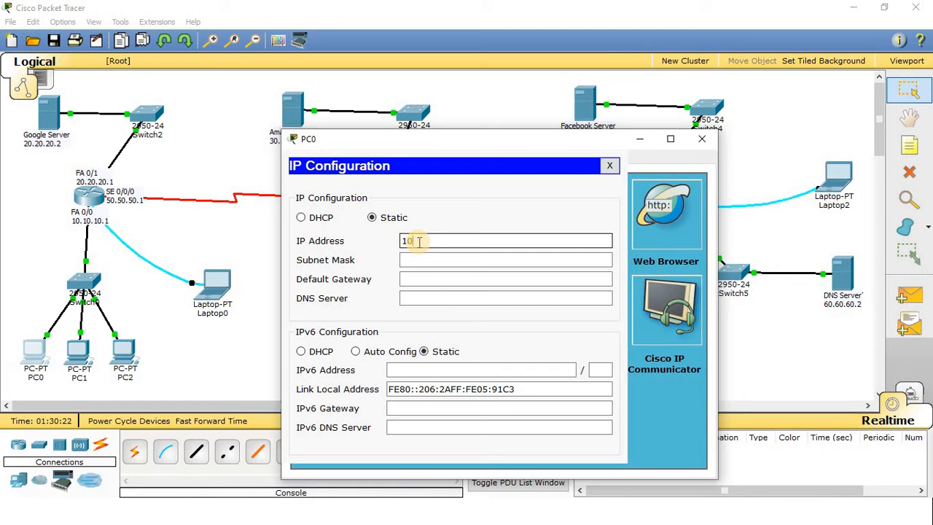
pyautogui.write('.10.10.2')
pyautogui.click(481, 260)
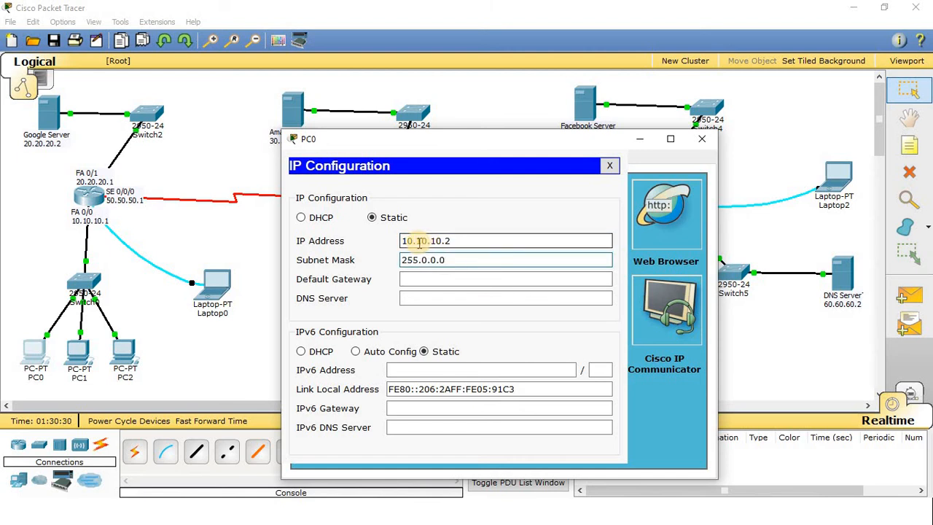
# - Set PC0's default gateway to the left router's FA 0/0 address, 10.10.10.1
pyautogui.moveTo(486, 240); pyautogui.dragTo(416, 241)
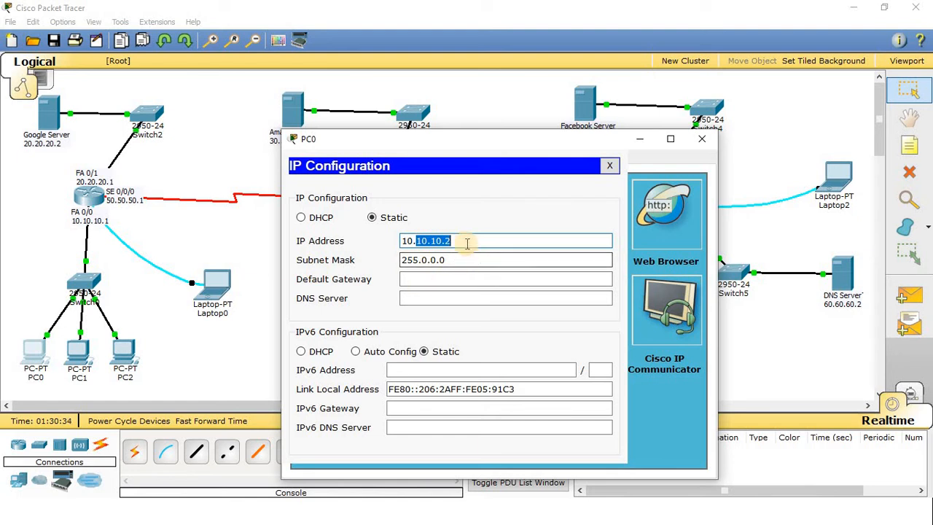
pyautogui.moveTo(463, 241); pyautogui.dragTo(276, 241)
pyautogui.click(466, 277)
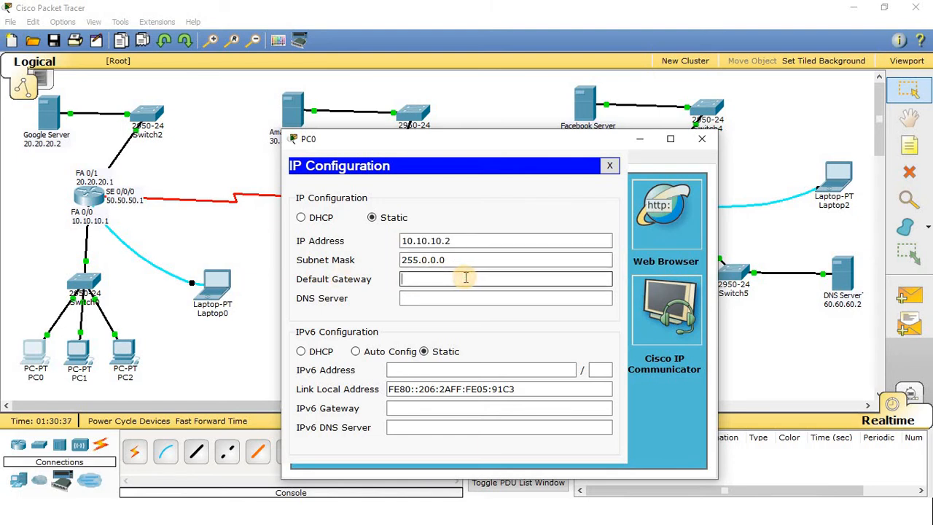
pyautogui.write('10.10.10.1')
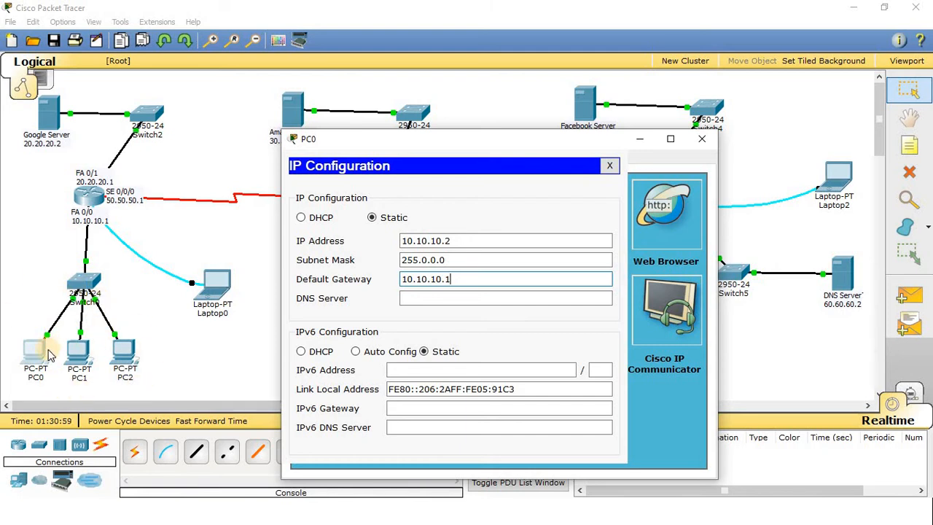
pyautogui.moveTo(467, 281); pyautogui.dragTo(340, 285)
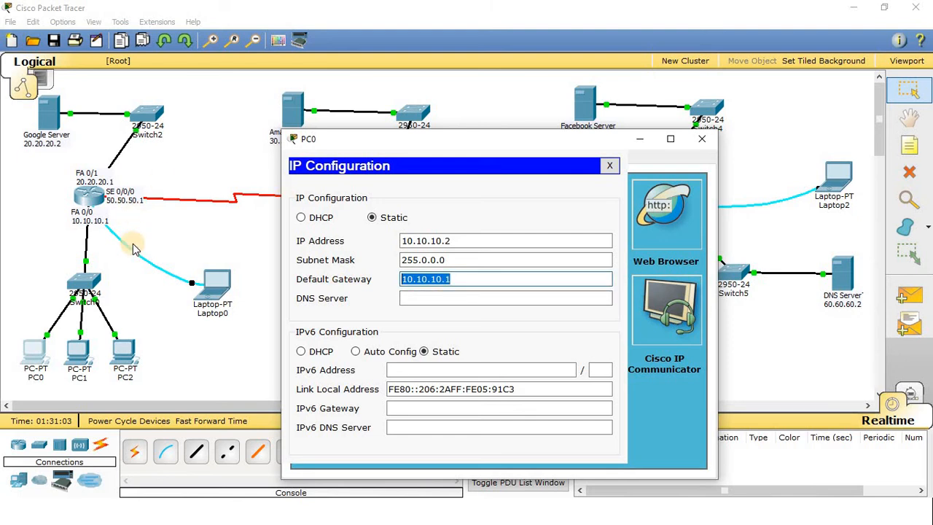
# - Set PC0's DNS server to 60.60.60.2
pyautogui.click(471, 298)
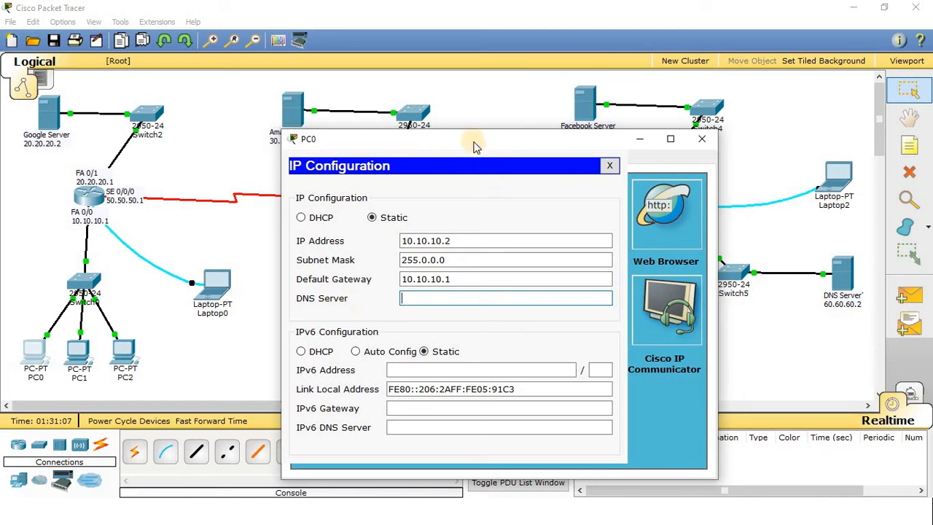
pyautogui.moveTo(474, 142); pyautogui.dragTo(387, 128)
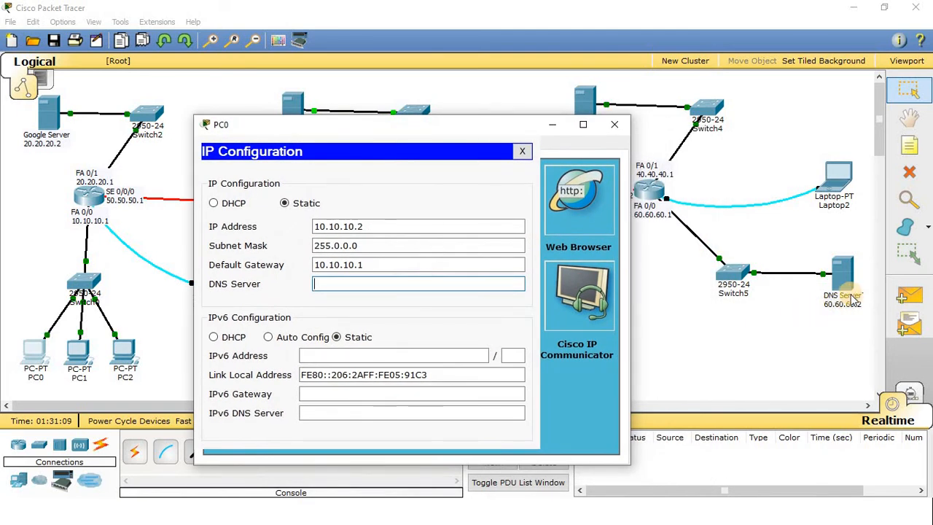
pyautogui.click(357, 284)
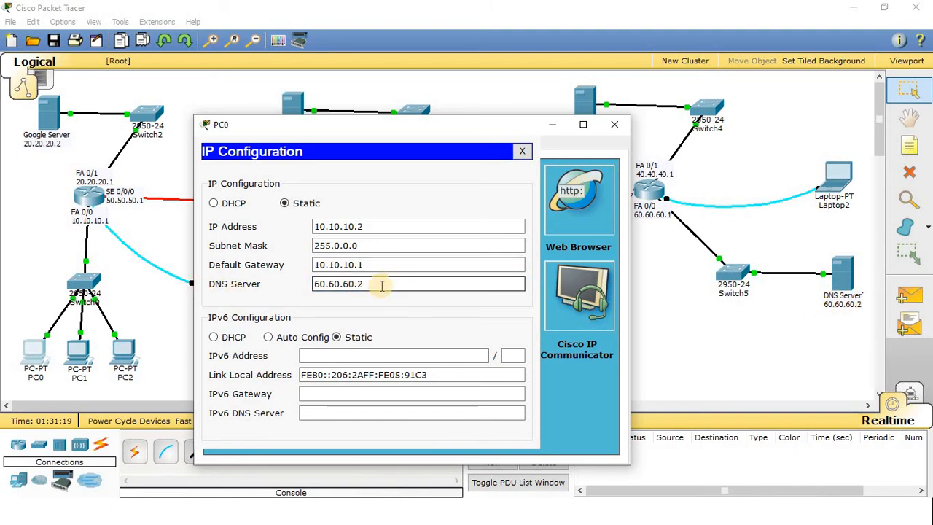
pyautogui.moveTo(382, 287); pyautogui.dragTo(251, 290)
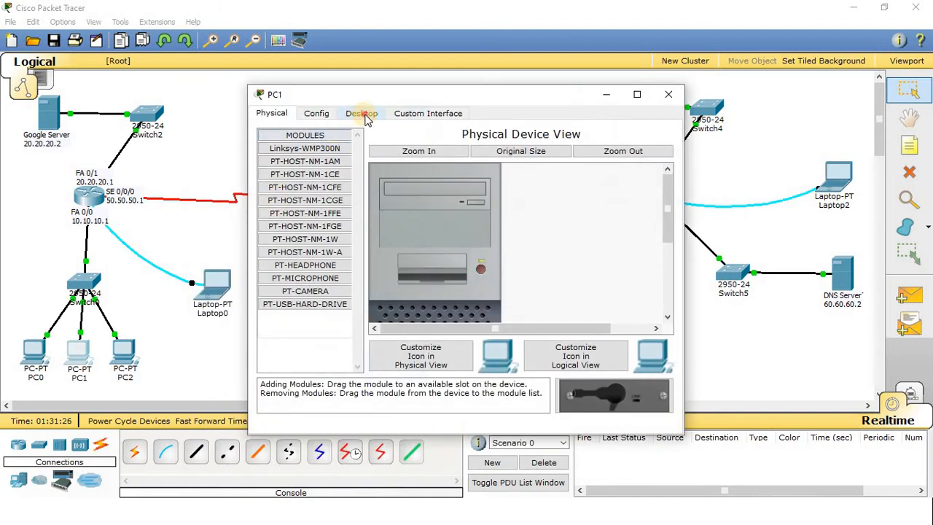
# - Configure PC1 with static IP address 10.10.10.3, default gateway 10.10.10.1 and DNS server 60.60.60.2
pyautogui.click(363, 113)
pyautogui.click(312, 169)
pyautogui.click(385, 193)
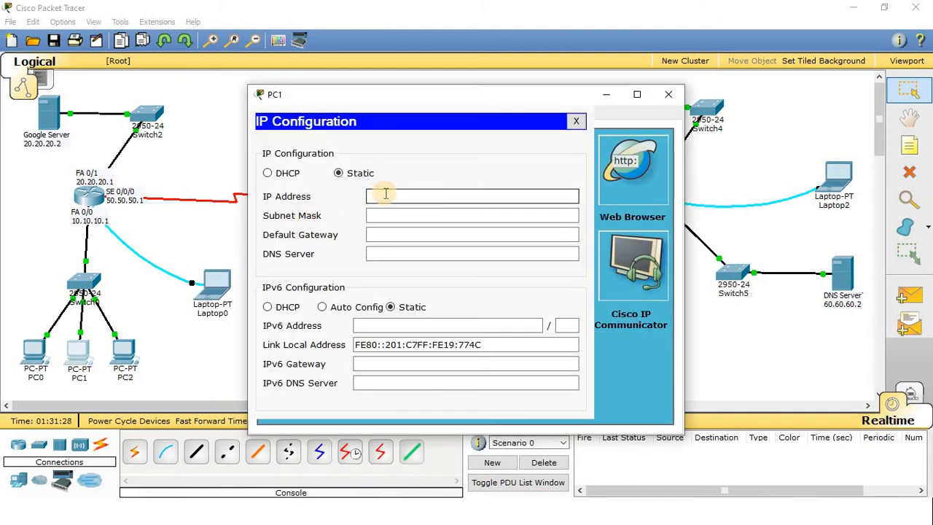
pyautogui.write('10.10.10.3')
pyautogui.click(417, 234)
pyautogui.write('10.10.10.1')
pyautogui.click(416, 254)
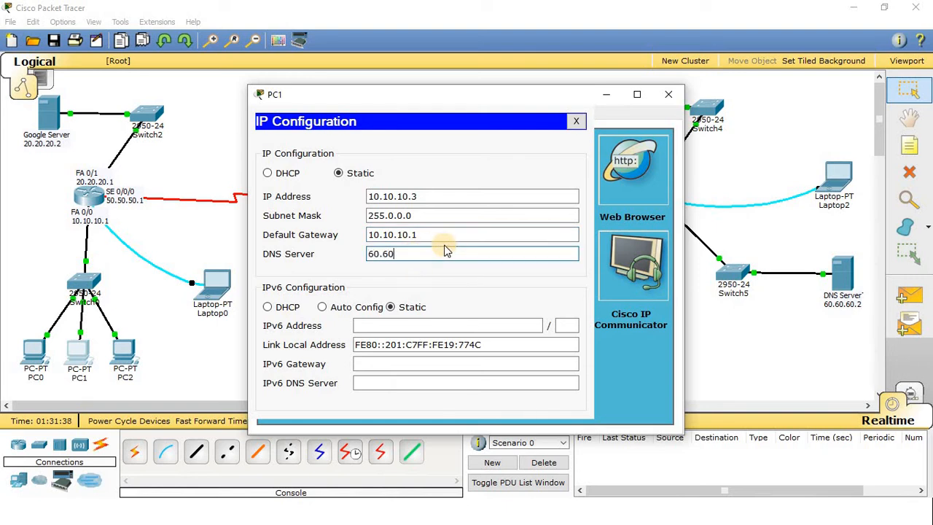
pyautogui.write('60.60.60.2')
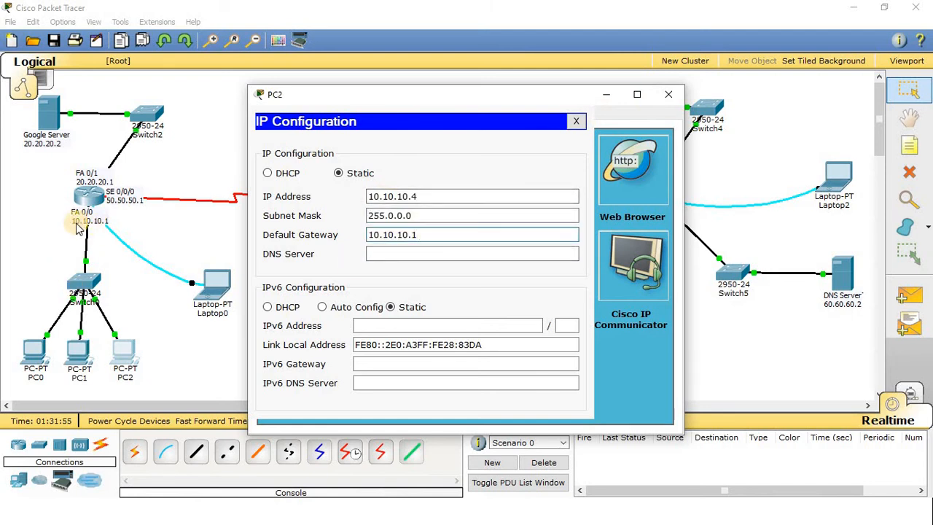
# - Set PC2's DNS server to the topology's DNS server address, 60.60.60.2
pyautogui.click(390, 253)
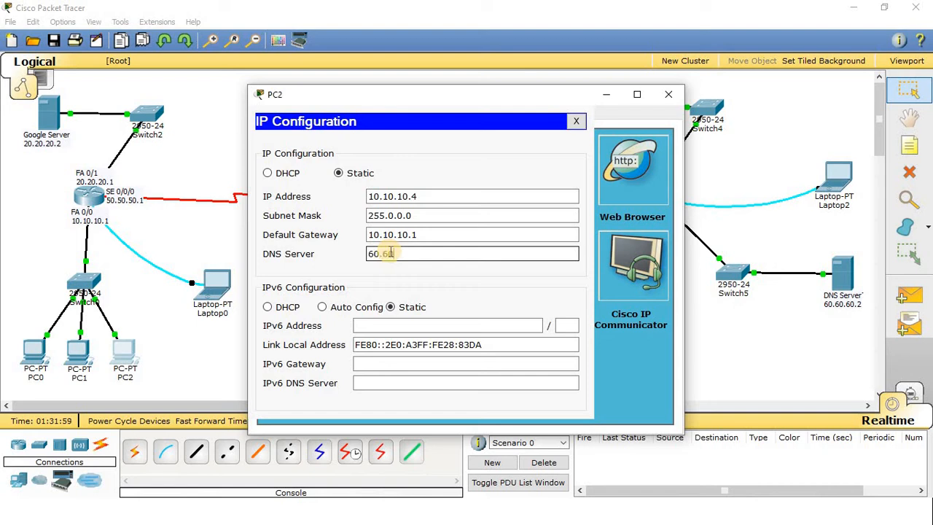
pyautogui.moveTo(446, 255); pyautogui.dragTo(335, 257)
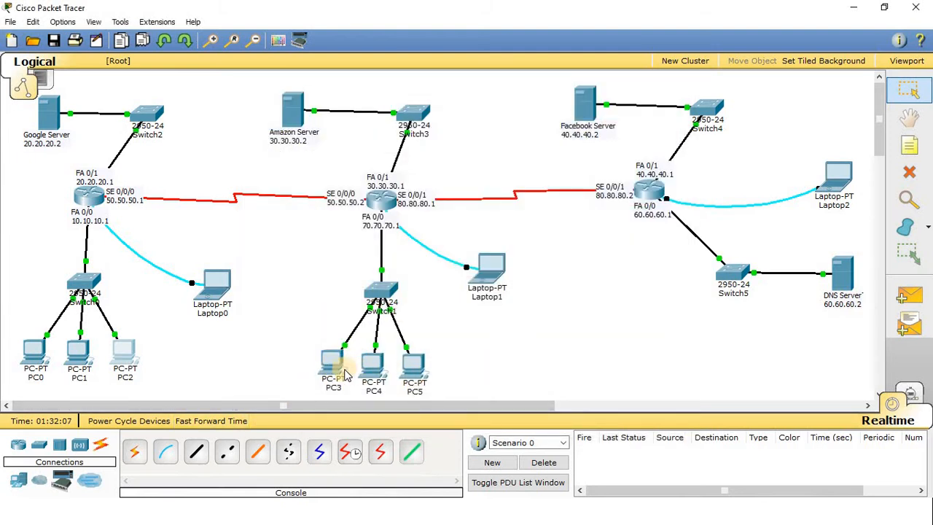
# - Configure PC3 with static IP address 70.70.70.2 and default gateway 70.70.70.1
pyautogui.moveTo(339, 370); pyautogui.dragTo(335, 372)
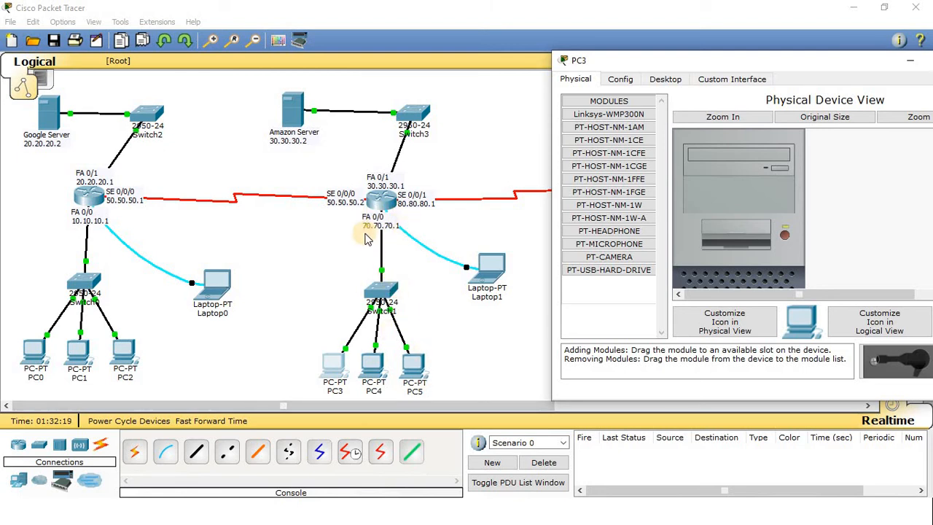
pyautogui.write('70.70.70')
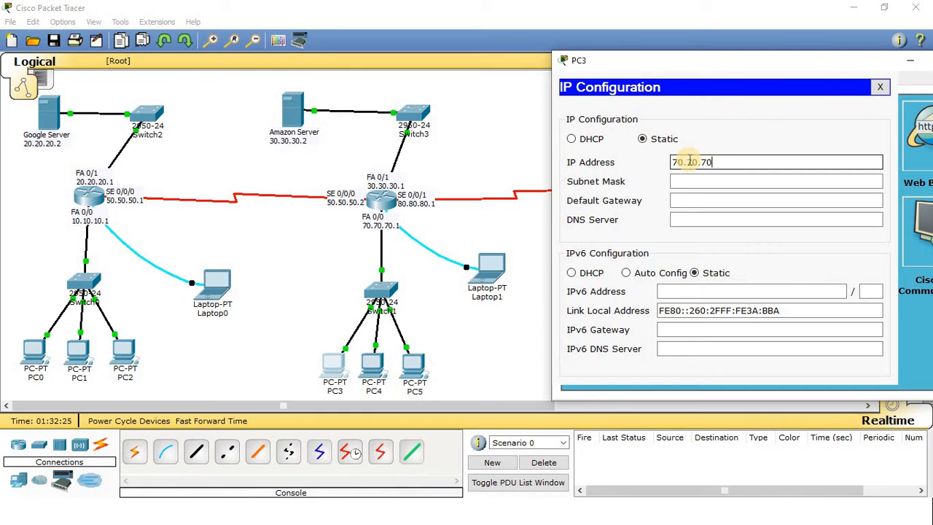
pyautogui.write('.2')
pyautogui.click(681, 195)
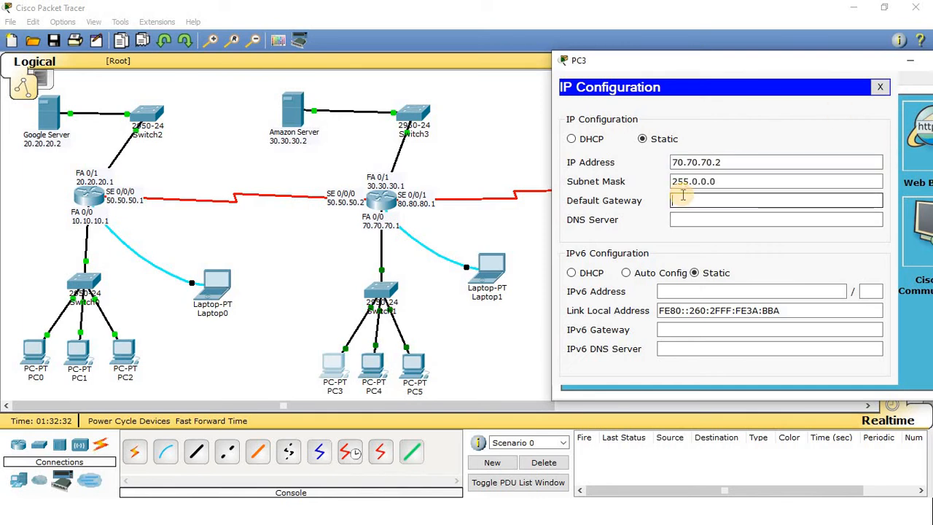
pyautogui.write('70.70.70.1')
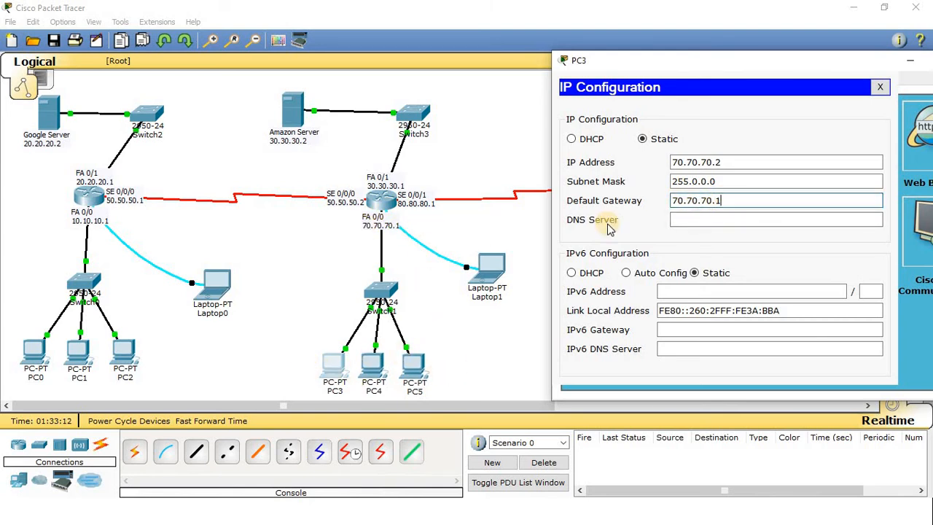
# - Set PC3's DNS server to the topology's DNS server address, 60.60.60.2
pyautogui.click(709, 218)
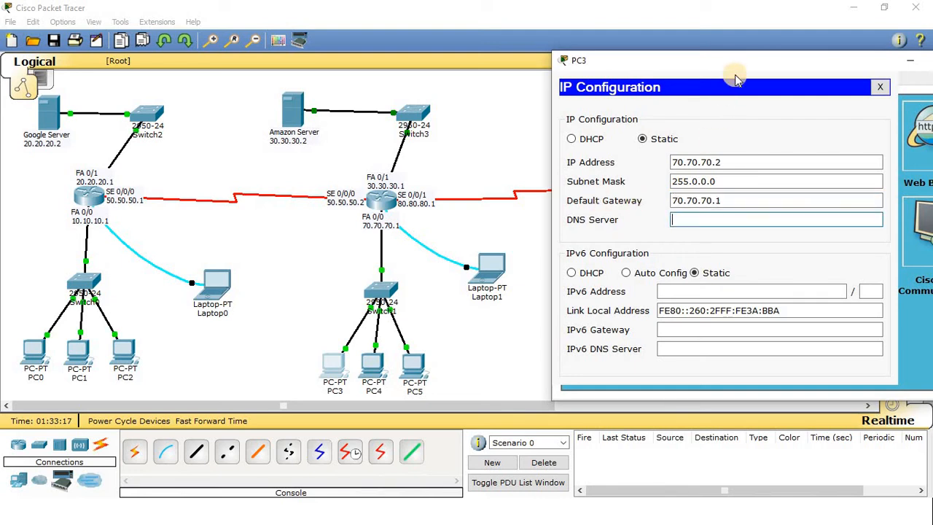
pyautogui.moveTo(430, 64); pyautogui.dragTo(430, 64)
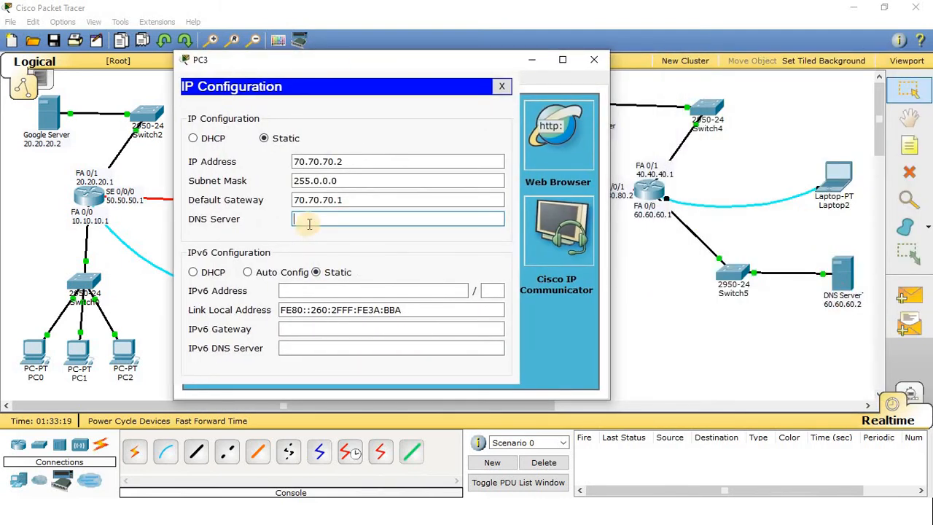
pyautogui.click(339, 218)
pyautogui.write('60.60.60.2')
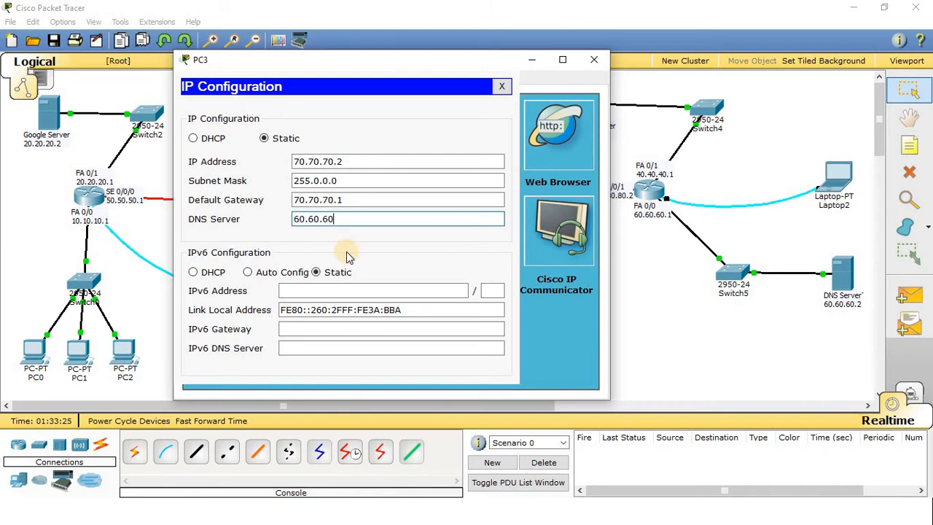
# - Configure PC4 with static IP address 70.70.70.3, default gateway 70.70.70.1 and DNS server 60.60.60.2, and close its window
pyautogui.click(306, 222)
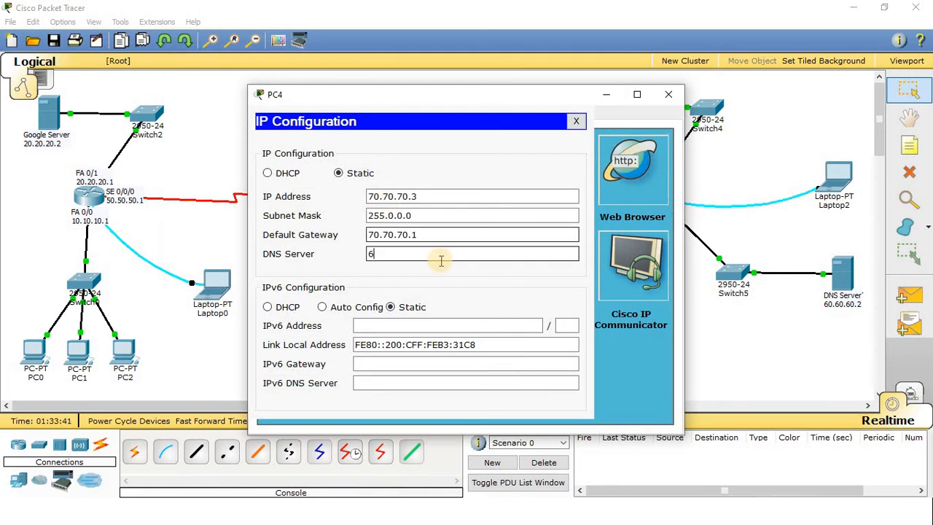
pyautogui.write('0.60.60.2')
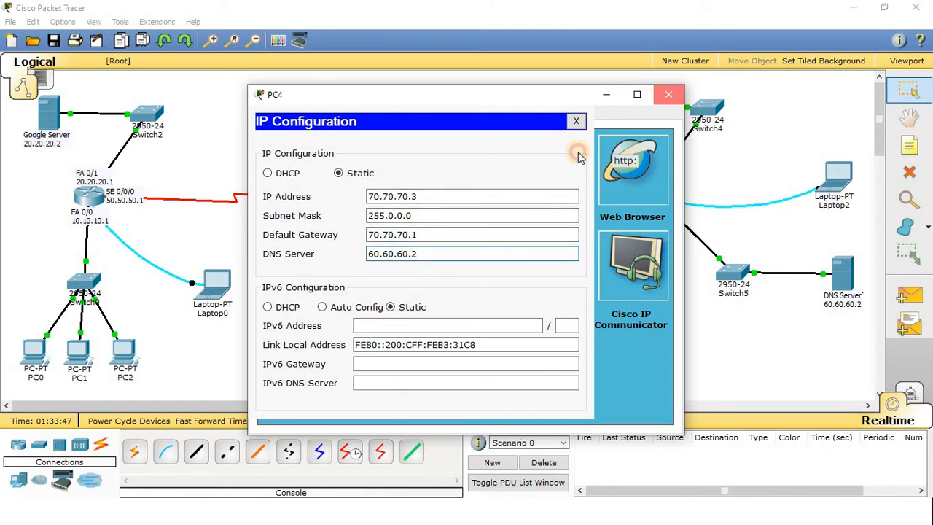
pyautogui.click(668, 94)
# - Configure PC5 with static IP address 70.70.70.4, subnet mask 255.0.0.0 and default gateway 70.70.70.1
pyautogui.click(417, 364)
pyautogui.click(360, 115)
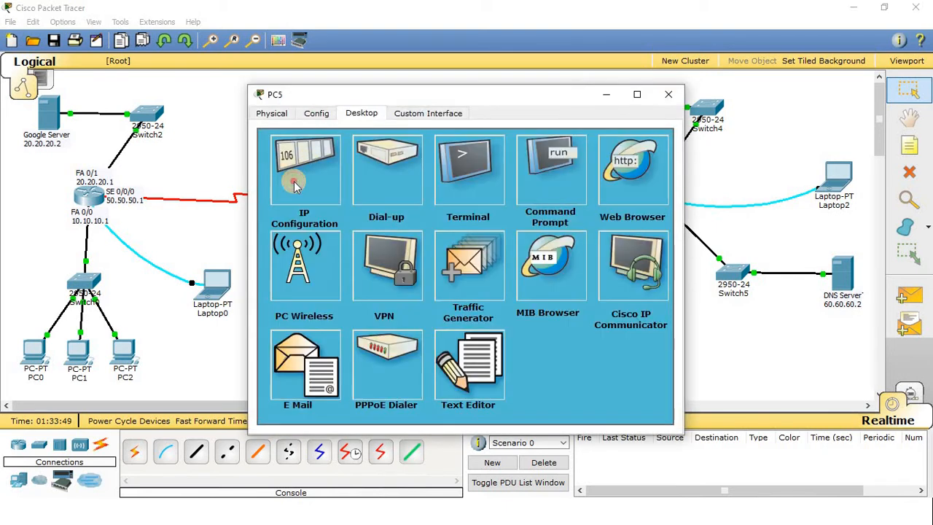
pyautogui.click(294, 184)
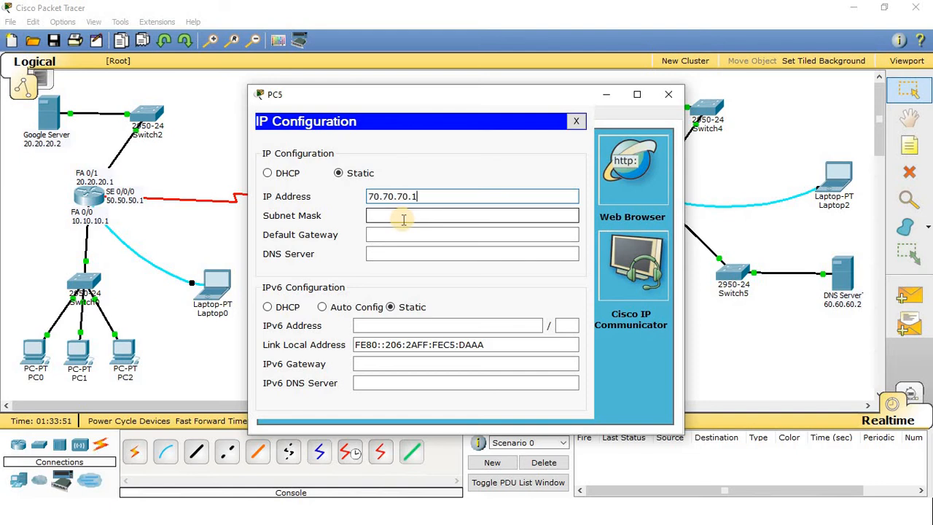
pyautogui.click(403, 219)
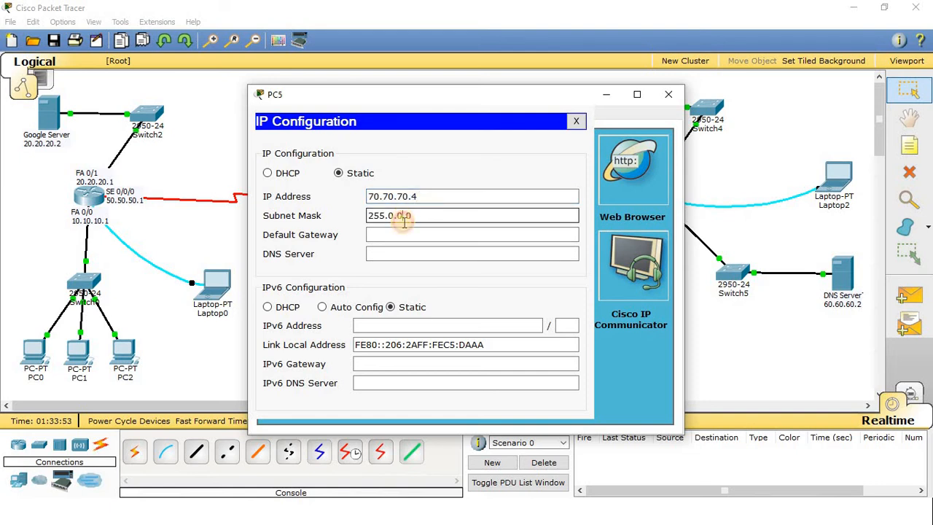
pyautogui.click(405, 229)
pyautogui.write('70.70.70.1')
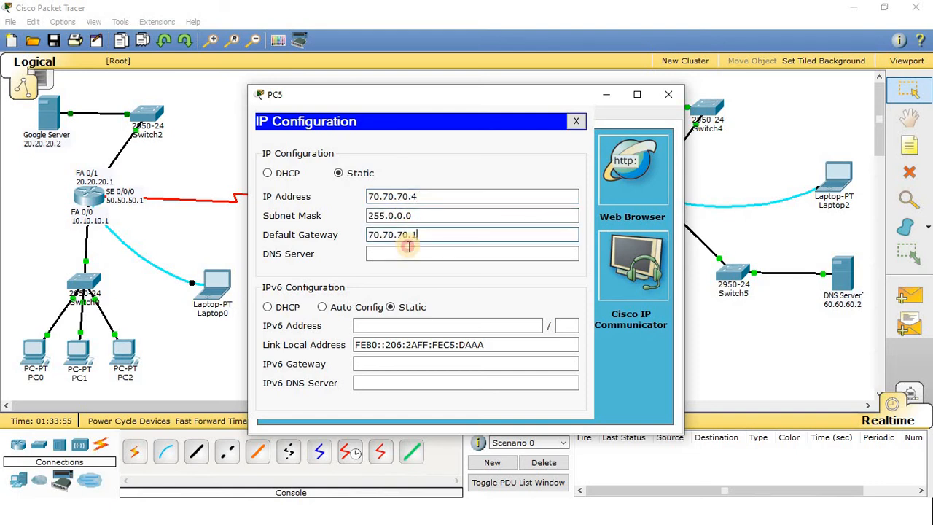
# - Set PC5's DNS server to 60.60.60.2, check its IP settings and close its window
pyautogui.click(411, 253)
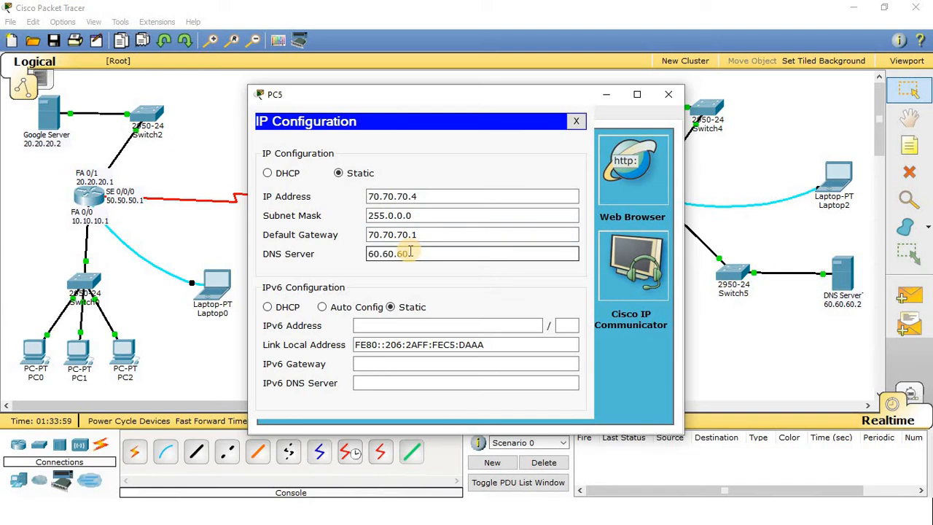
pyautogui.write('60.60.60.2')
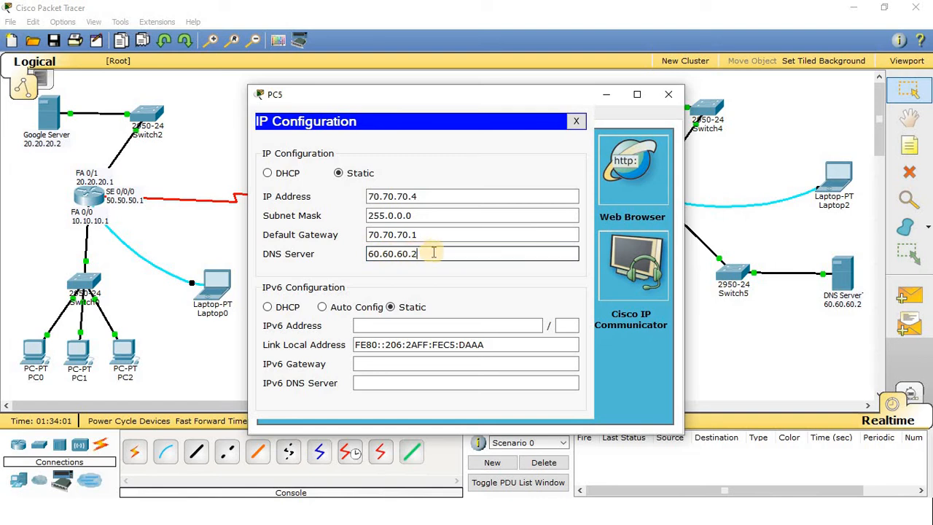
pyautogui.moveTo(431, 253); pyautogui.dragTo(262, 237)
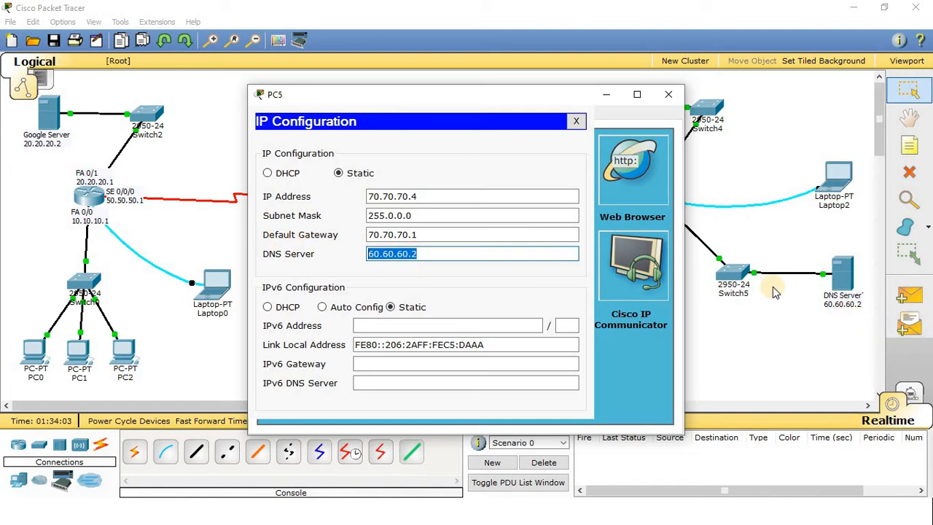
pyautogui.moveTo(430, 234); pyautogui.dragTo(312, 233)
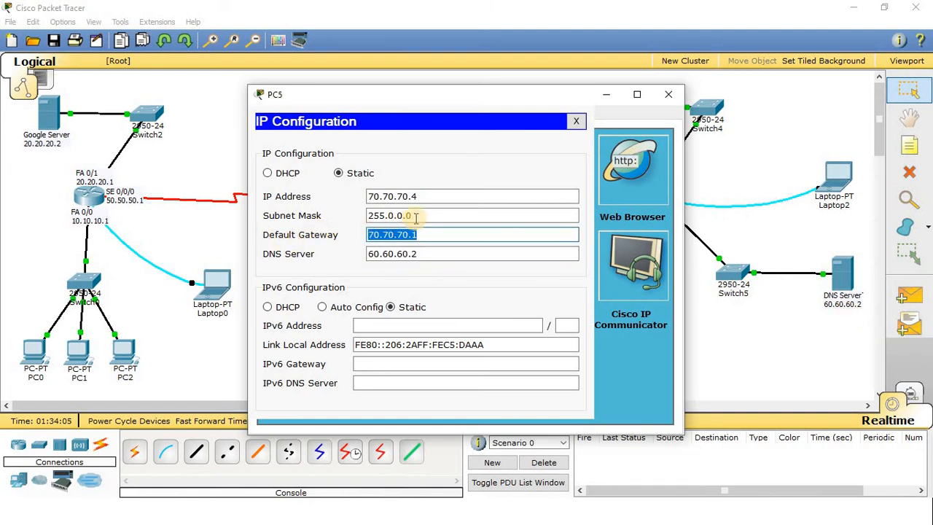
pyautogui.moveTo(429, 216); pyautogui.dragTo(304, 211)
pyautogui.moveTo(417, 195); pyautogui.dragTo(255, 194)
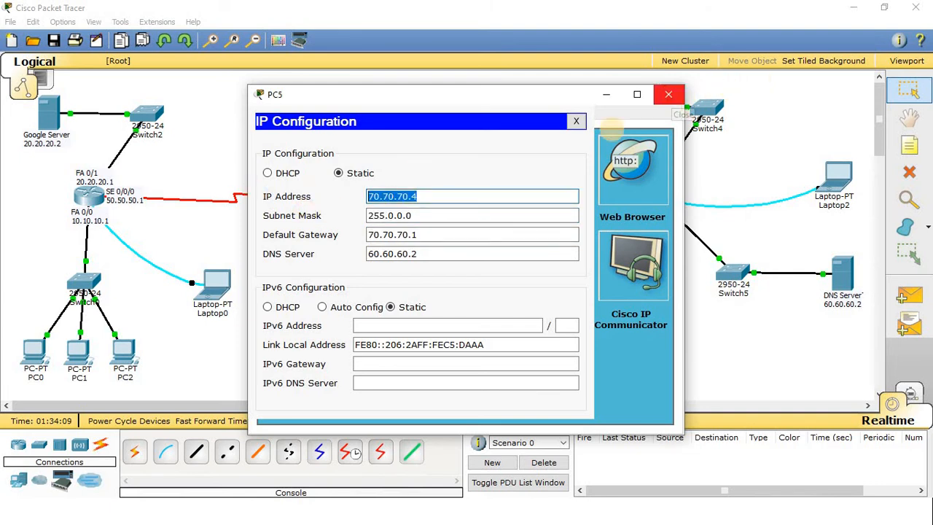
pyautogui.click(671, 96)
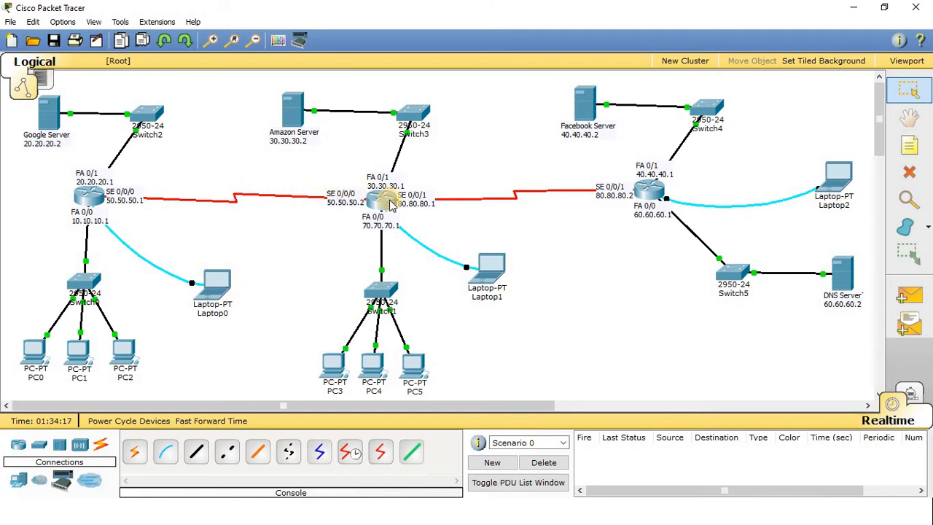
# - Test connectivity by sending simple PDUs from PC2 to PC3 and from PC3 back to PC2
pyautogui.click(909, 295)
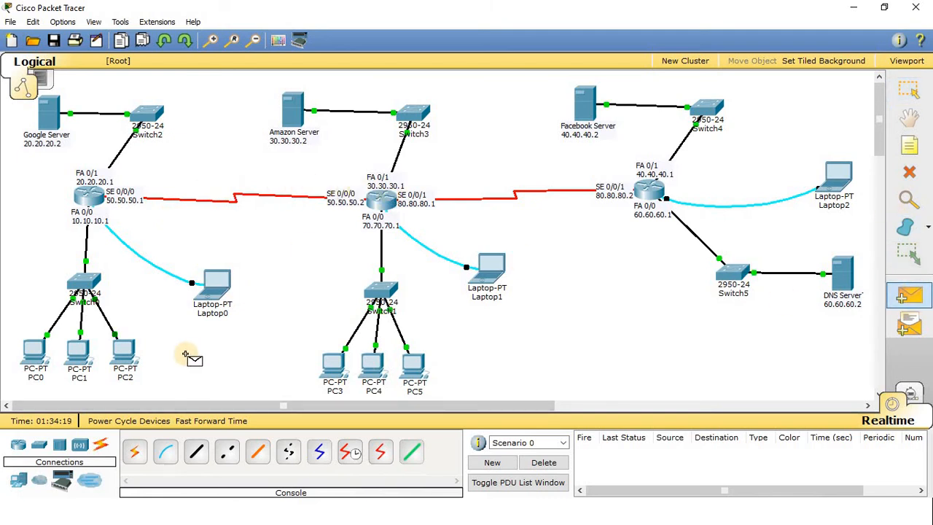
pyautogui.click(127, 352)
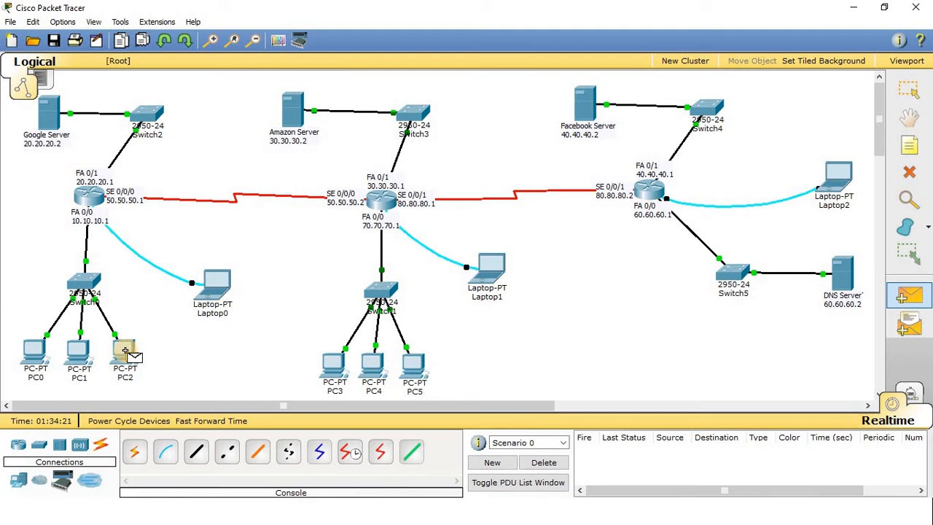
pyautogui.click(331, 364)
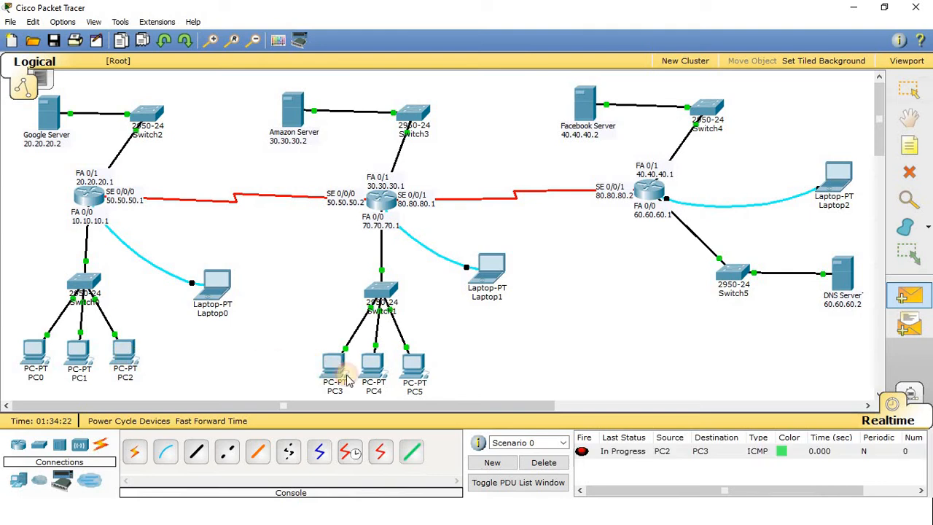
pyautogui.click(911, 296)
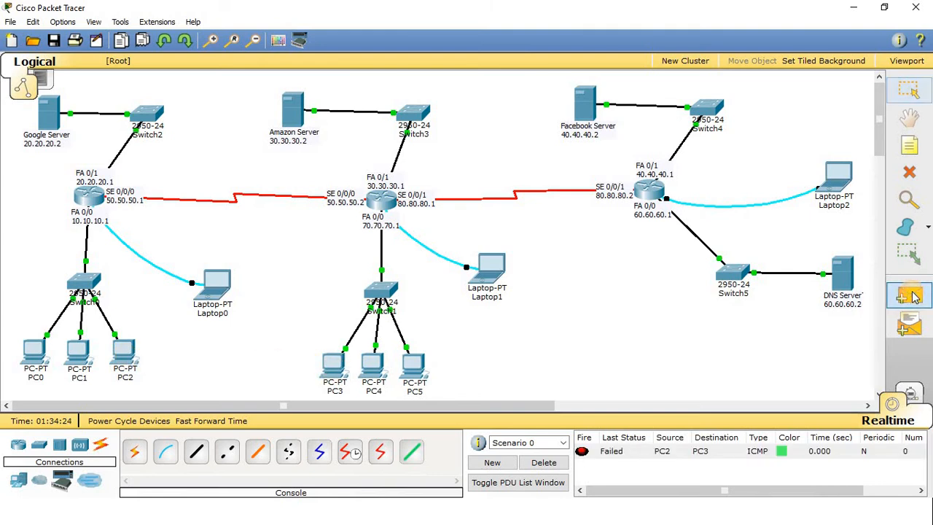
pyautogui.click(335, 365)
pyautogui.click(125, 355)
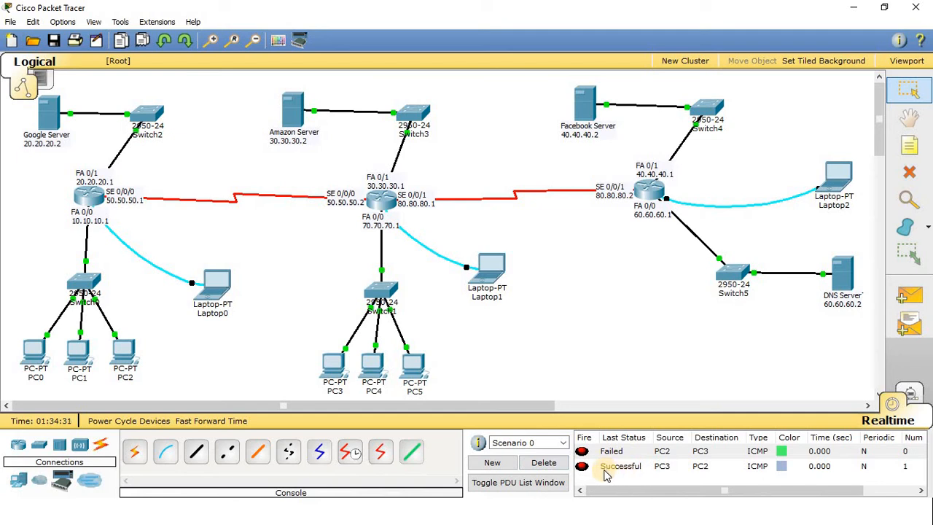
# - Delete the current PDU scenario, and send simple PDUs from PC1 to PC4 and from PC4 back to PC1
pyautogui.click(544, 463)
pyautogui.click(910, 296)
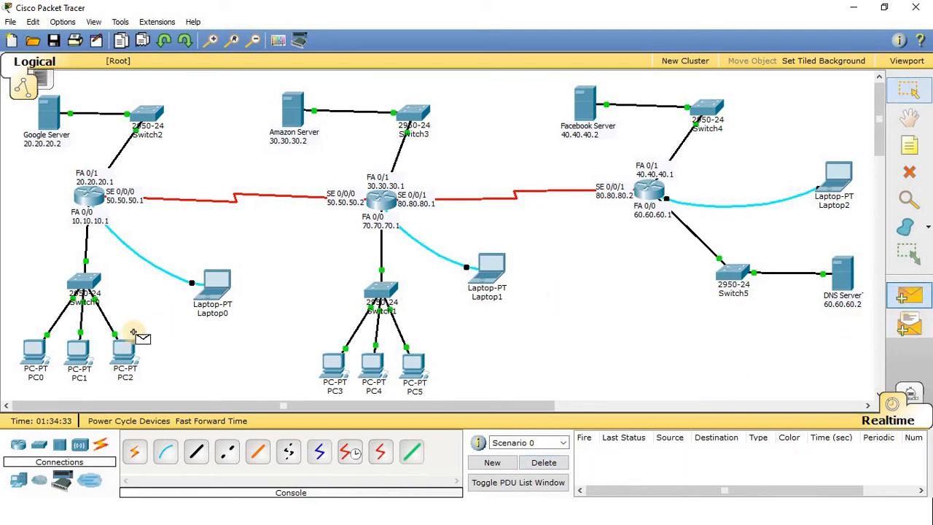
pyautogui.click(79, 354)
pyautogui.click(372, 364)
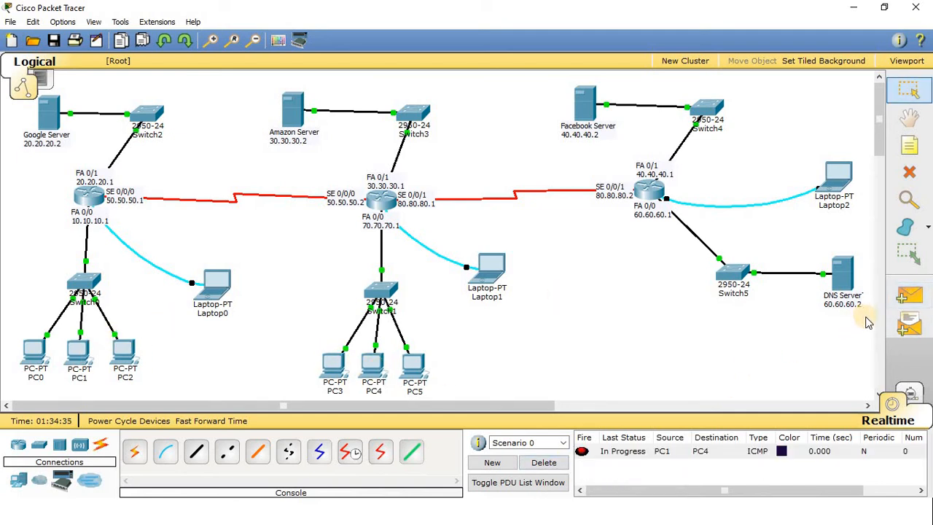
pyautogui.click(909, 296)
pyautogui.click(368, 365)
pyautogui.click(82, 353)
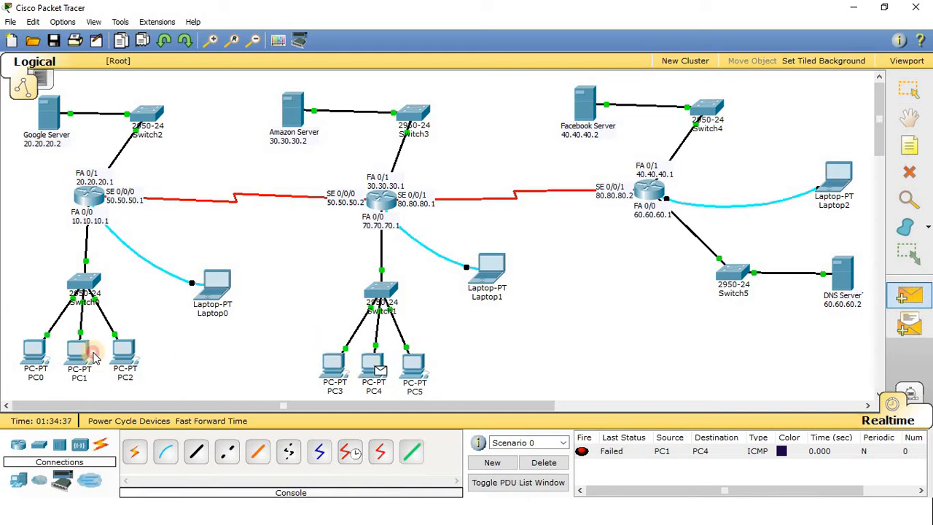
# - Delete the PC1 and PC4 test scenario, and send simple PDUs from PC5 to PC0 and from PC0 back to PC5
pyautogui.click(544, 462)
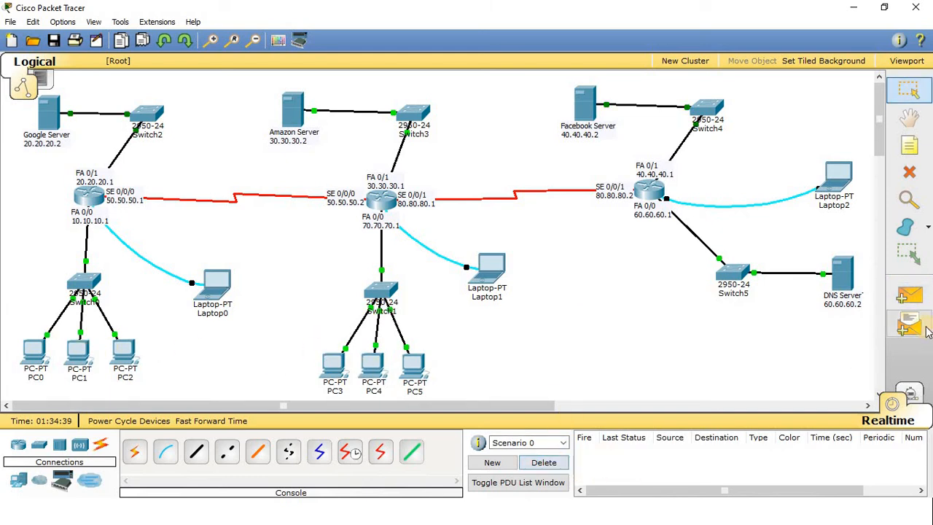
pyautogui.click(910, 295)
pyautogui.click(414, 362)
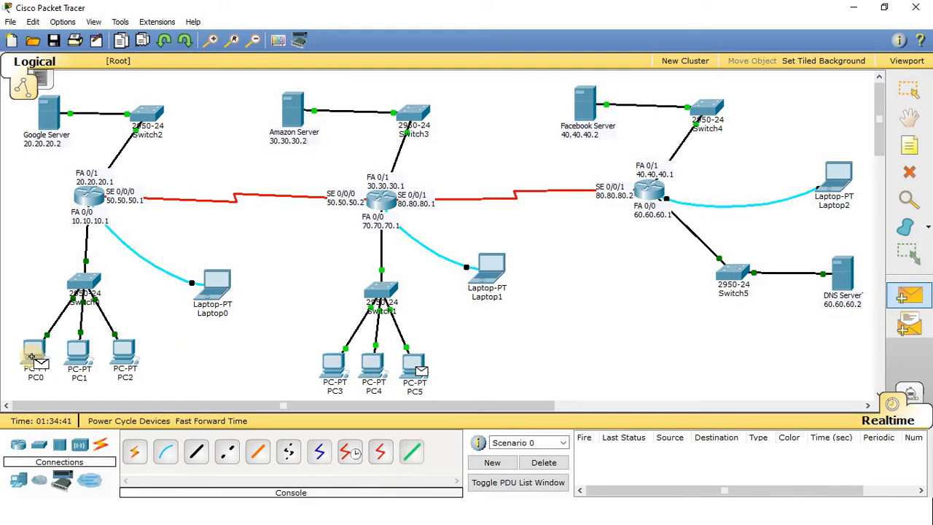
pyautogui.click(31, 357)
pyautogui.click(909, 295)
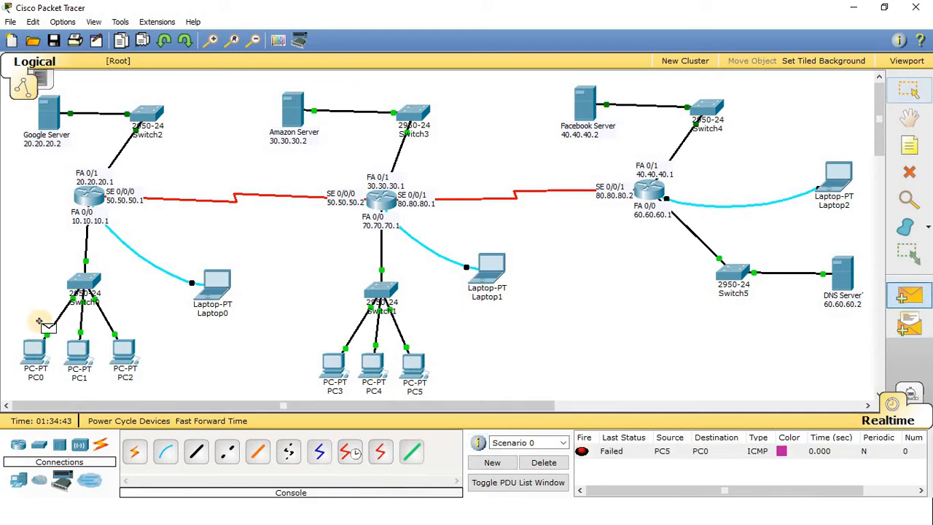
pyautogui.click(35, 351)
pyautogui.click(413, 362)
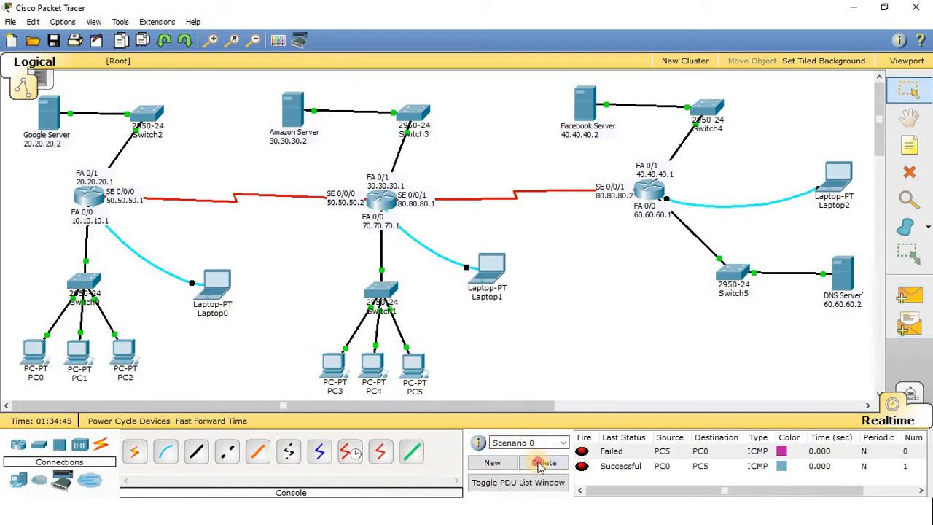
# - Delete the PC5 and PC0 test scenario, and send simple PDUs from PC2 to PC5 and from PC4 to PC0
pyautogui.click(543, 463)
pyautogui.click(910, 295)
pyautogui.click(125, 352)
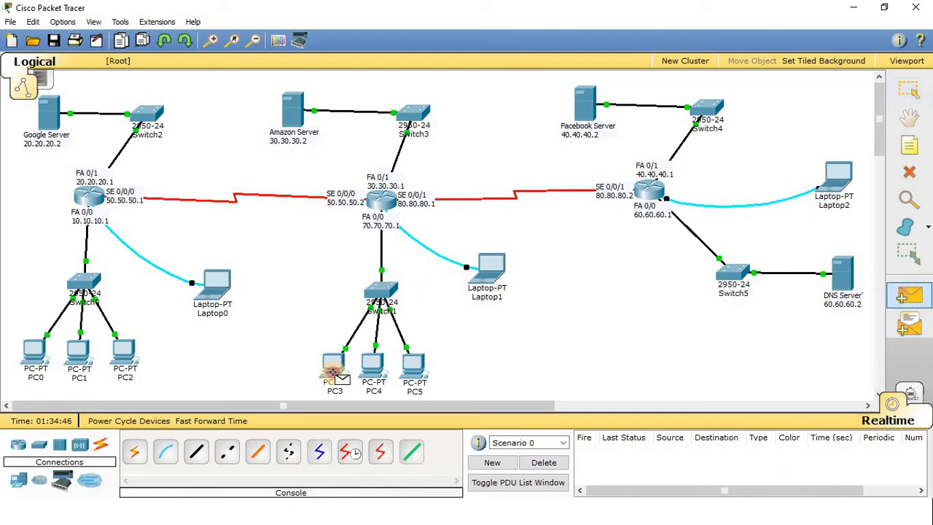
pyautogui.click(411, 368)
pyautogui.click(910, 295)
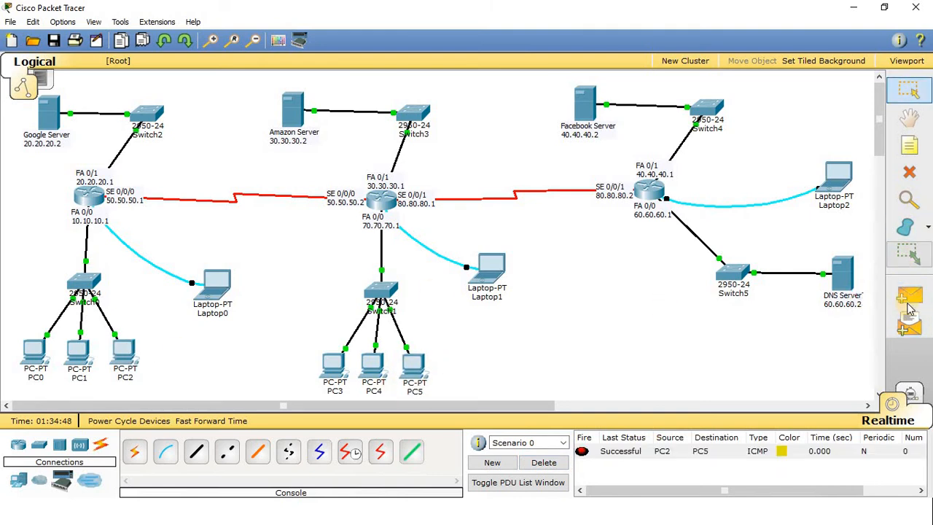
pyautogui.click(373, 362)
pyautogui.click(36, 350)
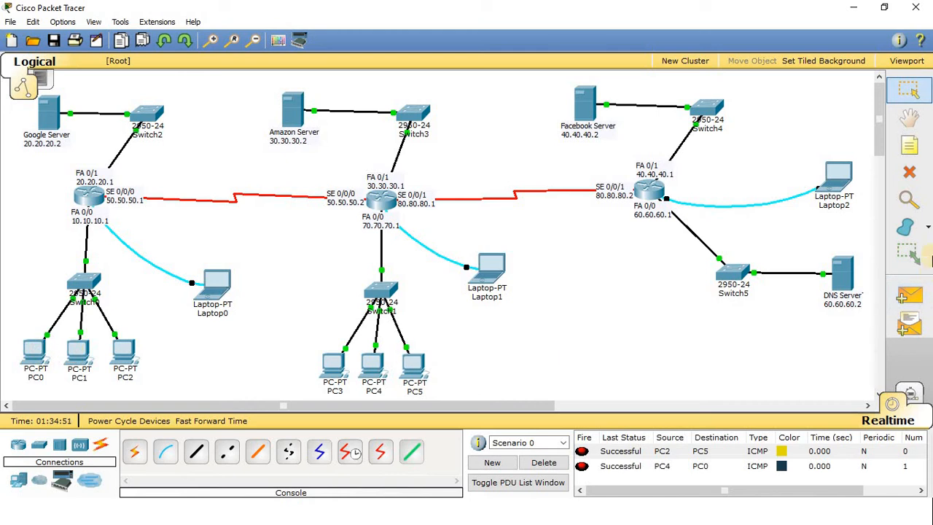
# - Send another simple PDU from PC2 to PC5, and delete the current PDU test scenario
pyautogui.click(910, 295)
pyautogui.click(124, 352)
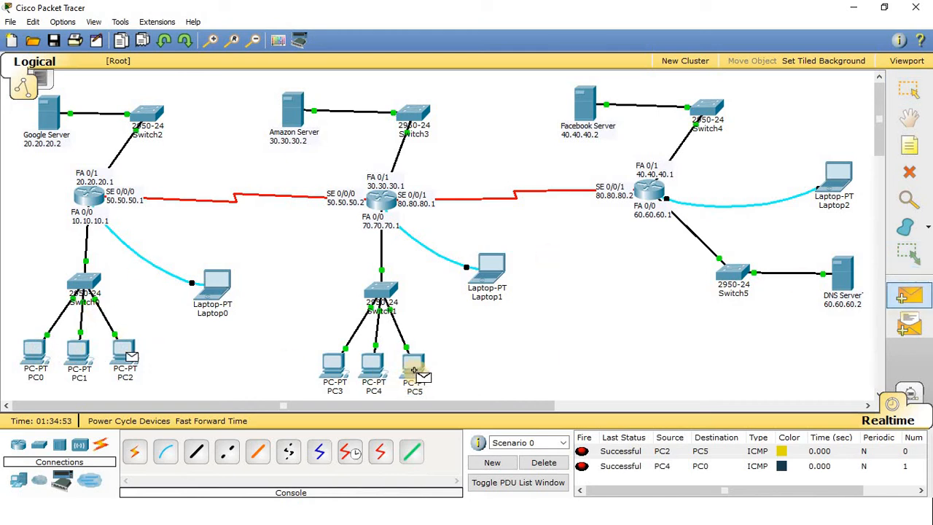
pyautogui.click(413, 370)
pyautogui.click(544, 462)
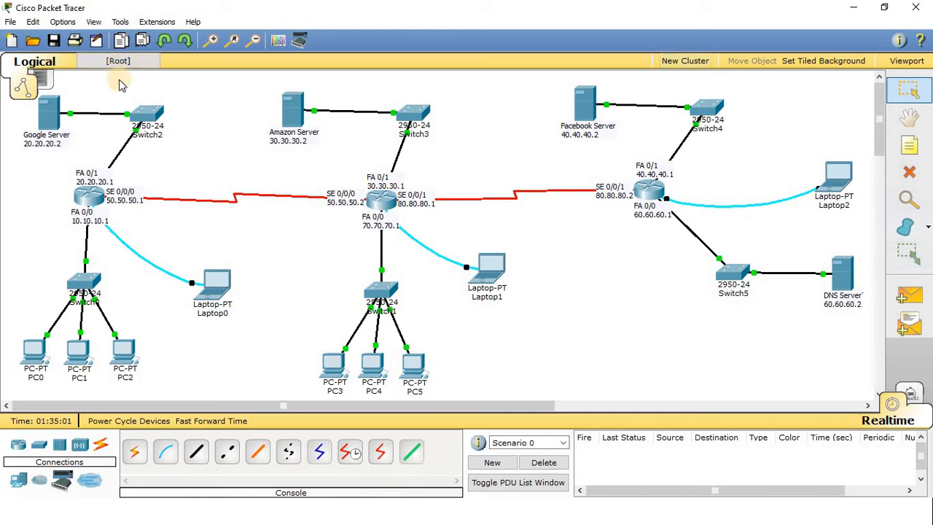
# - Assign the Google Server the static IP address 20.20.20.2 with subnet mask 255.0.0.0
pyautogui.doubleClick(48, 113)
pyautogui.moveTo(513, 89); pyautogui.dragTo(590, 79)
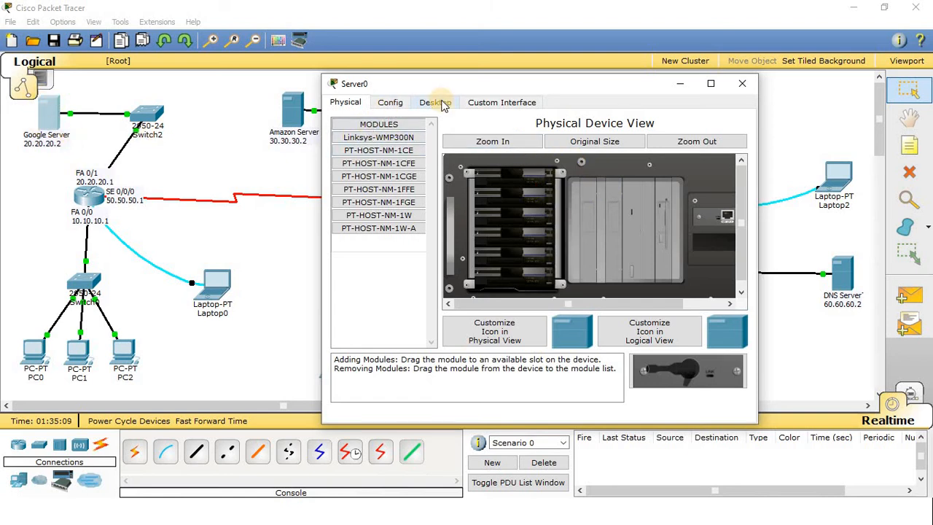
pyautogui.click(375, 162)
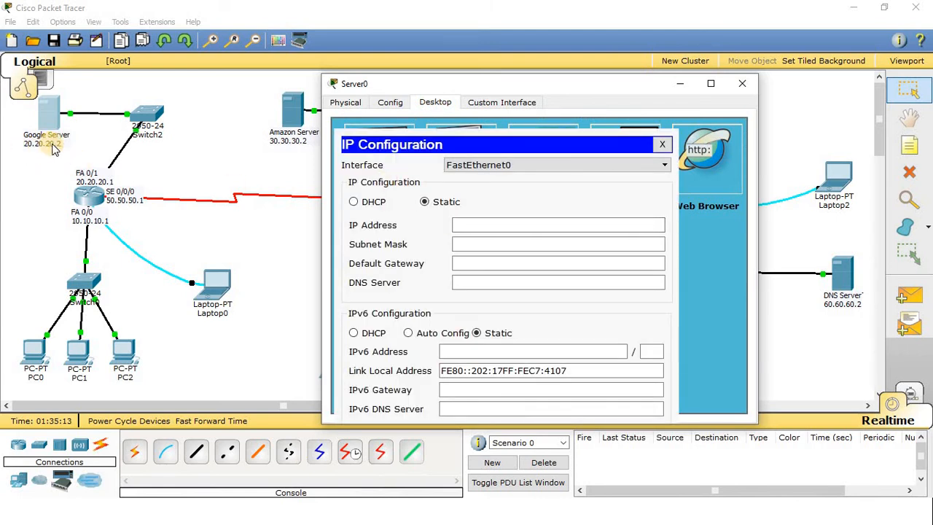
pyautogui.click(484, 222)
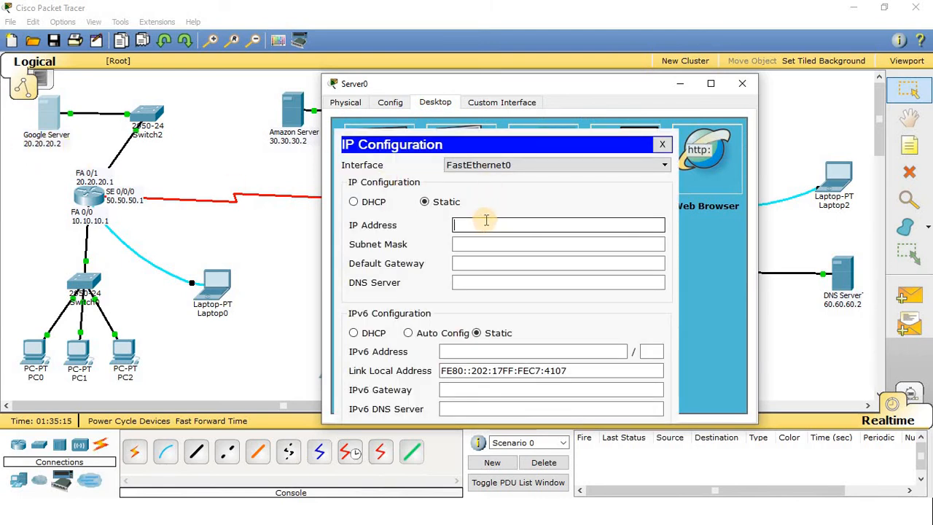
pyautogui.write('20.20.20.2')
pyautogui.click(520, 245)
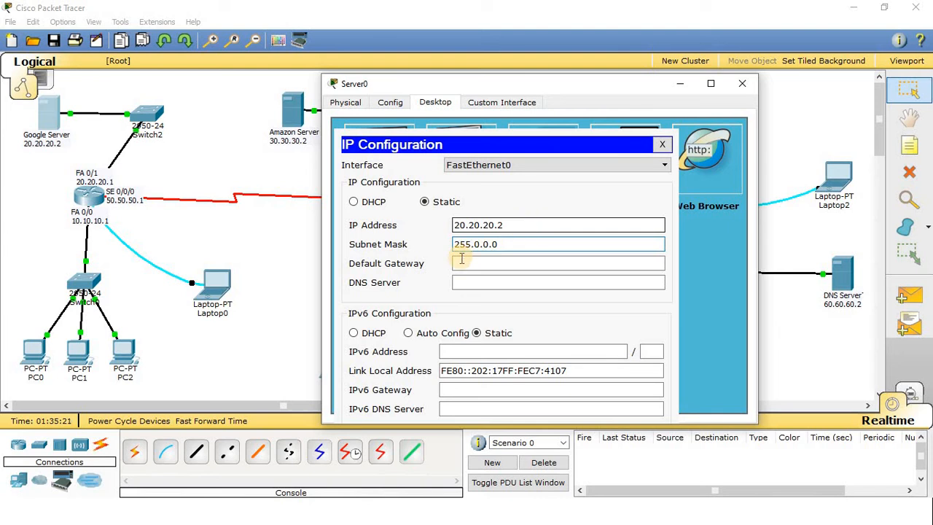
# - Set the Google Server's default gateway to 20.20.20.1, reusing its copied IP address
pyautogui.moveTo(517, 224); pyautogui.dragTo(373, 227)
pyautogui.hotkey('ctrl', 'c')
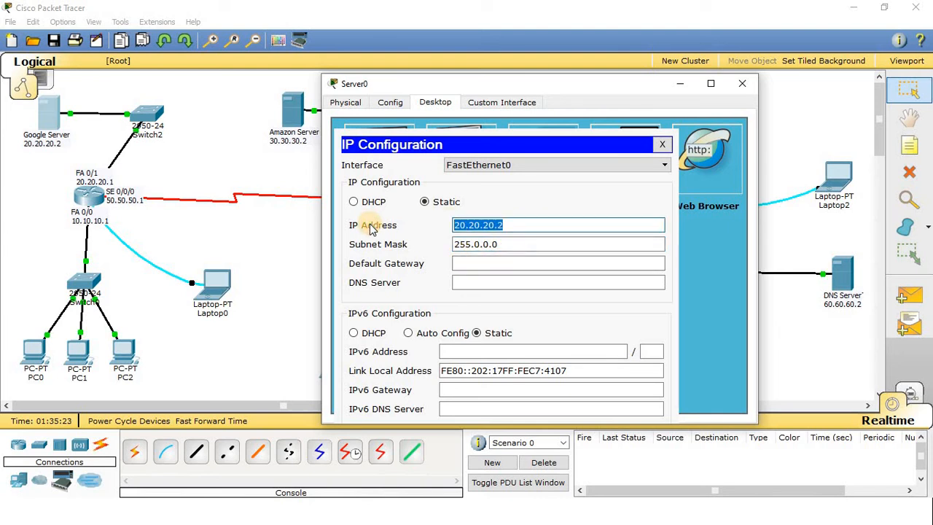
pyautogui.click(492, 265)
pyautogui.hotkey('ctrl', 'v')
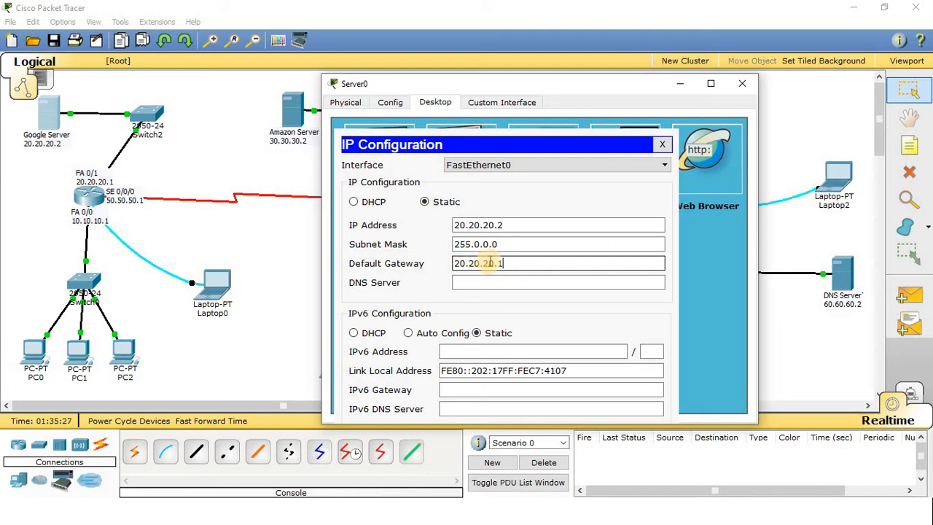
pyautogui.moveTo(517, 264); pyautogui.dragTo(378, 249)
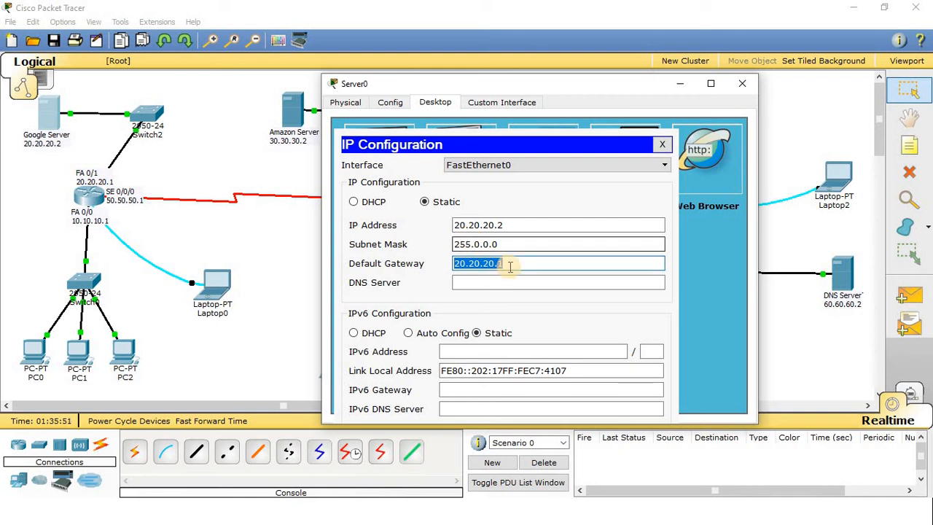
pyautogui.moveTo(509, 266)
pyautogui.mouseDown()
pyautogui.moveTo(435, 264)
pyautogui.moveTo(516, 269)
pyautogui.mouseUp()
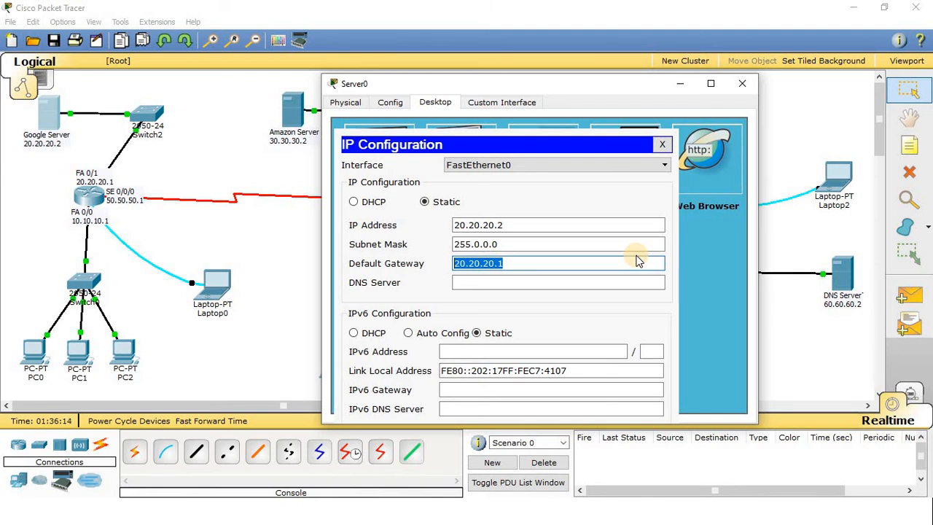
# - Set the Google Server's DNS server to 60.60.60.2 and close its configuration window
pyautogui.click(495, 280)
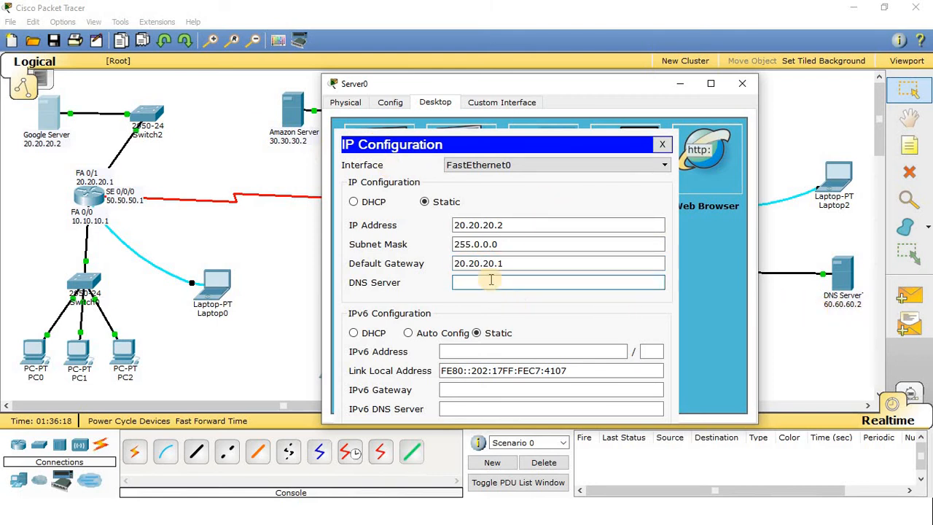
pyautogui.click(486, 283)
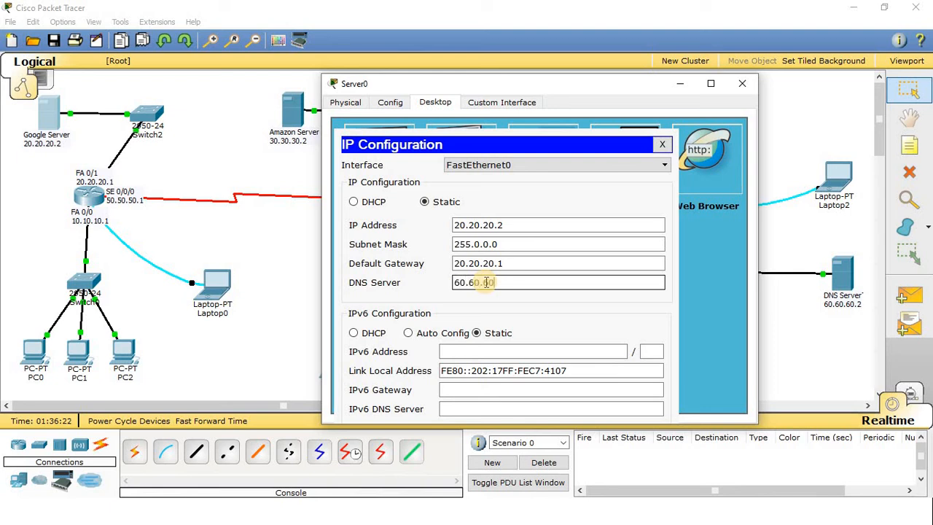
pyautogui.write('60.60.60.2')
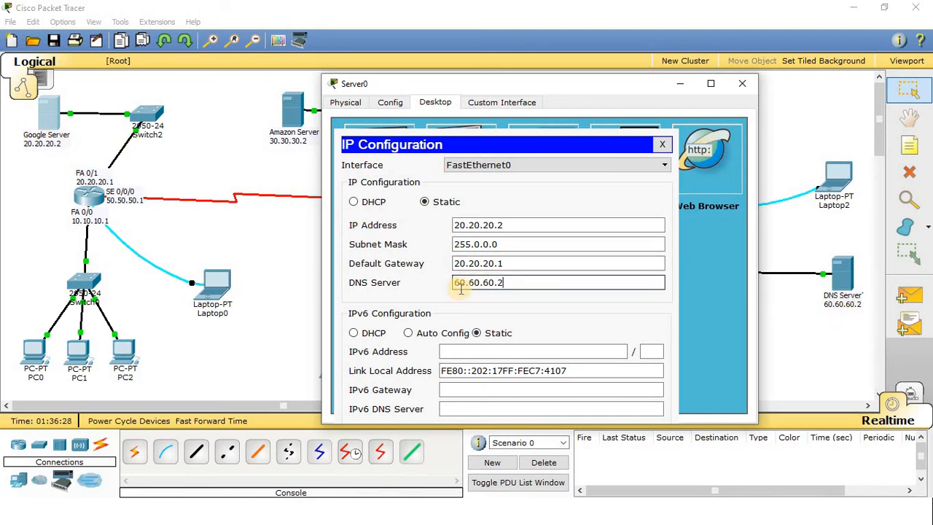
pyautogui.click(486, 283)
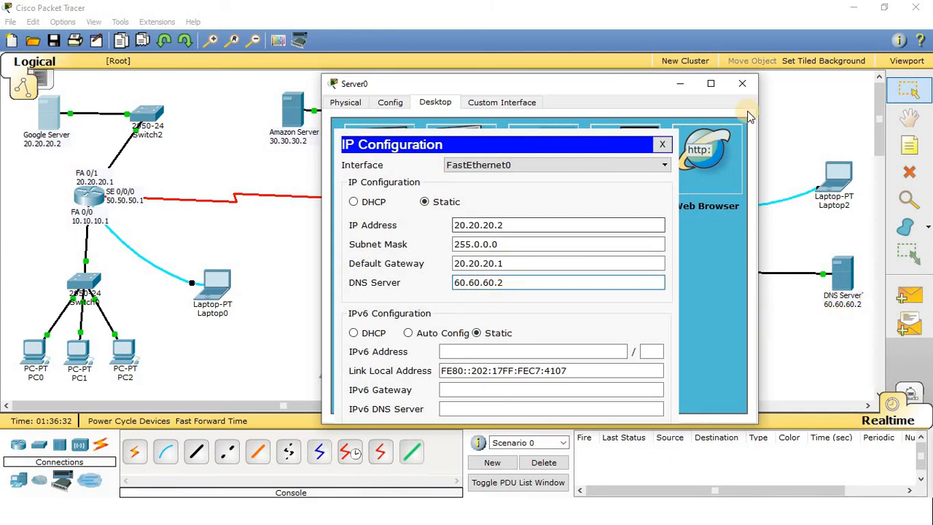
pyautogui.click(742, 84)
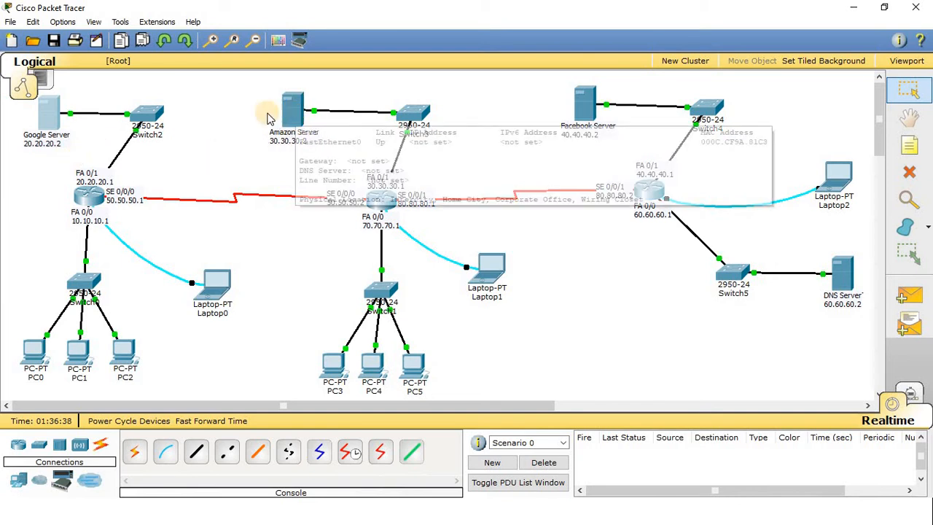
# - Assign the Amazon Server the static IP address 30.30.30.2 with subnet mask 255.0.0.0
pyautogui.click(289, 118)
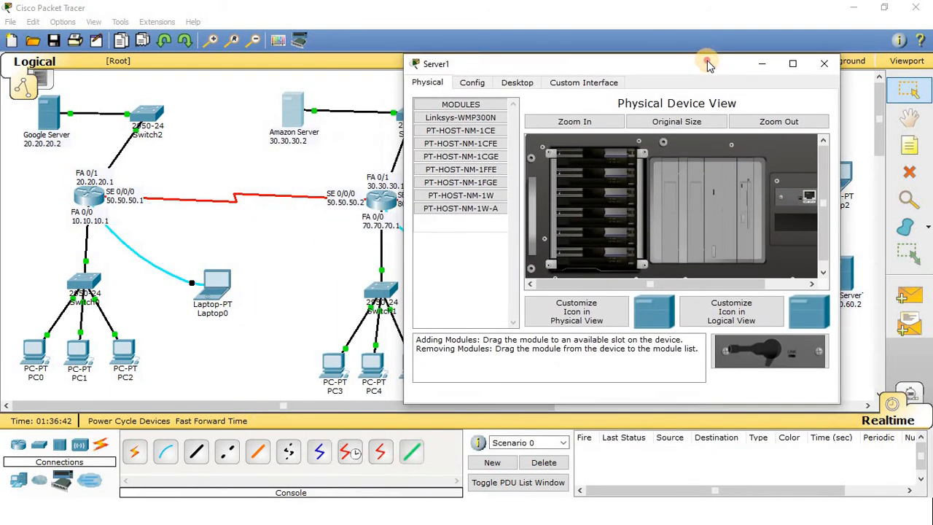
pyautogui.click(516, 81)
pyautogui.click(452, 139)
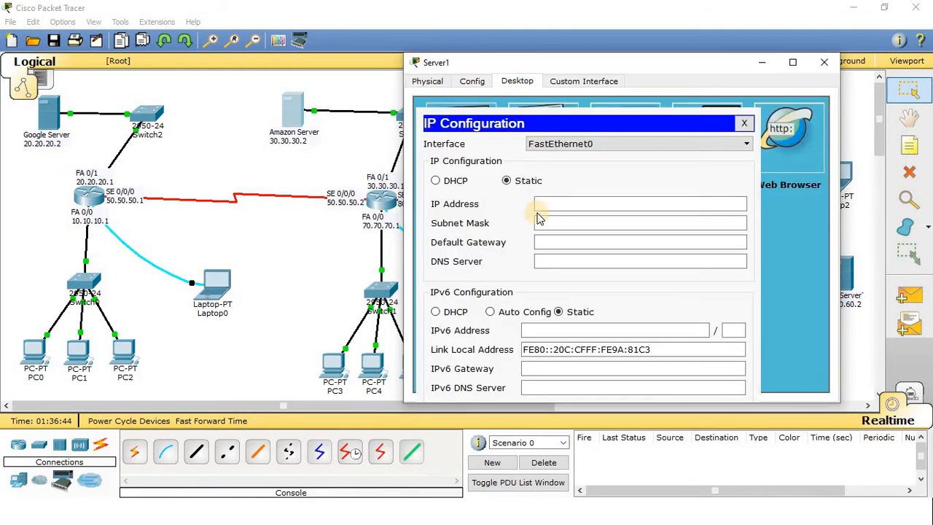
pyautogui.click(545, 204)
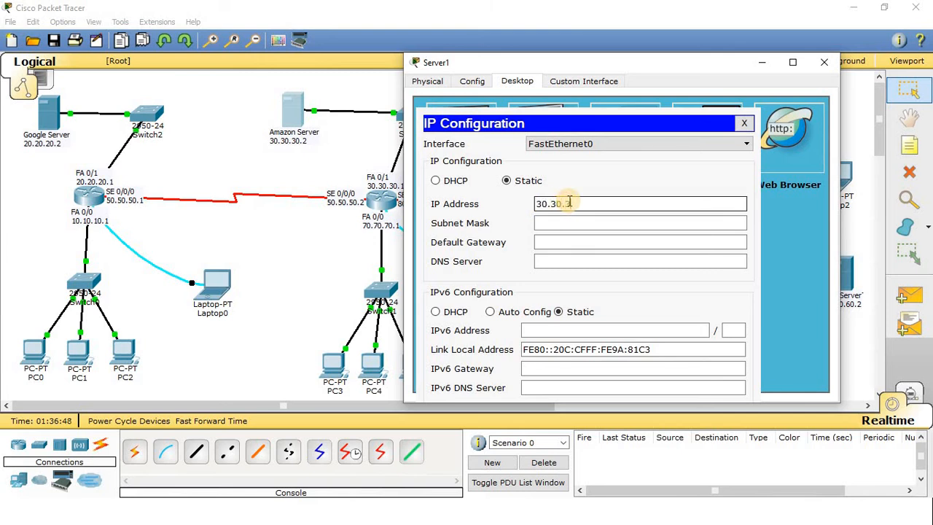
pyautogui.click(582, 223)
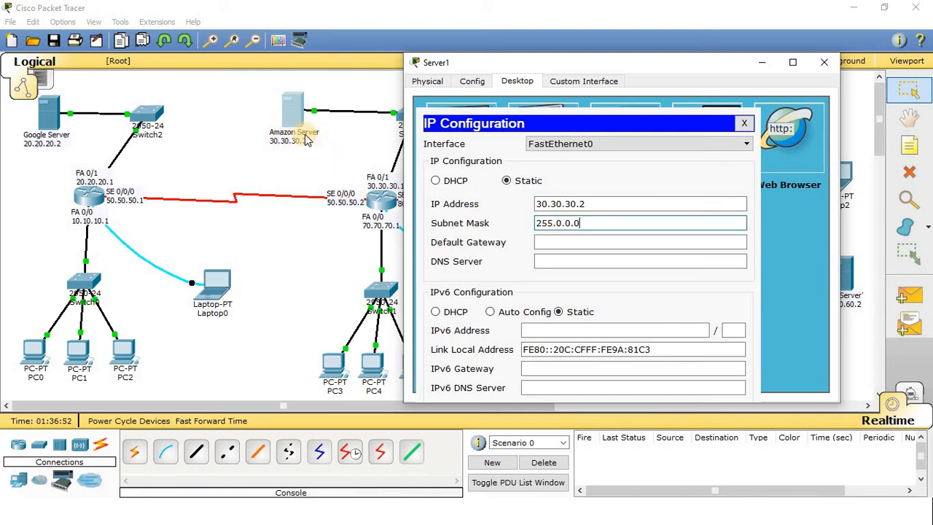
# - Set the Amazon Server's default gateway to 30.30.30.1, reusing its copied IP address
pyautogui.click(580, 204)
pyautogui.moveTo(598, 204); pyautogui.dragTo(425, 204)
pyautogui.hotkey('ctrl', 'c')
pyautogui.click(553, 242)
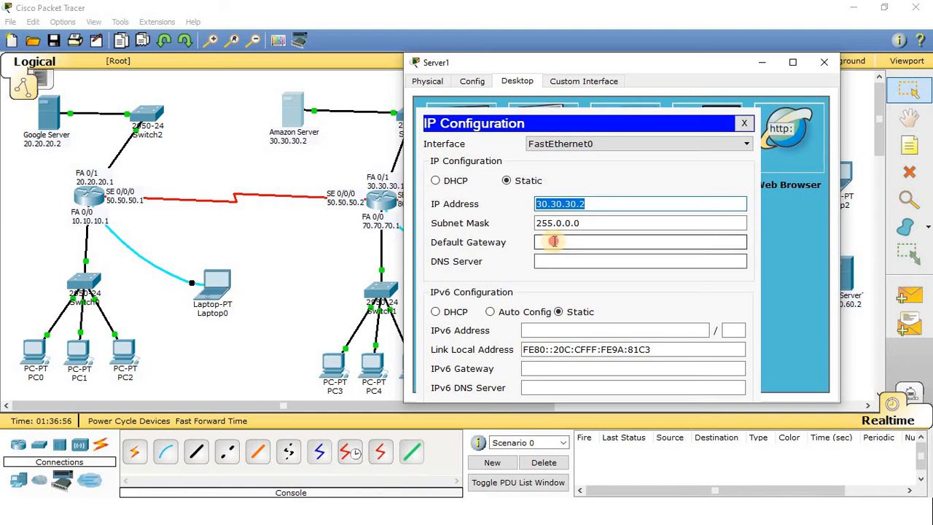
pyautogui.hotkey('ctrl', 'v')
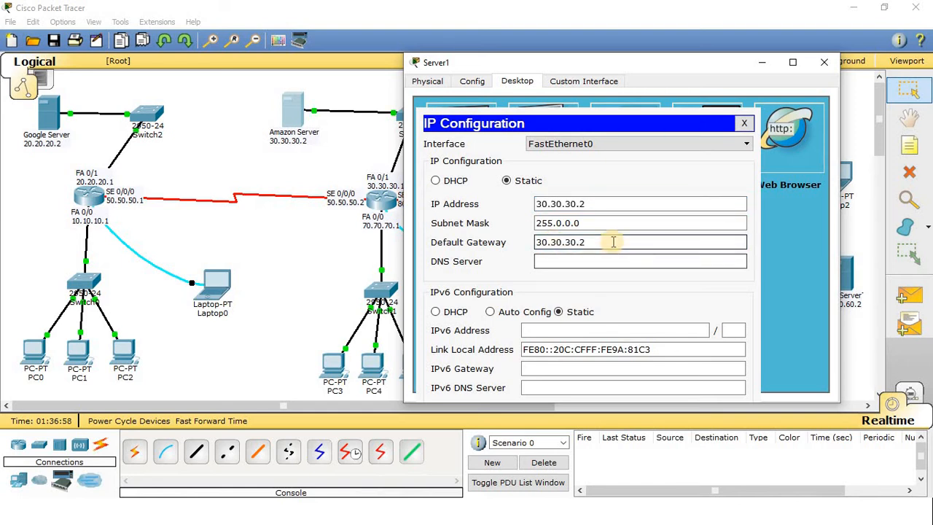
pyautogui.press('BackSpace')
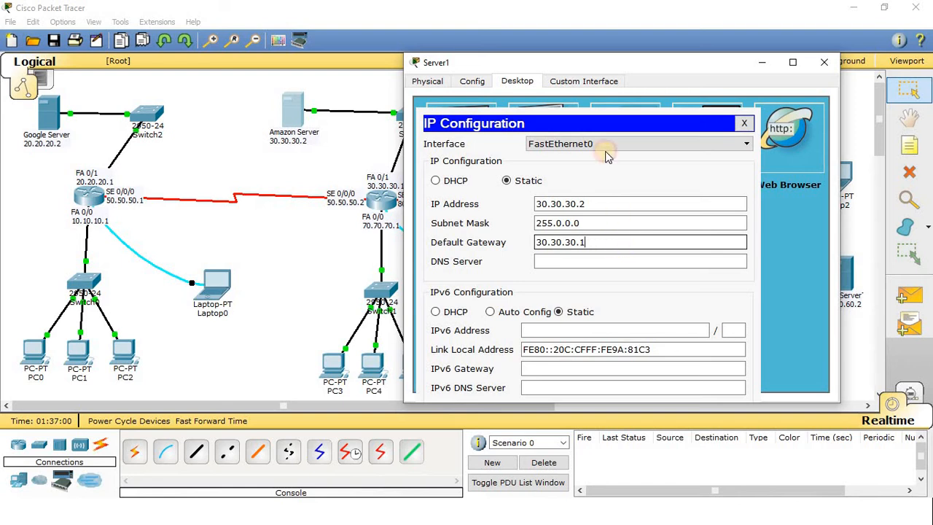
# - Set the Amazon Server's DNS server to 60.60.60.2 and close its configuration window
pyautogui.moveTo(647, 61); pyautogui.dragTo(692, 58)
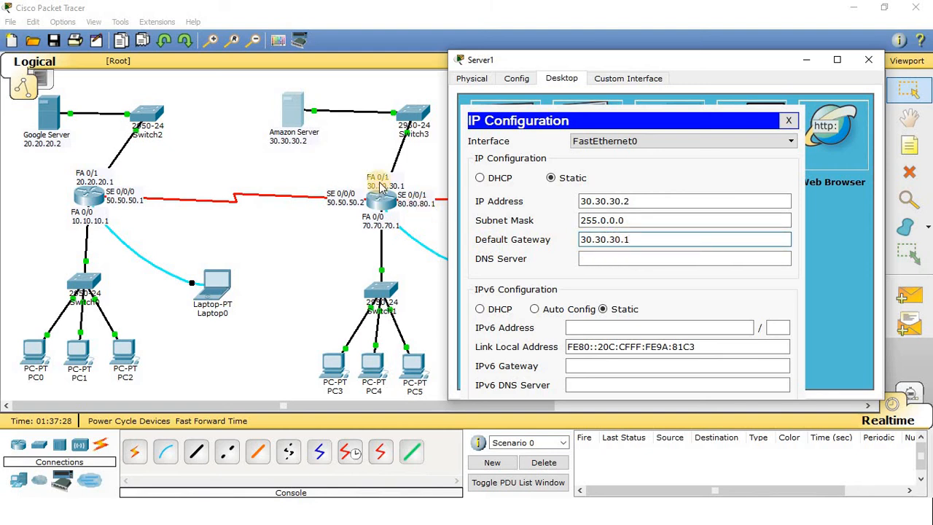
pyautogui.click(604, 258)
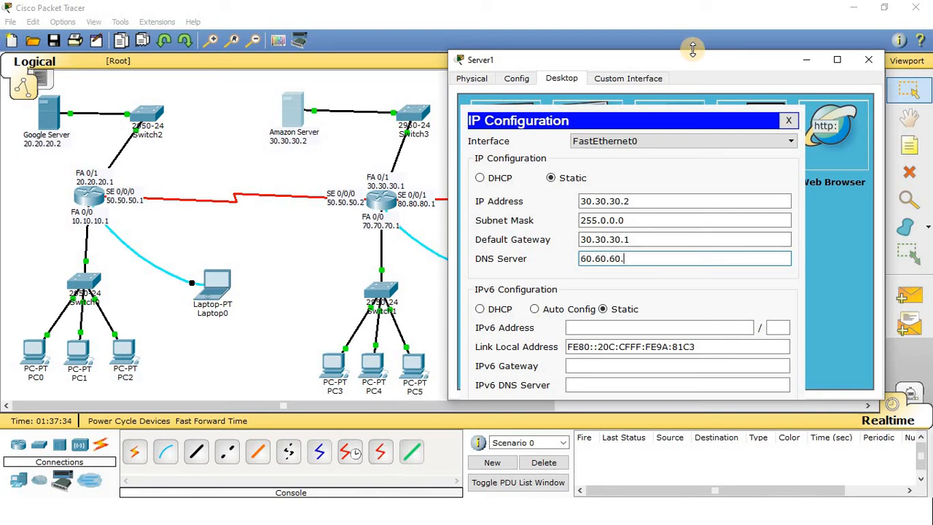
pyautogui.moveTo(719, 57); pyautogui.dragTo(402, 9)
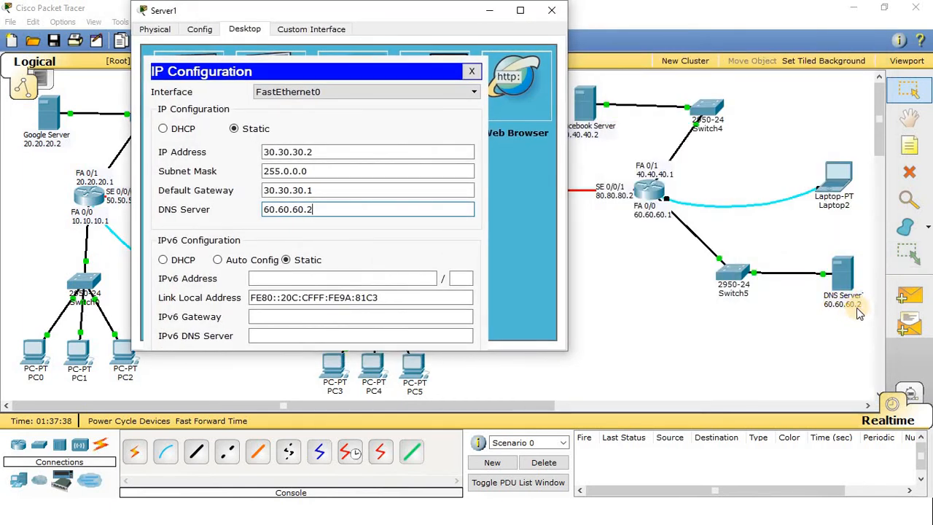
pyautogui.click(552, 10)
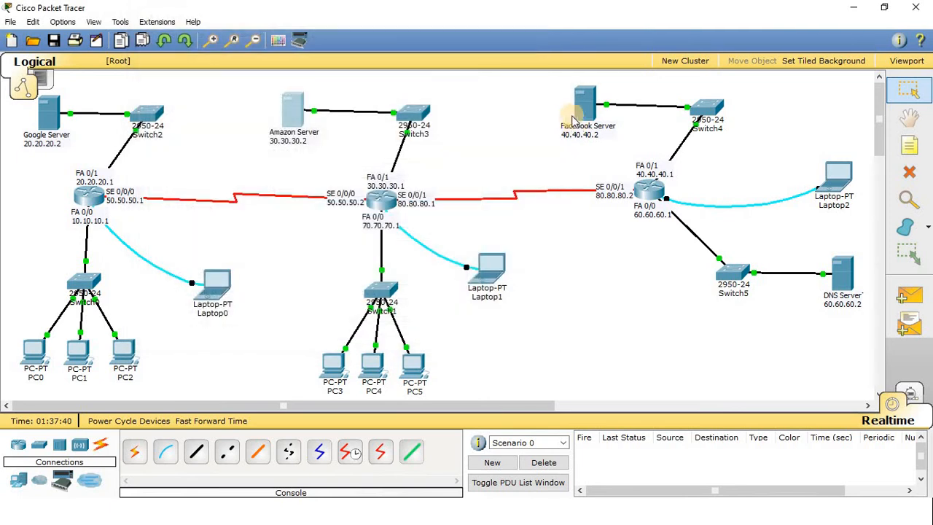
# - Assign the Facebook Server the static IP address 40.40.40.2 with subnet mask 255.0.0.0
pyautogui.click(581, 106)
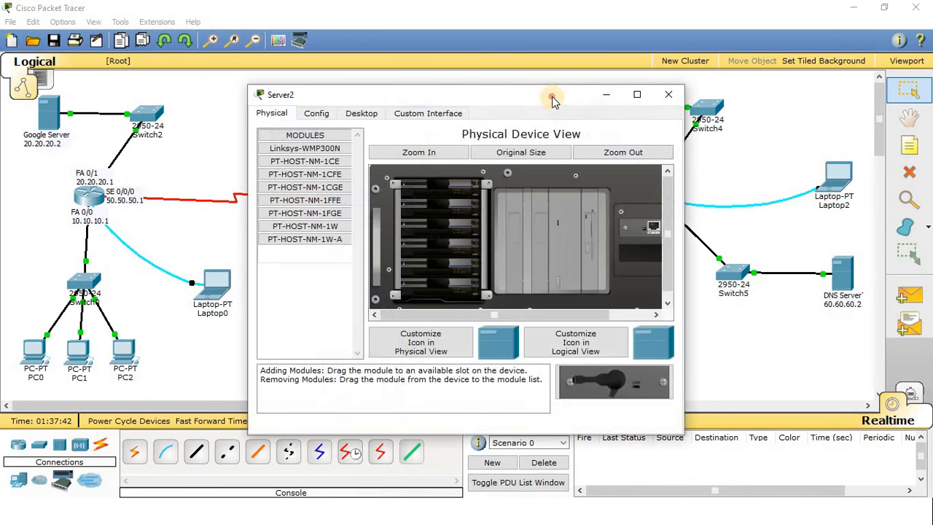
pyautogui.moveTo(552, 100); pyautogui.dragTo(364, 65)
pyautogui.click(173, 77)
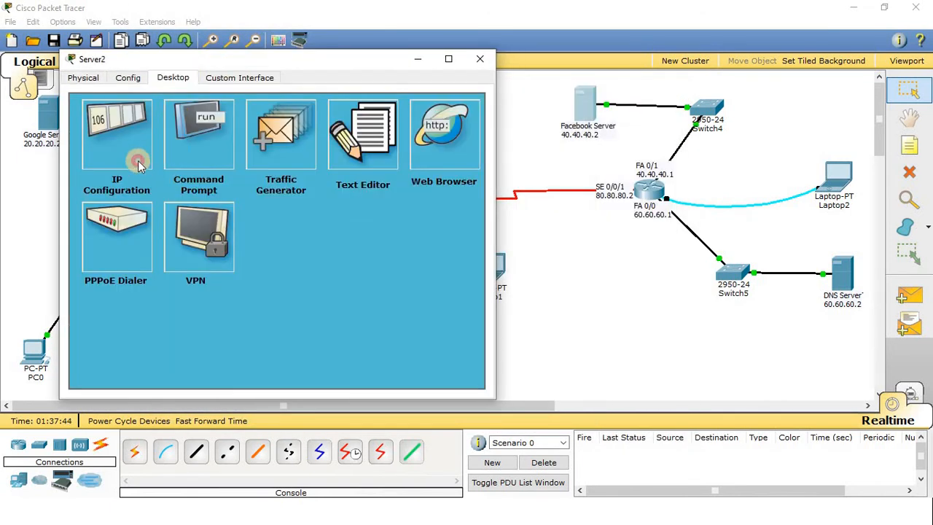
pyautogui.click(138, 162)
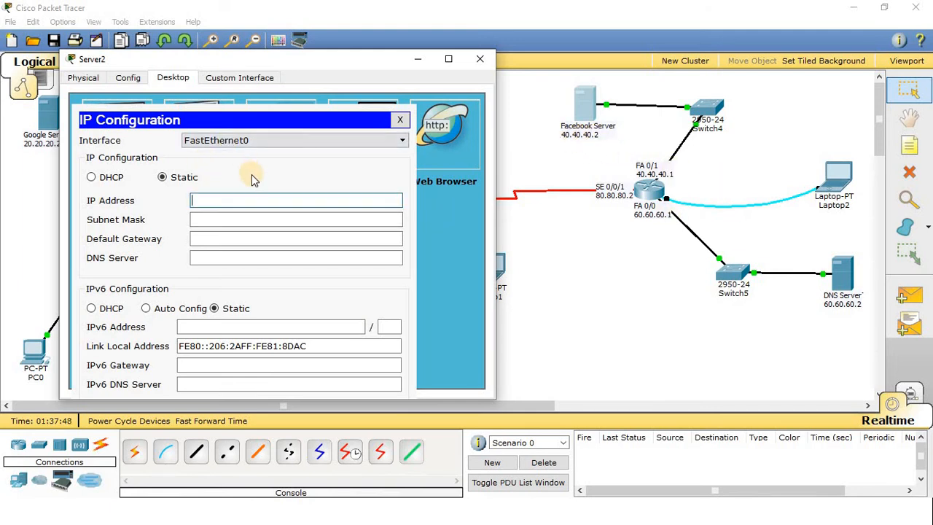
pyautogui.write('40.40.40.2')
pyautogui.click(243, 218)
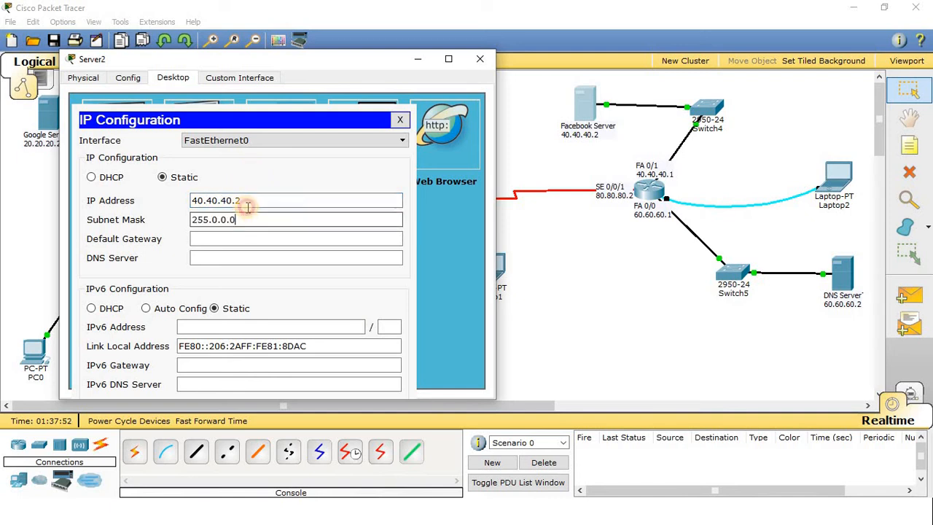
# - Set the Facebook Server's default gateway to 40.40.40.1, the address of its router's FA 0/1 interface
pyautogui.click(205, 233)
pyautogui.press('BackSpace')
pyautogui.write('1')
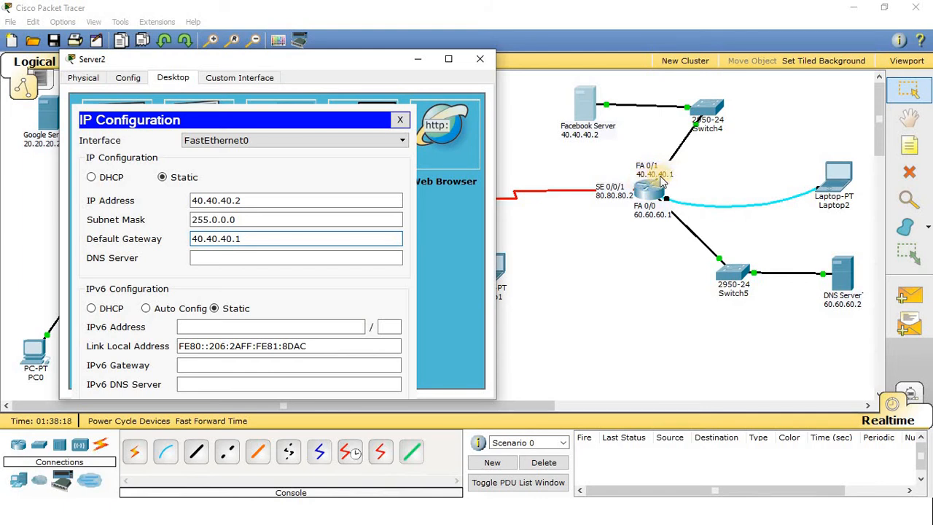
pyautogui.click(268, 238)
pyautogui.moveTo(268, 238); pyautogui.dragTo(134, 238)
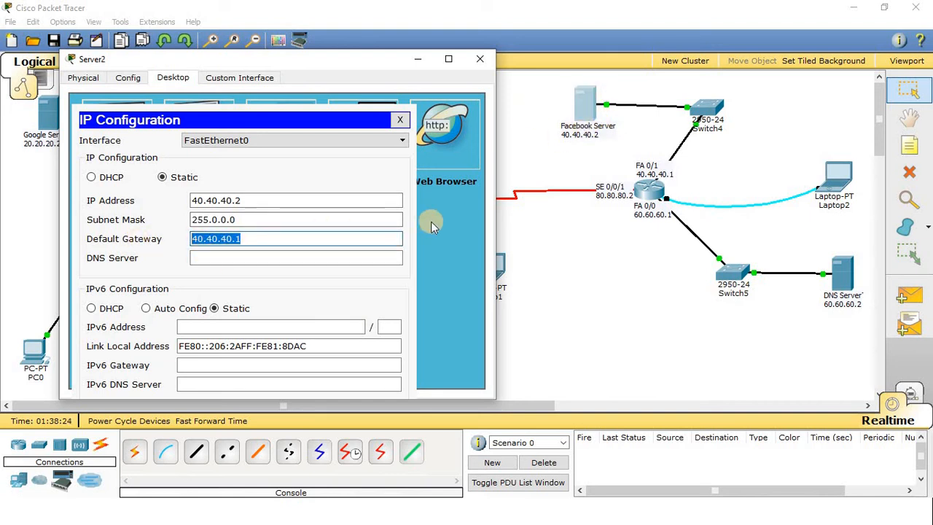
# - Set the Facebook Server's DNS server to 60.60.60.2 and close its configuration window
pyautogui.click(264, 258)
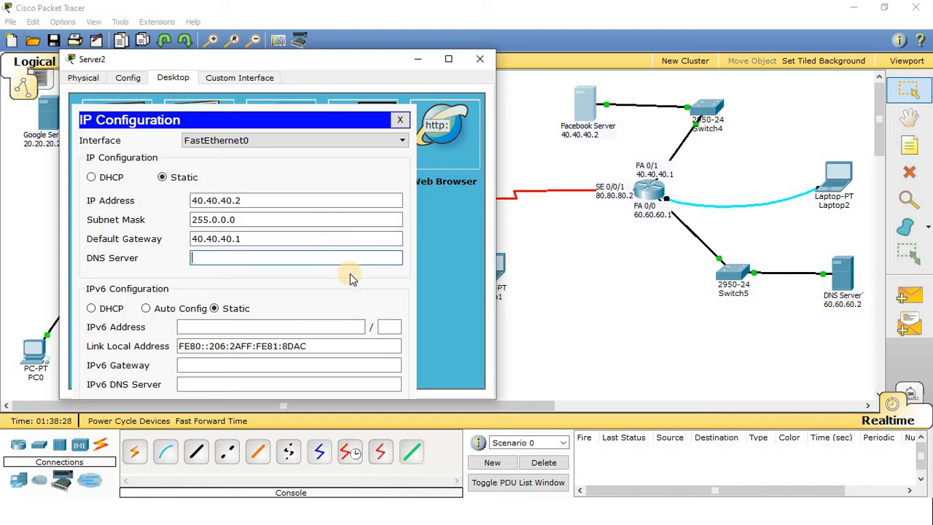
pyautogui.write('60')
pyautogui.write('0.60.2')
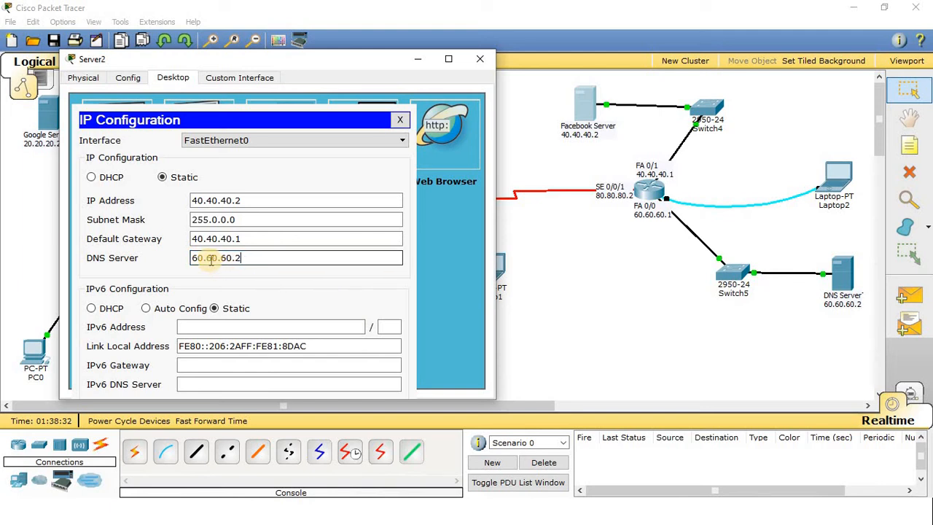
pyautogui.click(479, 59)
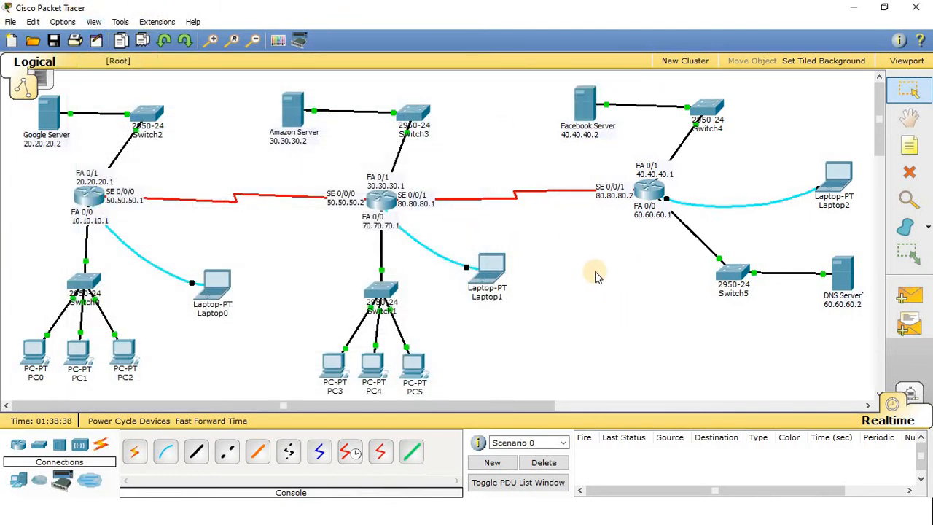
# - Assign the DNS Server the static IP address 60.60.60.2 with subnet mask 255.0.0.0
pyautogui.click(849, 275)
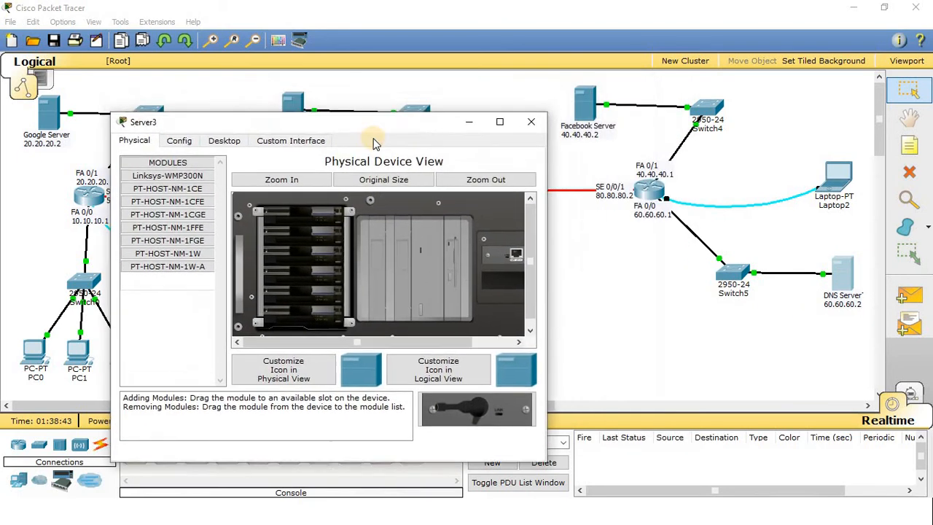
pyautogui.click(226, 140)
pyautogui.click(169, 197)
pyautogui.click(264, 267)
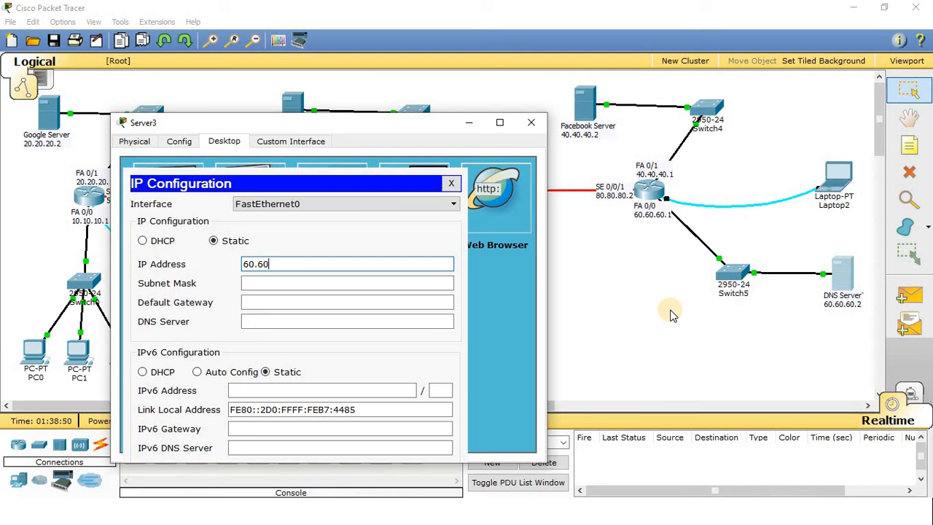
pyautogui.write('60.60.60.2')
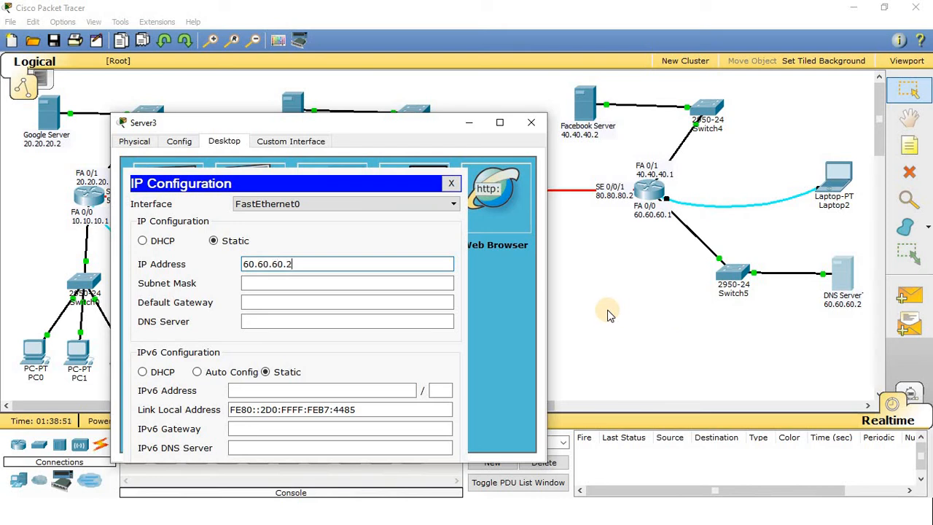
pyautogui.click(306, 283)
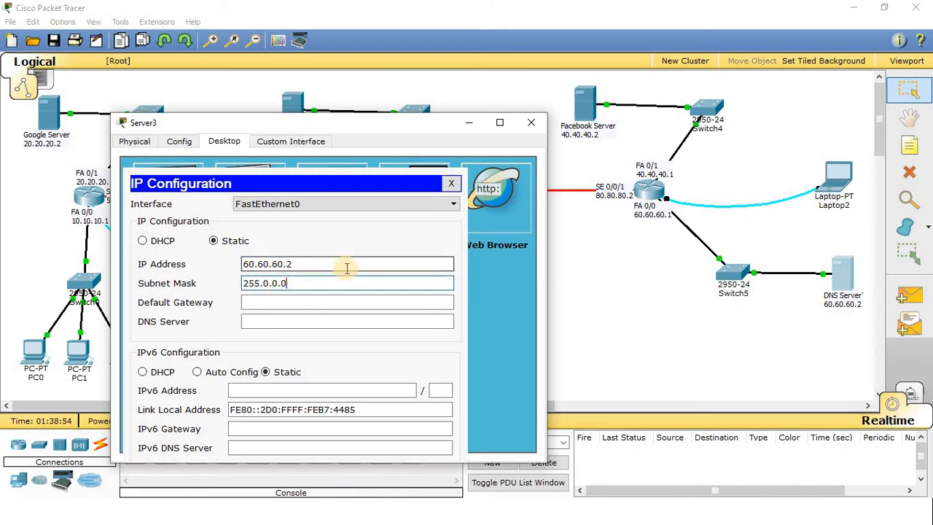
# - Set the DNS Server's default gateway to 60.60.60.1, the address of its router's FA 0/0 interface
pyautogui.moveTo(311, 265); pyautogui.dragTo(120, 264)
pyautogui.hotkey('ctrl', 'c')
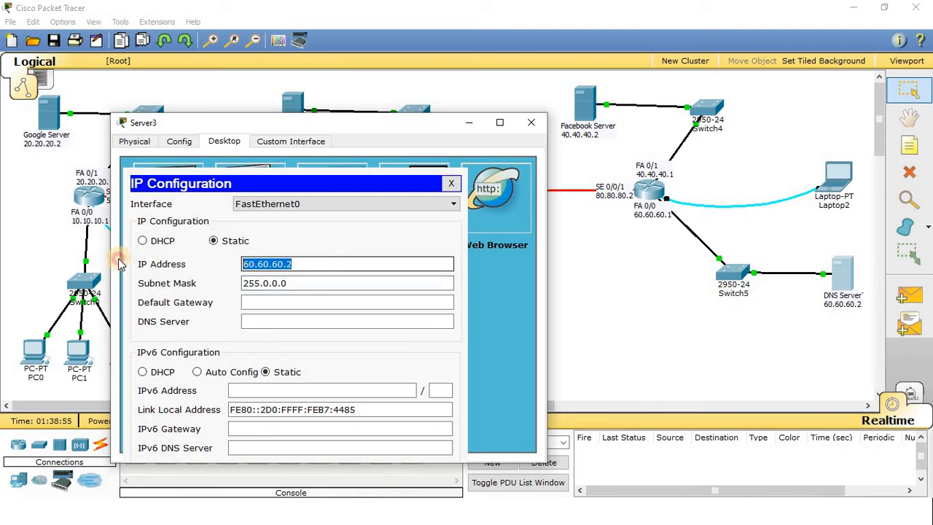
pyautogui.click(288, 302)
pyautogui.hotkey('ctrl', 'v')
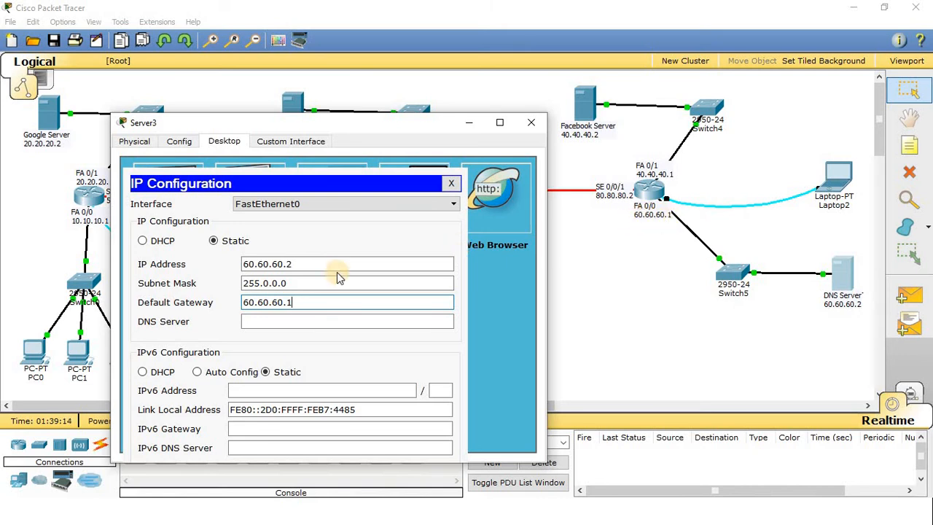
pyautogui.doubleClick(266, 302)
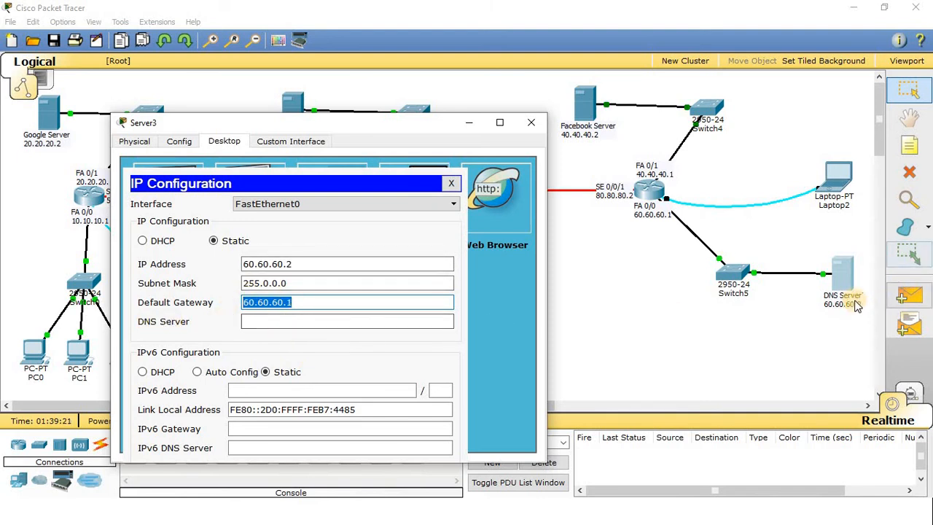
# - Set the DNS Server's own DNS server address to 60.60.60.2 and close its configuration window
pyautogui.moveTo(304, 265); pyautogui.dragTo(200, 265)
pyautogui.hotkey('ctrl', 'c')
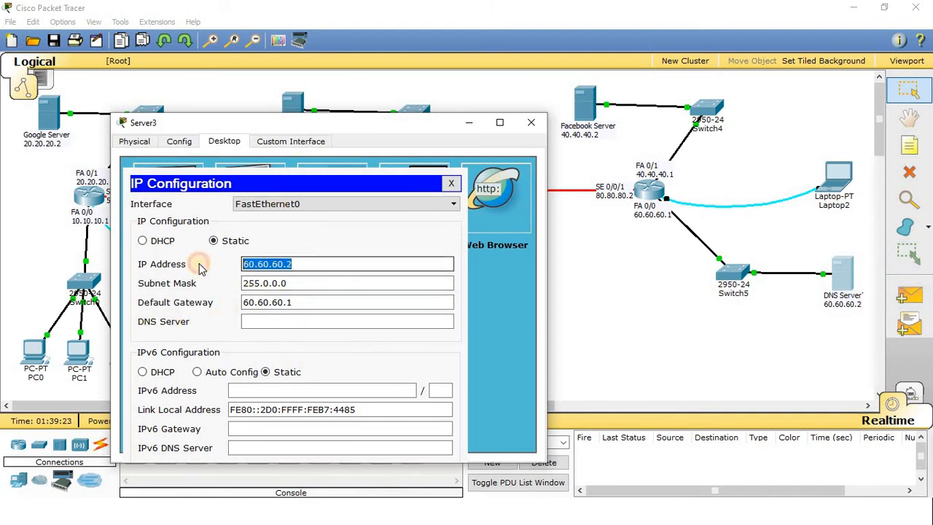
pyautogui.click(337, 319)
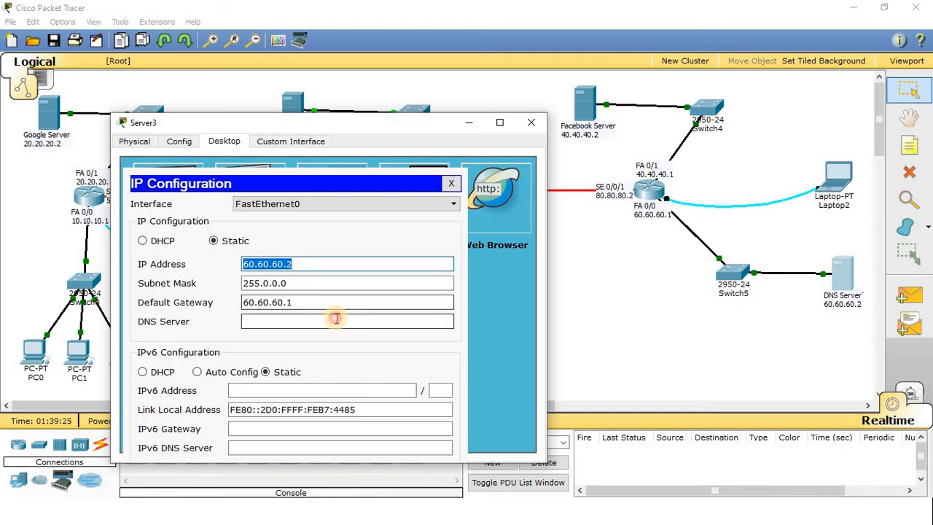
pyautogui.hotkey('ctrl', 'v')
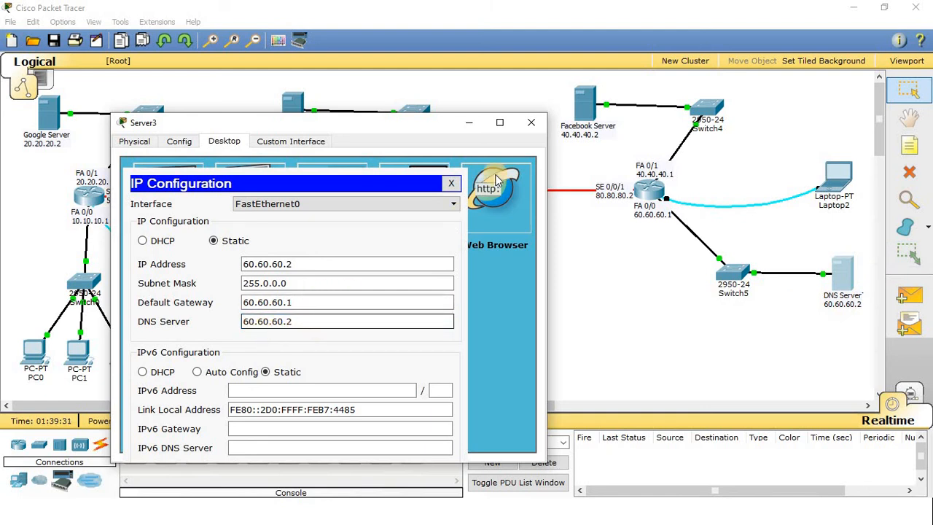
pyautogui.click(451, 183)
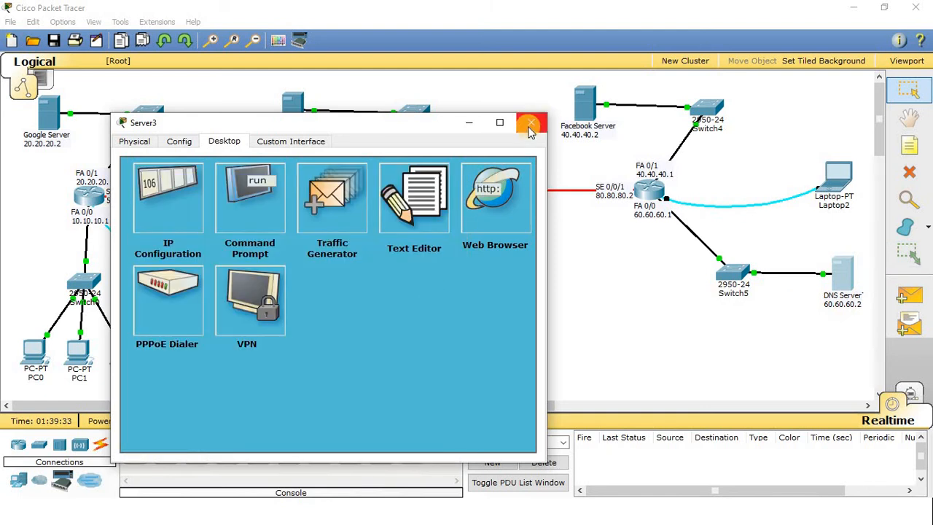
pyautogui.click(530, 124)
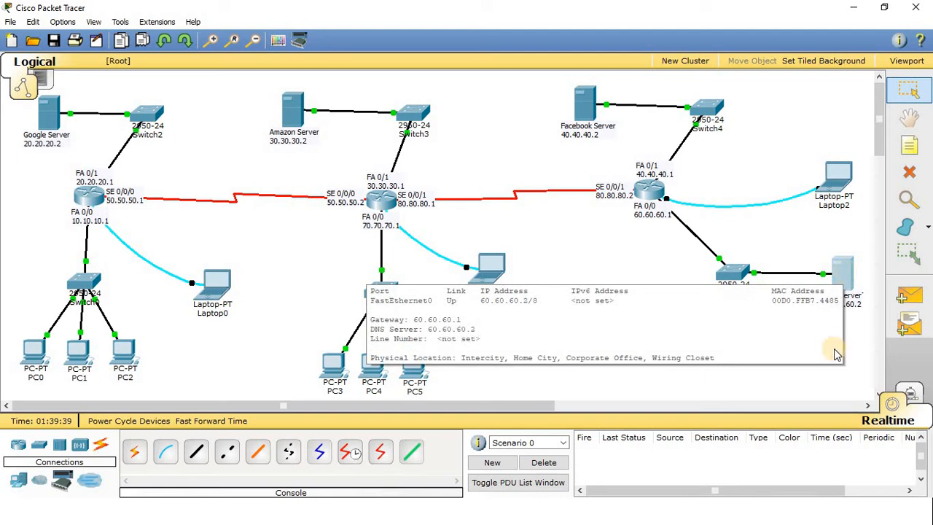
# - Reopen the DNS Server's configuration and turn its DNS service on
pyautogui.click(846, 282)
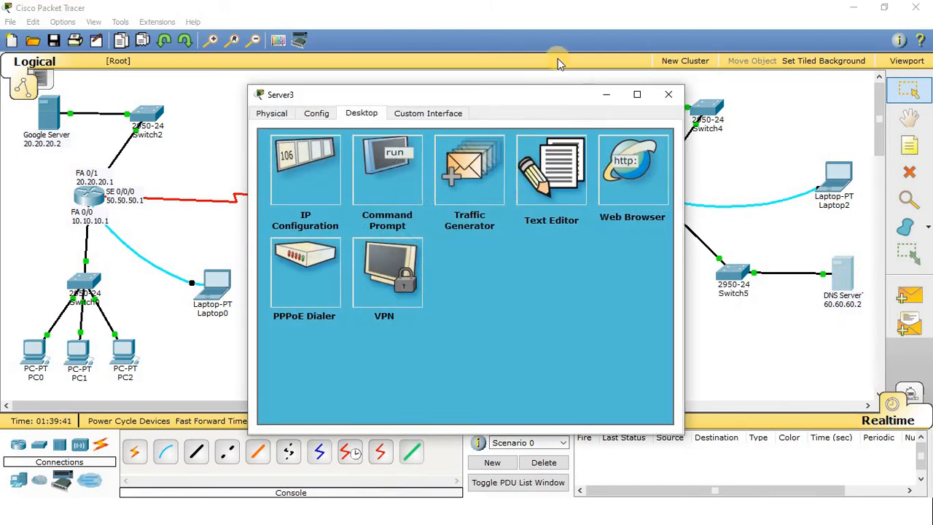
pyautogui.moveTo(485, 98); pyautogui.dragTo(441, 129)
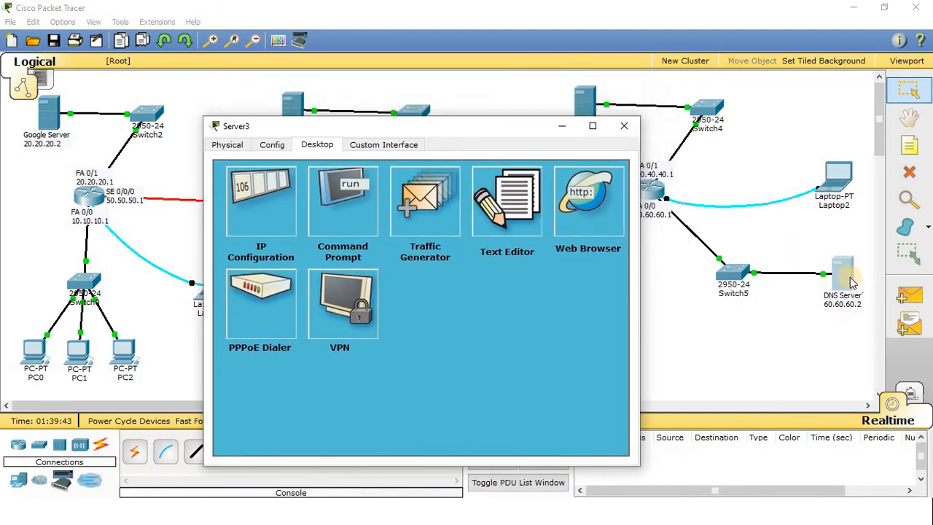
pyautogui.click(276, 148)
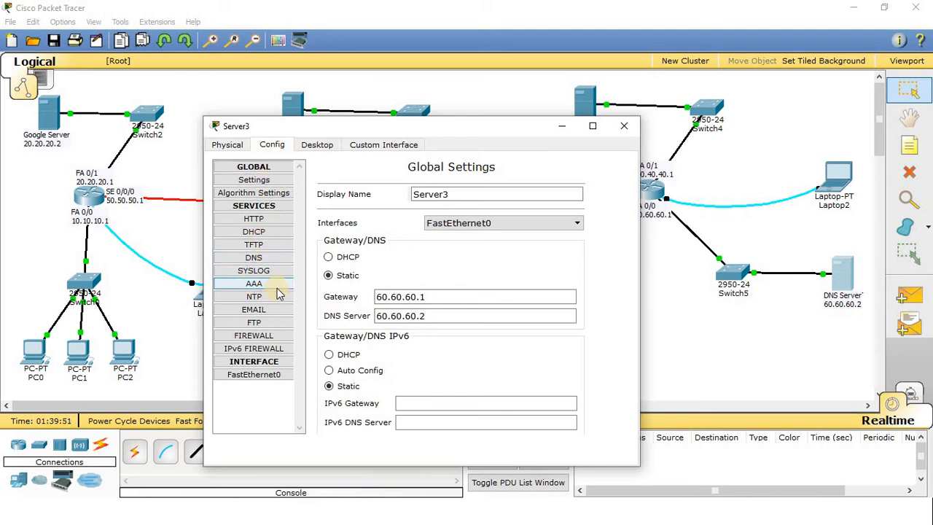
pyautogui.click(254, 257)
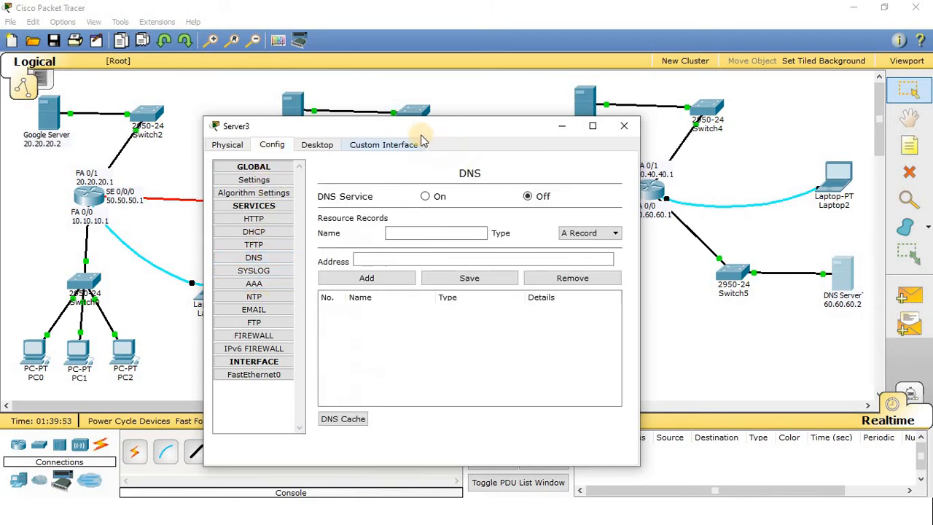
pyautogui.moveTo(401, 127); pyautogui.dragTo(369, 166)
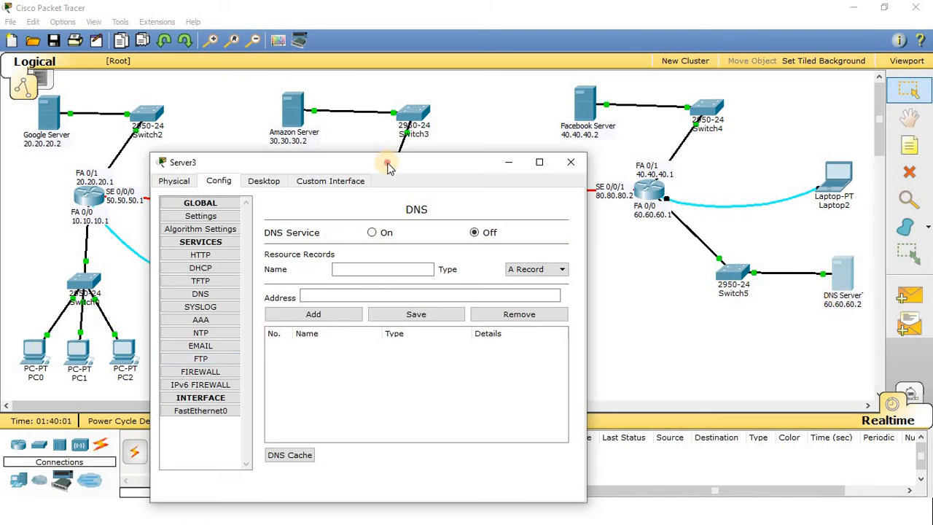
pyautogui.moveTo(389, 166); pyautogui.dragTo(532, 434)
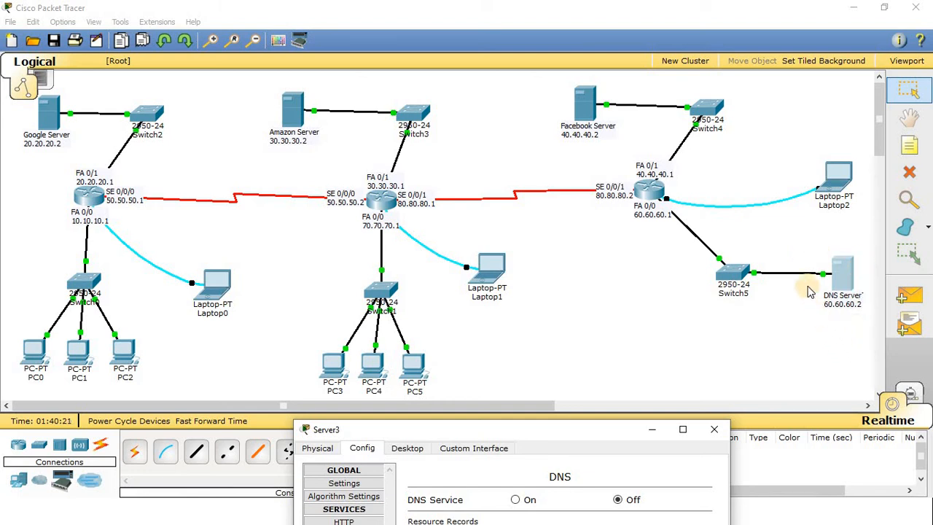
pyautogui.moveTo(562, 431); pyautogui.dragTo(537, 87)
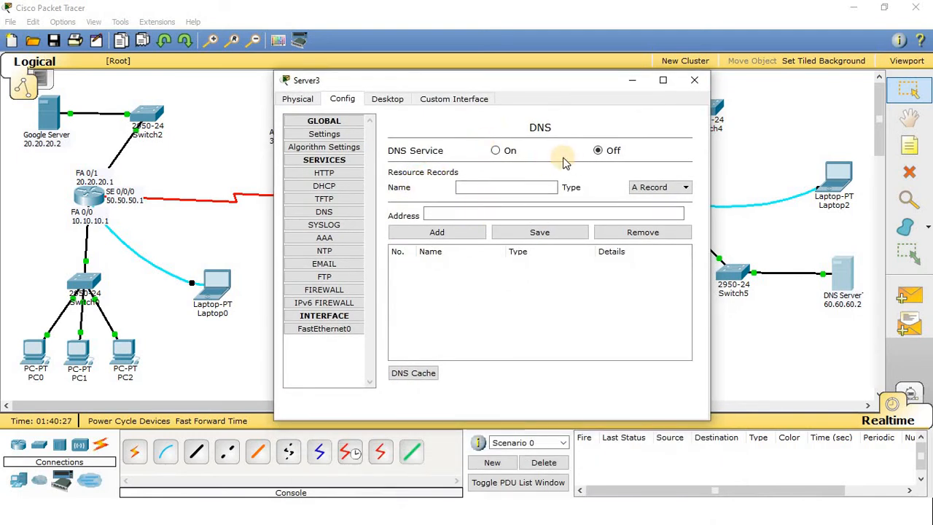
pyautogui.click(499, 151)
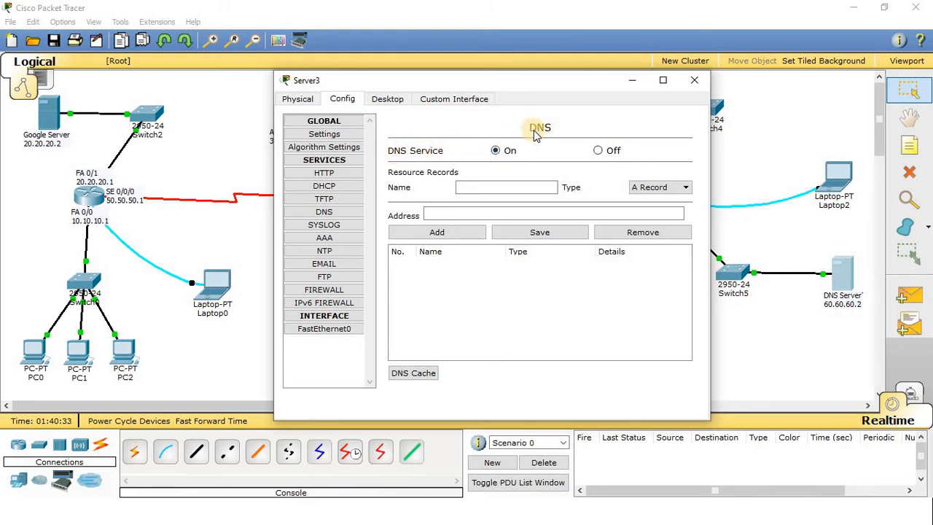
# - Add an A record on the DNS Server mapping google.com to the Google Server's address 20.20.20.2
pyautogui.click(477, 188)
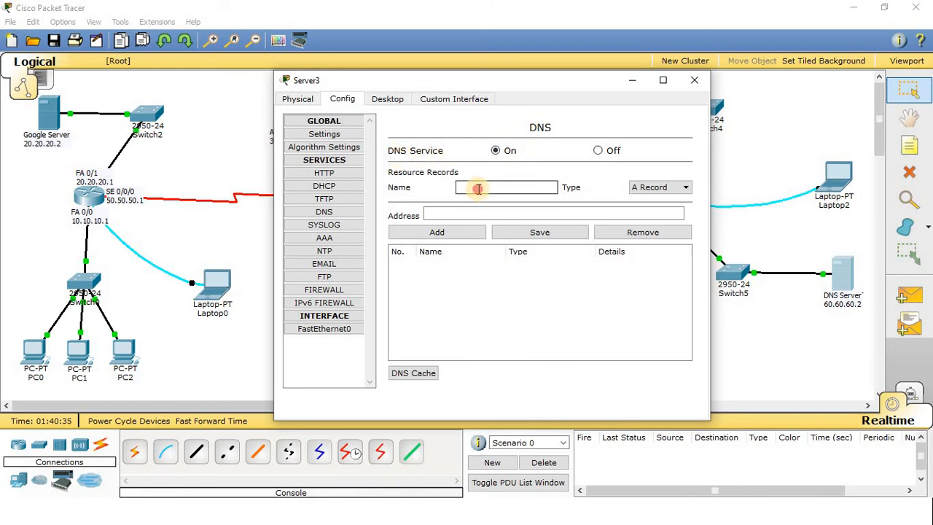
pyautogui.moveTo(536, 80); pyautogui.dragTo(592, 185)
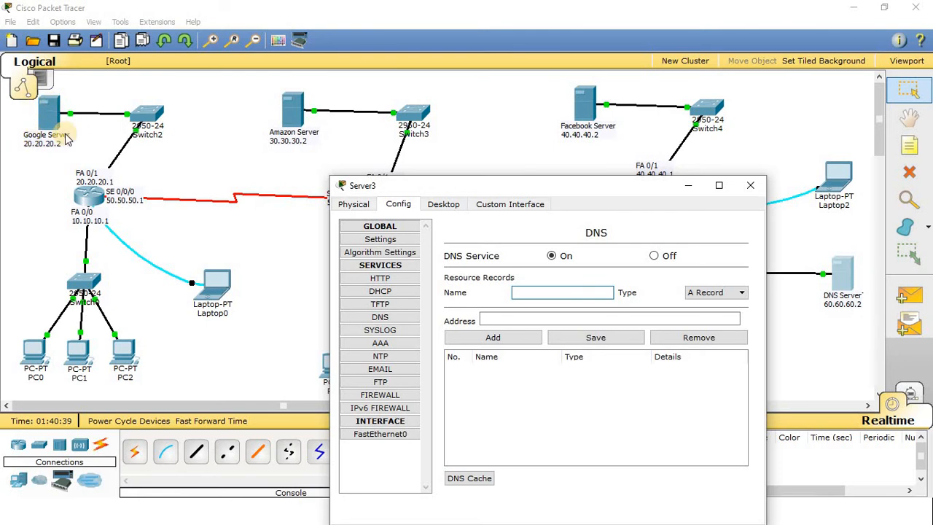
pyautogui.moveTo(550, 188); pyautogui.dragTo(556, 117)
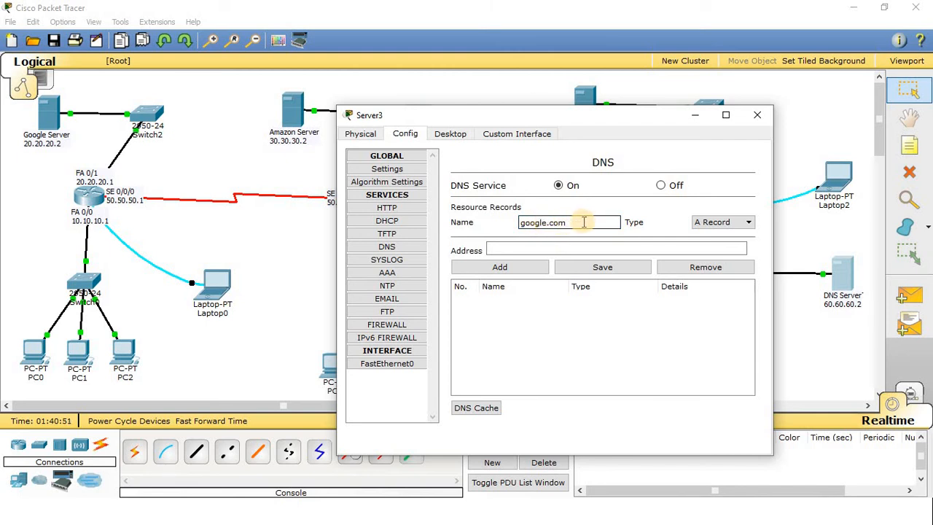
pyautogui.hotkey('ctrl', 'a')
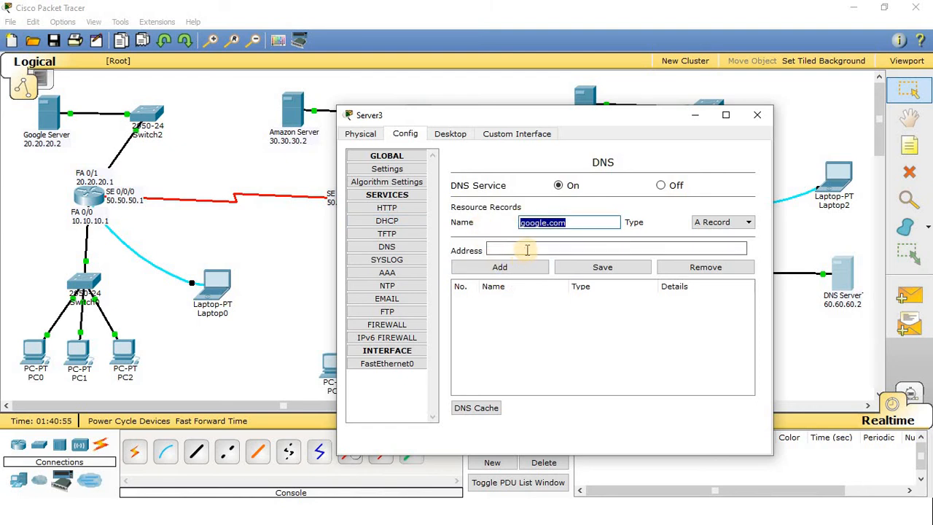
pyautogui.click(584, 222)
pyautogui.hotkey('ctrl', 'a')
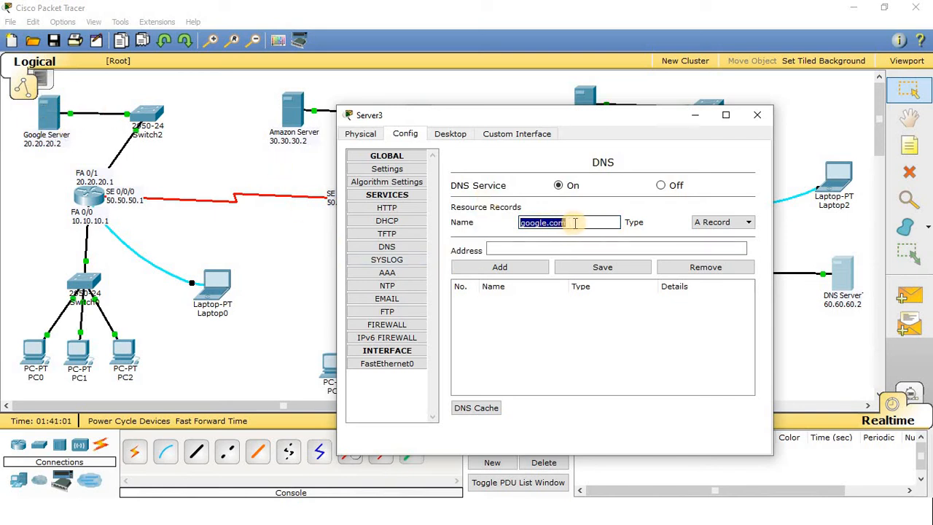
pyautogui.click(517, 248)
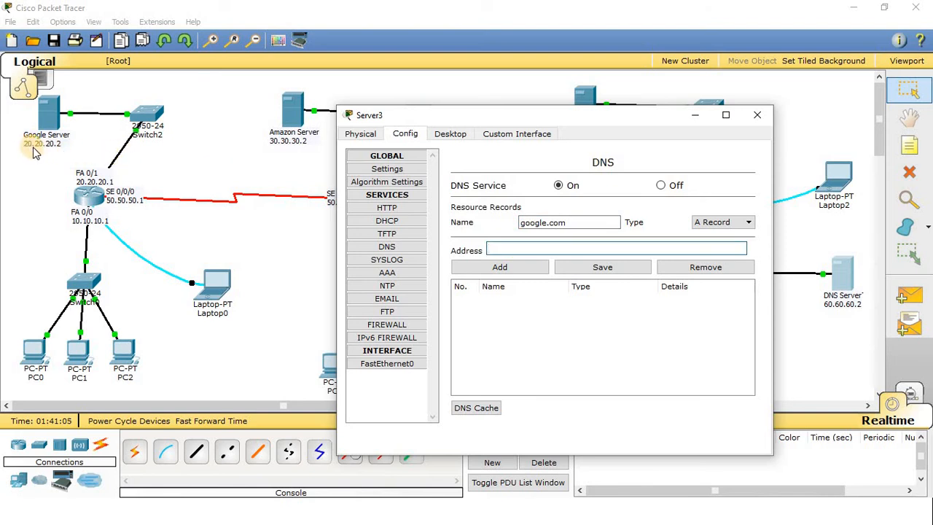
pyautogui.click(493, 247)
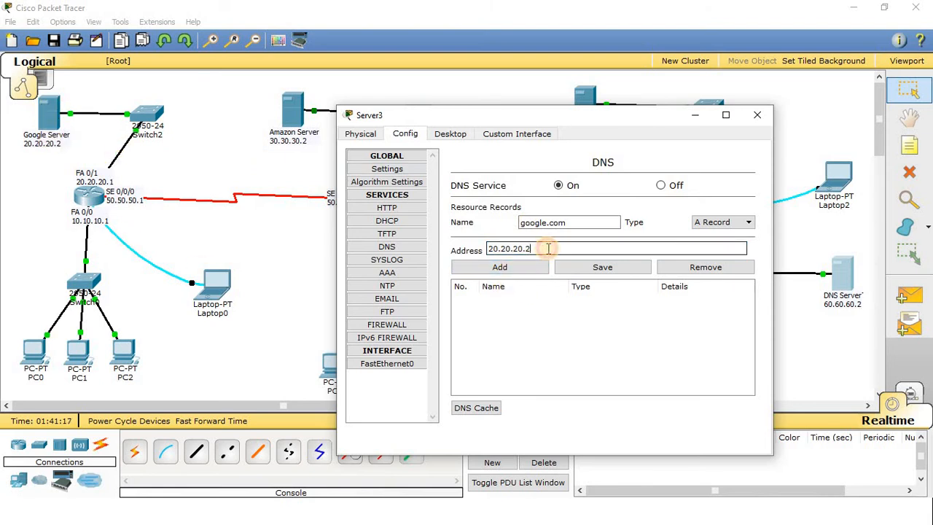
pyautogui.click(570, 246)
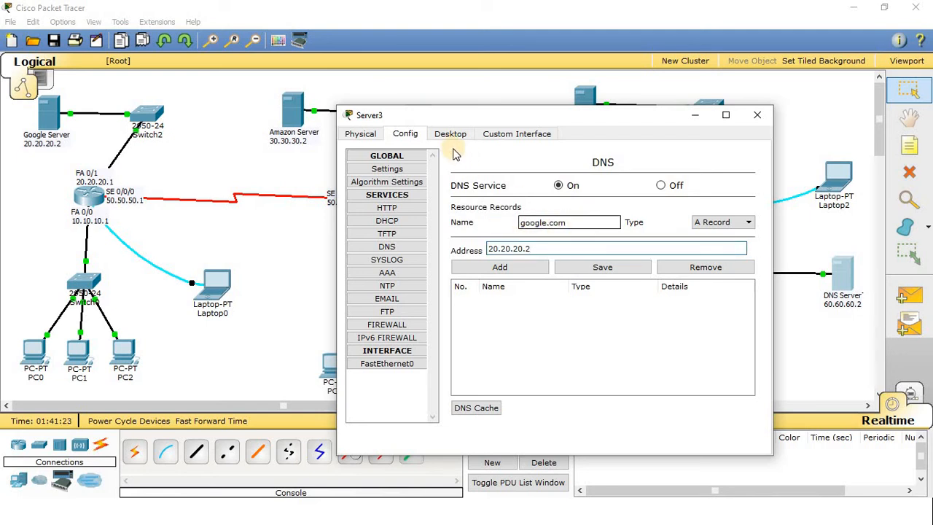
pyautogui.click(500, 267)
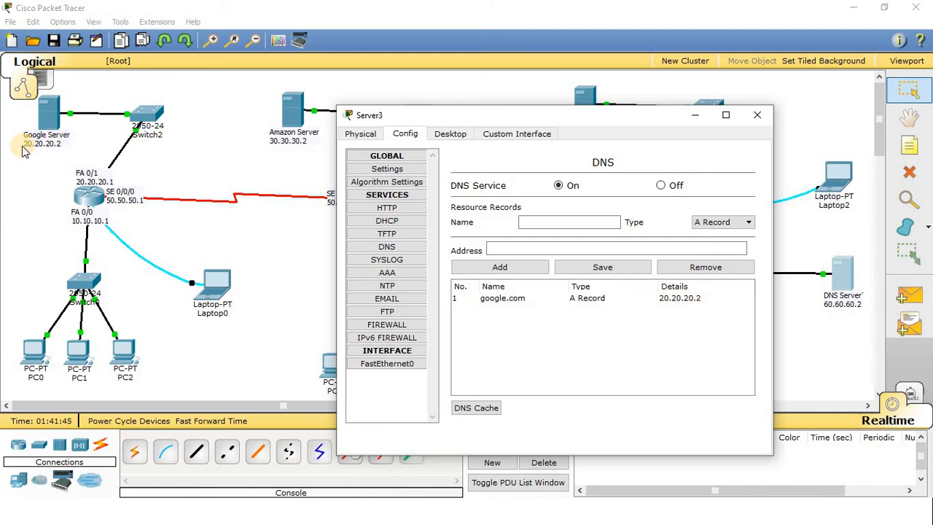
pyautogui.moveTo(552, 122); pyautogui.dragTo(570, 369)
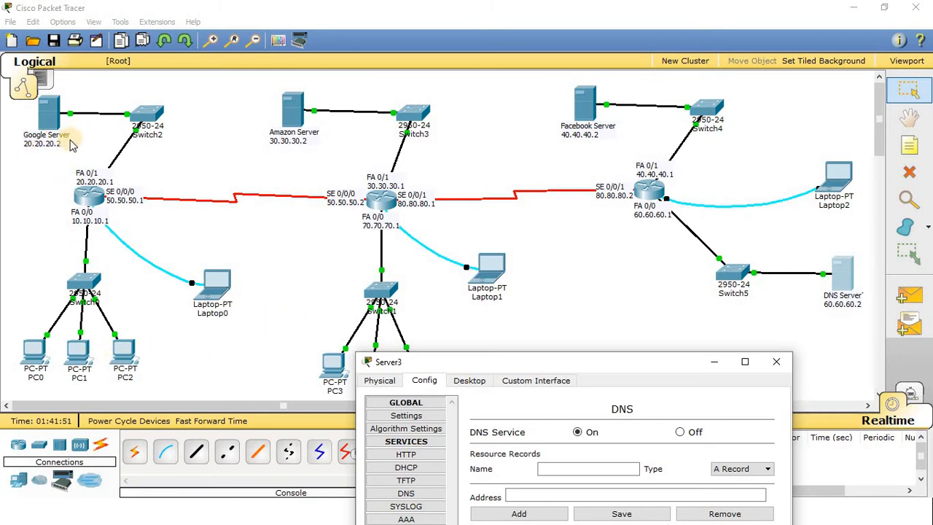
pyautogui.moveTo(534, 365); pyautogui.dragTo(542, 119)
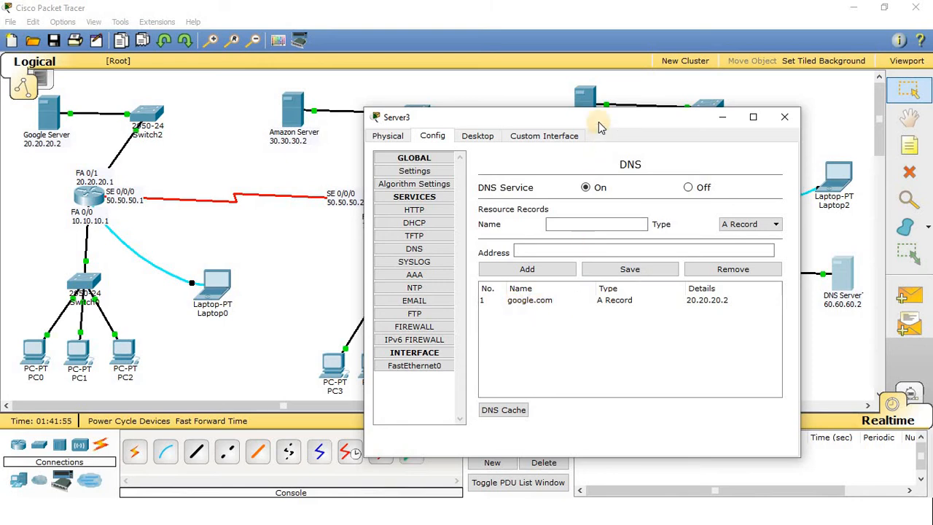
pyautogui.moveTo(600, 119); pyautogui.dragTo(565, 397)
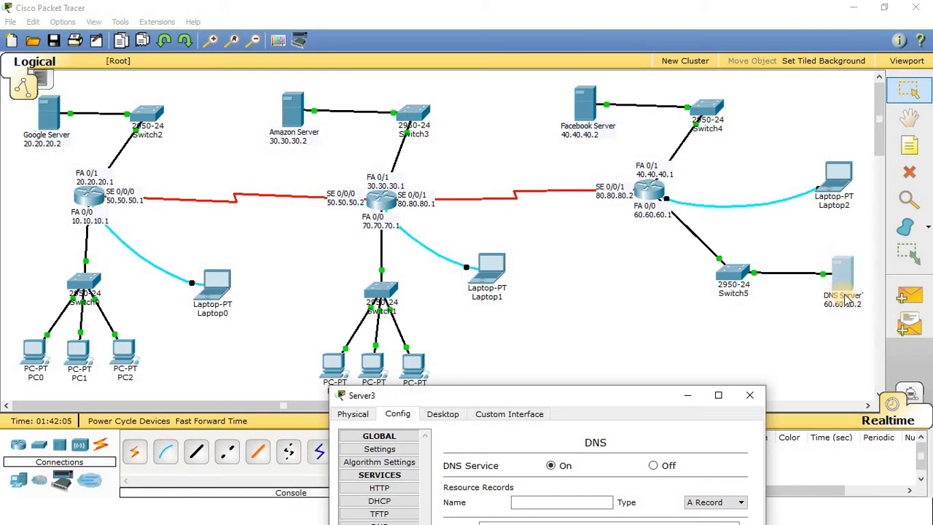
pyautogui.moveTo(620, 395); pyautogui.dragTo(479, 144)
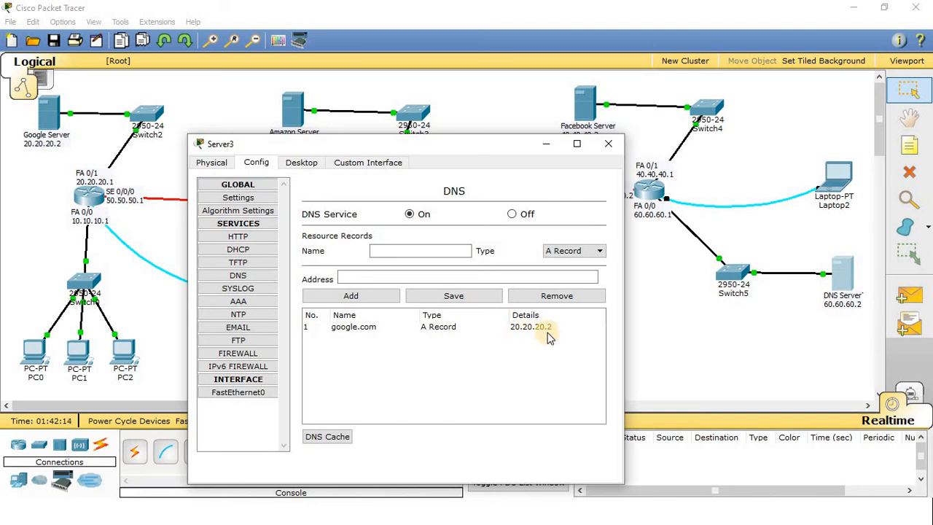
pyautogui.moveTo(459, 149); pyautogui.dragTo(626, 309)
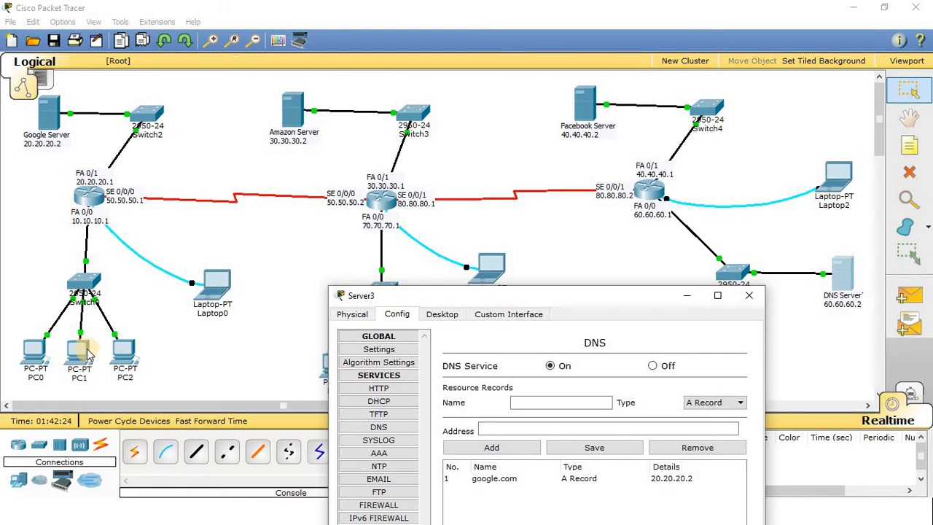
pyautogui.moveTo(535, 299); pyautogui.dragTo(522, 150)
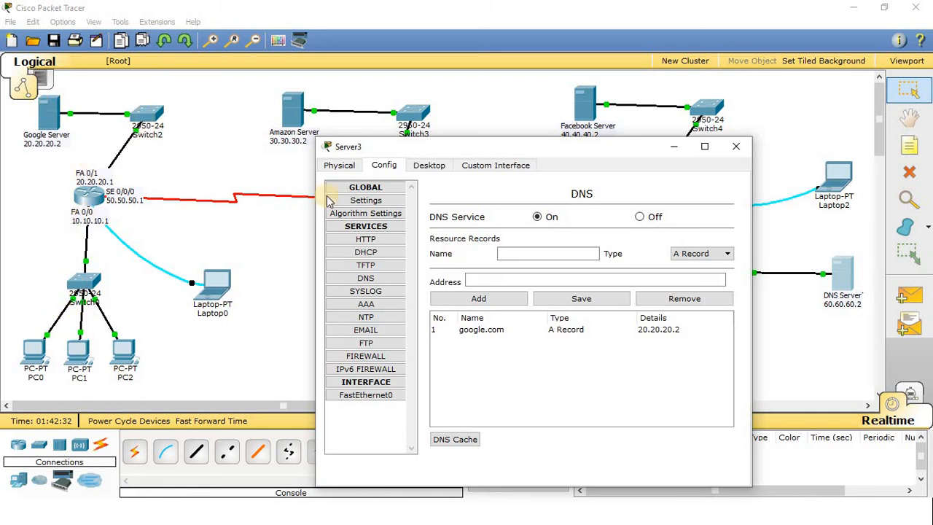
pyautogui.moveTo(509, 150); pyautogui.dragTo(471, 151)
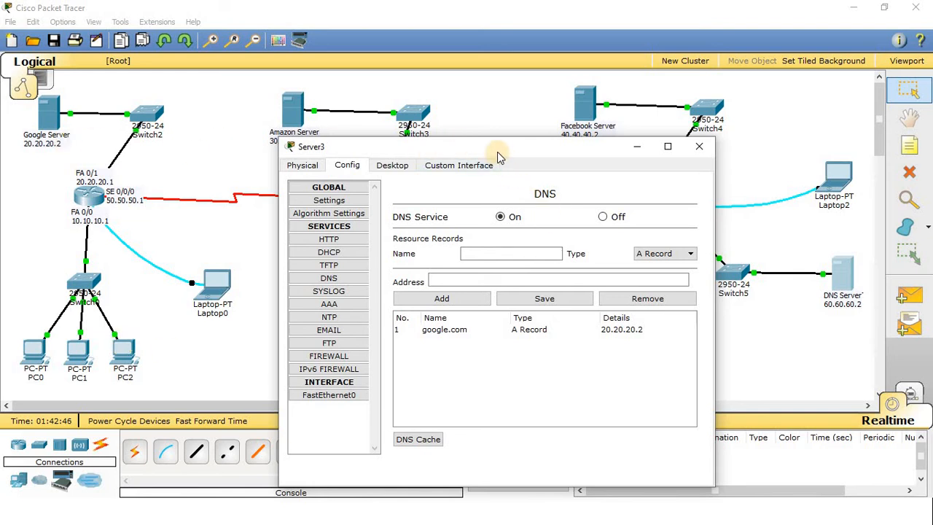
pyautogui.moveTo(499, 156); pyautogui.dragTo(522, 251)
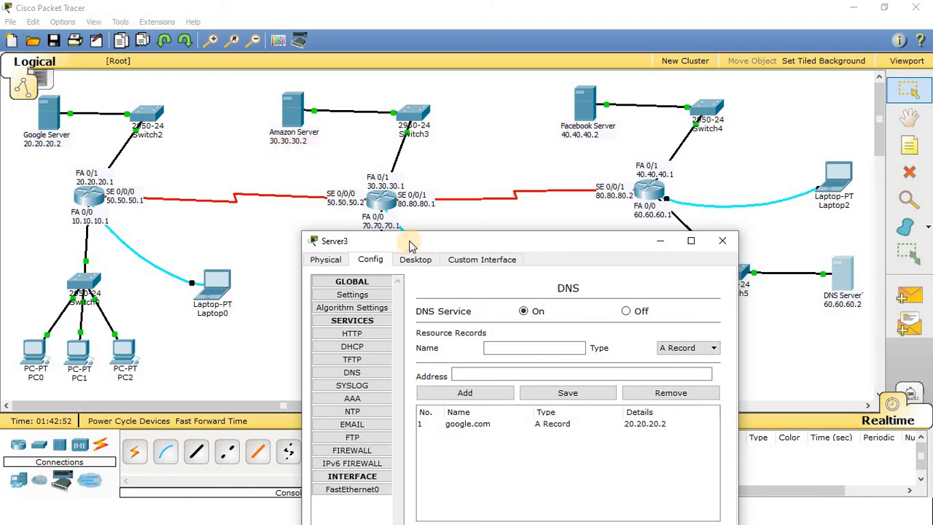
pyautogui.moveTo(344, 249); pyautogui.dragTo(274, 169)
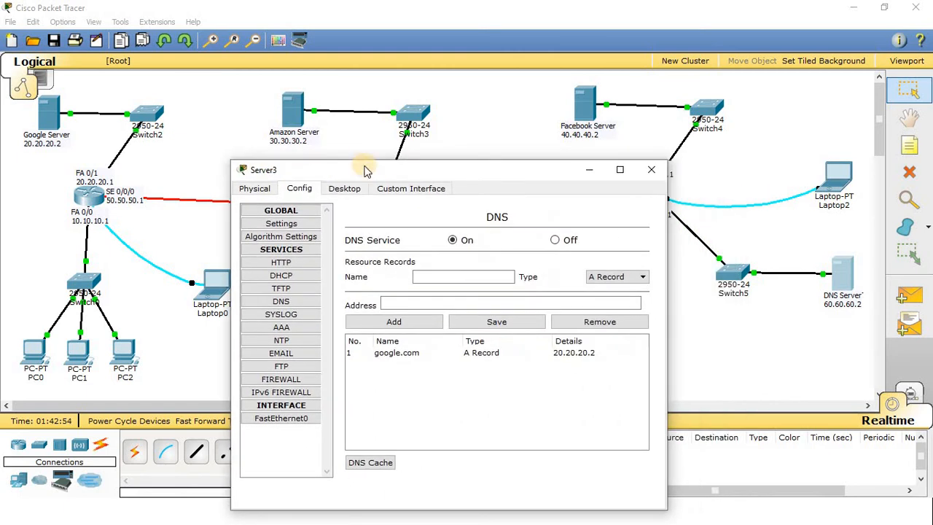
pyautogui.moveTo(376, 179); pyautogui.dragTo(383, 385)
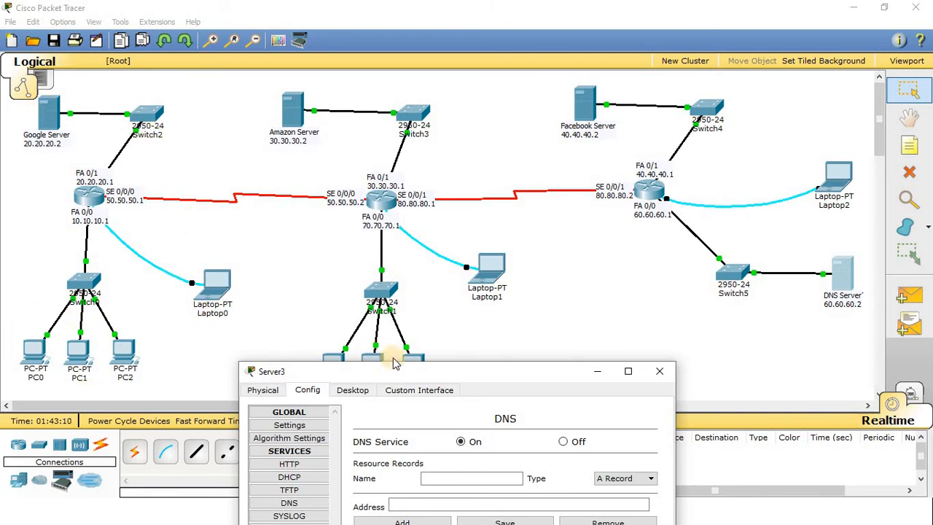
pyautogui.moveTo(397, 372); pyautogui.dragTo(429, 87)
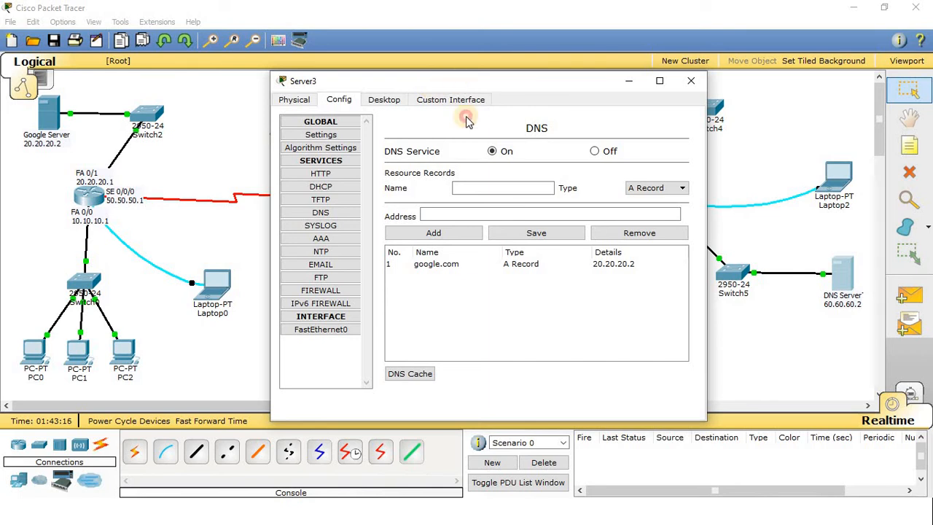
pyautogui.moveTo(460, 84); pyautogui.dragTo(477, 368)
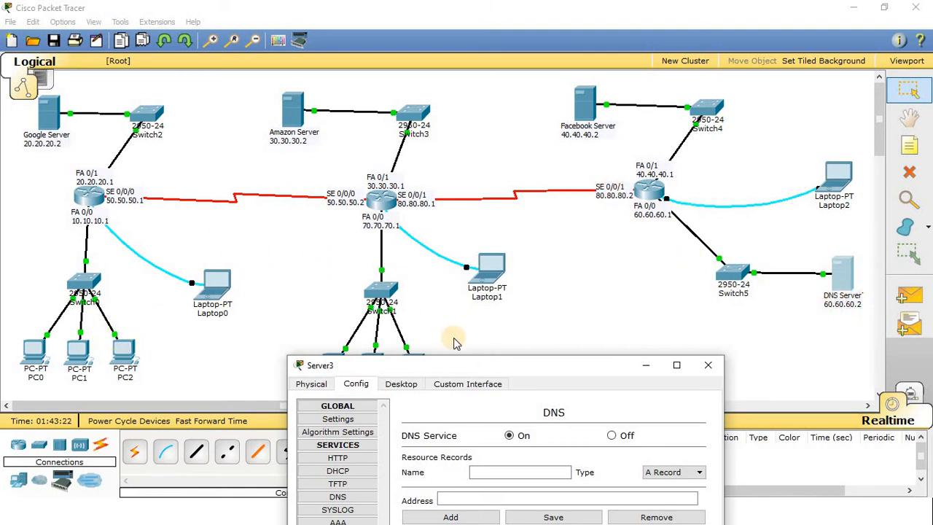
pyautogui.moveTo(448, 374); pyautogui.dragTo(417, 93)
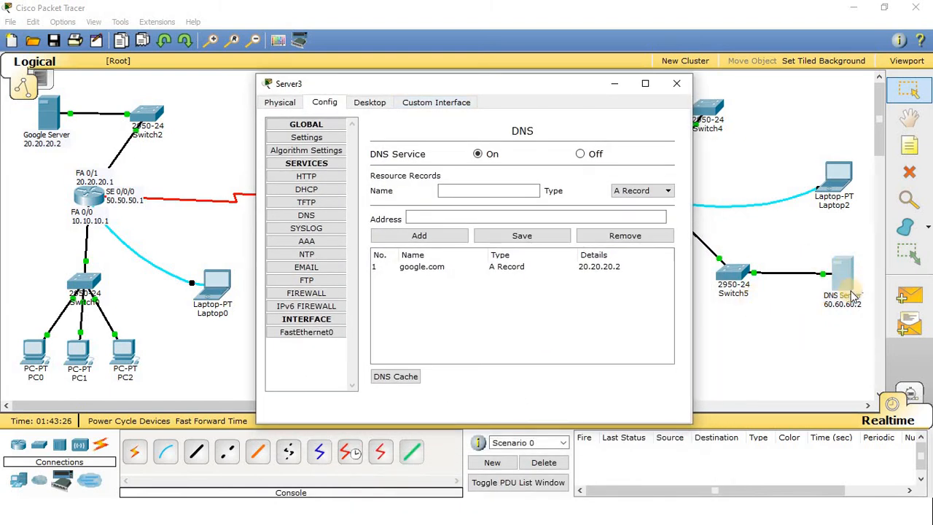
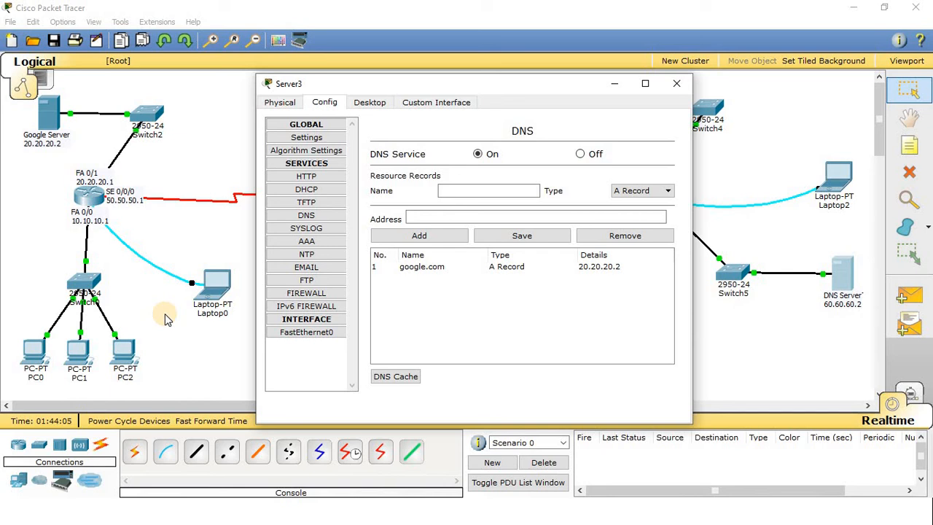
# - Add an A record on the DNS Server mapping amazon.com to the Amazon Server's address 30.30.30.2
pyautogui.moveTo(520, 83); pyautogui.dragTo(548, 221)
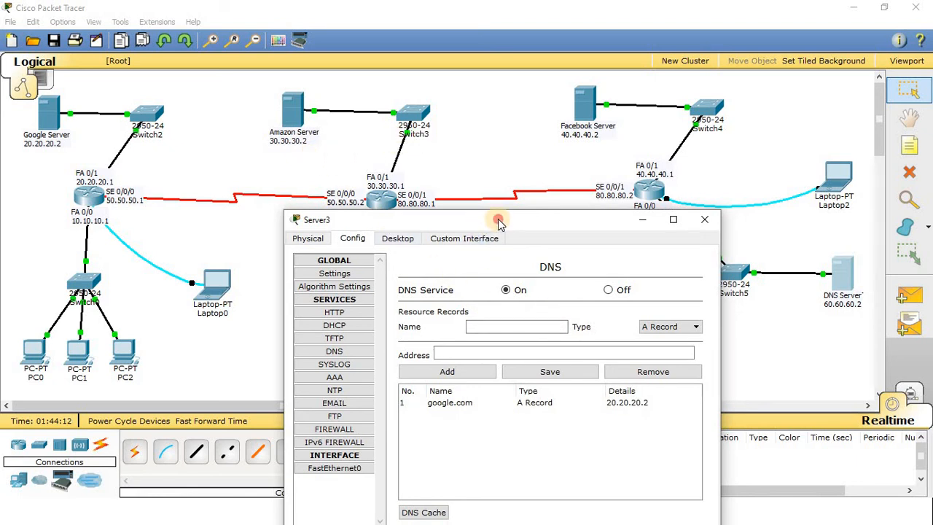
pyautogui.moveTo(496, 219); pyautogui.dragTo(450, 189)
pyautogui.click(438, 278)
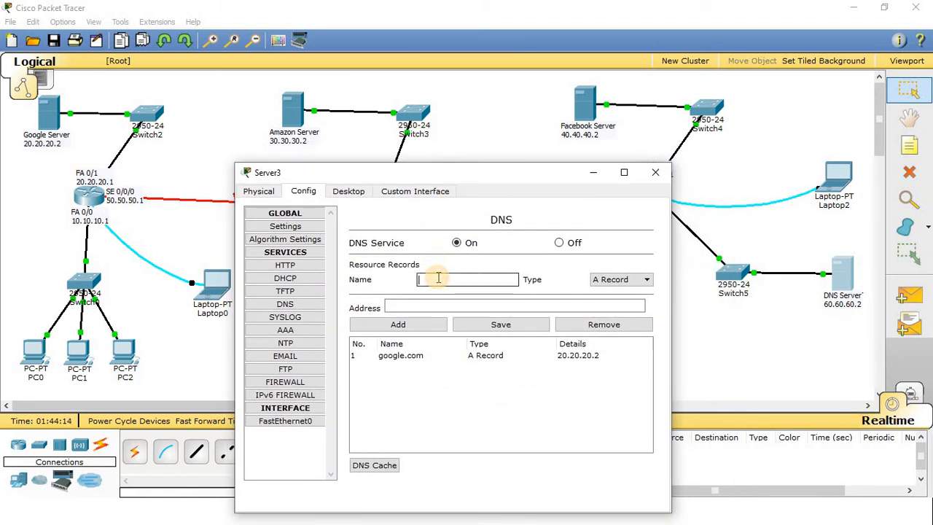
pyautogui.write('amazon.com')
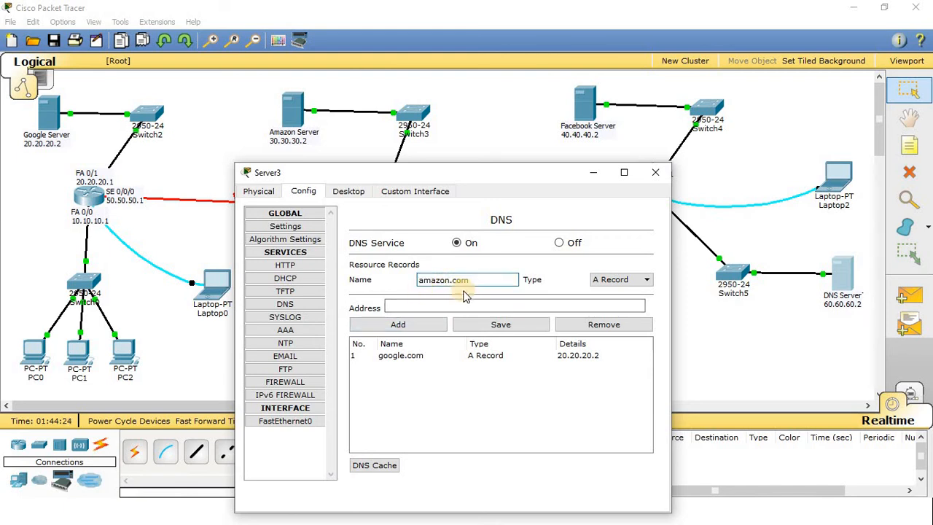
pyautogui.click(408, 306)
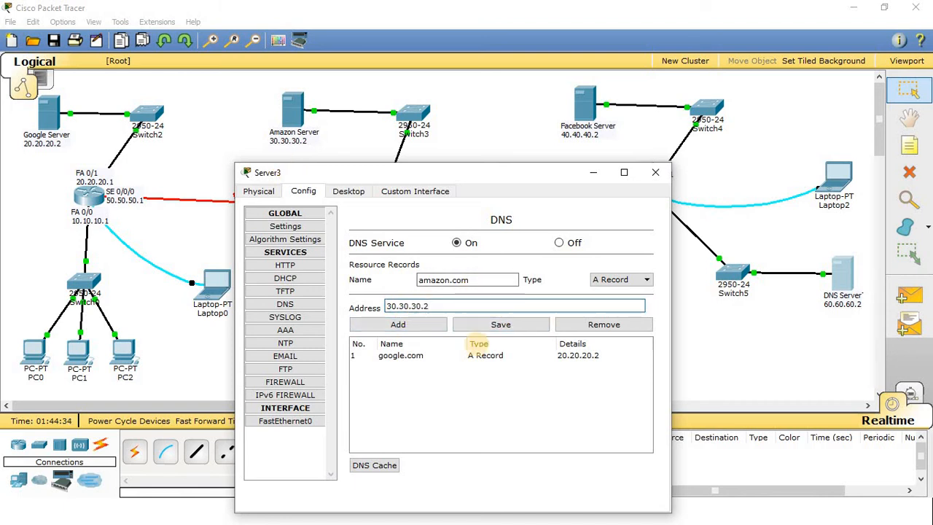
pyautogui.click(416, 325)
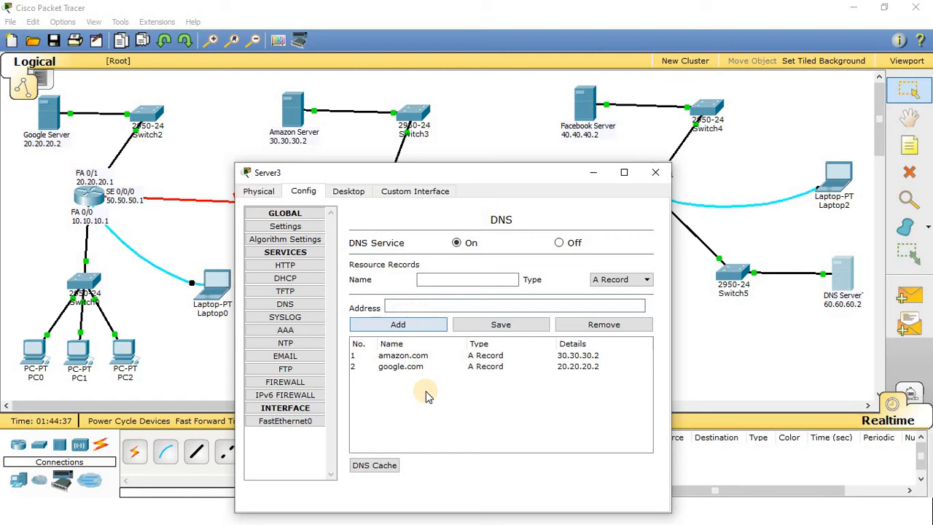
# - Add an A record mapping facebook.com to the Facebook Server's address 40.40.40.2 and close the DNS Server's configuration window
pyautogui.click(430, 281)
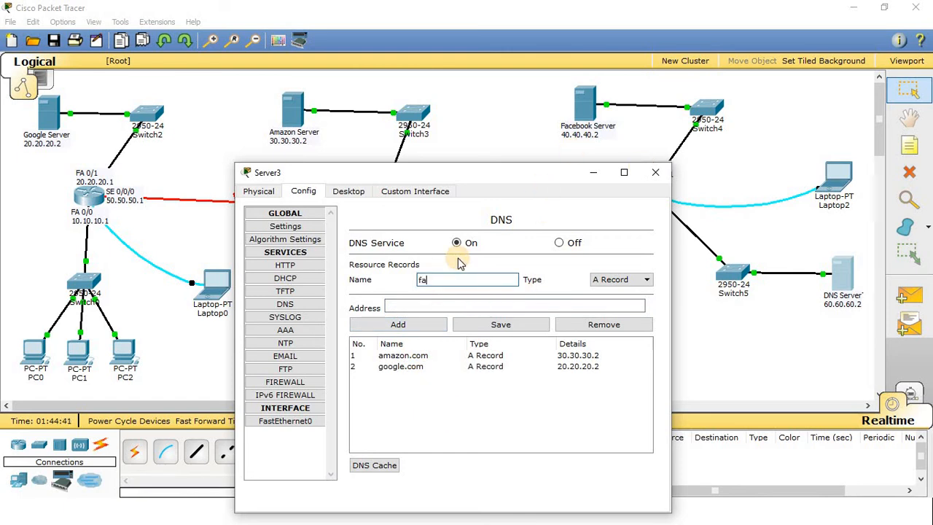
pyautogui.write('faceb')
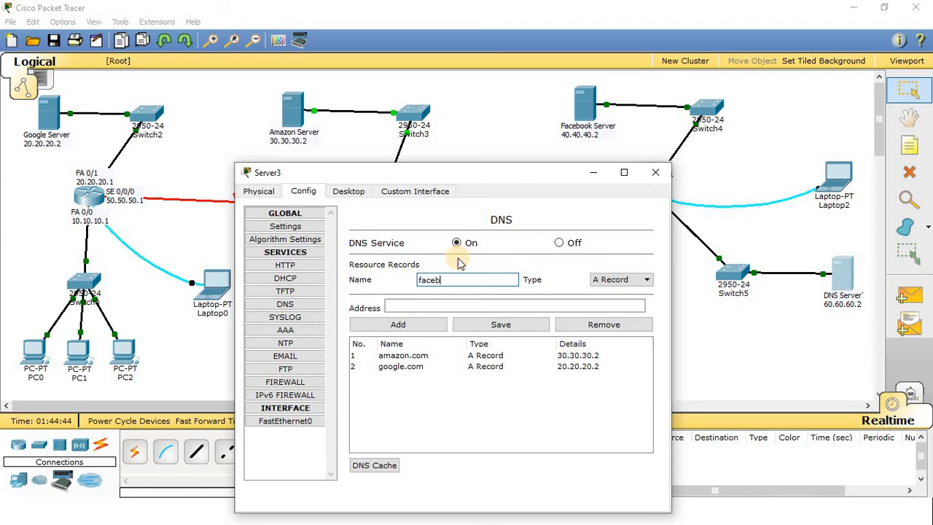
pyautogui.write('ook.com')
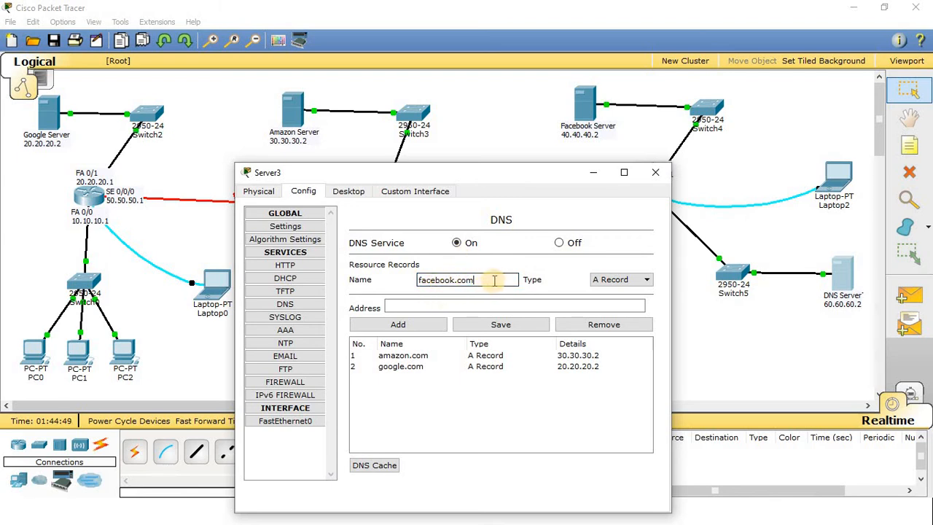
pyautogui.click(447, 306)
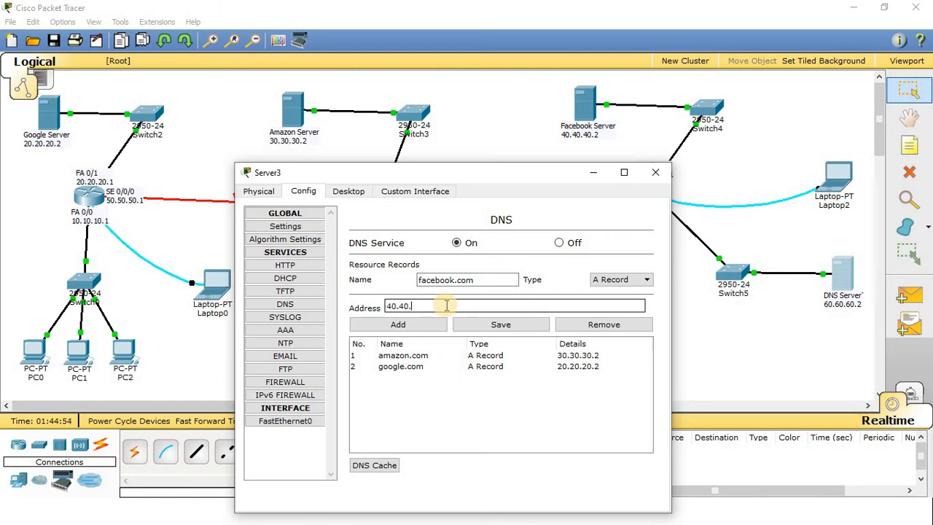
pyautogui.click(402, 325)
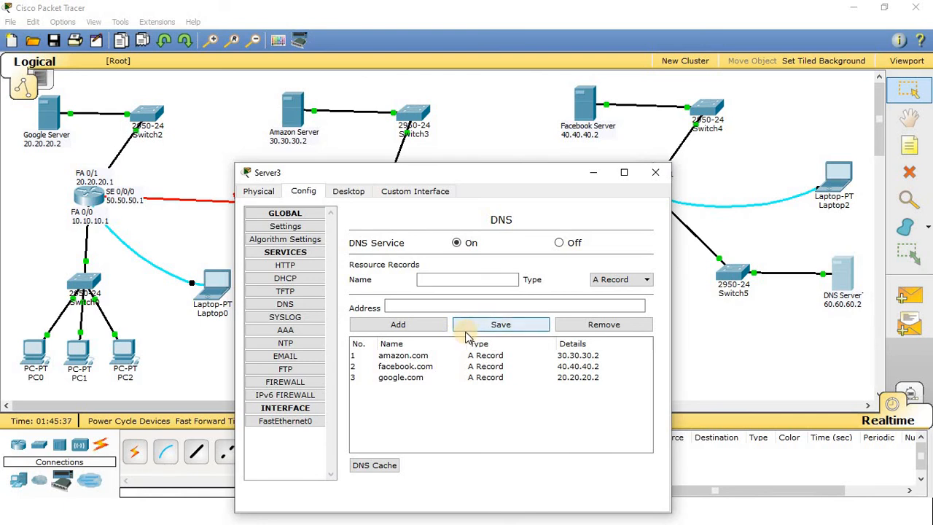
pyautogui.click(656, 172)
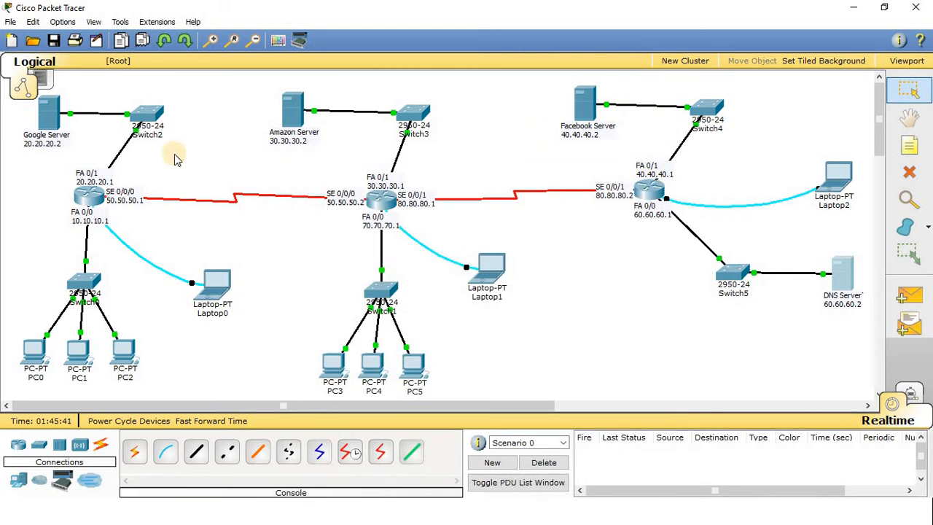
# - Replace the body of the Google Server's index.html page with "Wellcome to the Google Server System" and copy that line
pyautogui.click(45, 117)
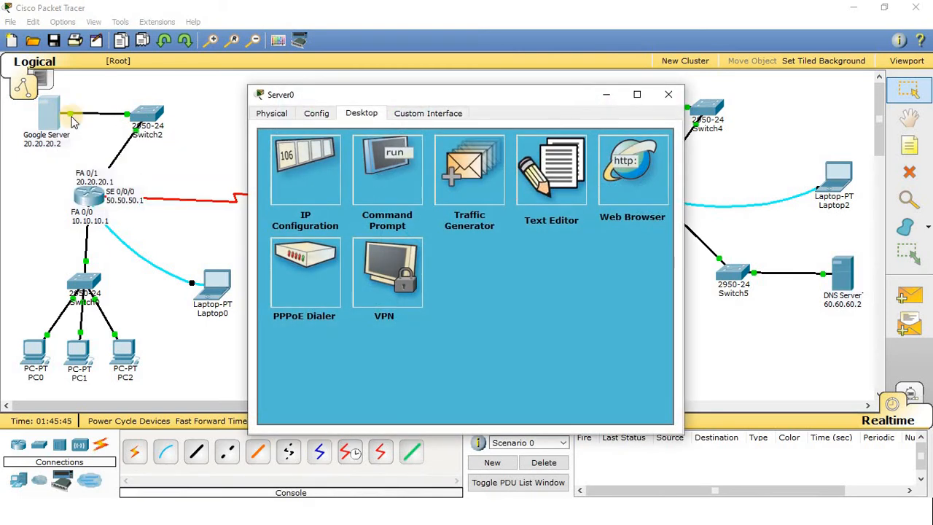
pyautogui.click(315, 115)
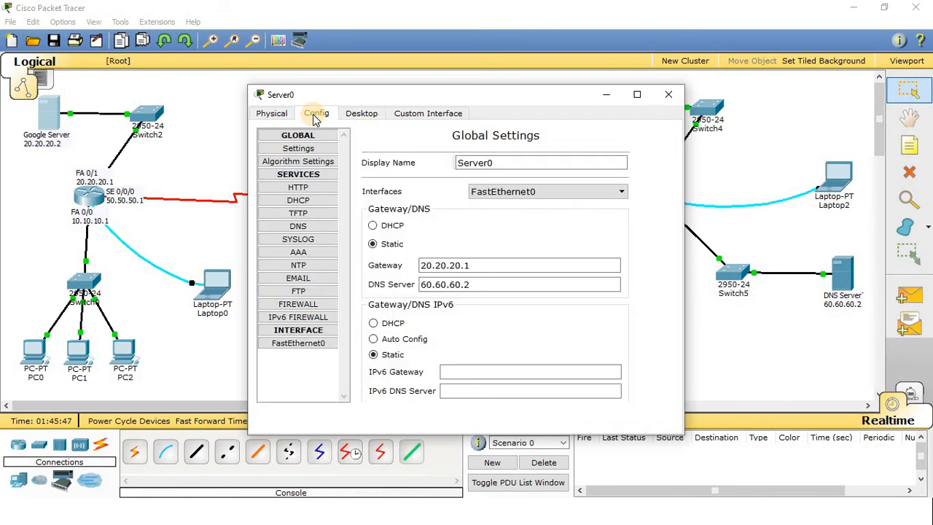
pyautogui.click(298, 188)
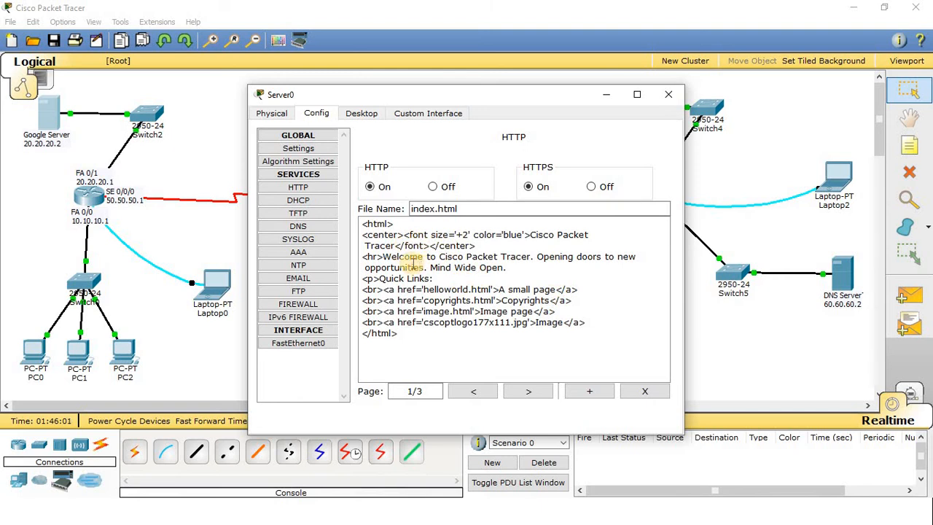
pyautogui.moveTo(364, 235); pyautogui.dragTo(589, 323)
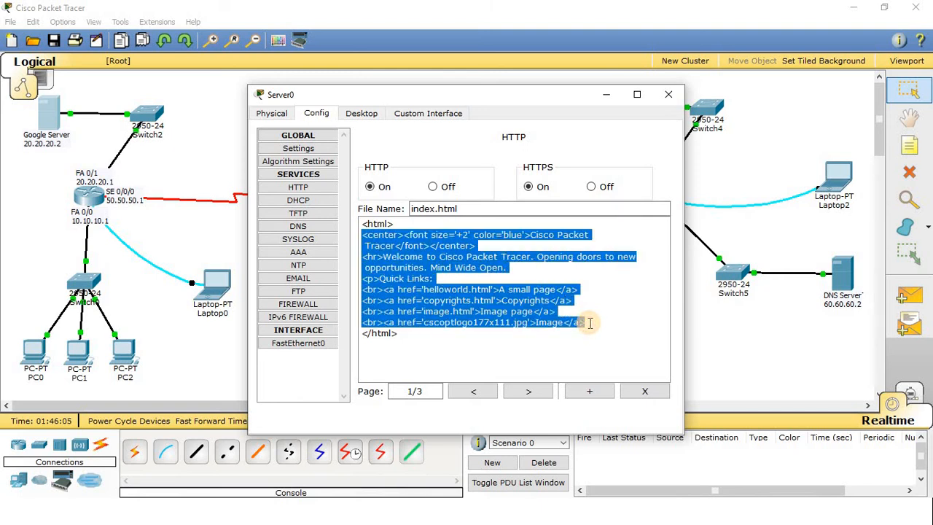
pyautogui.press('Delete')
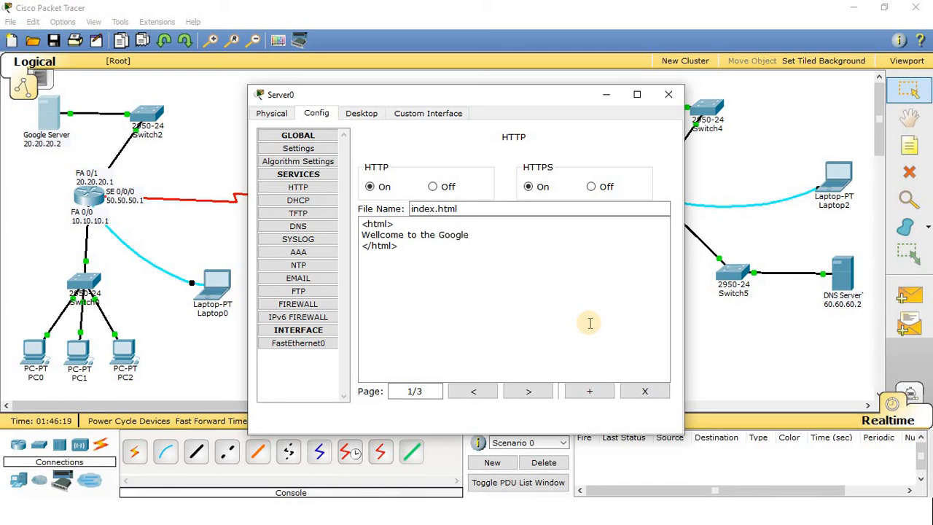
pyautogui.write('Server System')
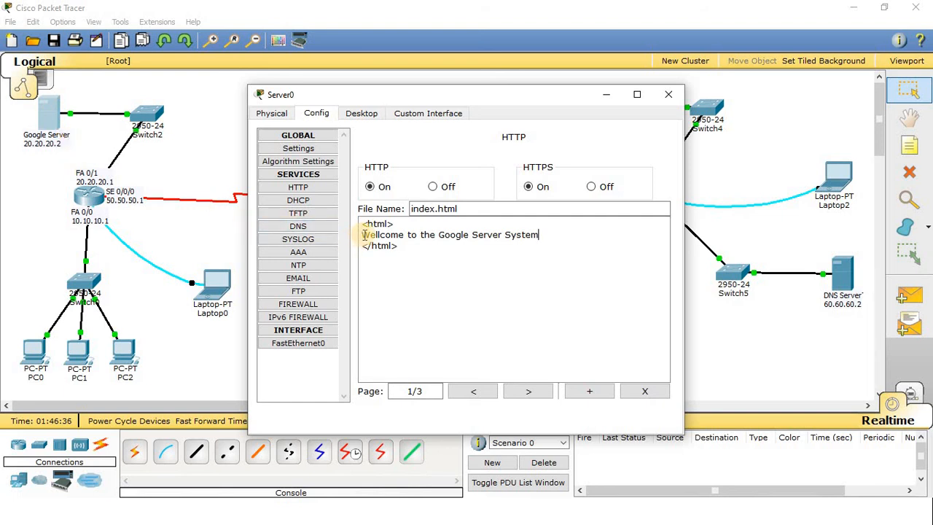
pyautogui.moveTo(362, 235); pyautogui.dragTo(555, 234)
pyautogui.hotkey('ctrl', 'c')
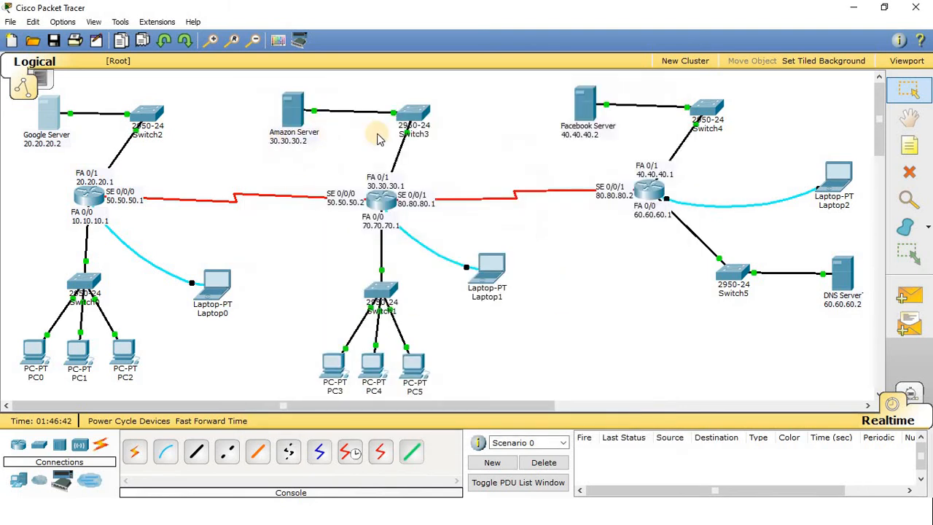
# - Replace the body of the Amazon Server's index.html with the copied line, changed to "Wellcome to the Amazon Server System"
pyautogui.click(291, 113)
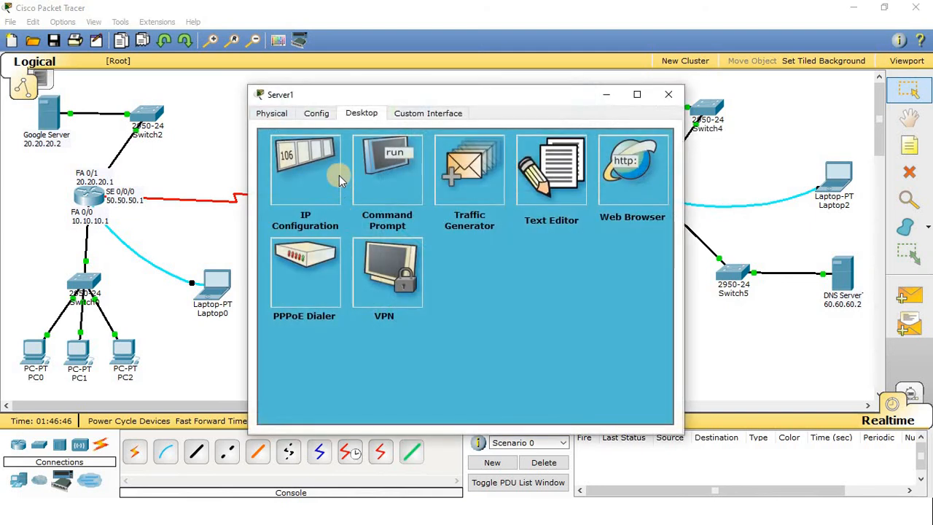
pyautogui.click(316, 114)
pyautogui.click(298, 188)
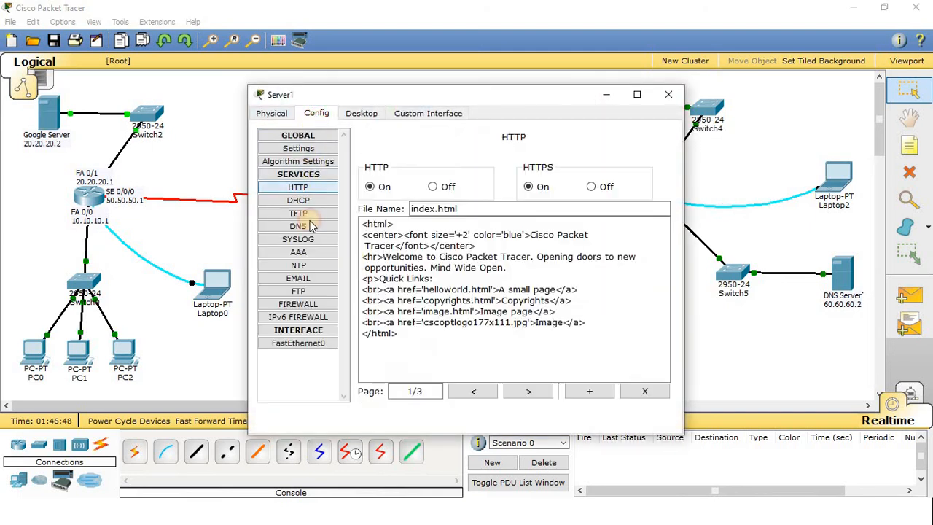
pyautogui.moveTo(362, 234); pyautogui.dragTo(600, 324)
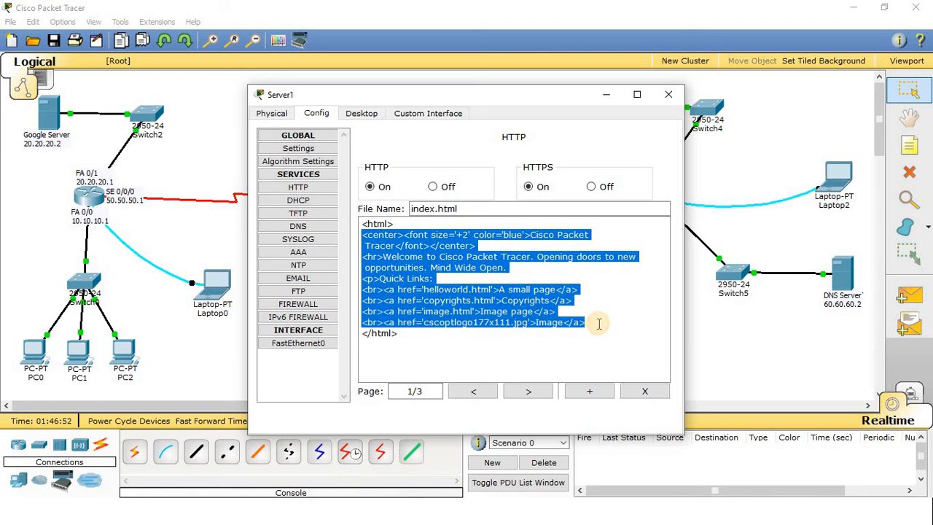
pyautogui.hotkey('ctrl', 'v')
pyautogui.moveTo(438, 234); pyautogui.dragTo(469, 235)
pyautogui.write('Am')
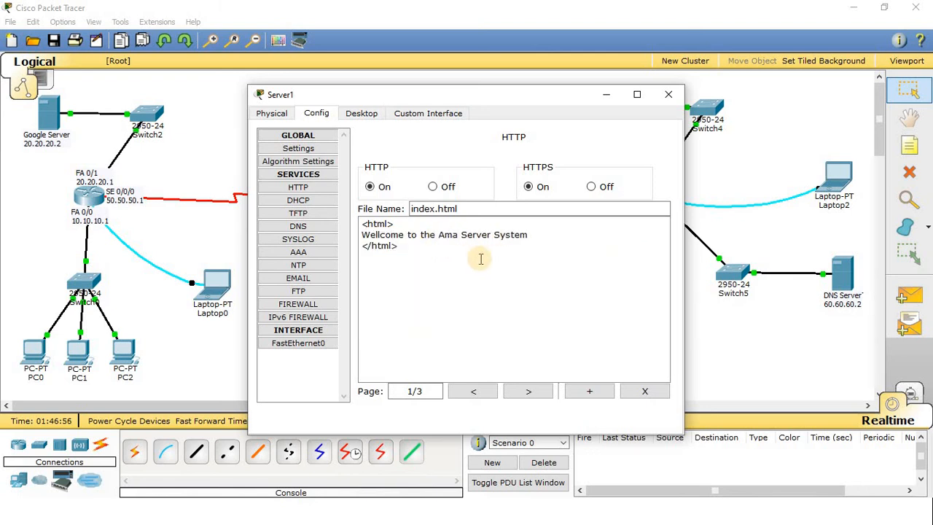
pyautogui.write('azon')
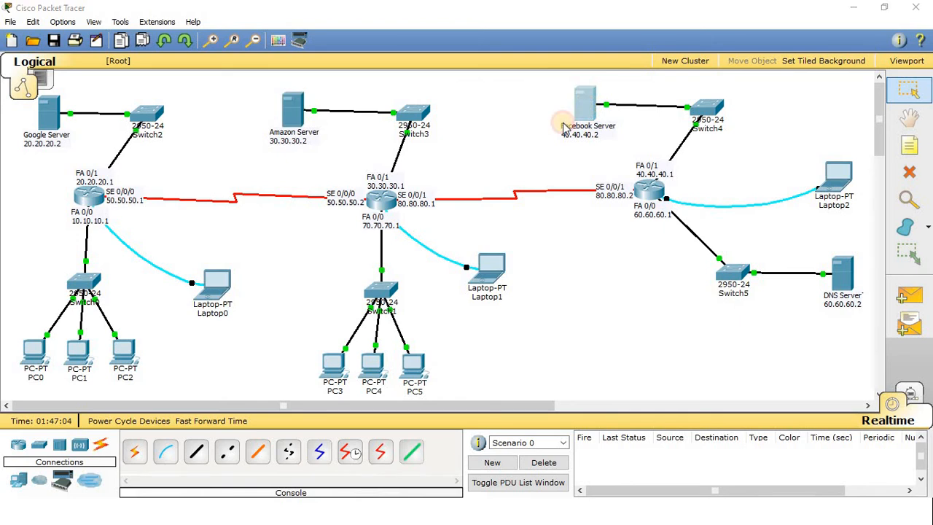
# - Change the Facebook Server's index.html body to "Wellcome to the Facebook Server System" and close its configuration window
pyautogui.click(586, 106)
pyautogui.click(317, 113)
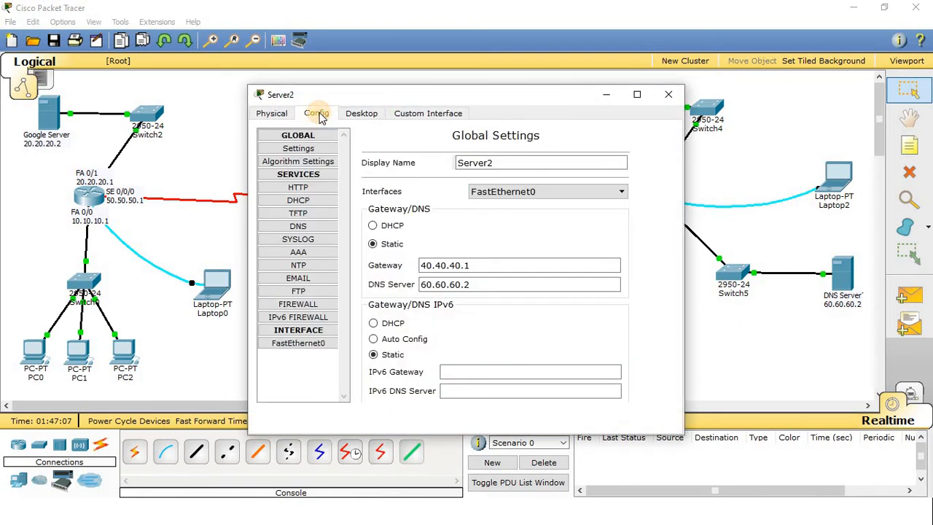
pyautogui.click(299, 188)
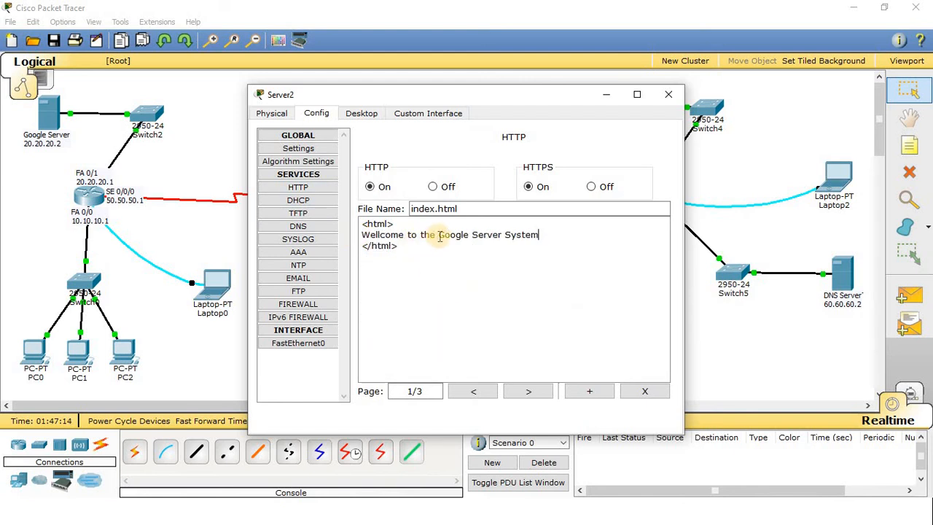
pyautogui.doubleClick(446, 236)
pyautogui.write('Facebook')
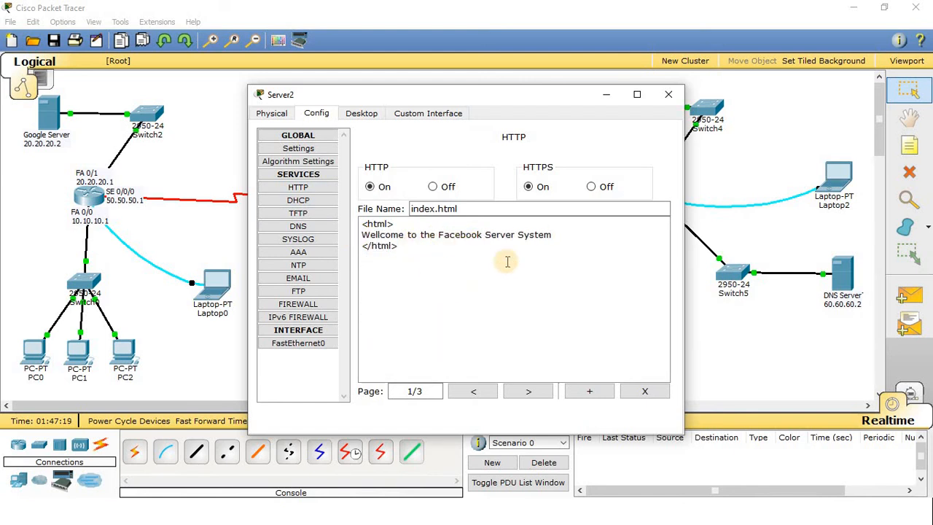
pyautogui.click(667, 95)
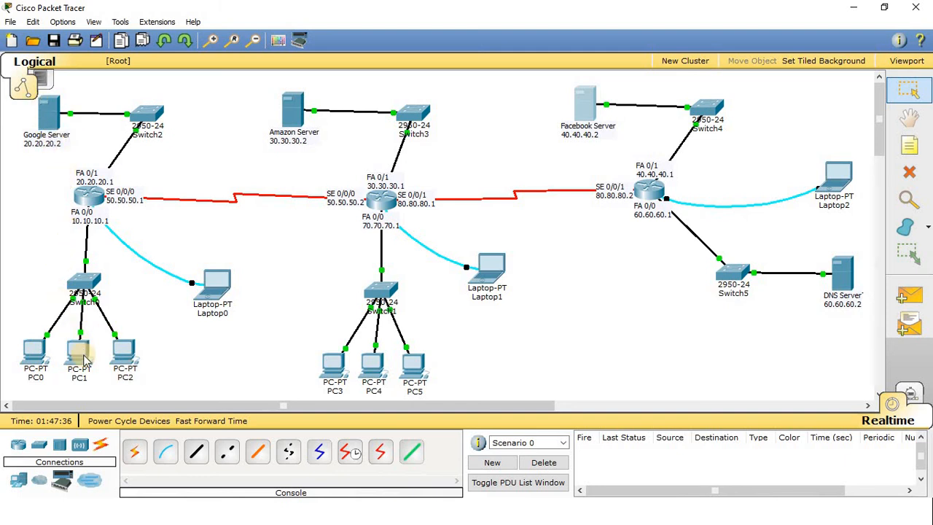
# - Open PC1's web browser and load the Google Server's page by its name, google.com
pyautogui.moveTo(85, 360)
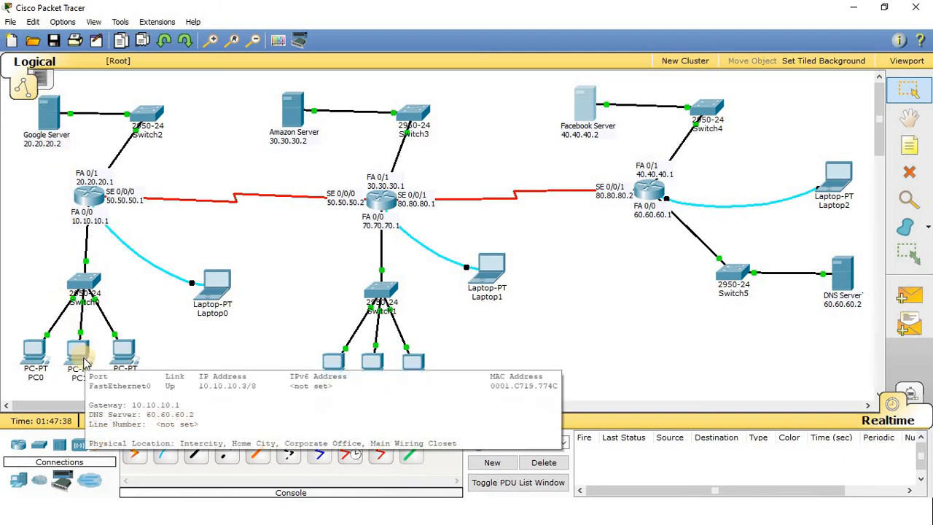
pyautogui.click(82, 362)
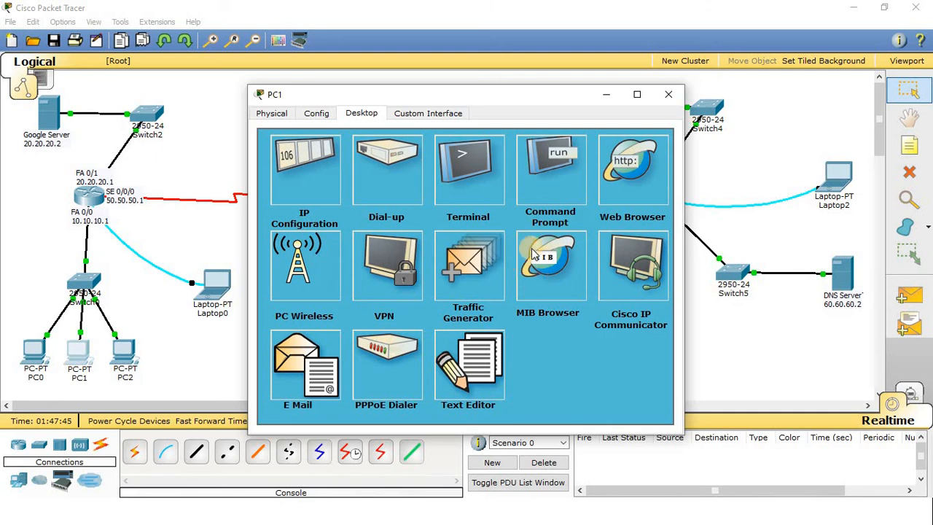
pyautogui.click(627, 193)
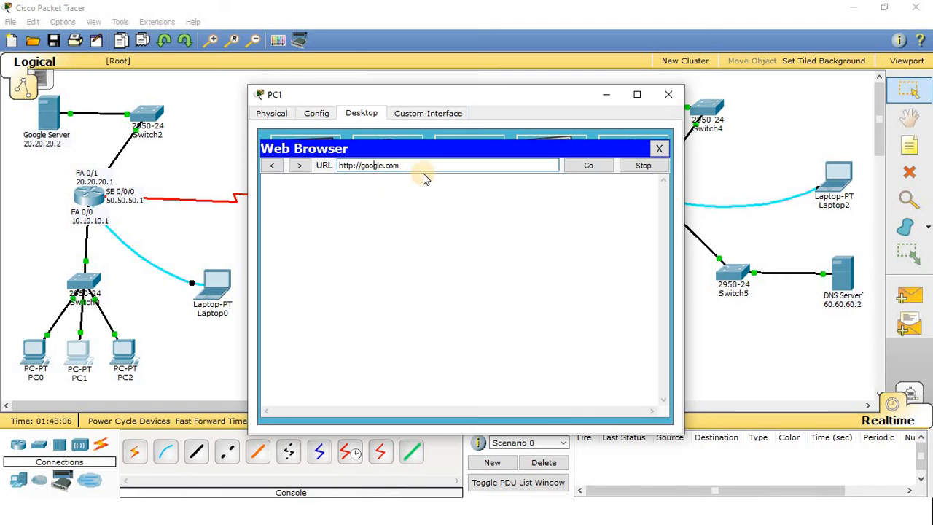
pyautogui.press('Return')
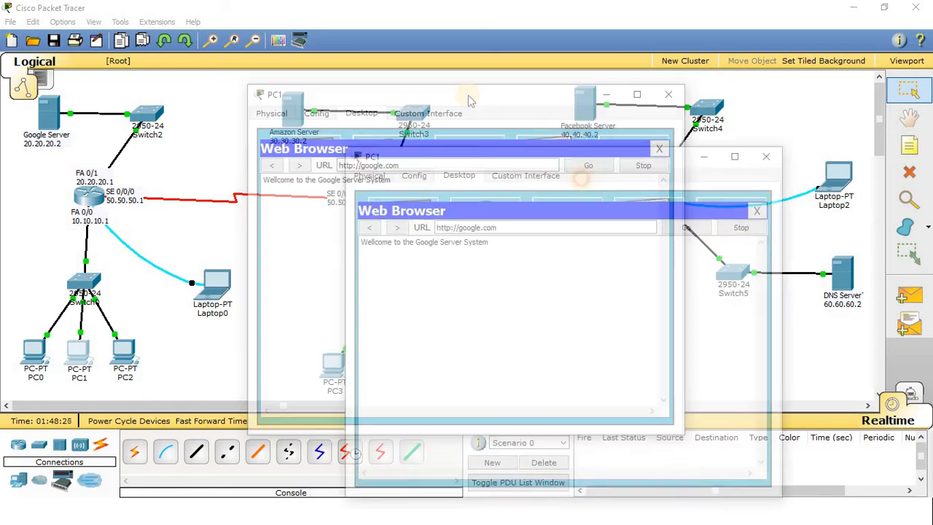
# - Load the Google Server's page by its IP address 20.20.20.2 in PC1's web browser and close PC1's window
pyautogui.moveTo(467, 95); pyautogui.dragTo(546, 154)
pyautogui.moveTo(500, 211); pyautogui.dragTo(427, 211)
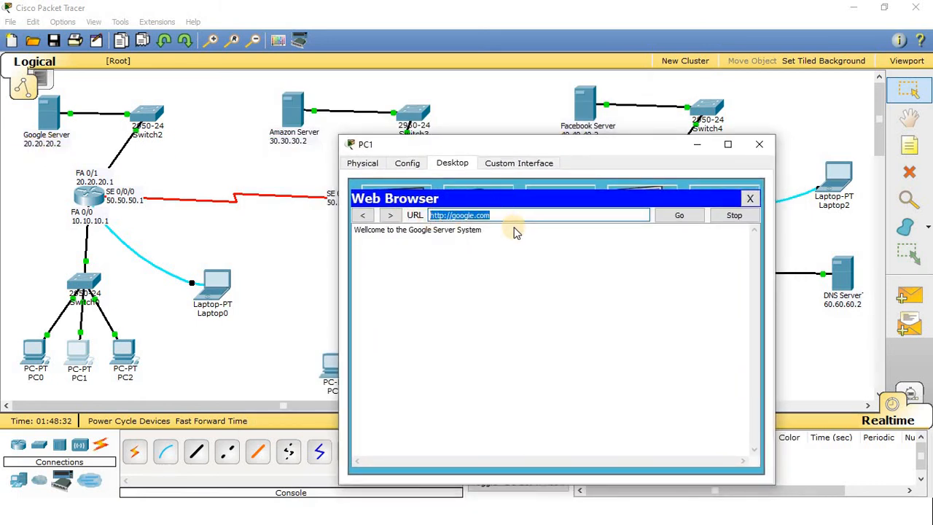
pyautogui.write('20')
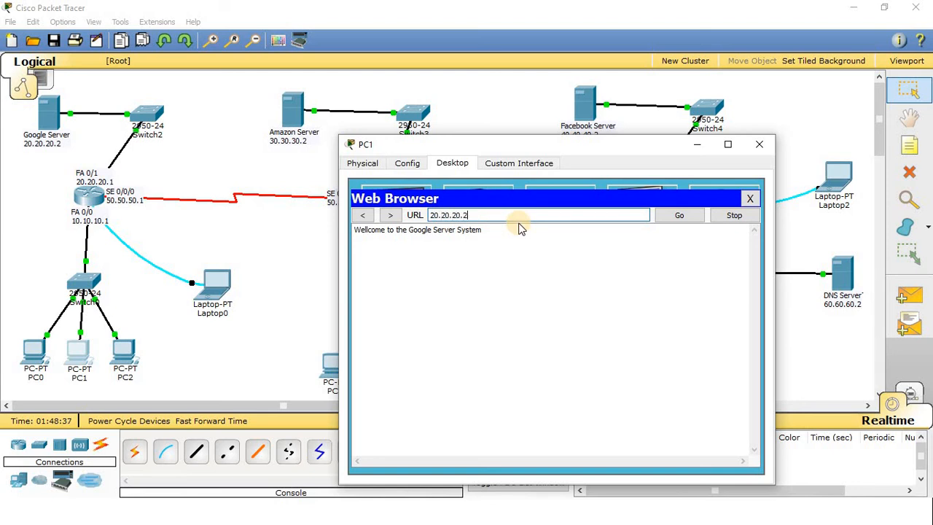
pyautogui.write('.20.20.2')
pyautogui.moveTo(479, 210); pyautogui.dragTo(321, 205)
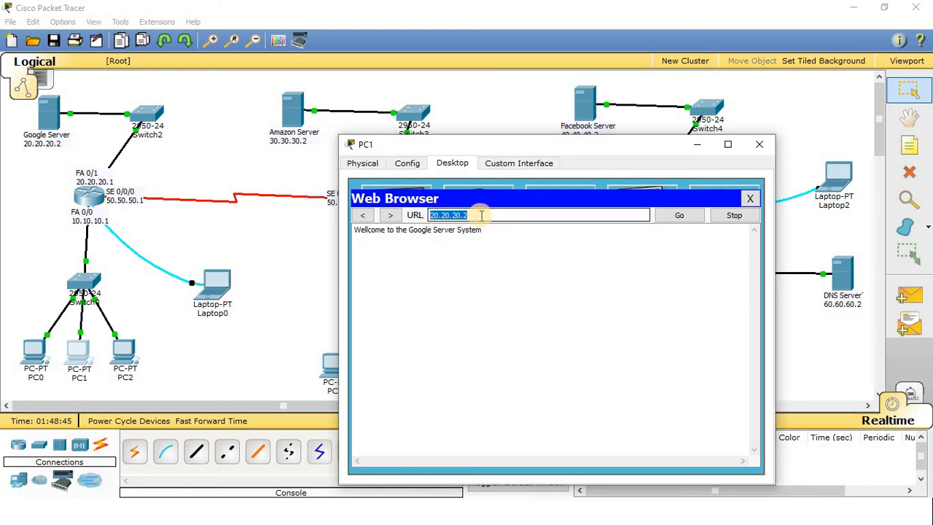
pyautogui.click(679, 217)
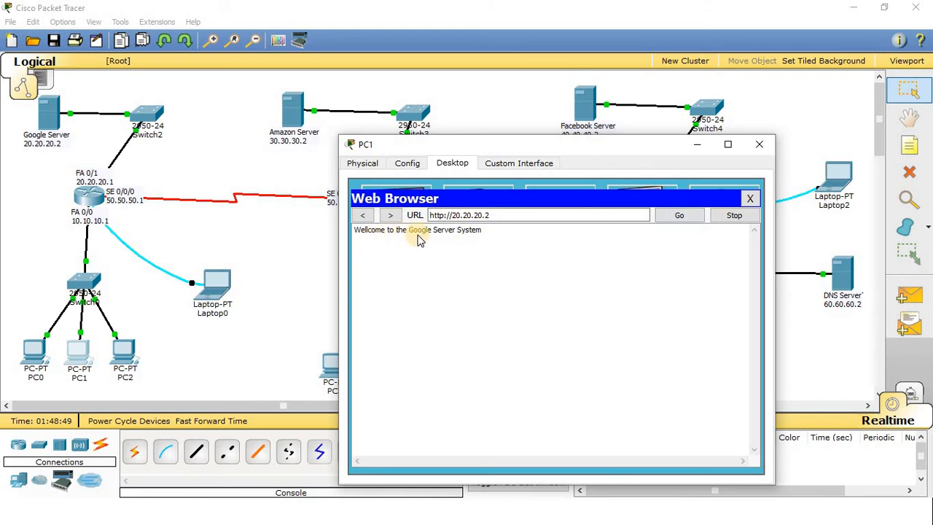
pyautogui.click(684, 221)
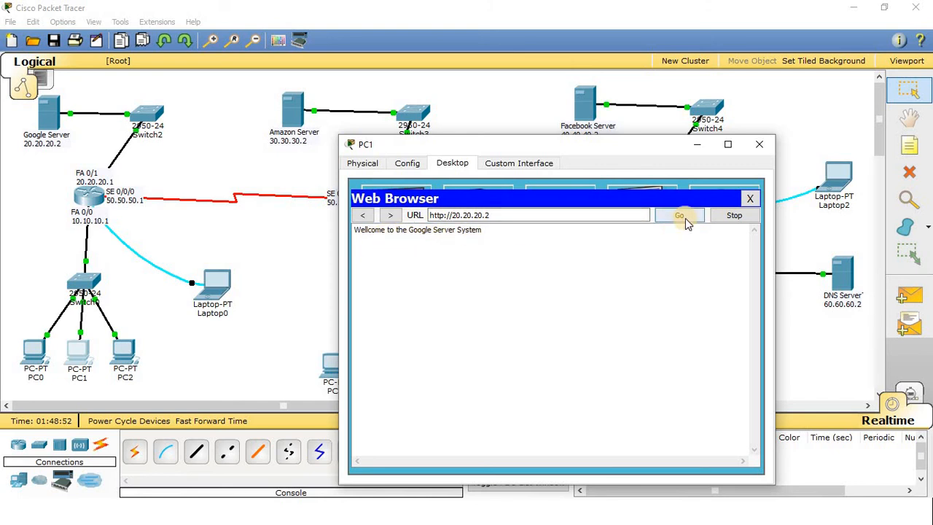
pyautogui.click(467, 215)
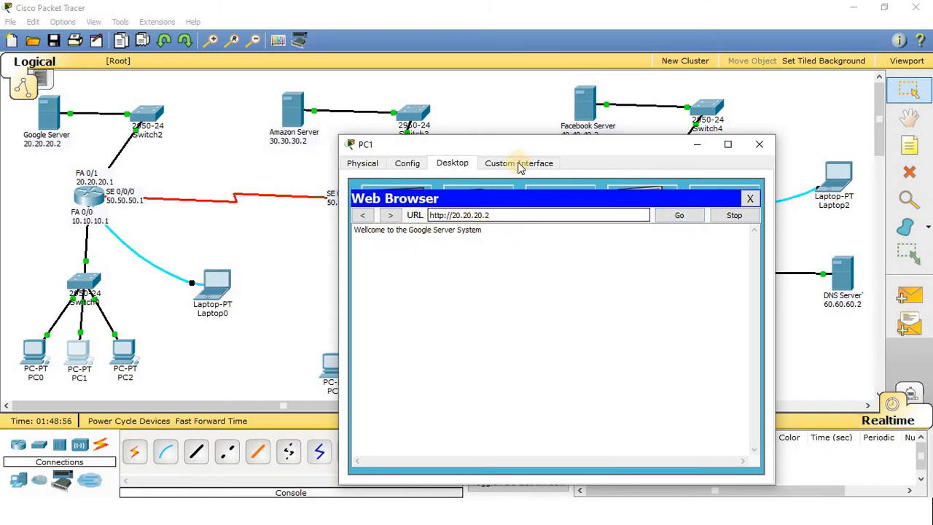
pyautogui.moveTo(521, 144); pyautogui.dragTo(417, 193)
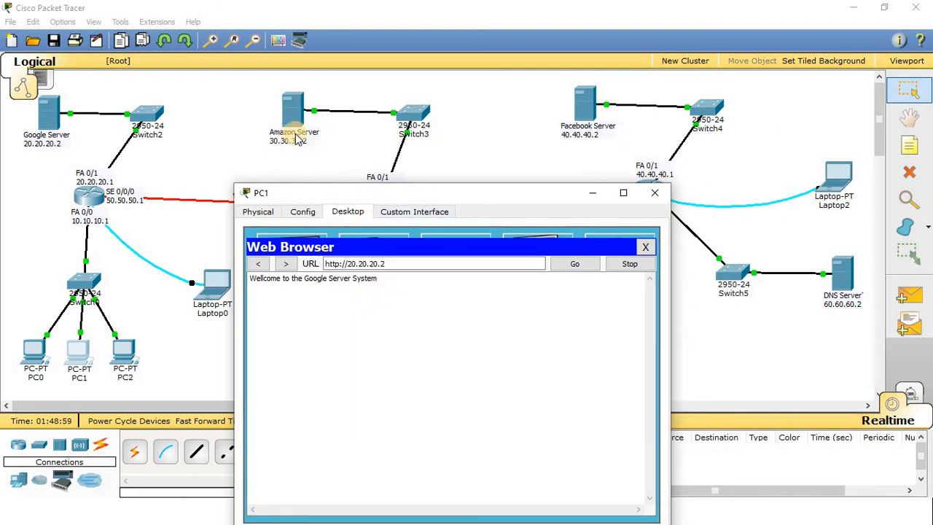
pyautogui.click(654, 193)
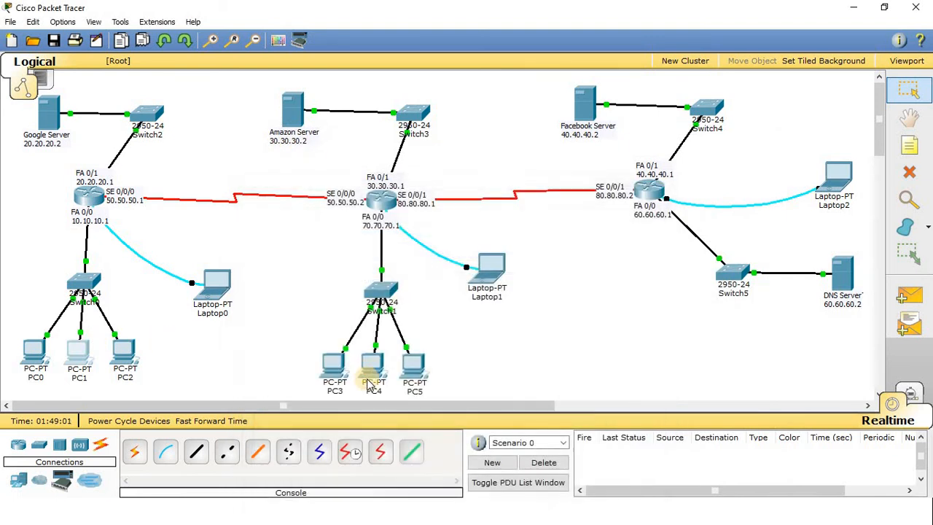
# - Open PC5's web browser, load amazon.com and reload the page
pyautogui.click(414, 368)
pyautogui.moveTo(577, 94); pyautogui.dragTo(825, 77)
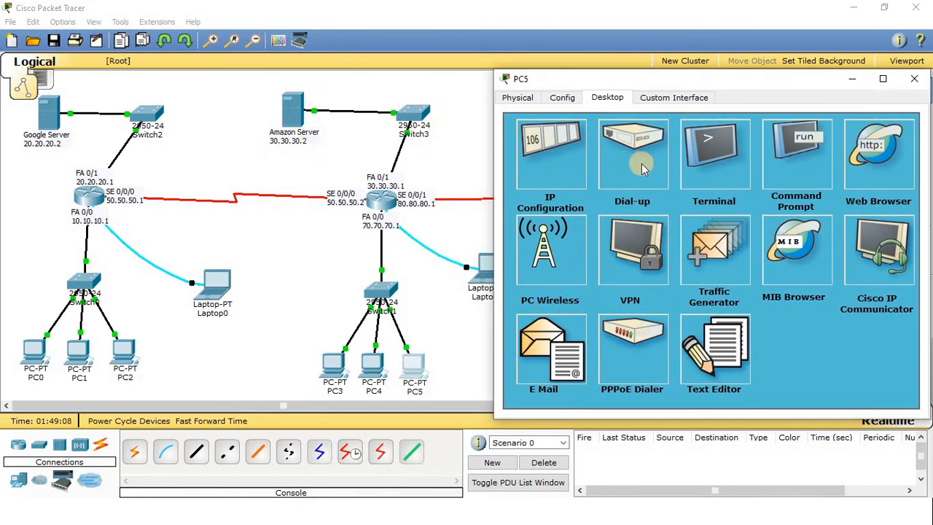
pyautogui.click(878, 198)
pyautogui.click(605, 150)
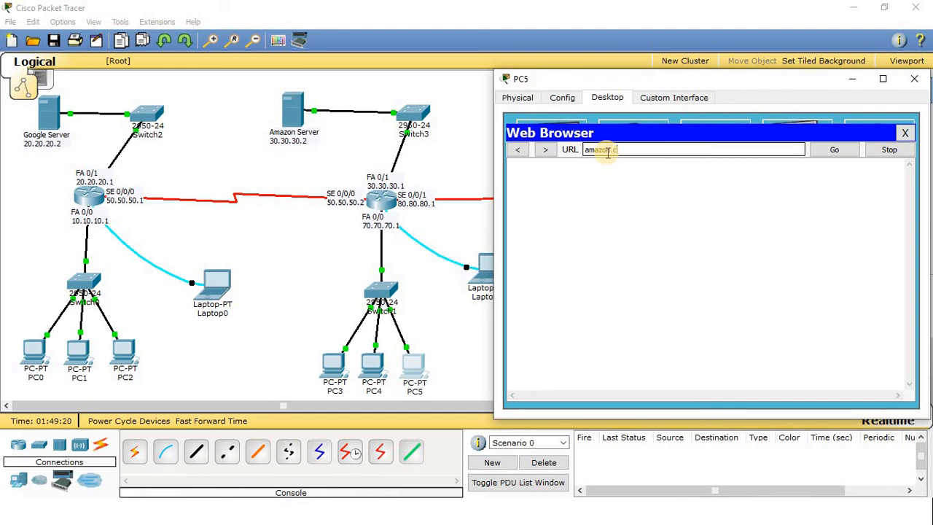
pyautogui.moveTo(752, 84); pyautogui.dragTo(280, 164)
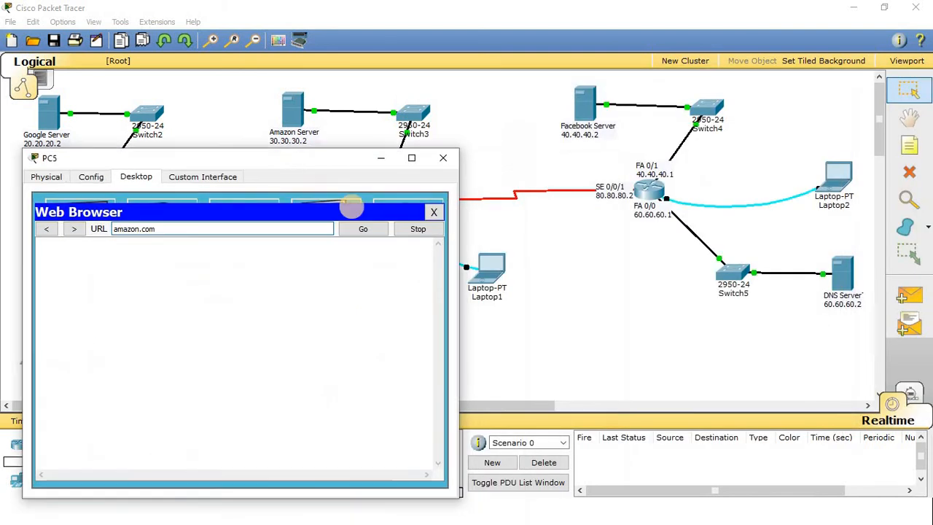
pyautogui.click(366, 230)
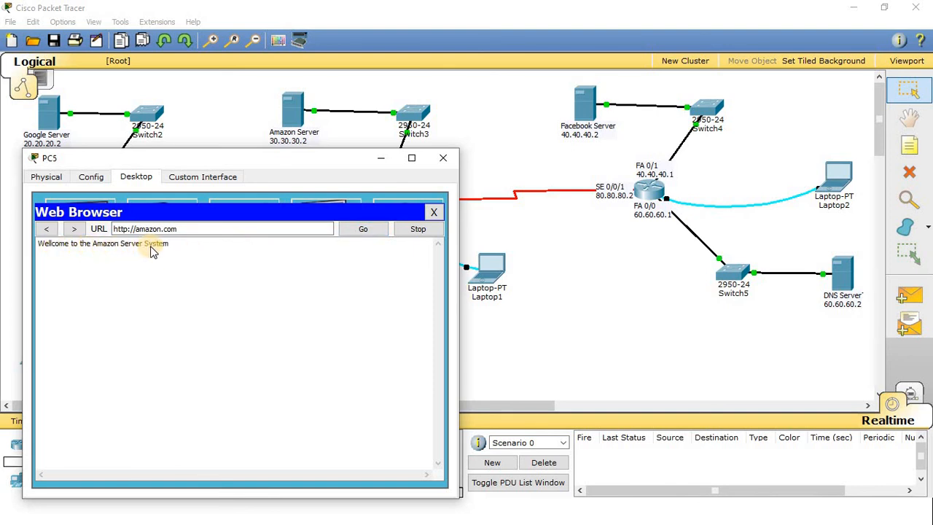
pyautogui.moveTo(263, 163); pyautogui.dragTo(683, 231)
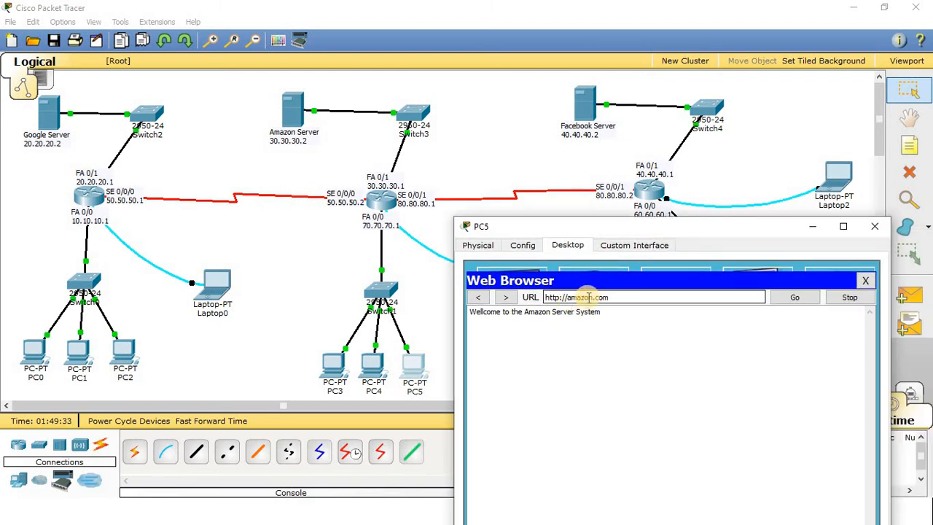
pyautogui.click(795, 297)
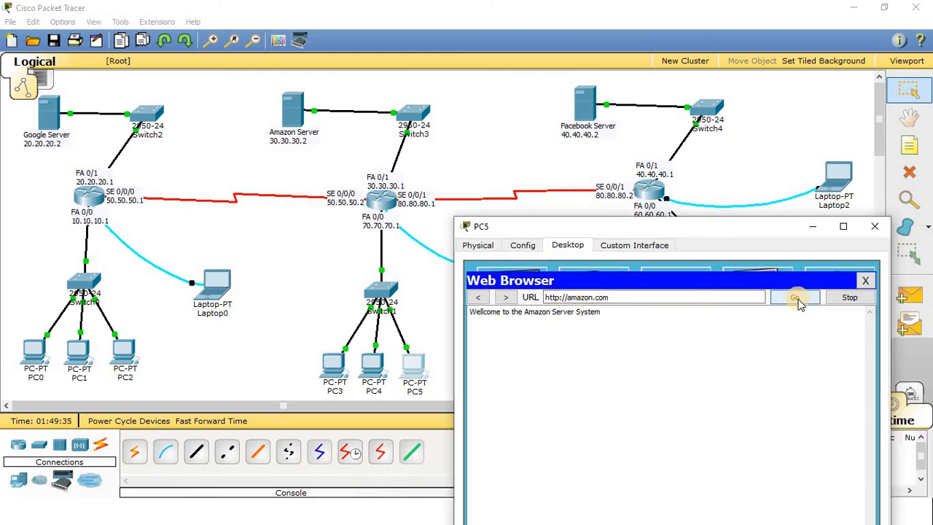
pyautogui.moveTo(596, 224); pyautogui.dragTo(105, 161)
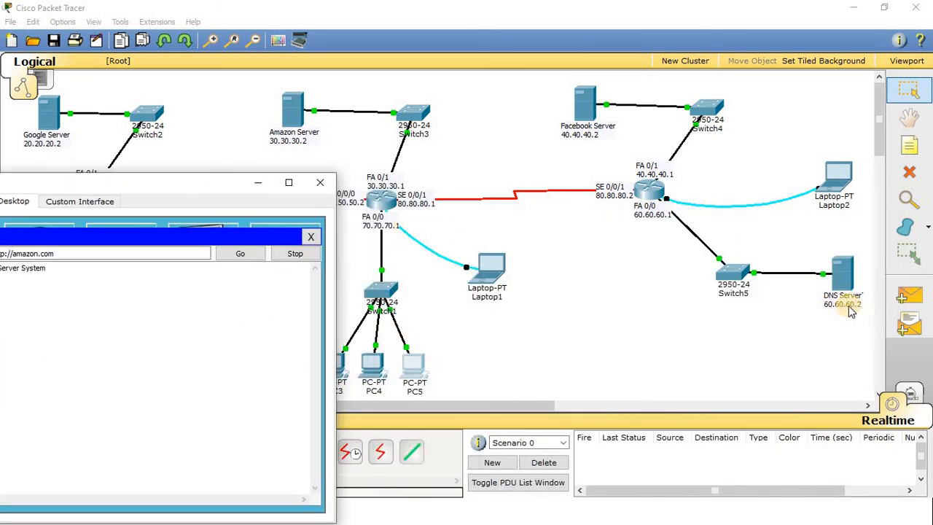
pyautogui.moveTo(219, 182); pyautogui.dragTo(437, 274)
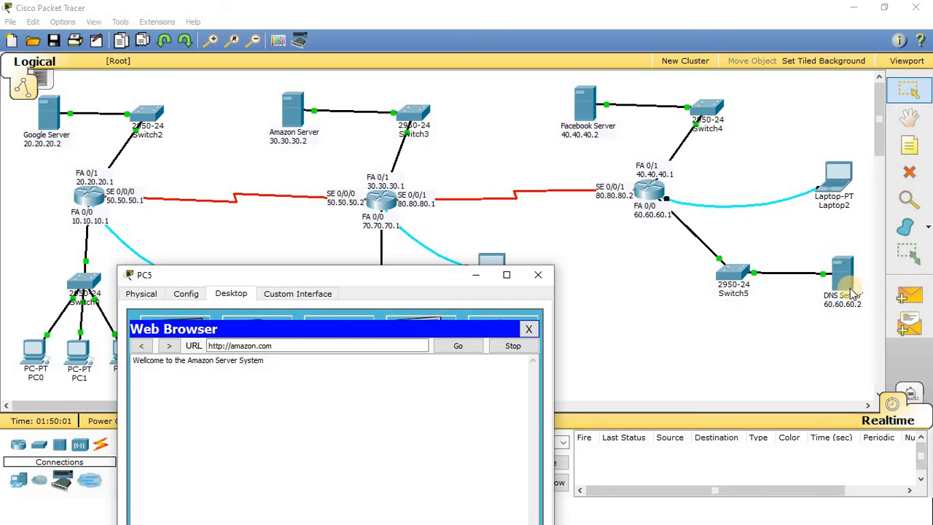
pyautogui.moveTo(407, 278); pyautogui.dragTo(149, 306)
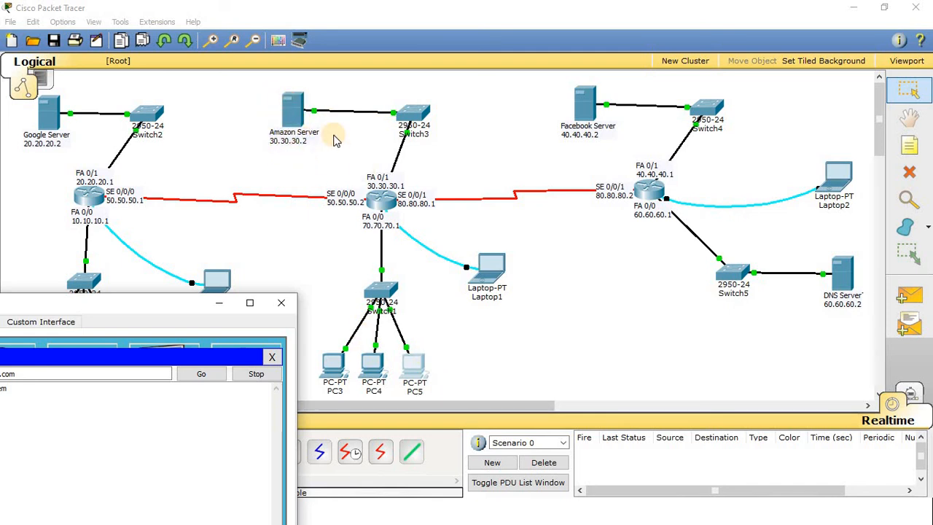
# - Load the Amazon Server's page by its IP address 30.30.30.2 in PC5's web browser and close PC5's window
pyautogui.moveTo(167, 303); pyautogui.dragTo(580, 178)
pyautogui.moveTo(518, 254); pyautogui.dragTo(381, 249)
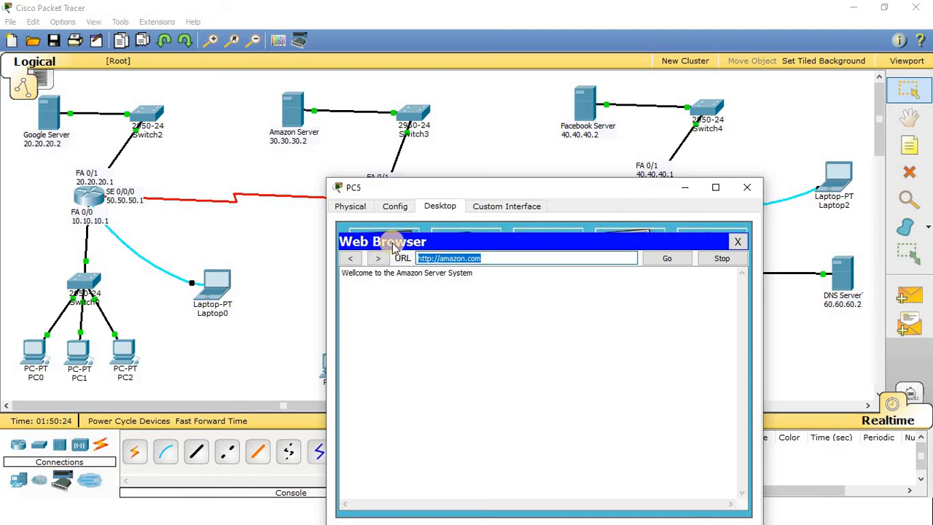
pyautogui.write('30.30.30.2')
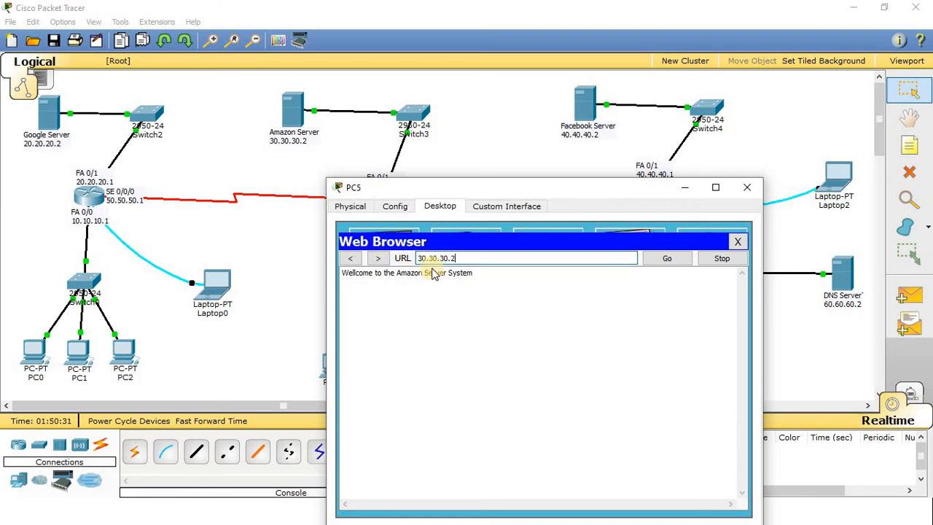
pyautogui.moveTo(540, 196); pyautogui.dragTo(656, 204)
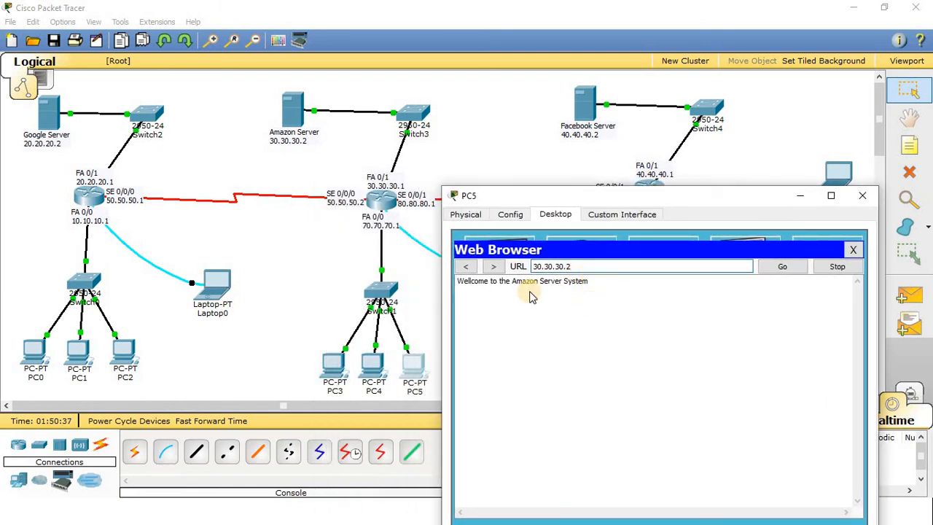
pyautogui.moveTo(619, 198); pyautogui.dragTo(614, 386)
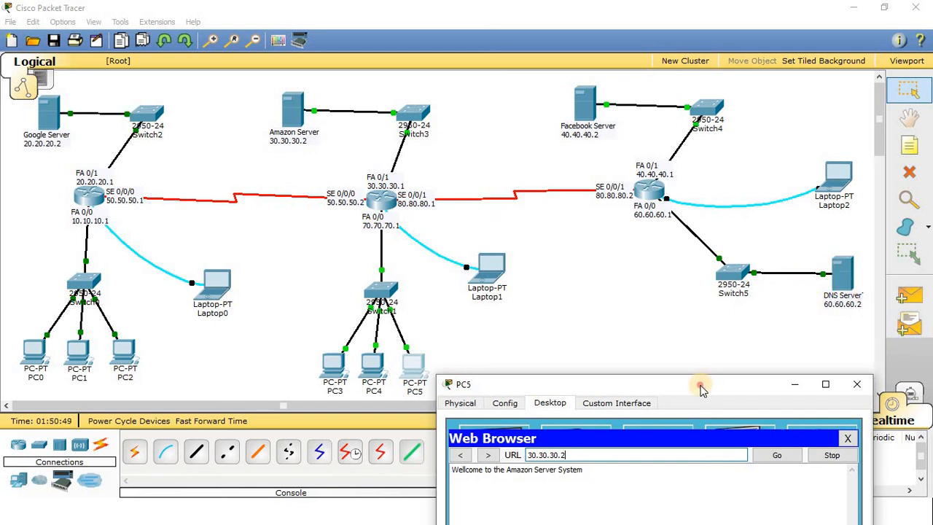
pyautogui.moveTo(702, 385); pyautogui.dragTo(706, 95)
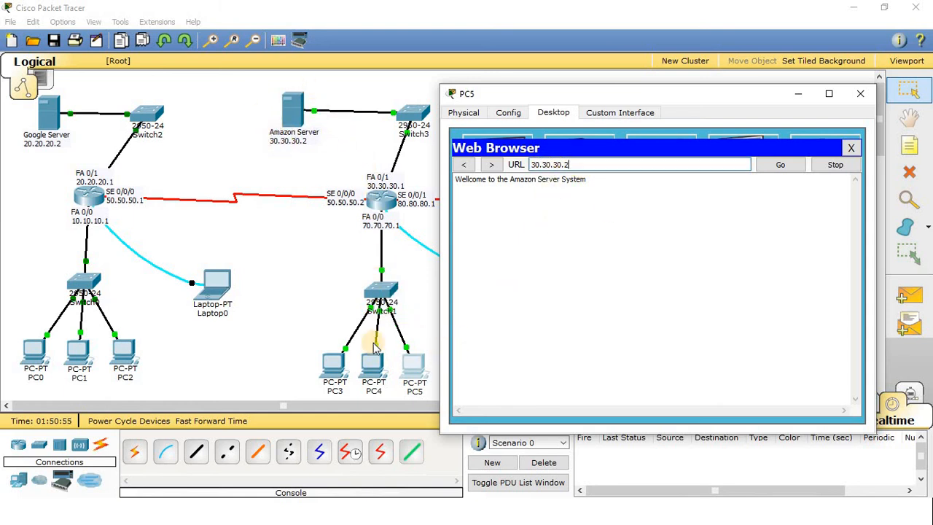
pyautogui.click(527, 166)
pyautogui.moveTo(602, 164); pyautogui.dragTo(535, 249)
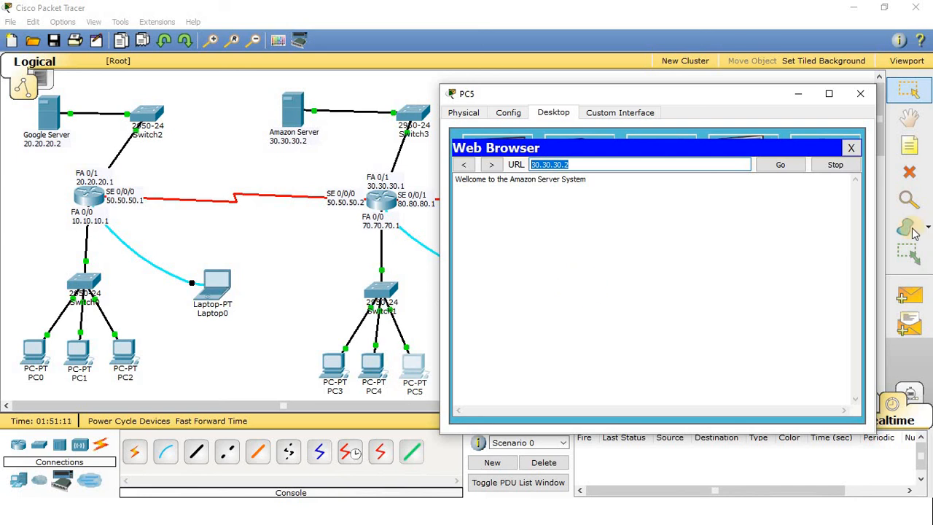
pyautogui.click(780, 166)
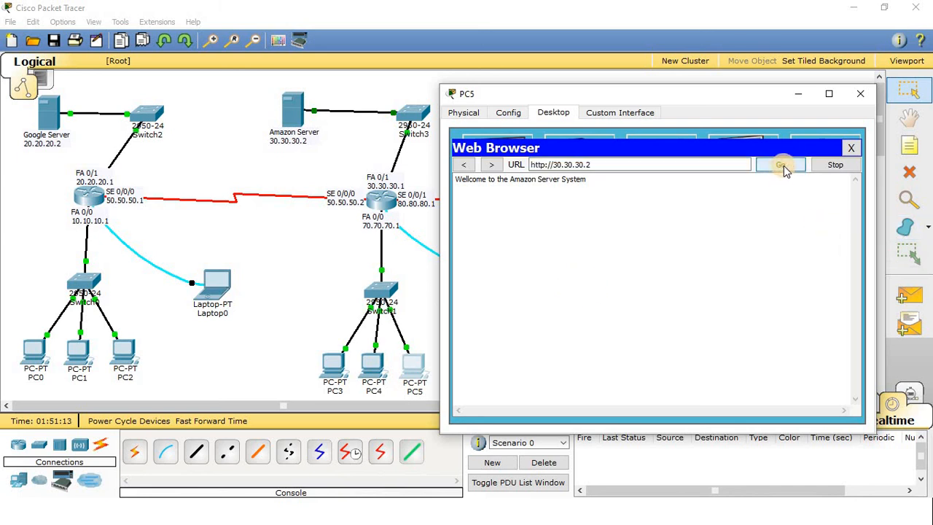
pyautogui.moveTo(515, 163); pyautogui.dragTo(590, 198)
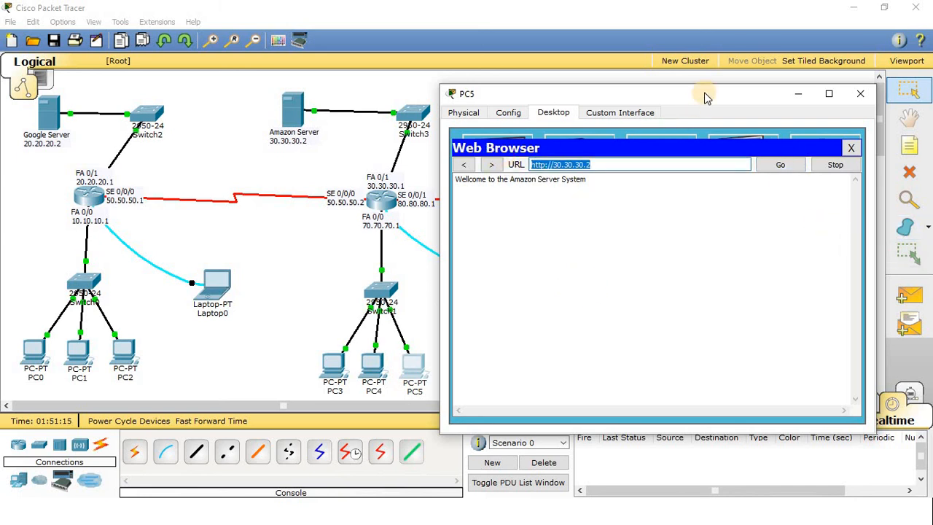
pyautogui.moveTo(704, 94); pyautogui.dragTo(718, 274)
pyautogui.moveTo(737, 334); pyautogui.dragTo(733, 367)
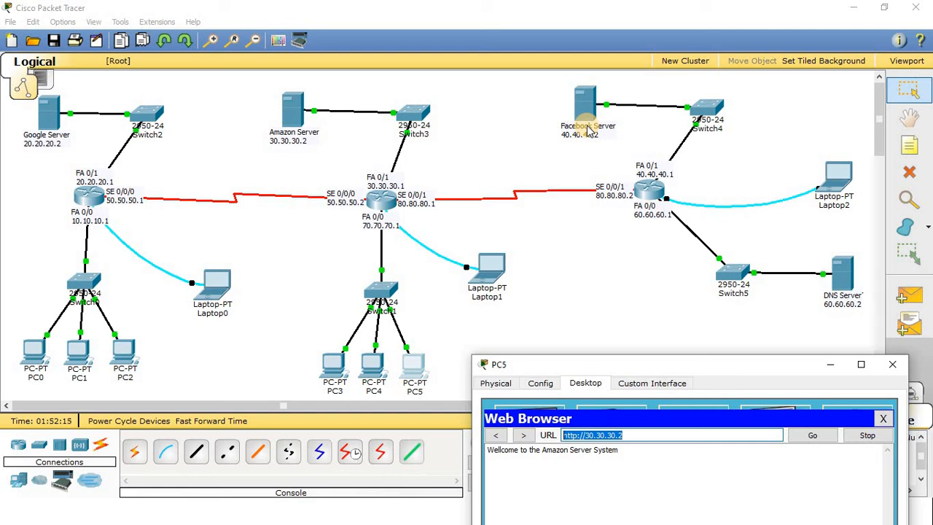
pyautogui.click(893, 364)
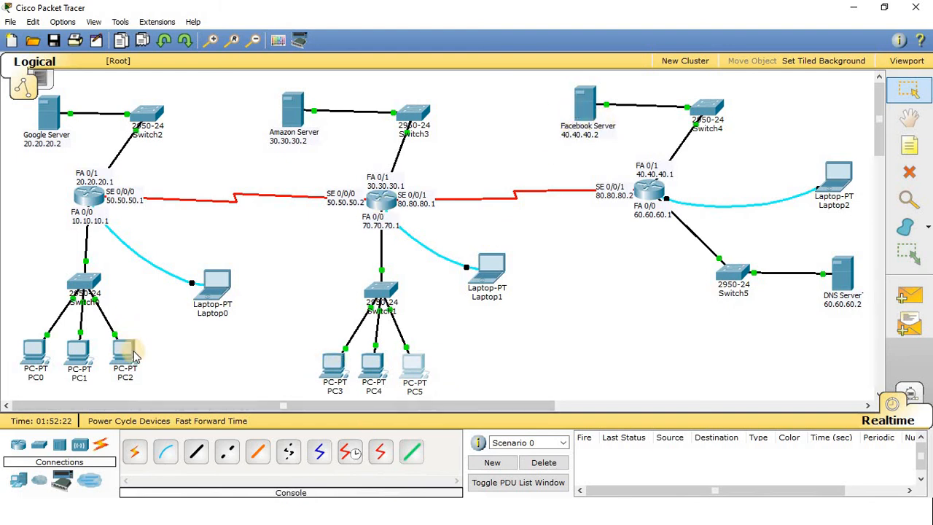
# - Clear the DNS Server address in PC0's IP configuration
pyautogui.click(33, 361)
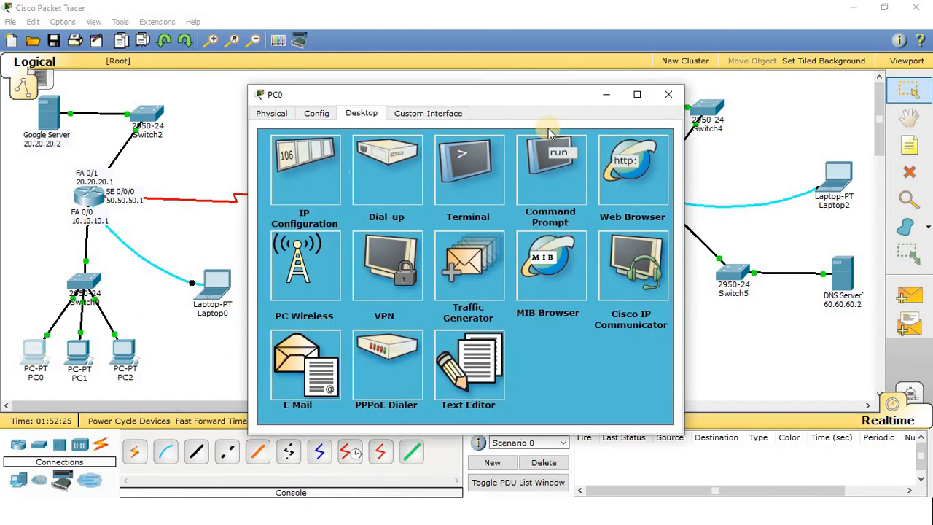
pyautogui.click(308, 191)
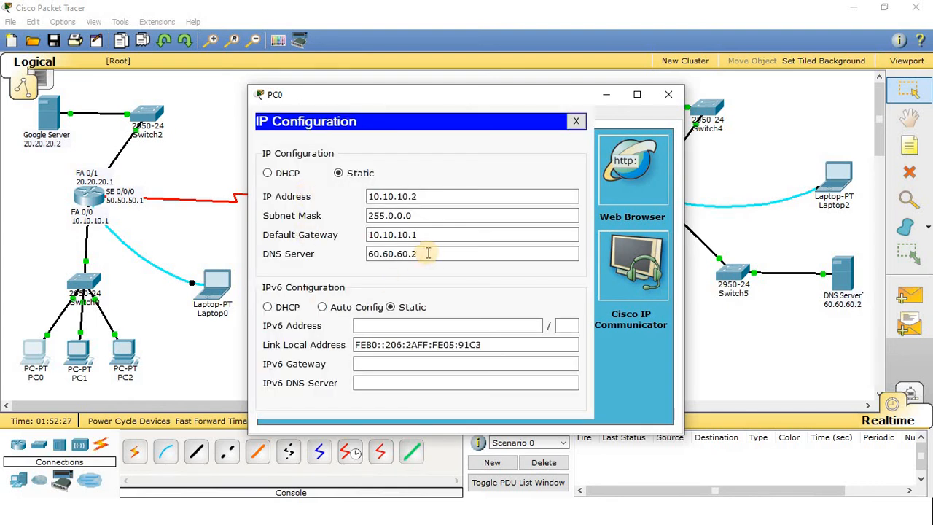
pyautogui.moveTo(429, 254); pyautogui.dragTo(369, 254)
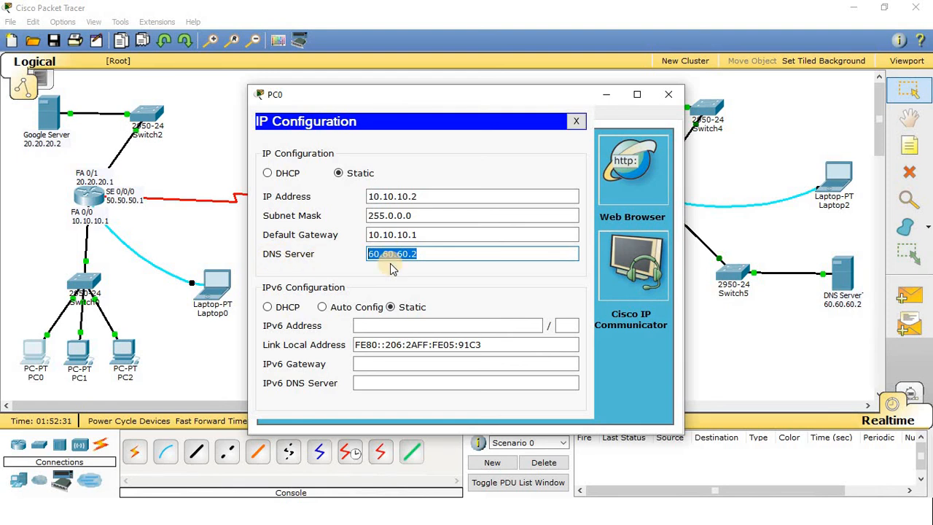
pyautogui.press('BackSpace')
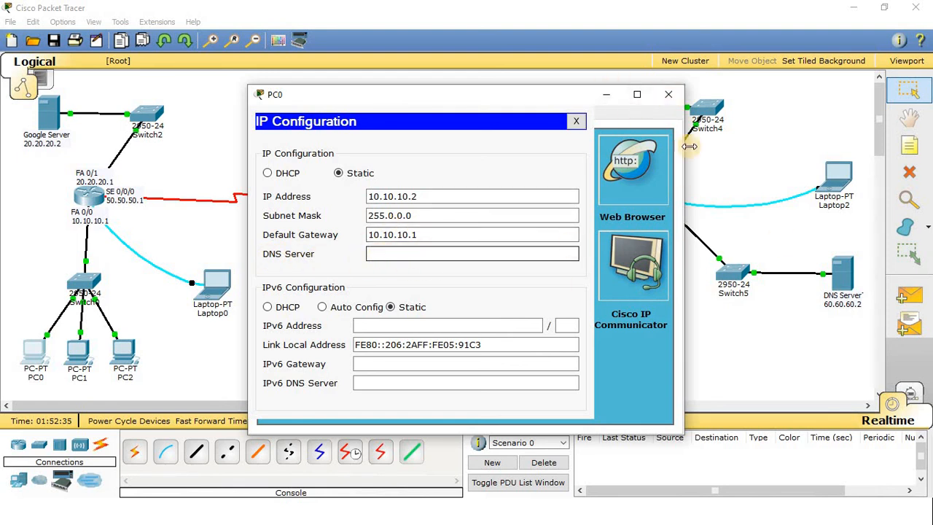
# - Reopen PC0's IP configuration to check the DNS Server field, close it and inspect PC0's summary in the topology
pyautogui.click(665, 96)
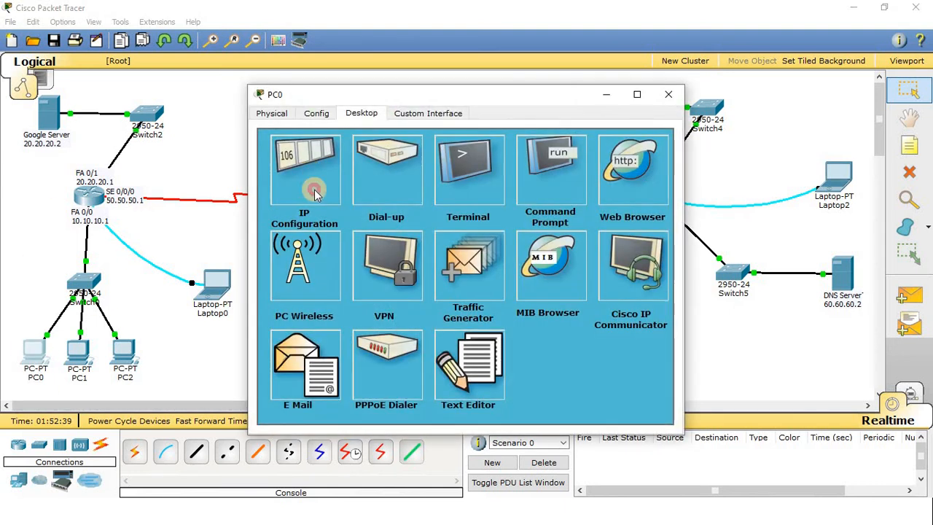
pyautogui.click(314, 190)
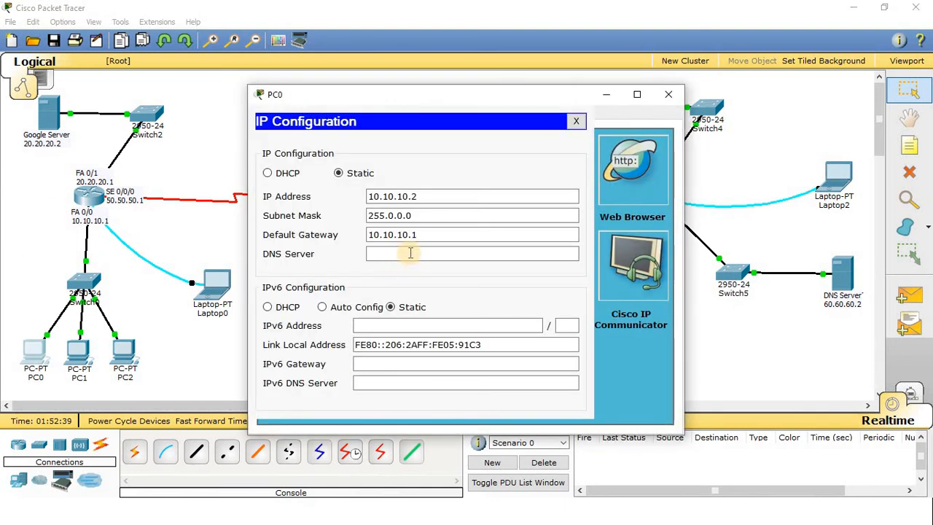
pyautogui.click(410, 254)
pyautogui.click(669, 95)
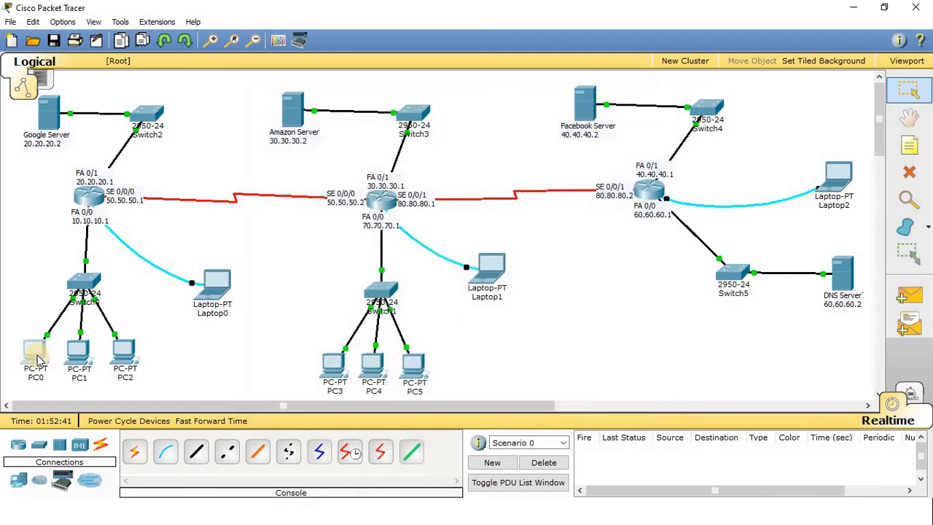
pyautogui.moveTo(39, 357)
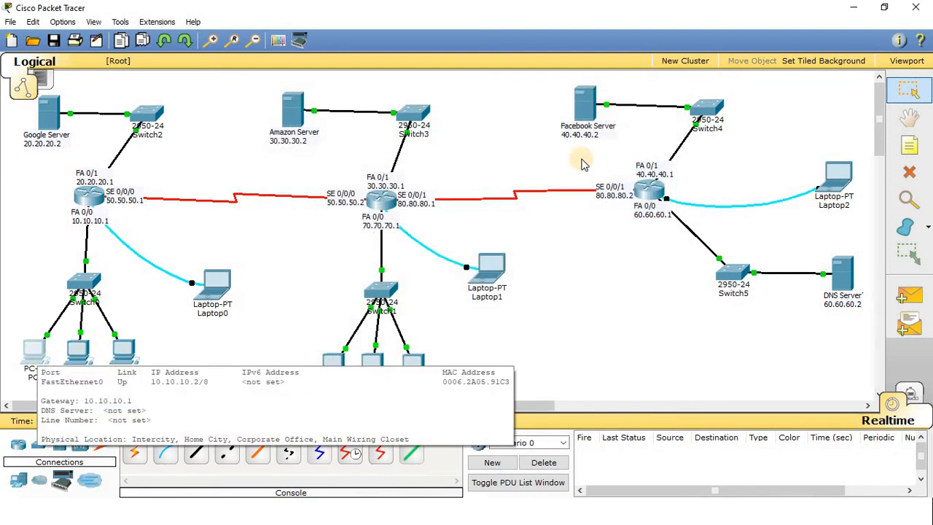
# - Try to load facebook.com in PC0's web browser, retry the request and close PC0's window
pyautogui.click(35, 355)
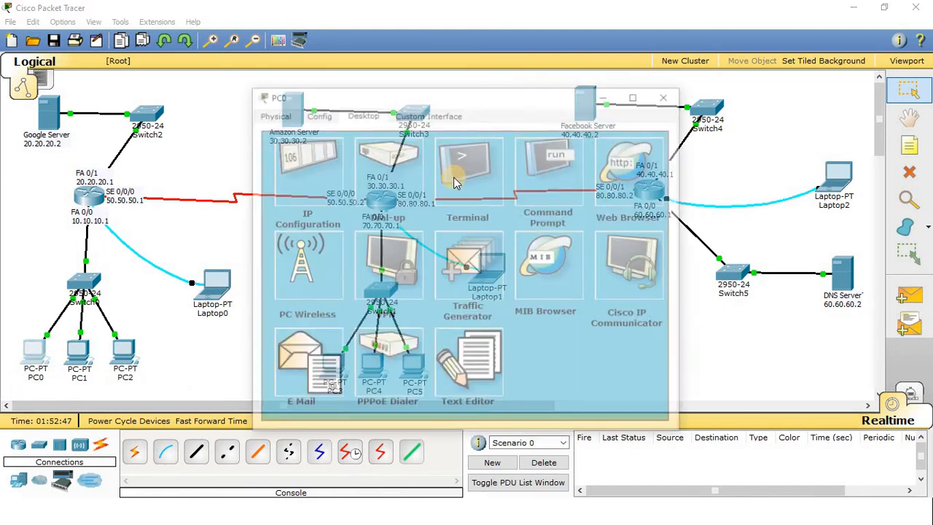
pyautogui.click(618, 172)
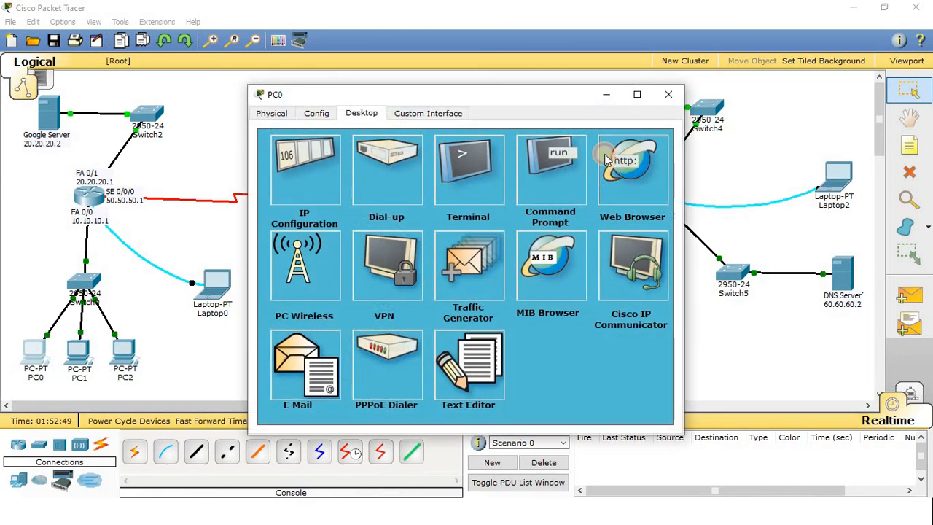
pyautogui.moveTo(541, 94); pyautogui.dragTo(422, 64)
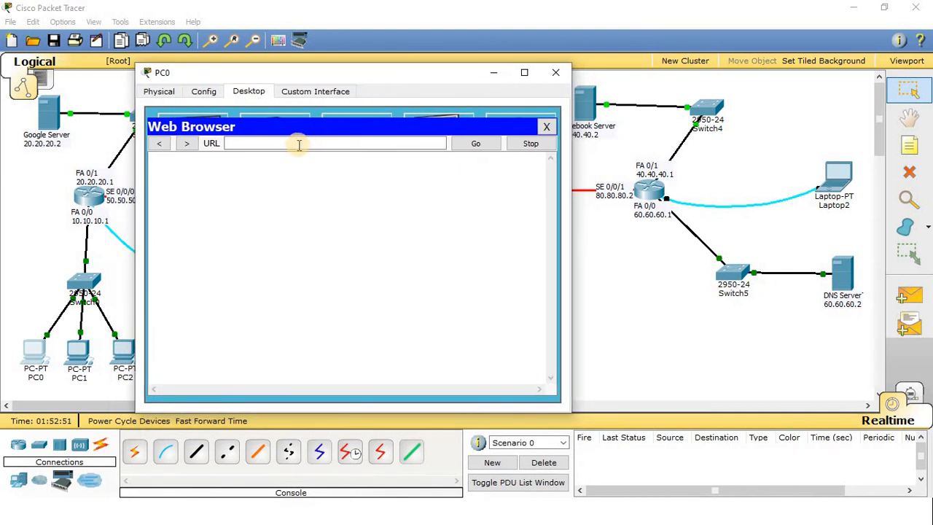
pyautogui.click(298, 144)
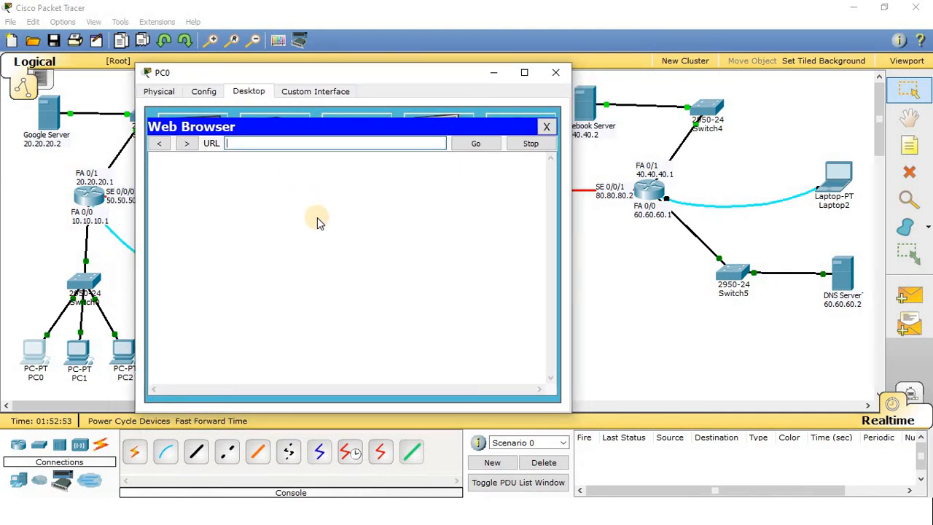
pyautogui.write('face')
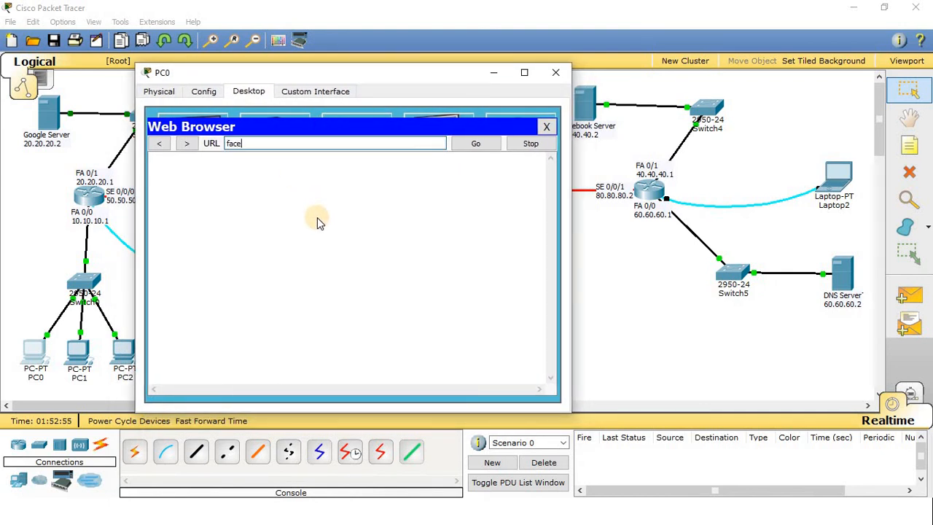
pyautogui.write('book.com')
pyautogui.press('Return')
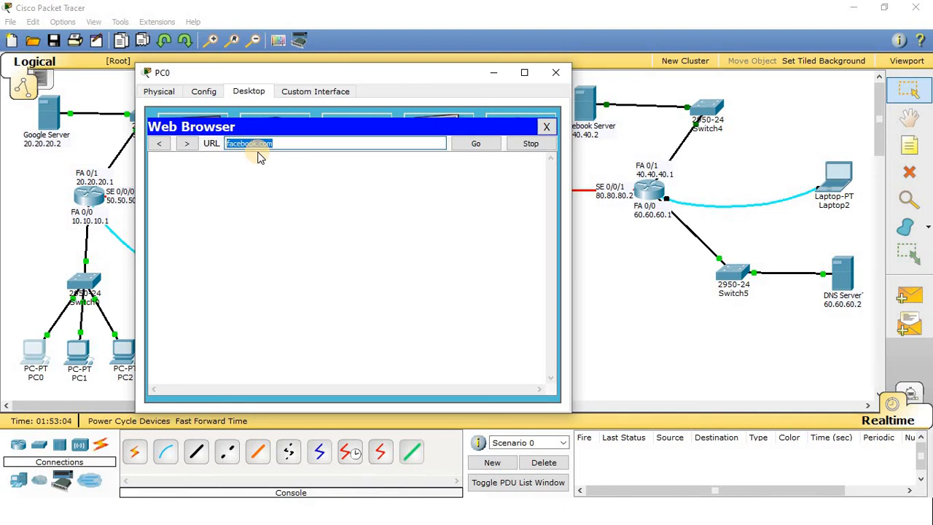
pyautogui.click(460, 145)
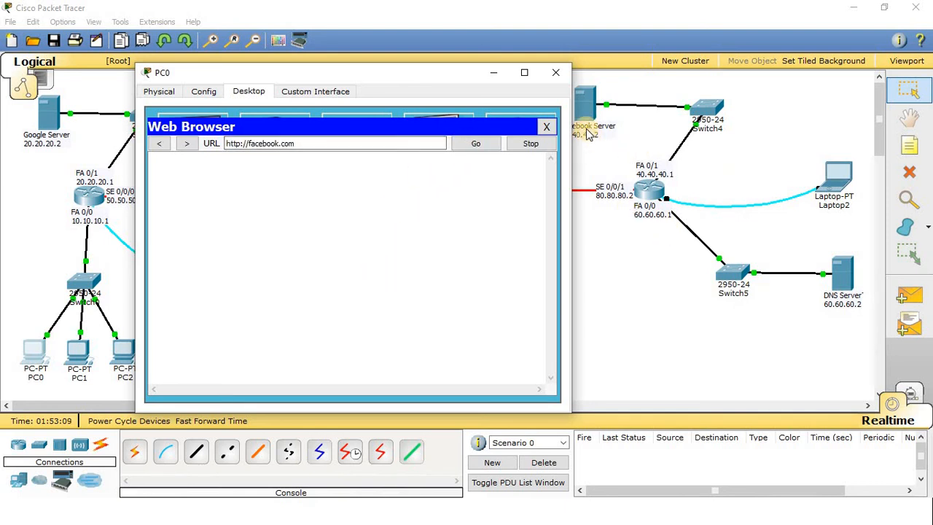
pyautogui.moveTo(367, 81); pyautogui.dragTo(303, 151)
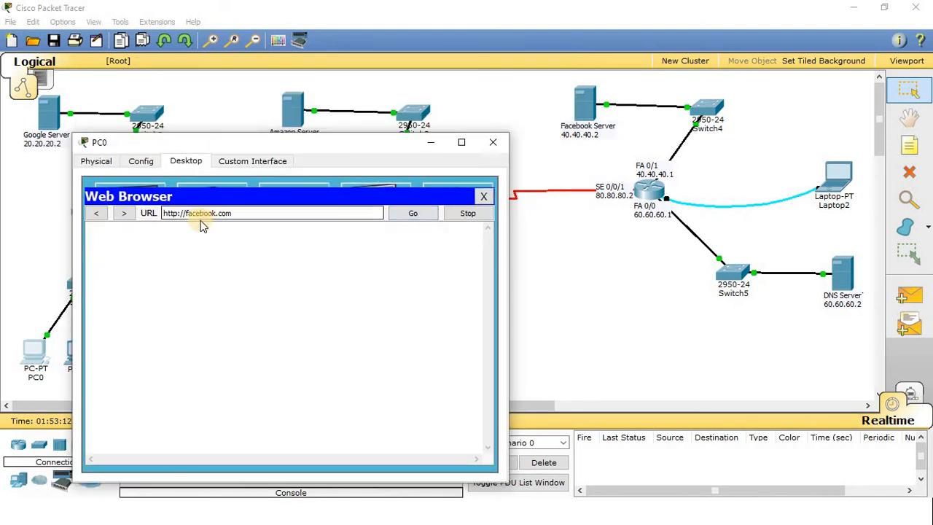
pyautogui.moveTo(373, 143); pyautogui.dragTo(406, 68)
pyautogui.click(530, 69)
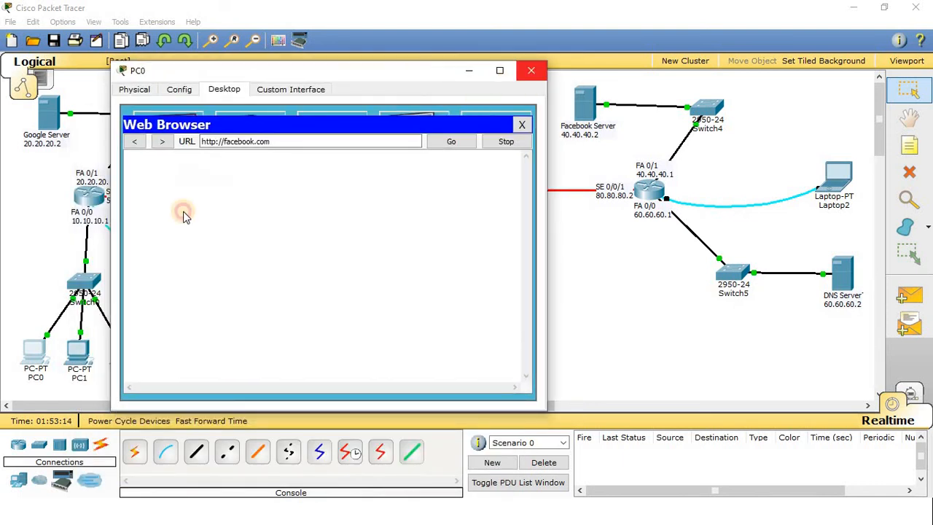
# - Review the DNS Server field in PC0's IP configuration and close PC0's window
pyautogui.click(42, 356)
pyautogui.click(321, 166)
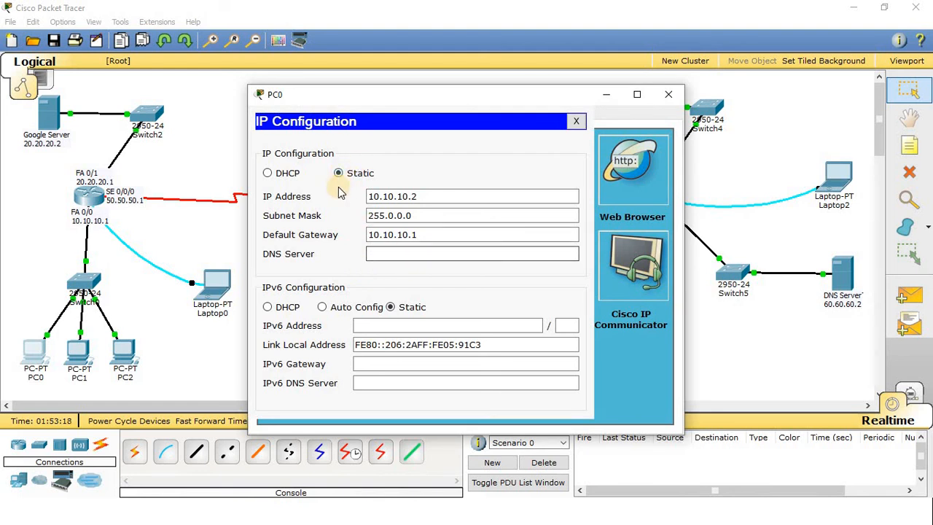
pyautogui.click(669, 94)
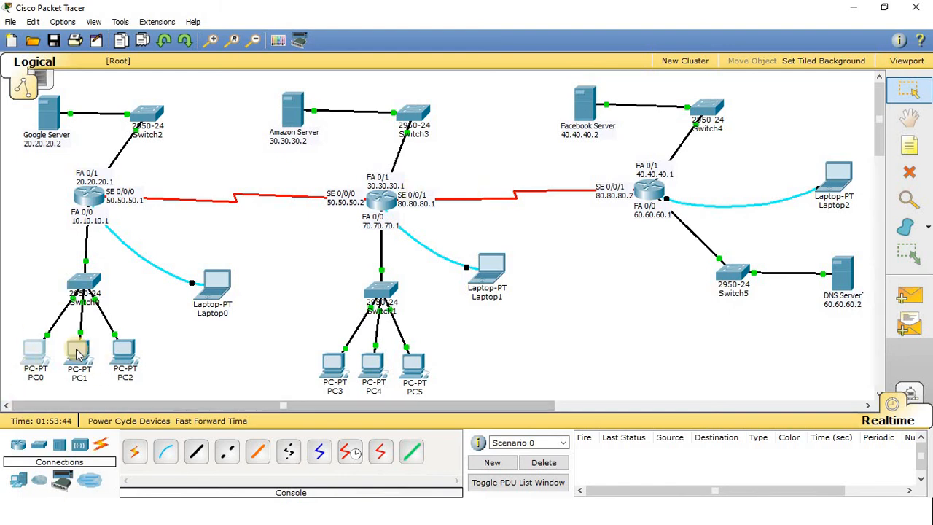
# - Check the DNS Server address in PC1's IP configuration and close PC1's window
pyautogui.click(302, 169)
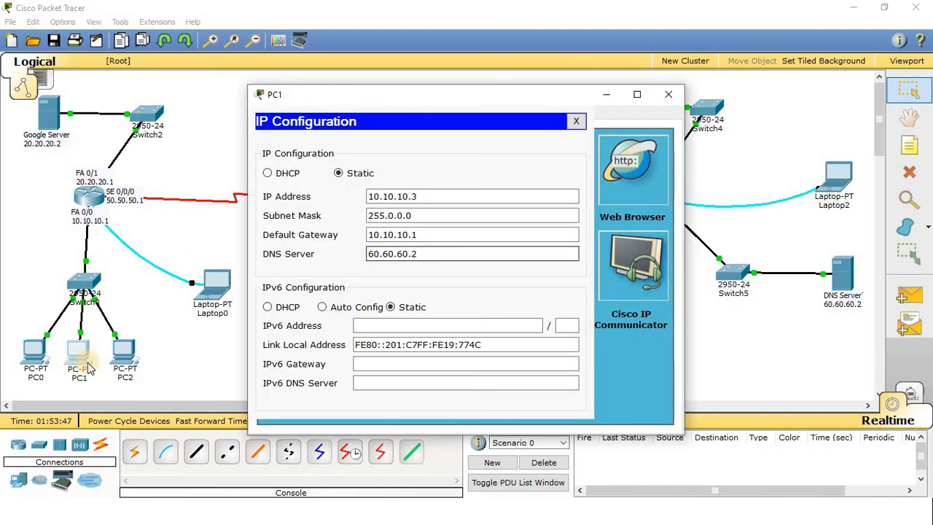
pyautogui.click(369, 255)
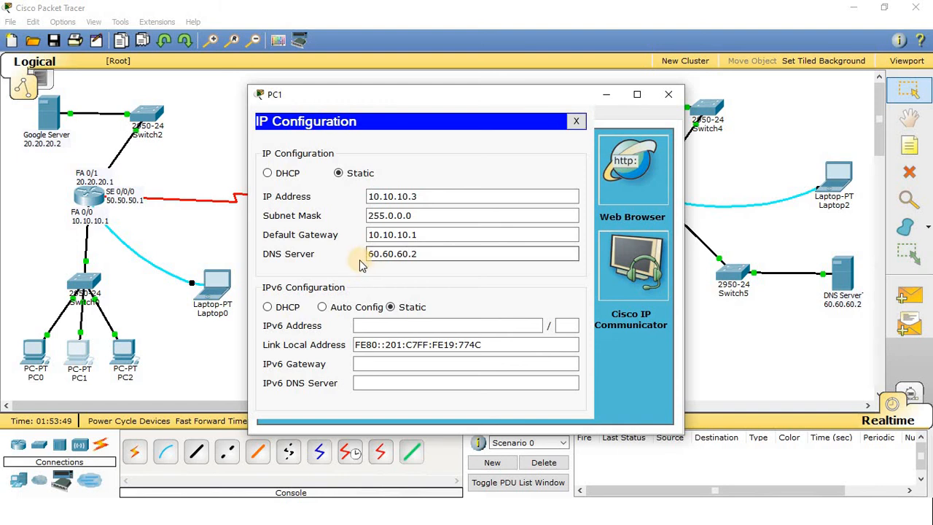
pyautogui.click(668, 94)
# - Load facebook.com in PC1's web browser and close PC1's window
pyautogui.click(76, 357)
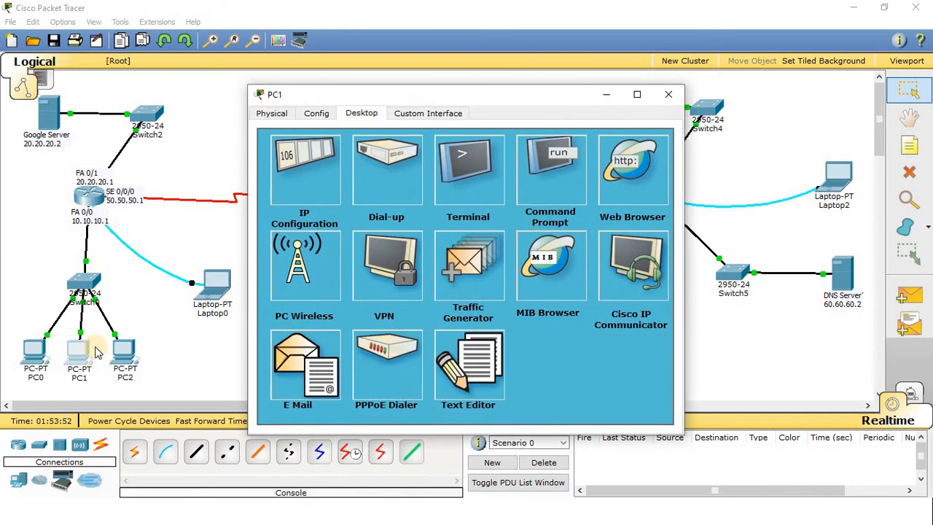
pyautogui.click(623, 171)
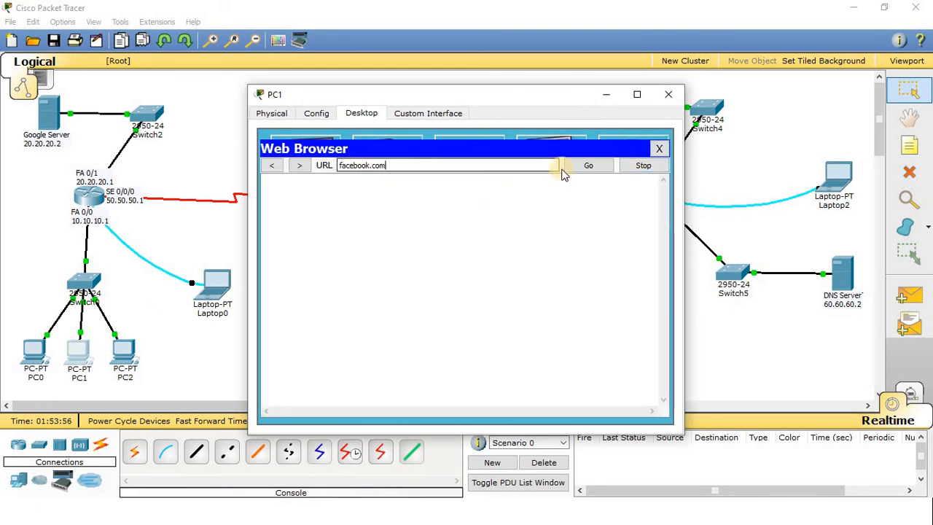
pyautogui.click(592, 166)
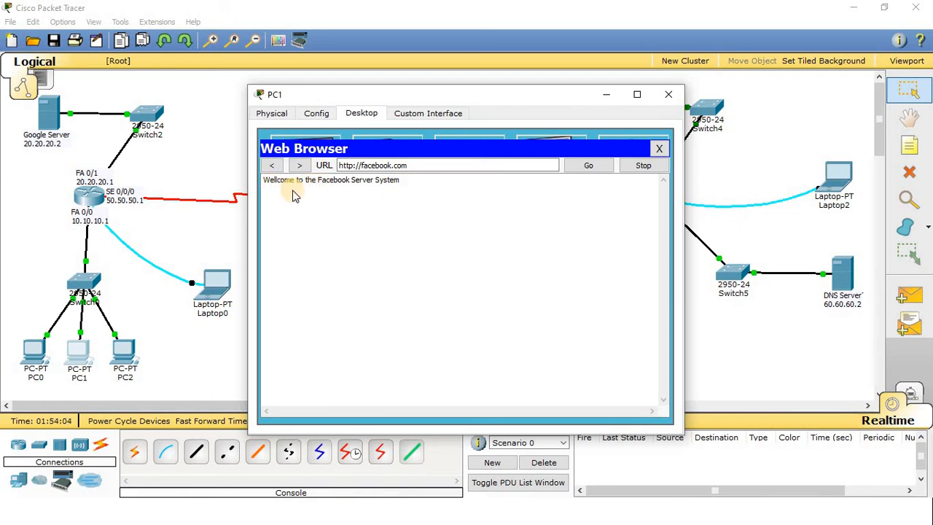
pyautogui.moveTo(558, 94); pyautogui.dragTo(554, 121)
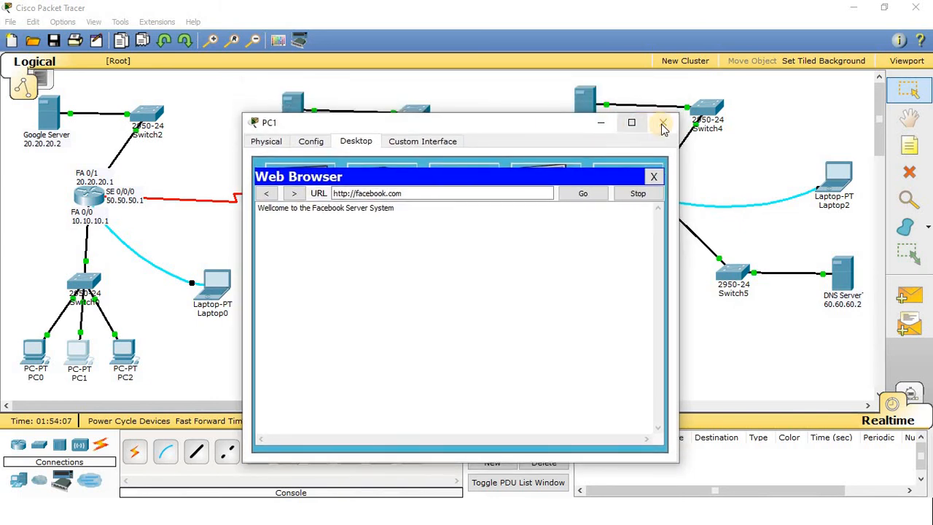
pyautogui.click(663, 126)
# - Highlight the DNS Server address in PC1's IP configuration, close the window and locate the DNS Server in the topology
pyautogui.click(79, 352)
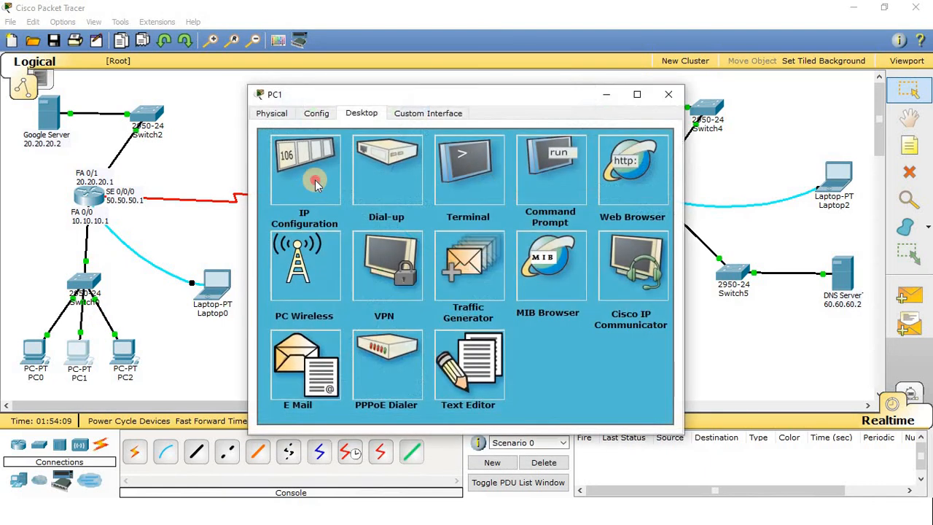
pyautogui.click(315, 184)
pyautogui.moveTo(412, 255); pyautogui.dragTo(343, 255)
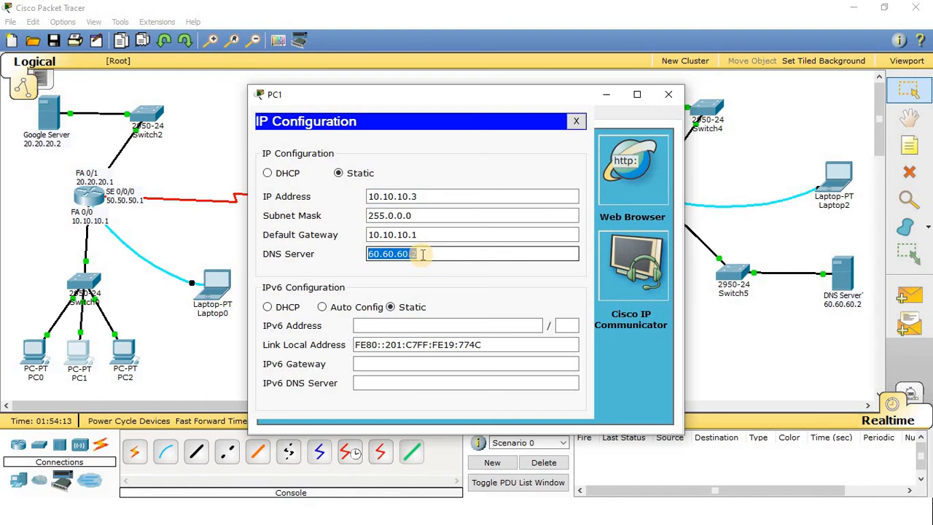
pyautogui.moveTo(422, 254); pyautogui.dragTo(340, 256)
pyautogui.click(675, 94)
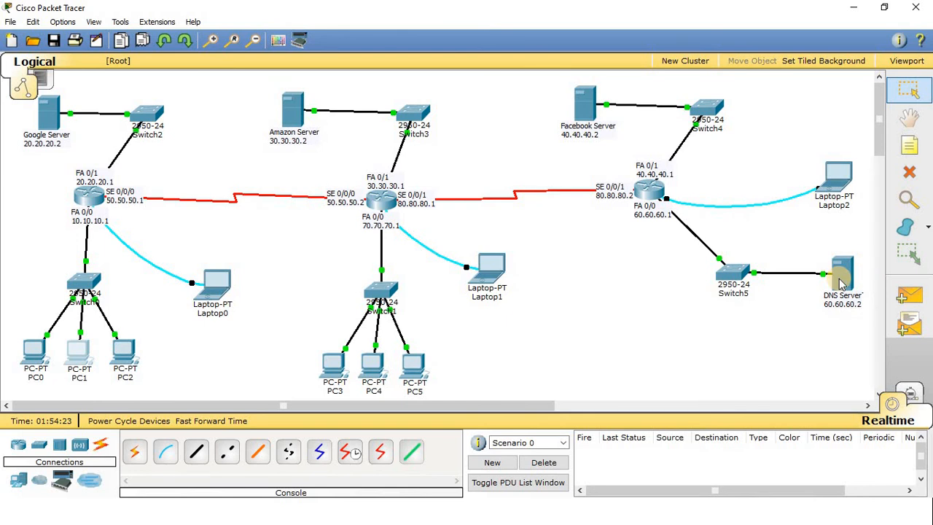
pyautogui.moveTo(841, 284)
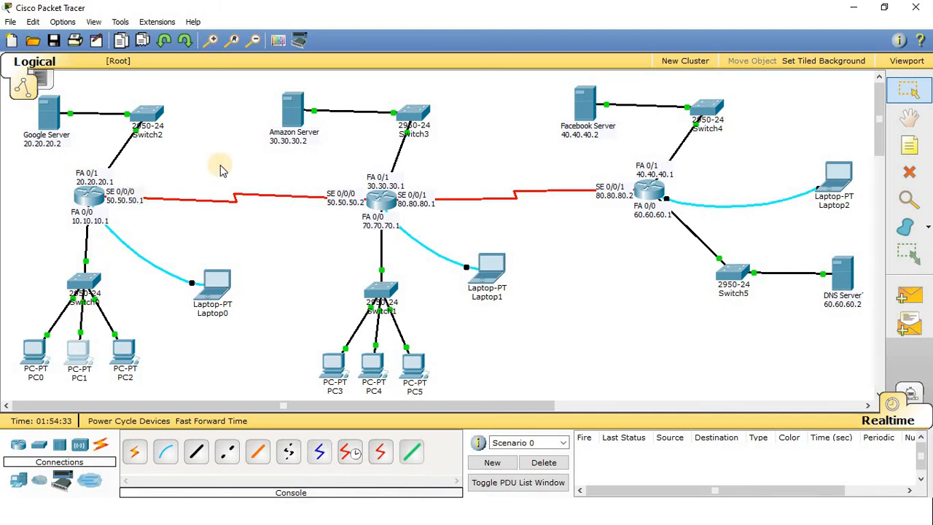
# - Check the DNS Server field in PC0's IP configuration and close the configuration
pyautogui.click(34, 356)
pyautogui.click(307, 172)
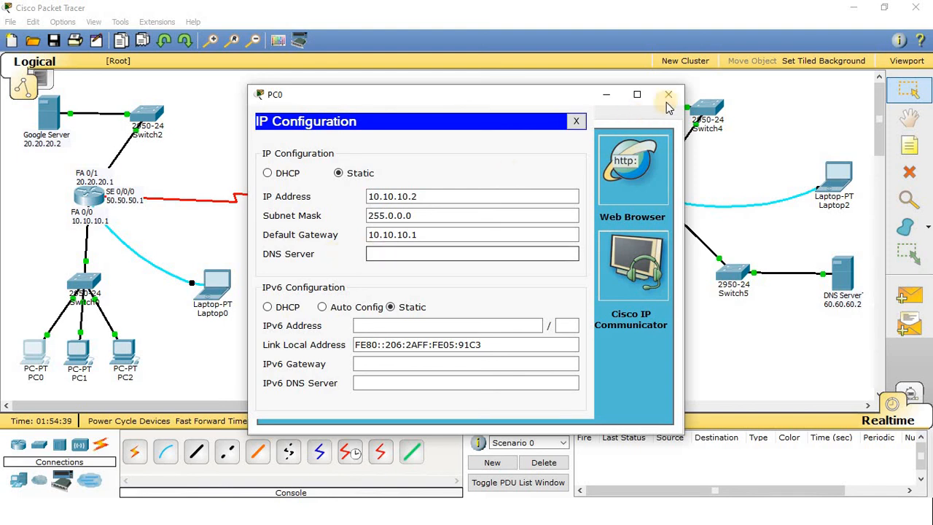
pyautogui.click(576, 122)
# - Load the Facebook Server's page by its IP address 40.40.40.2 in PC0's web browser
pyautogui.click(628, 173)
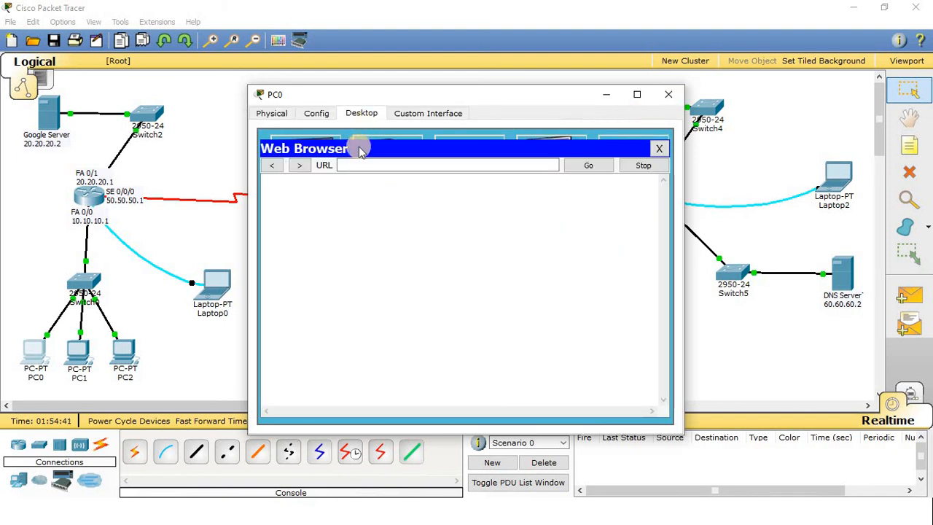
pyautogui.moveTo(446, 98); pyautogui.dragTo(347, 95)
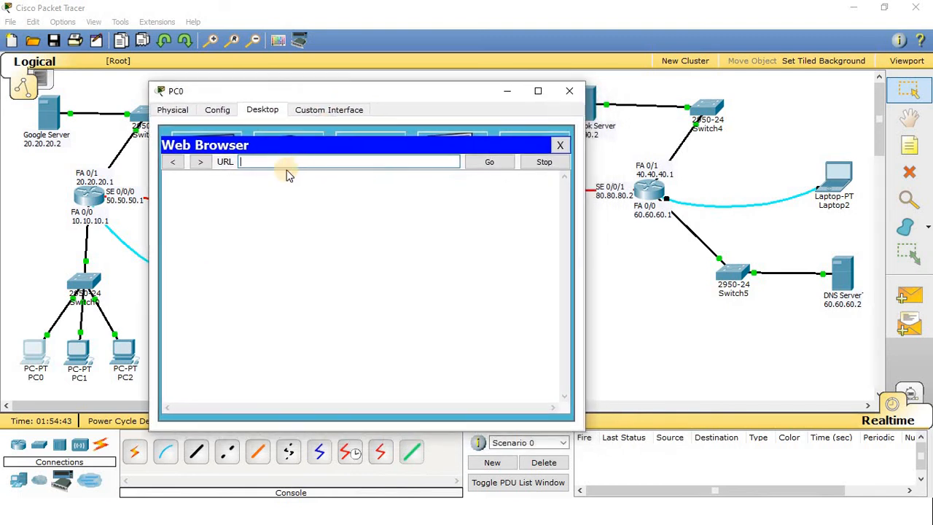
pyautogui.click(283, 162)
pyautogui.moveTo(302, 151); pyautogui.dragTo(226, 178)
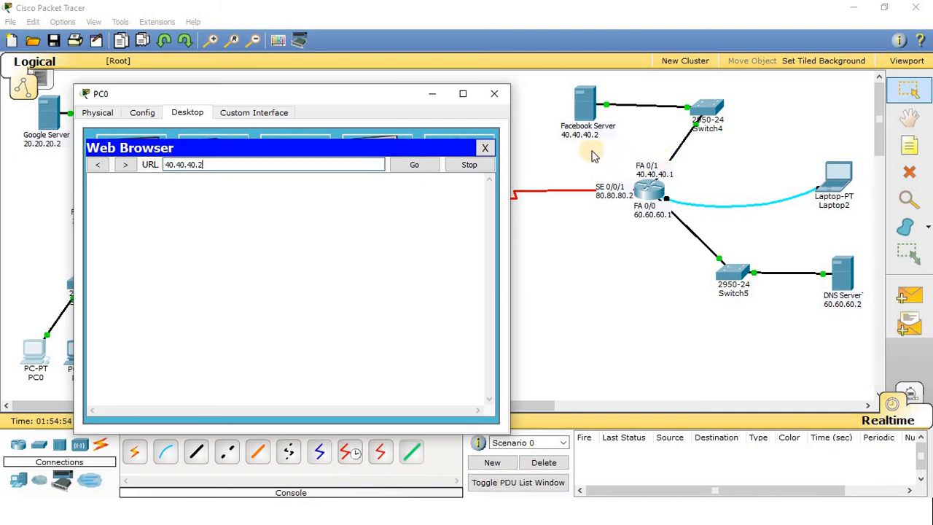
pyautogui.click(410, 165)
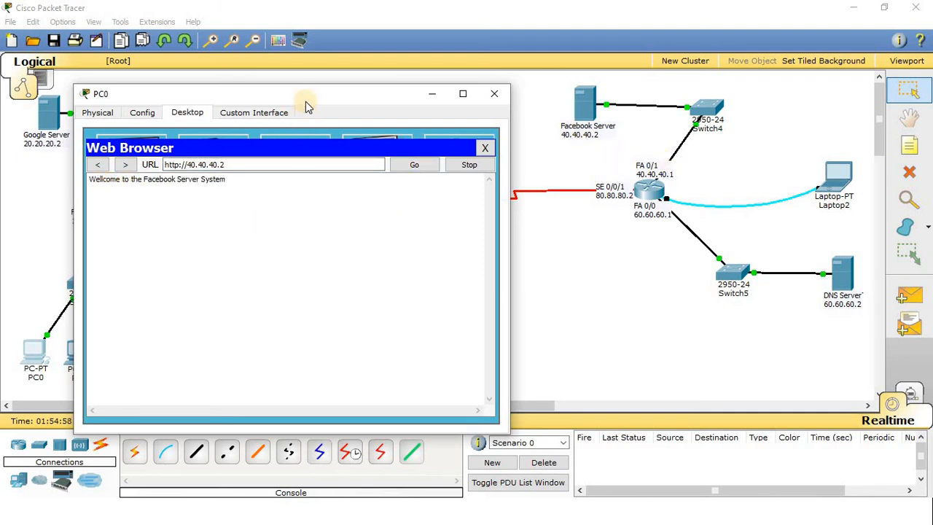
# - Highlight 40.40.40.2 in PC0's browser URL and move the window to examine the Facebook and DNS servers in the topology
pyautogui.moveTo(327, 98); pyautogui.dragTo(488, 304)
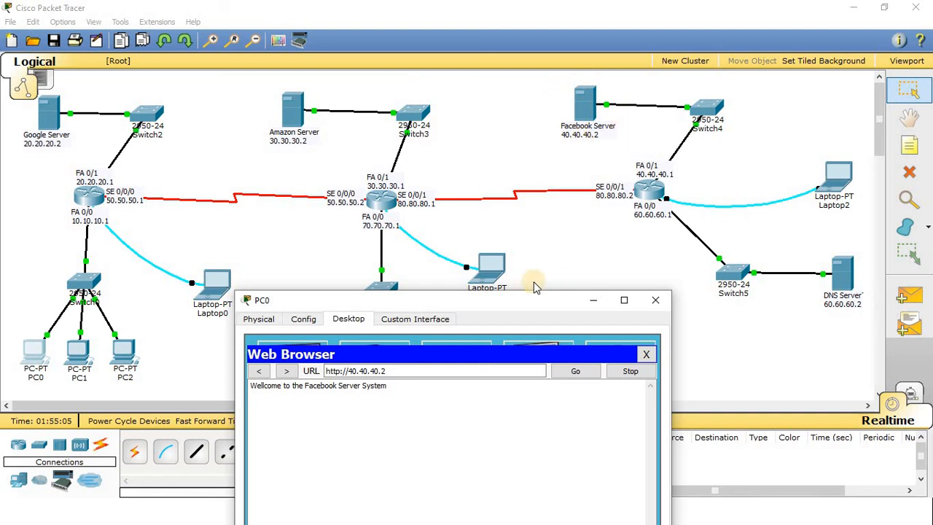
pyautogui.moveTo(500, 300); pyautogui.dragTo(447, 29)
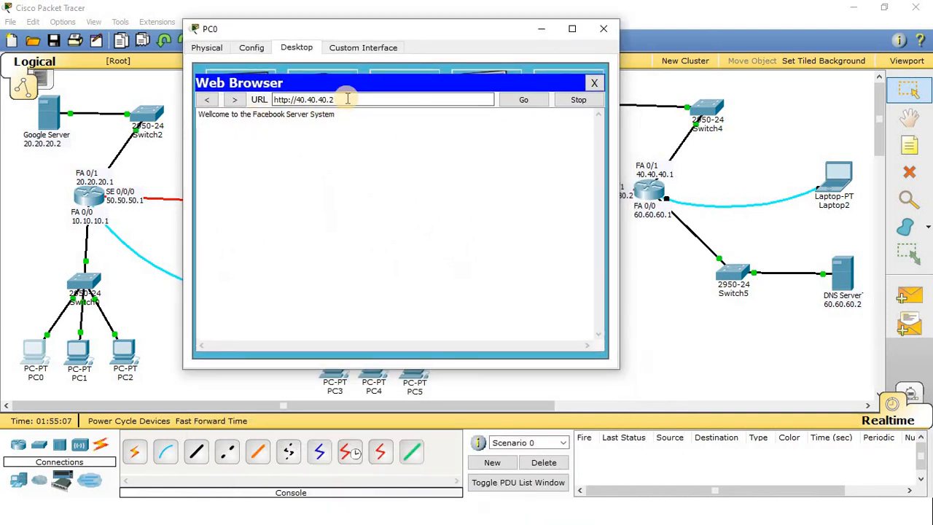
pyautogui.moveTo(297, 99); pyautogui.dragTo(358, 99)
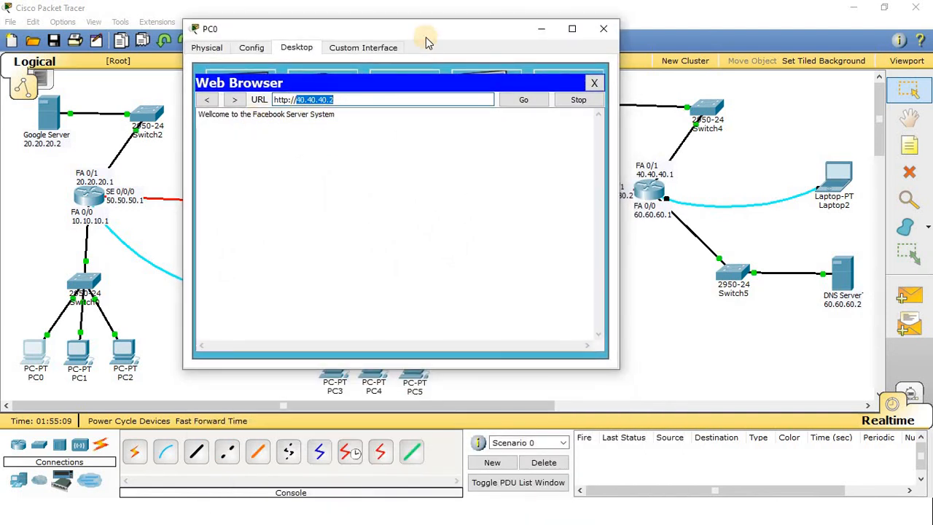
pyautogui.moveTo(431, 29); pyautogui.dragTo(441, 128)
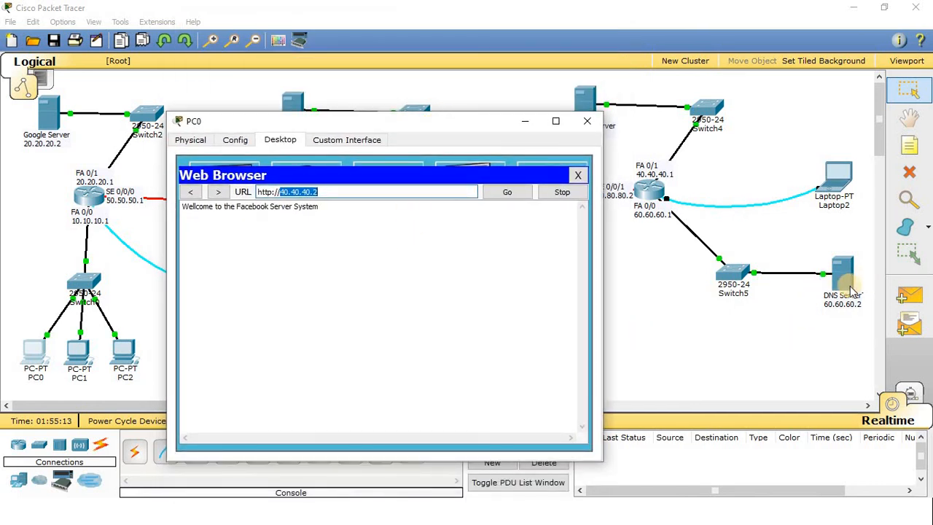
pyautogui.moveTo(430, 130); pyautogui.dragTo(497, 313)
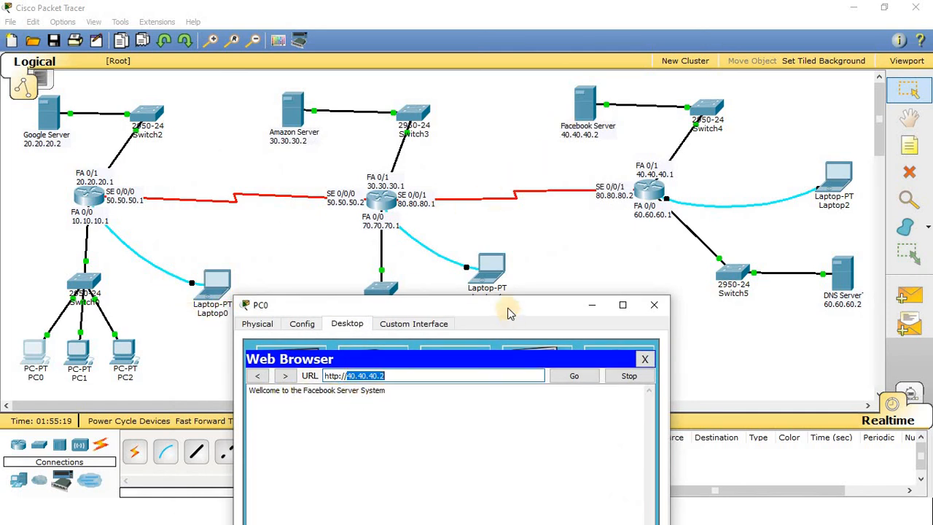
# - Request facebook.com by domain name in PC0's web browser
pyautogui.moveTo(511, 313); pyautogui.dragTo(488, 179)
pyautogui.tripleClick(373, 241)
pyautogui.write('facebook.com')
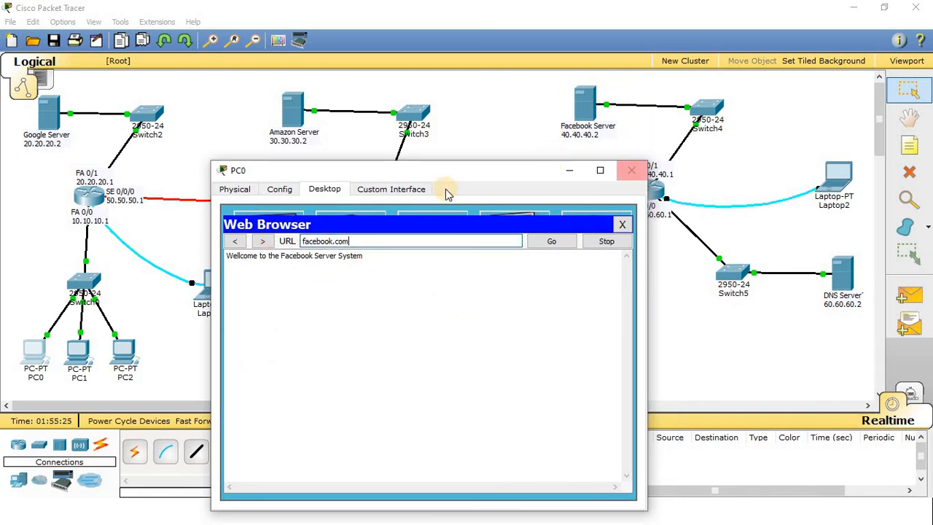
pyautogui.moveTo(450, 168); pyautogui.dragTo(363, 107)
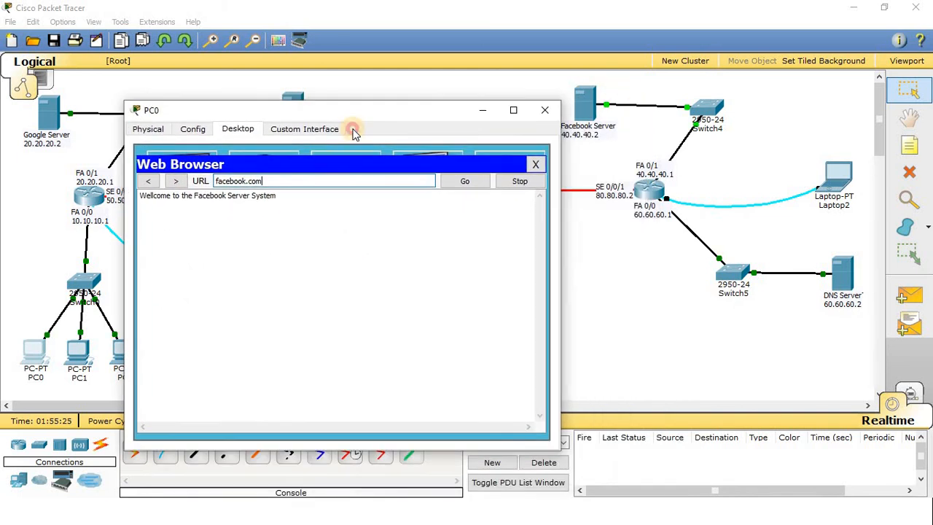
pyautogui.click(479, 184)
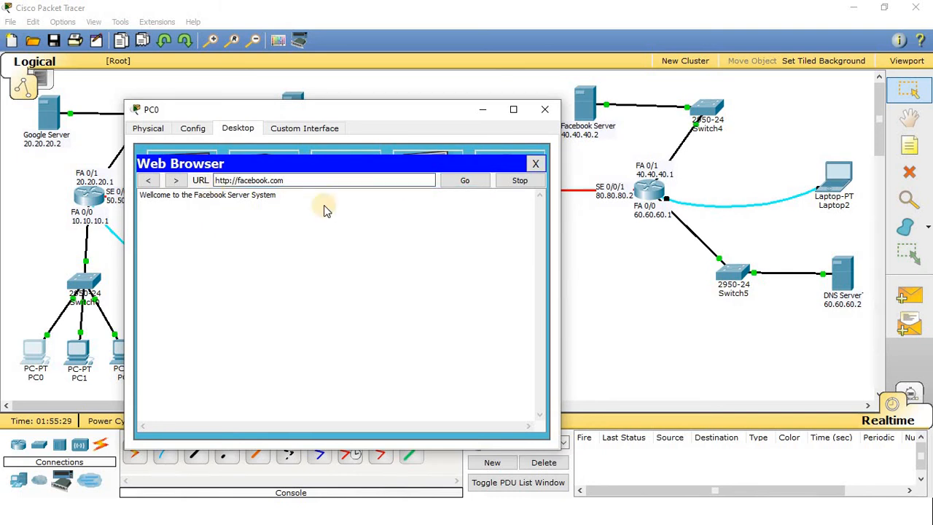
# - Reopen PC0's web browser and retry facebook.com in a fresh session
pyautogui.click(537, 164)
pyautogui.click(528, 211)
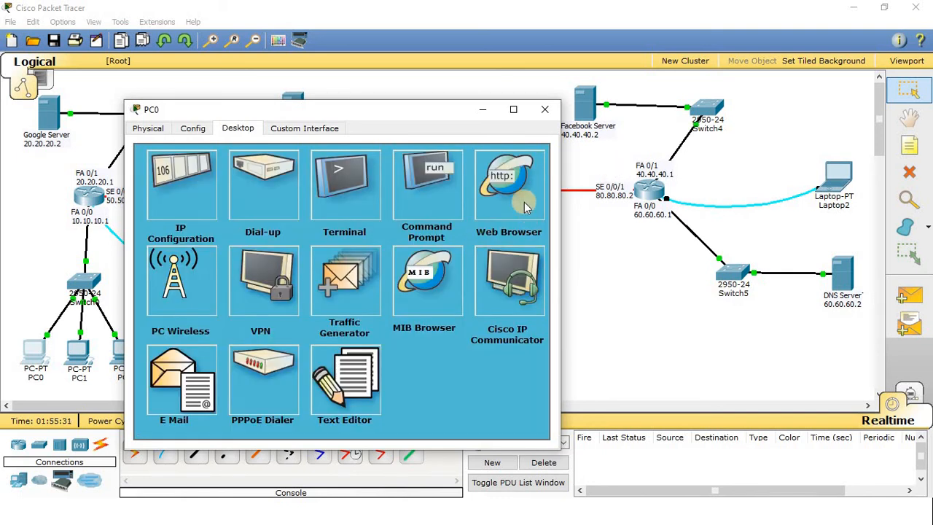
pyautogui.write('http://facebook.com')
pyautogui.click(464, 180)
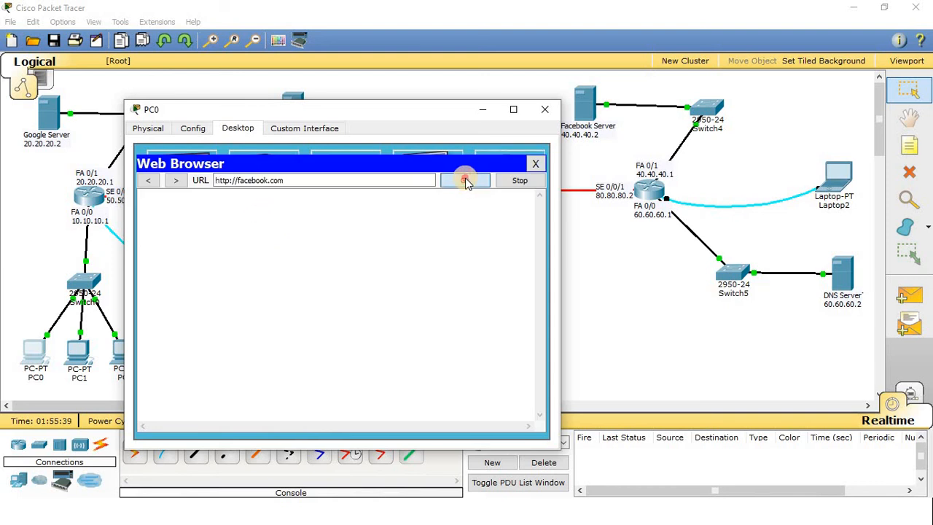
pyautogui.moveTo(432, 114)
pyautogui.mouseDown()
pyautogui.moveTo(505, 191)
pyautogui.moveTo(562, 186)
pyautogui.mouseUp()
pyautogui.click(441, 249)
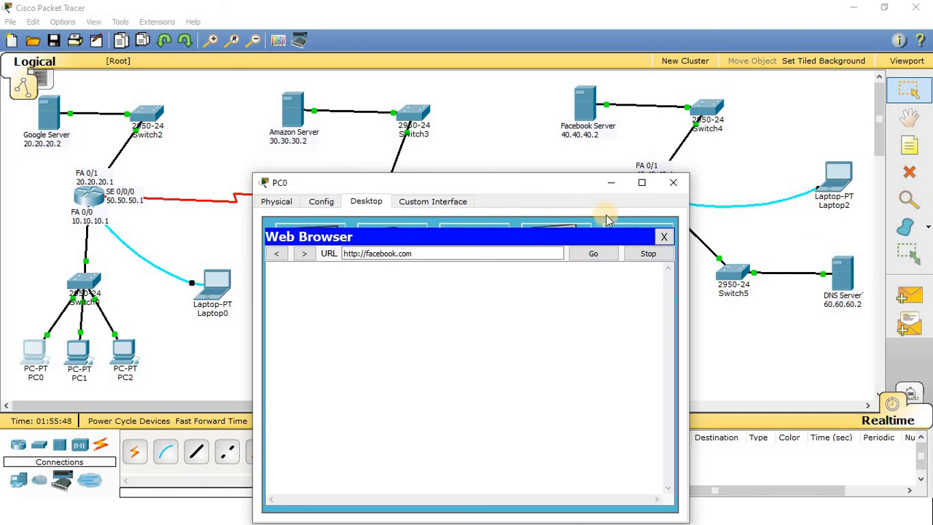
# - Set PC0's DNS Server address to 60.60.60.2 in its IP configuration and close the configuration
pyautogui.click(664, 236)
pyautogui.click(313, 276)
pyautogui.click(390, 342)
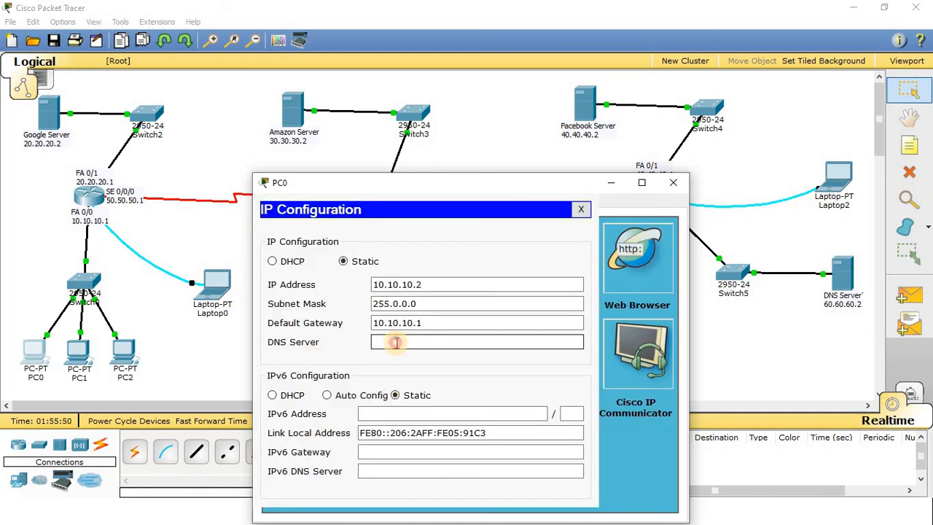
pyautogui.moveTo(427, 183); pyautogui.dragTo(324, 77)
pyautogui.click(279, 233)
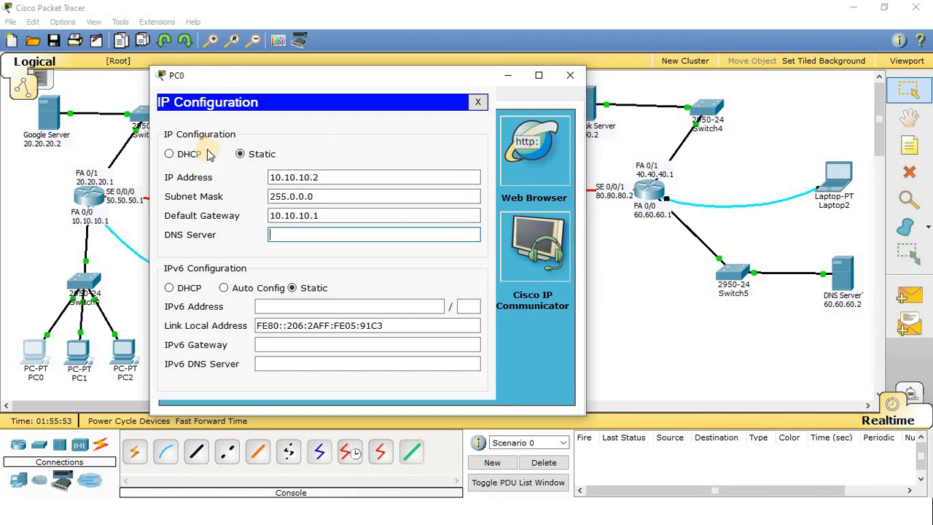
pyautogui.click(294, 238)
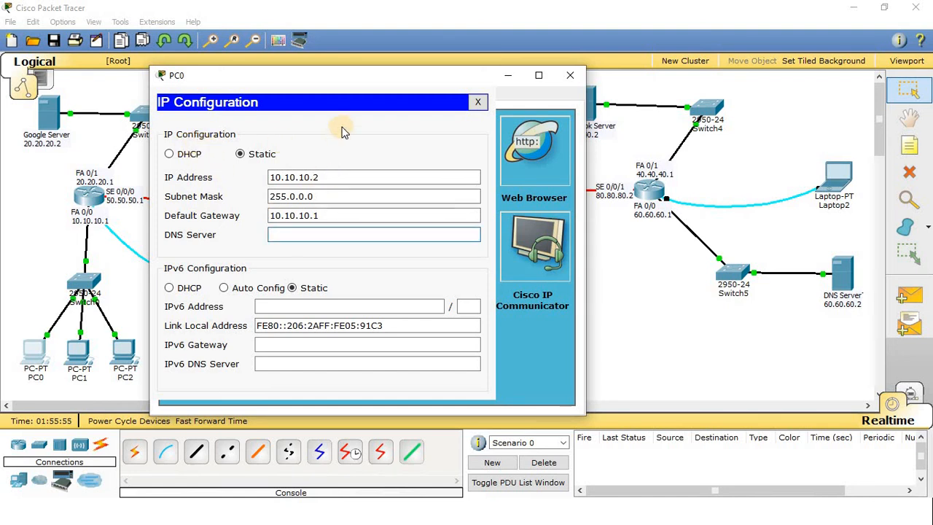
pyautogui.moveTo(355, 78); pyautogui.dragTo(371, 128)
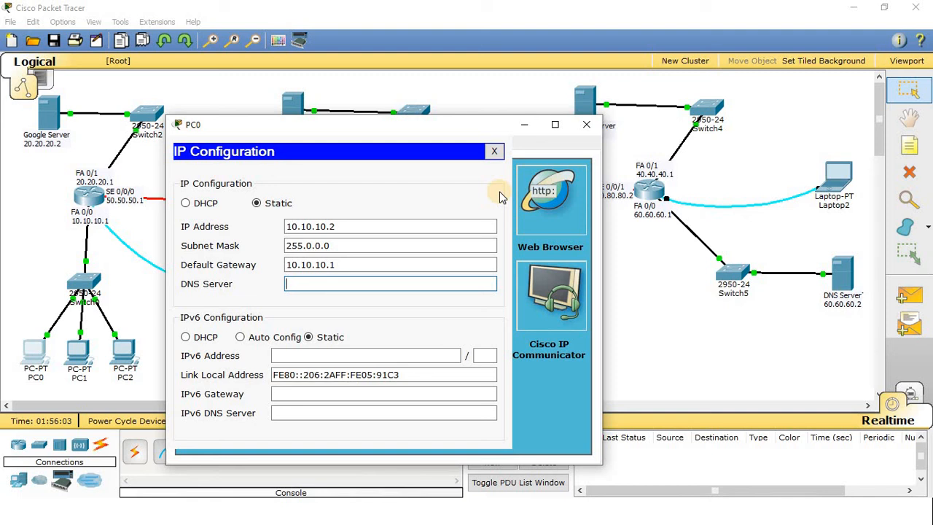
pyautogui.moveTo(358, 123); pyautogui.dragTo(387, 81)
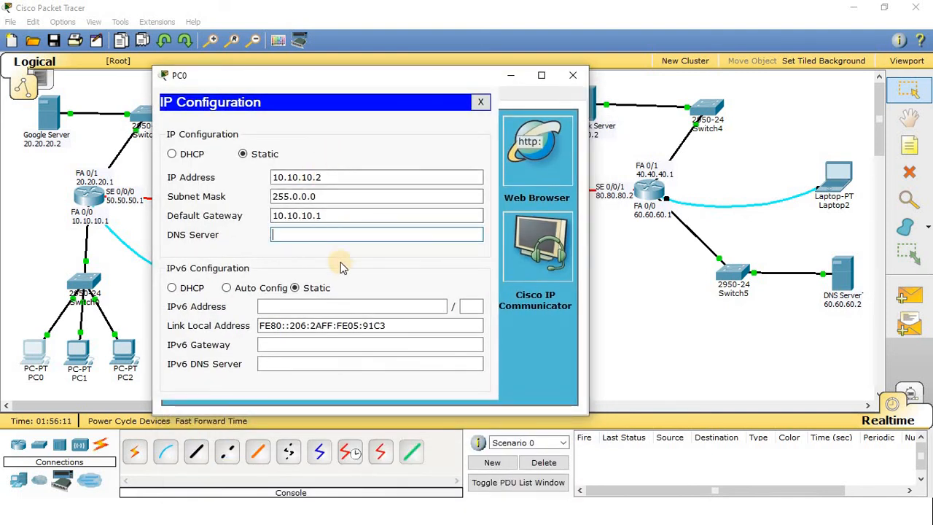
pyautogui.click(289, 234)
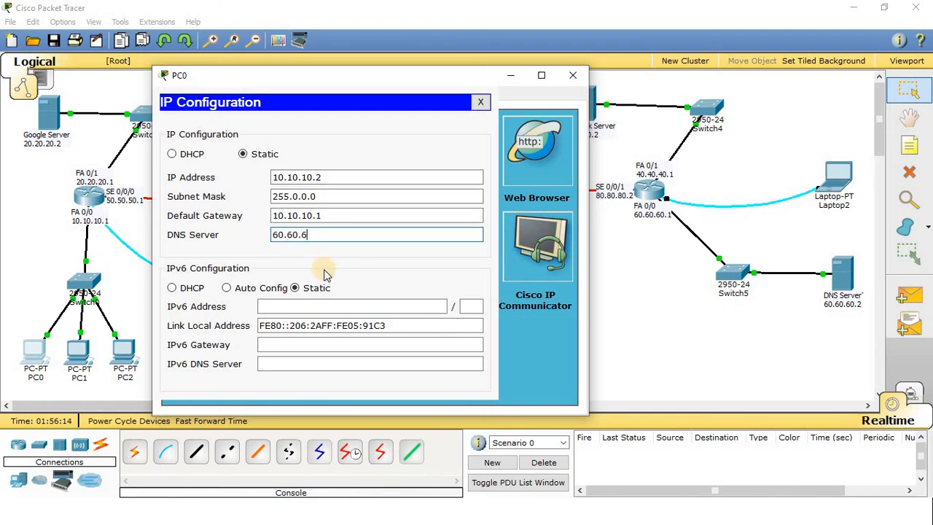
pyautogui.write('60.60.60.2')
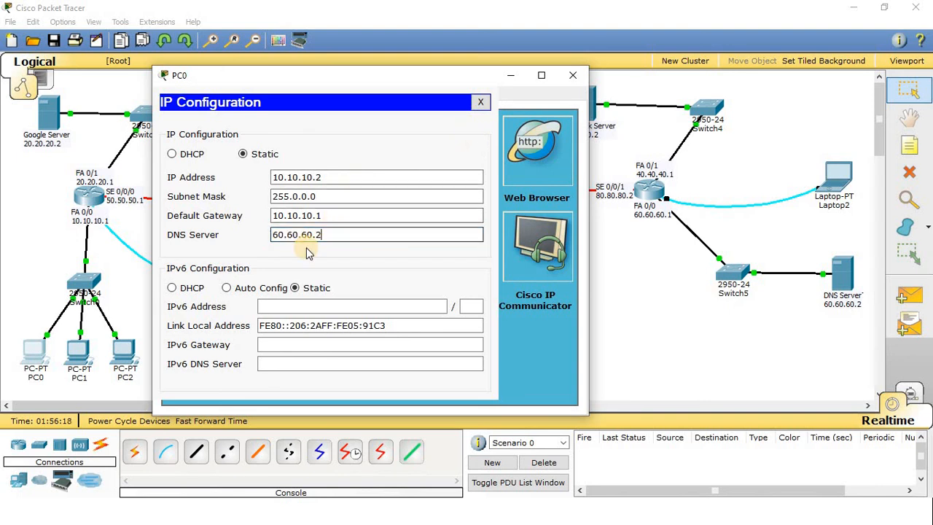
pyautogui.moveTo(333, 235); pyautogui.dragTo(223, 233)
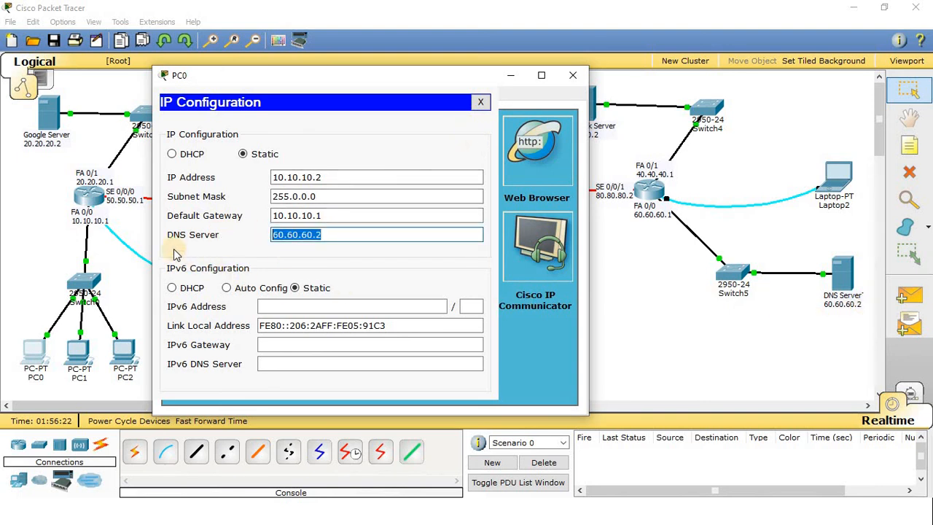
pyautogui.click(481, 102)
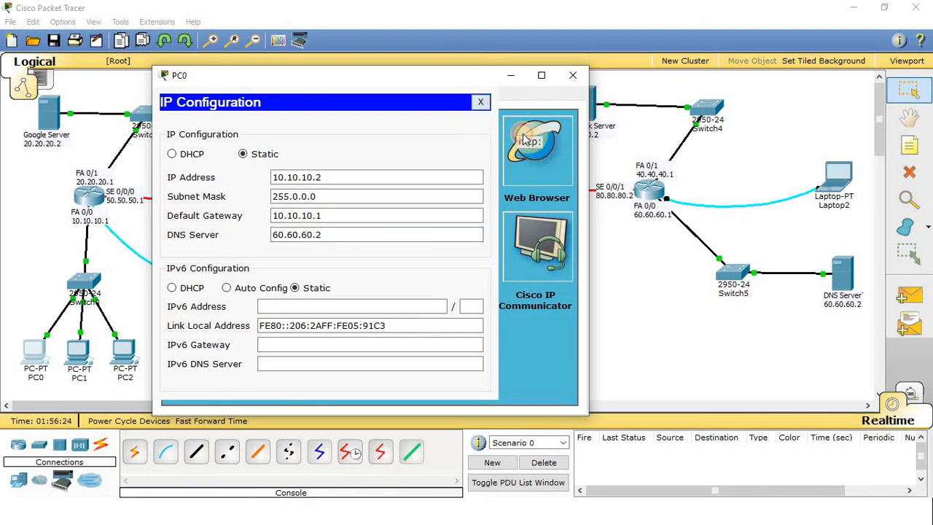
# - Load facebook.com in PC0's web browser with the DNS server configured, and close the PC0 window
pyautogui.click(536, 149)
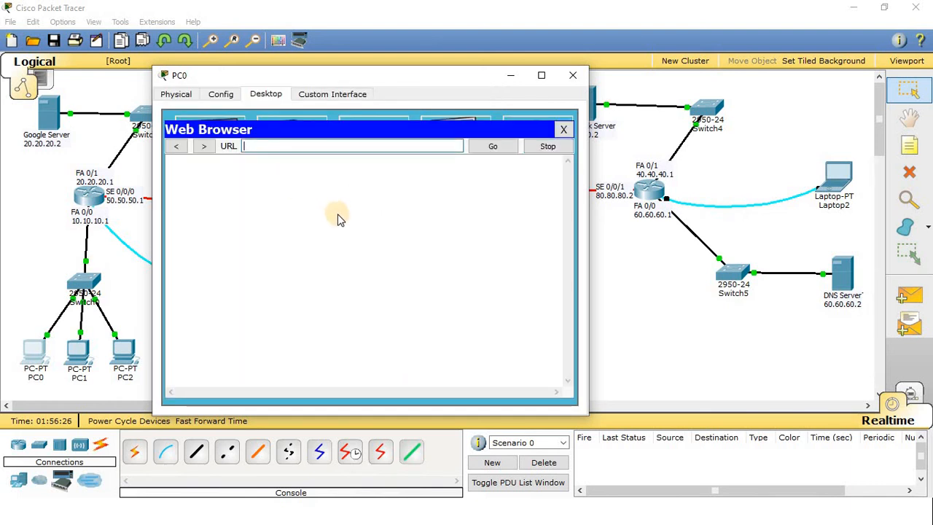
pyautogui.write('facebook.com')
pyautogui.click(481, 149)
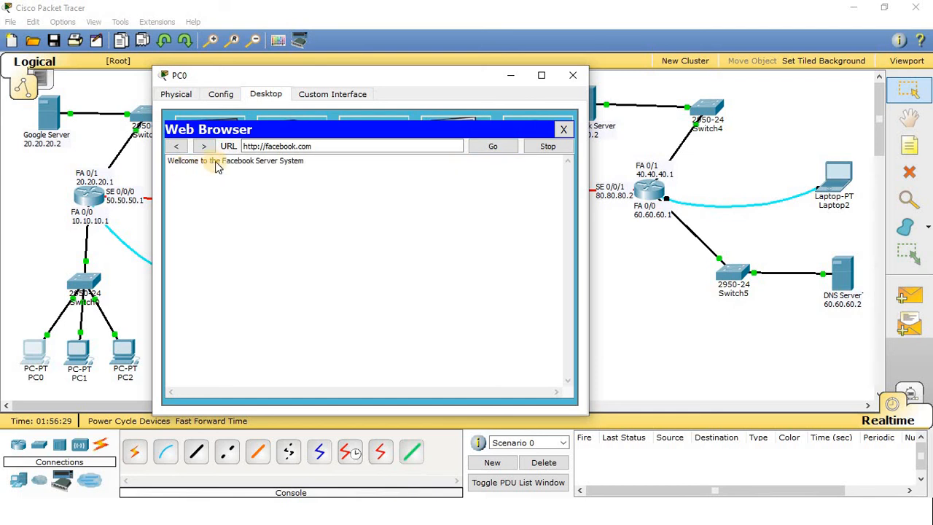
pyautogui.click(569, 78)
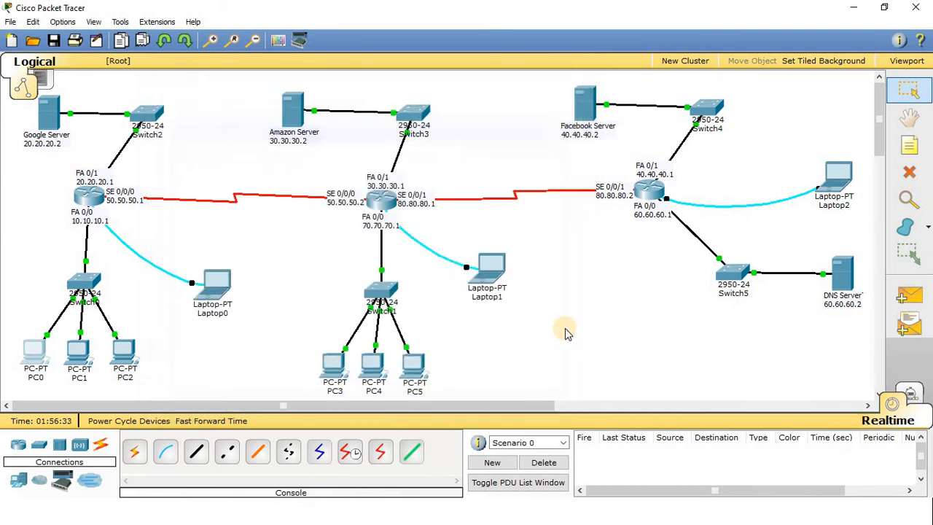